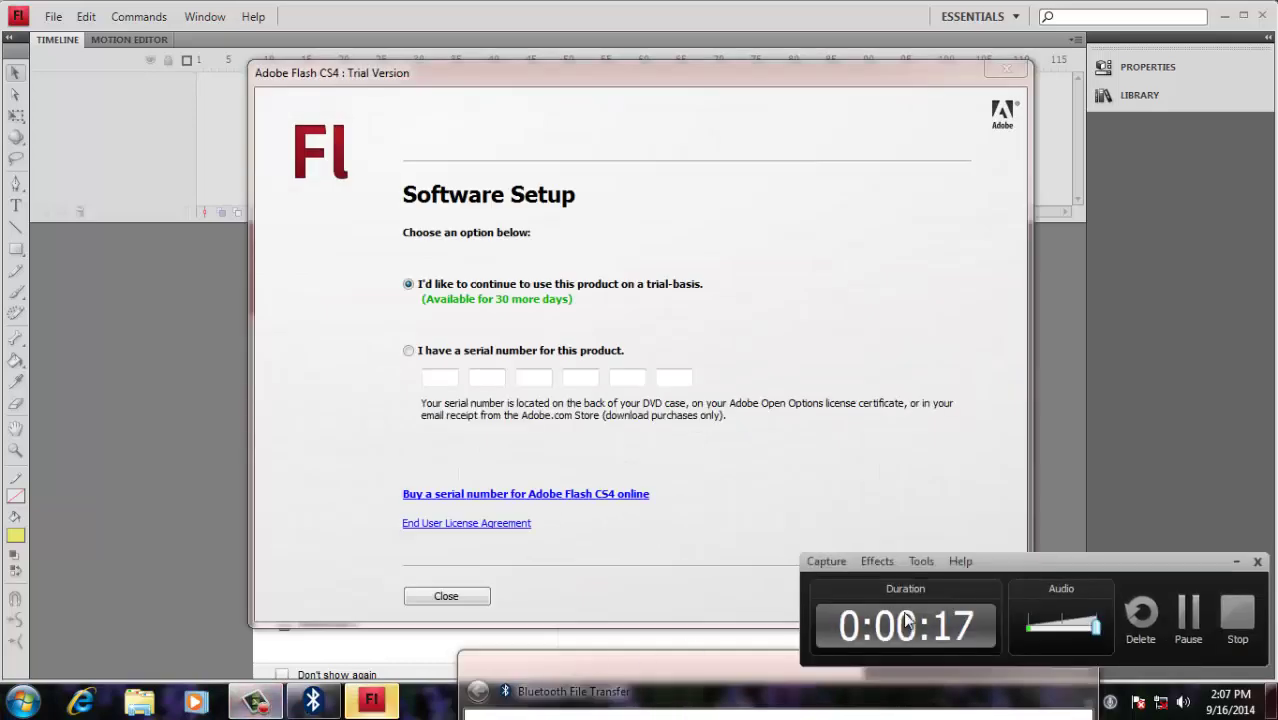
# Continue on a trial basis and create a new Flash File (ActionScript 3.0)
pyautogui.click(832, 73)
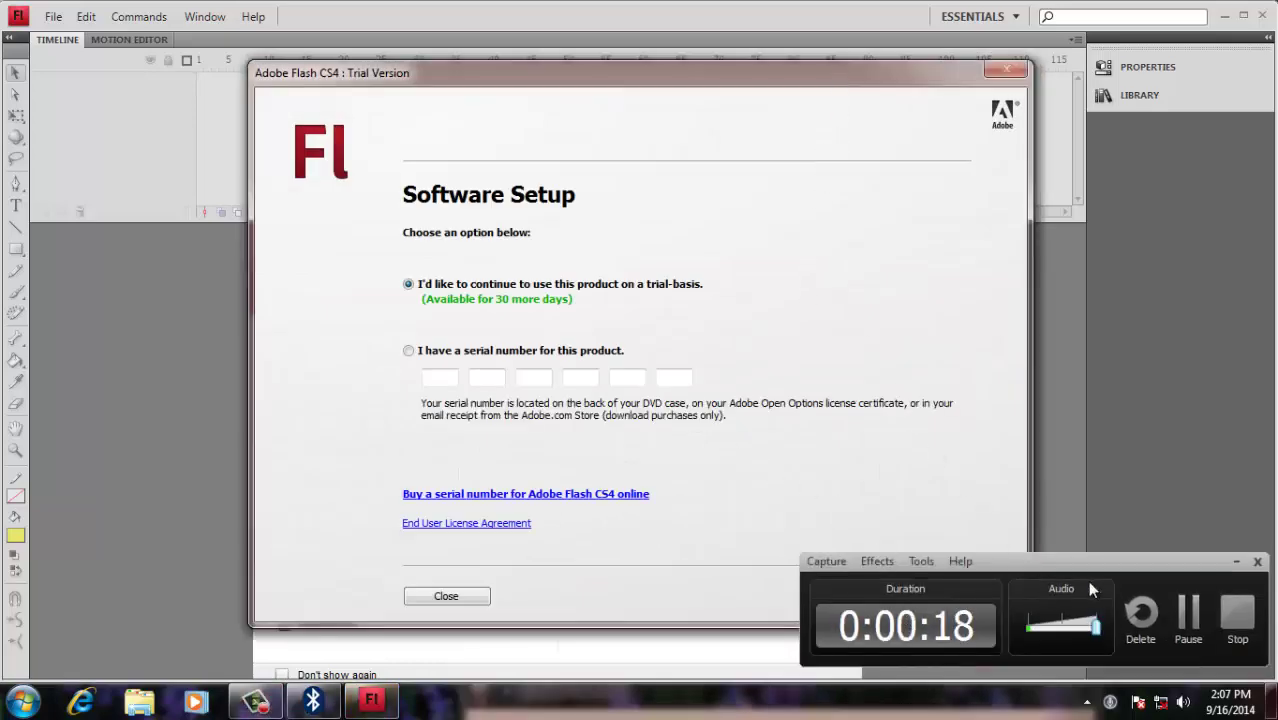
pyautogui.click(1247, 565)
pyautogui.click(978, 594)
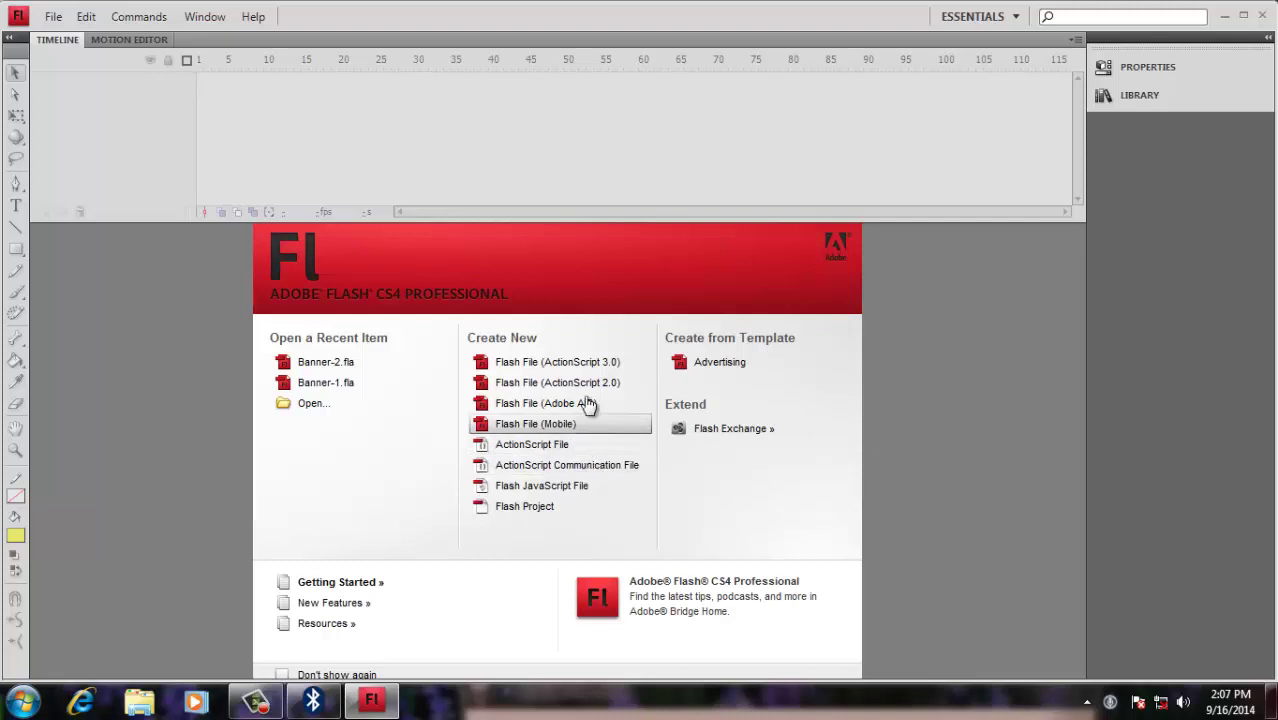
pyautogui.click(585, 363)
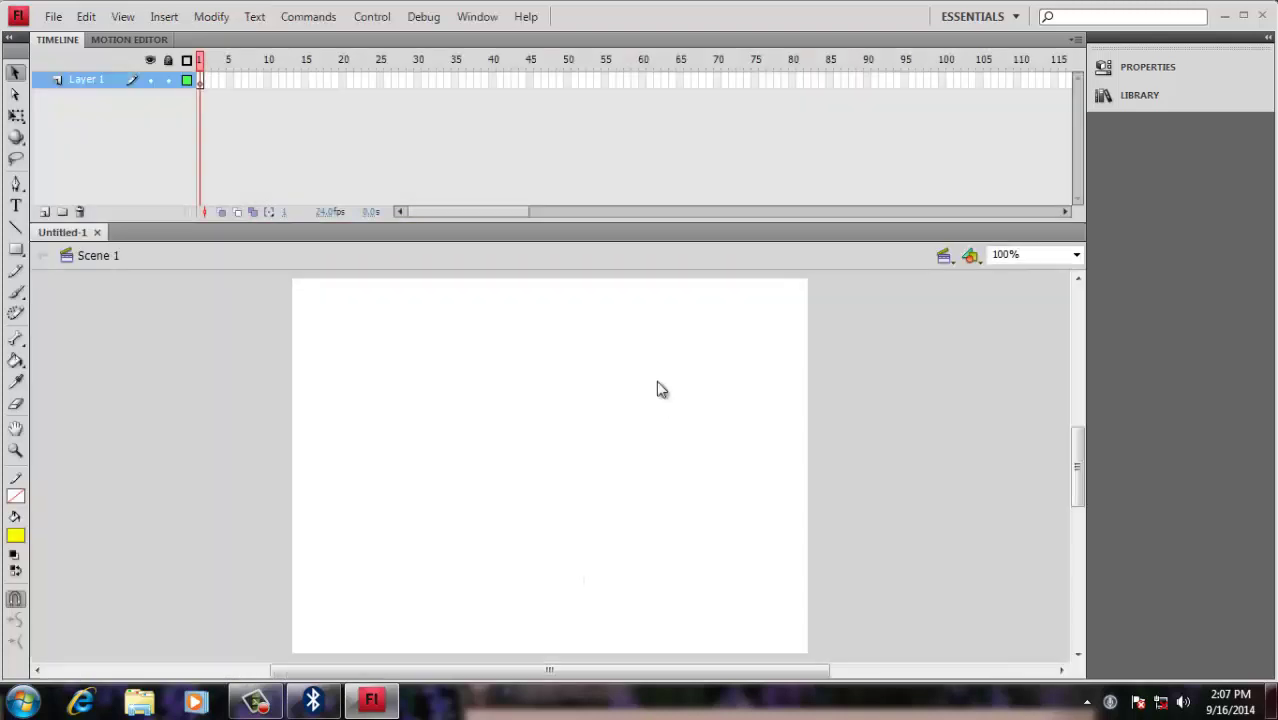
# Set the document dimensions to 850 px wide by 150 px high
pyautogui.click(1150, 68)
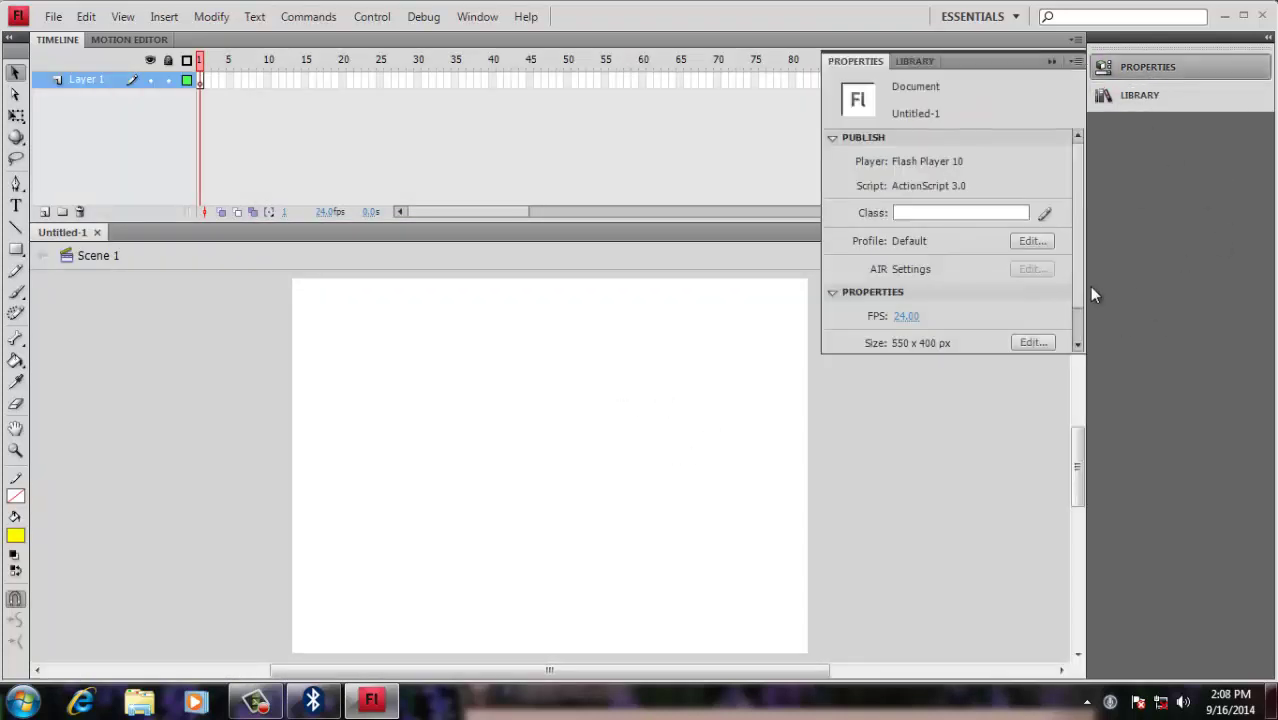
pyautogui.click(672, 421)
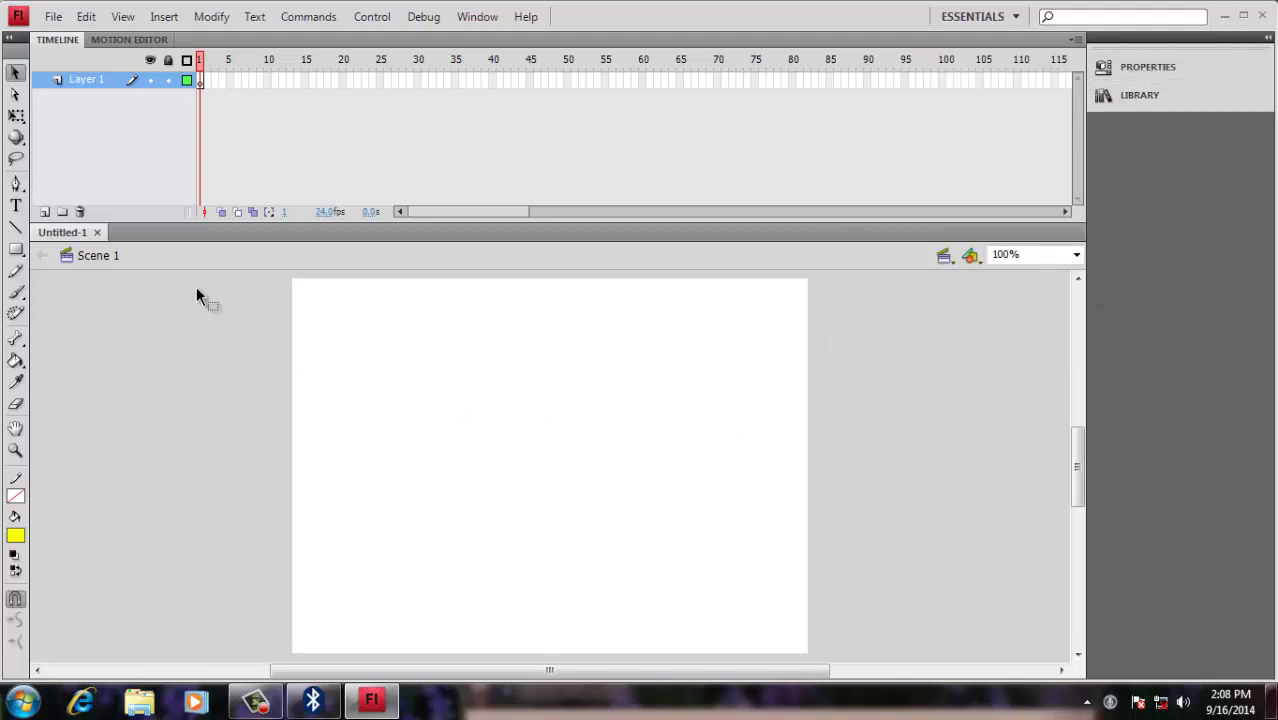
pyautogui.click(1156, 74)
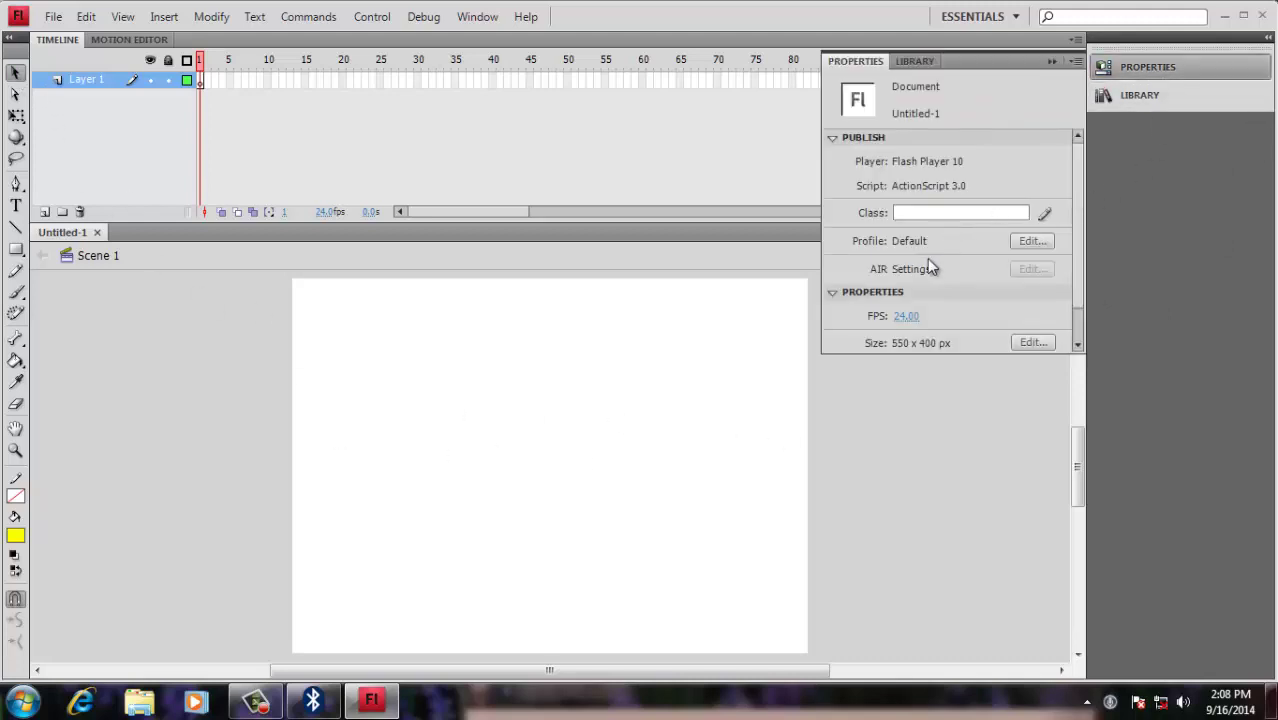
pyautogui.click(1032, 343)
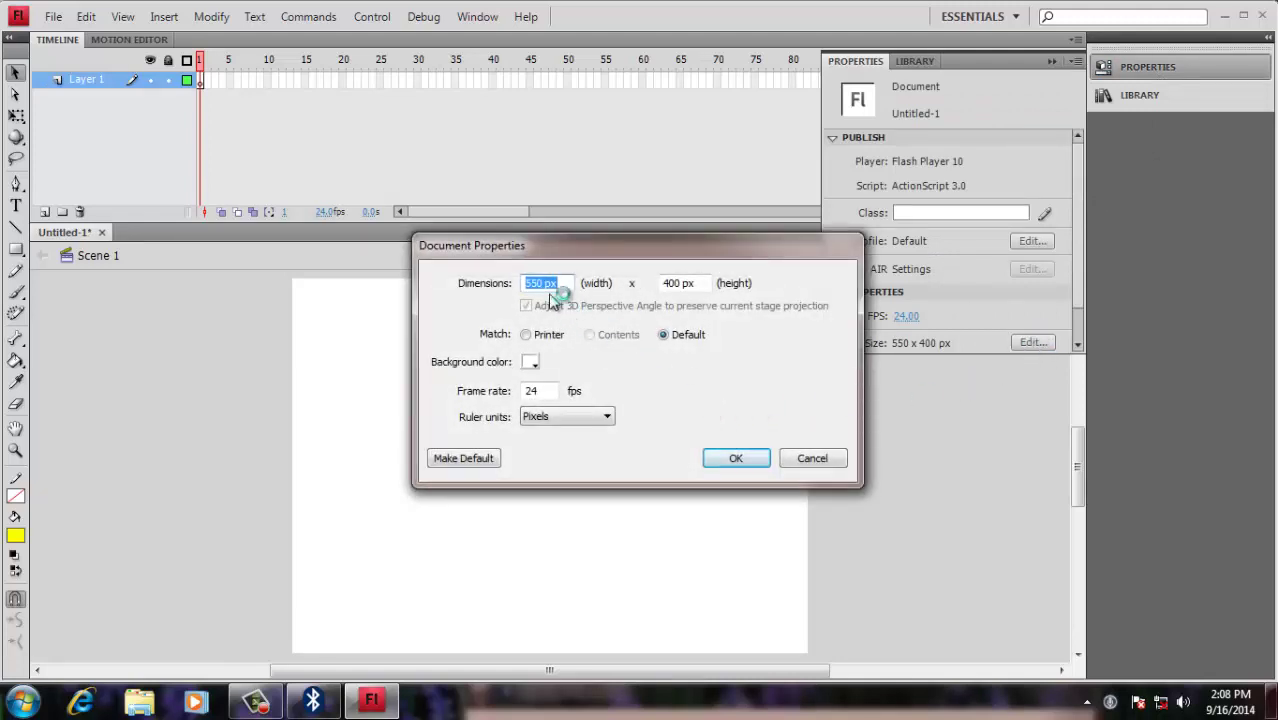
pyautogui.write('850')
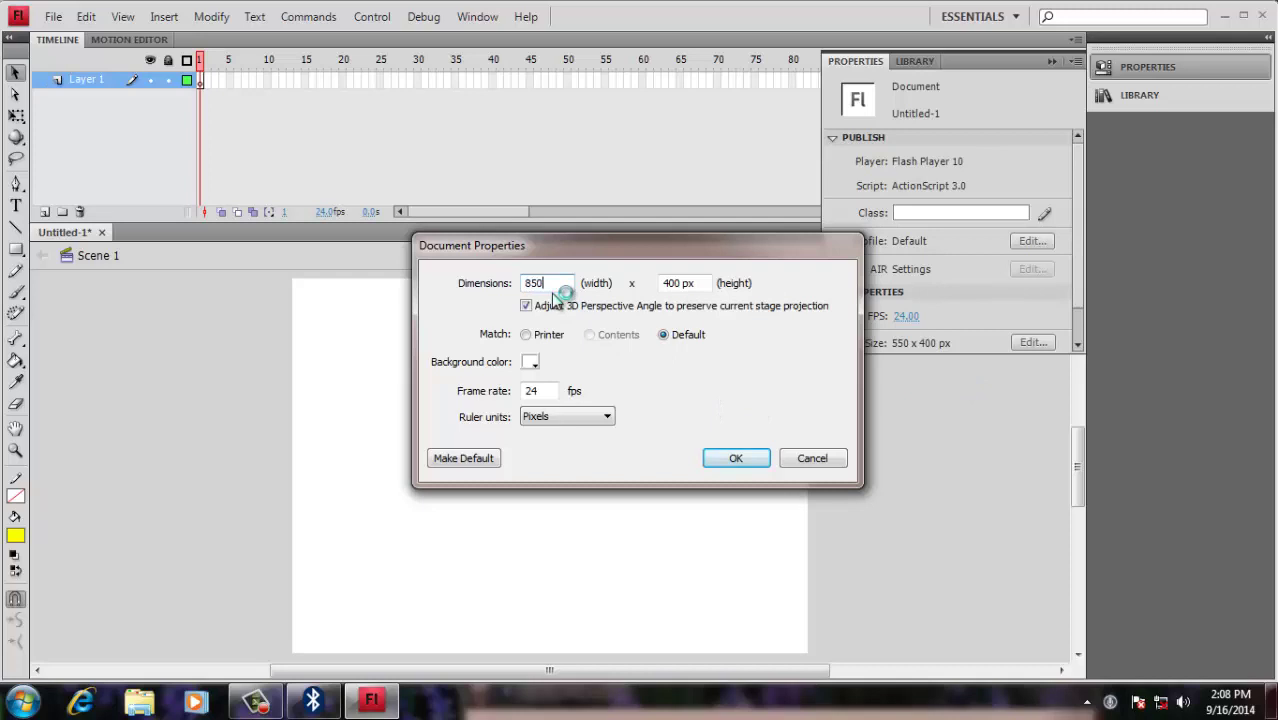
pyautogui.press('Tab')
pyautogui.write('150')
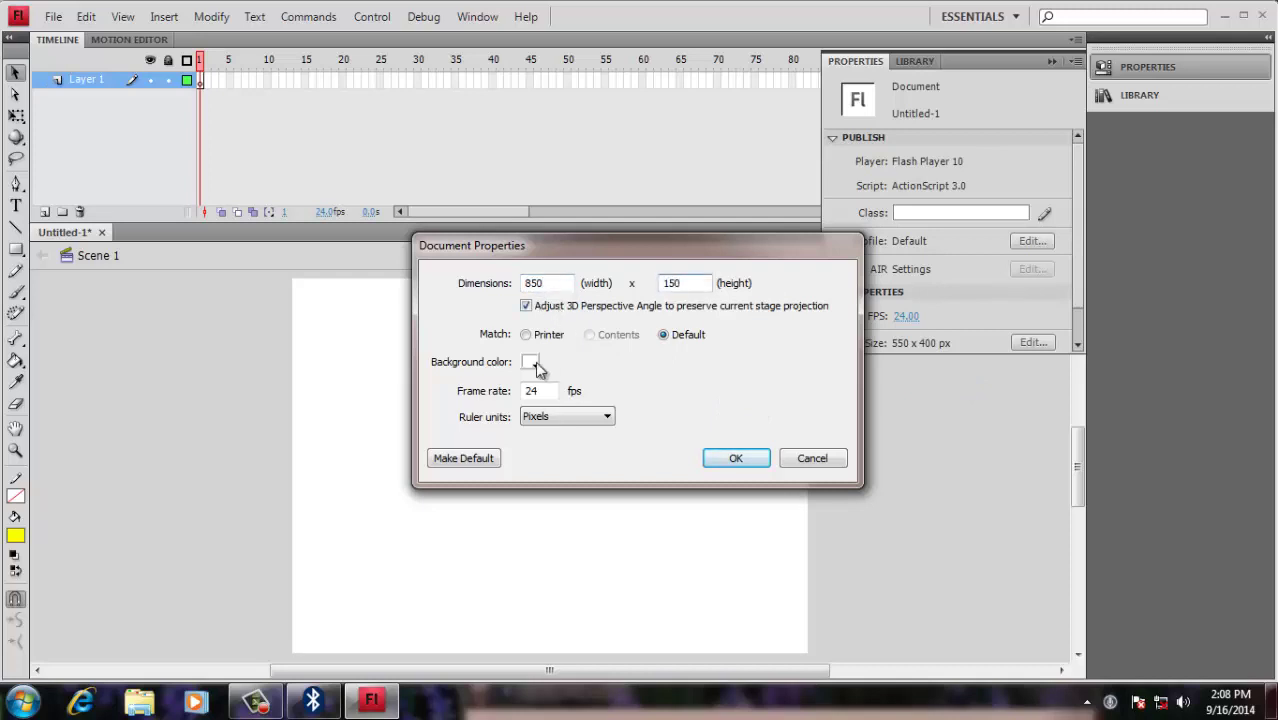
pyautogui.click(744, 458)
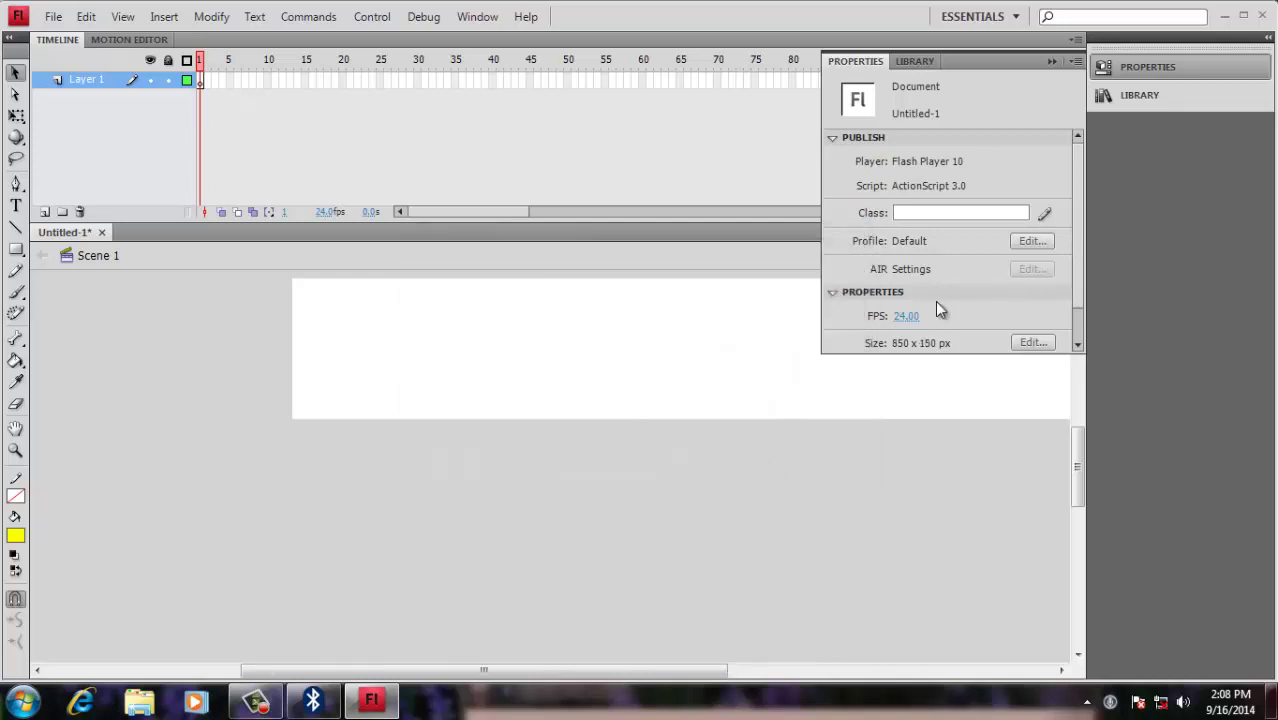
pyautogui.click(785, 471)
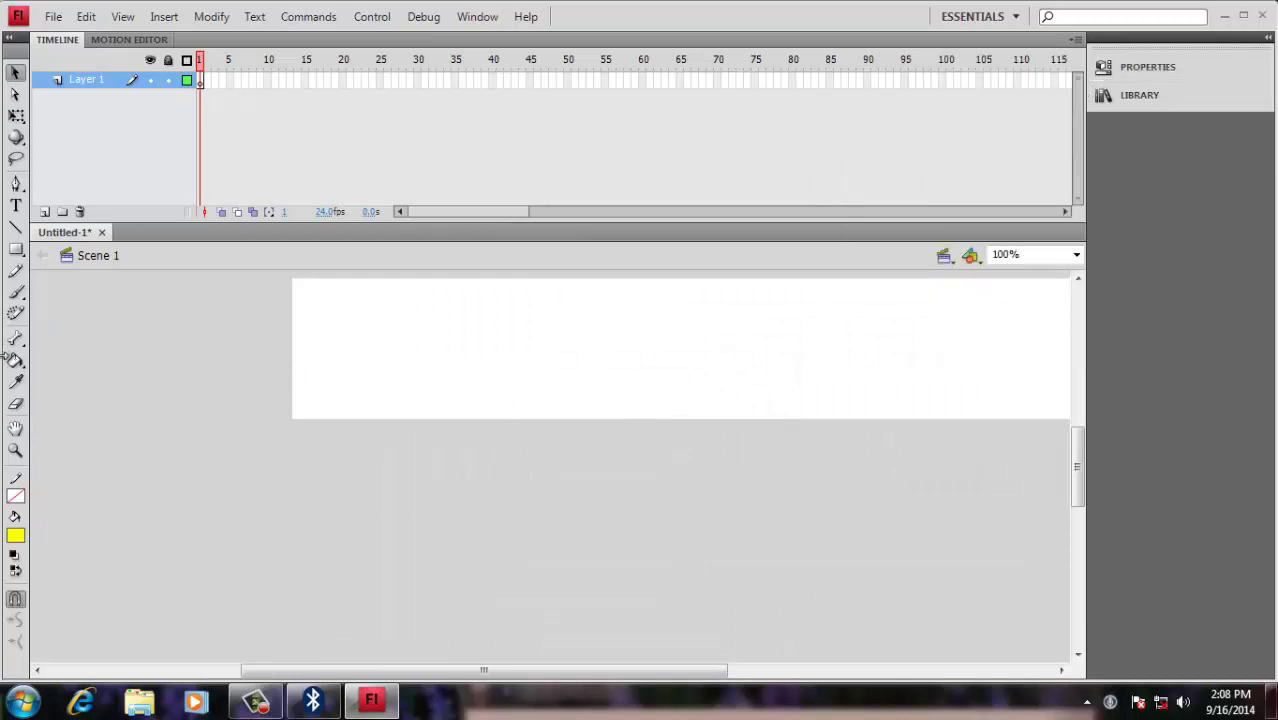
pyautogui.click(16, 430)
pyautogui.moveTo(756, 350); pyautogui.dragTo(644, 422)
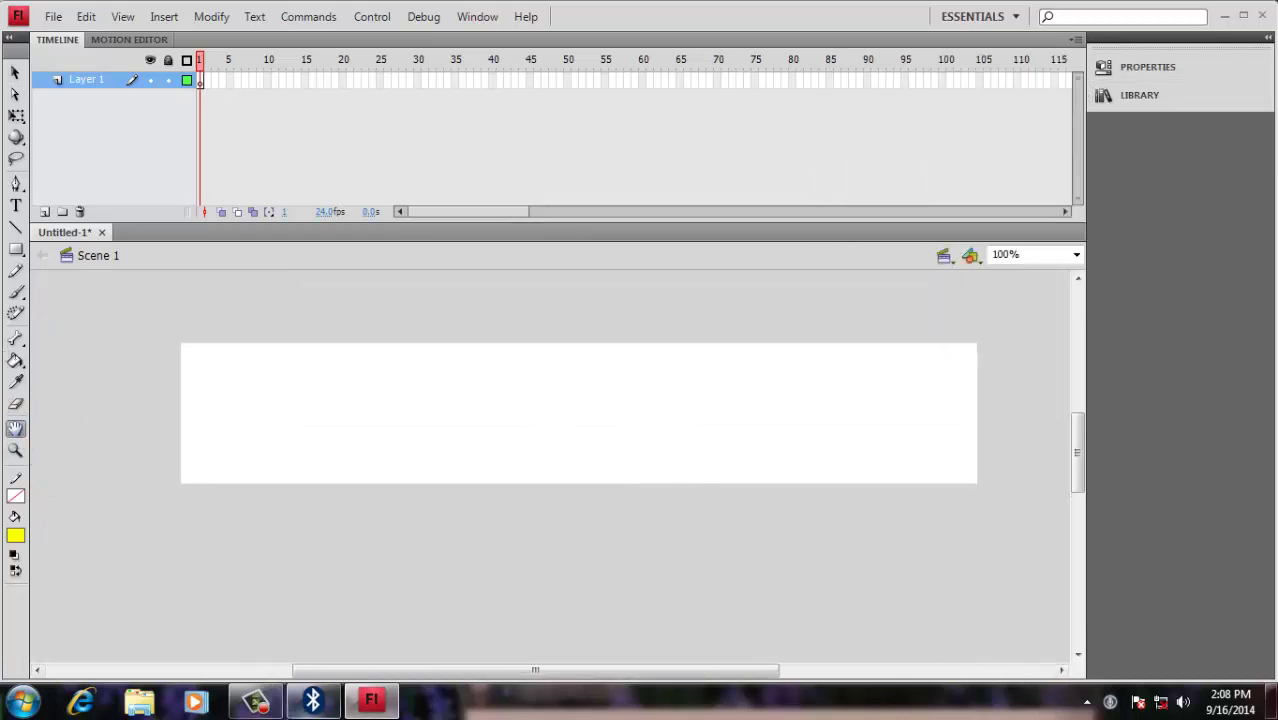
pyautogui.click(262, 704)
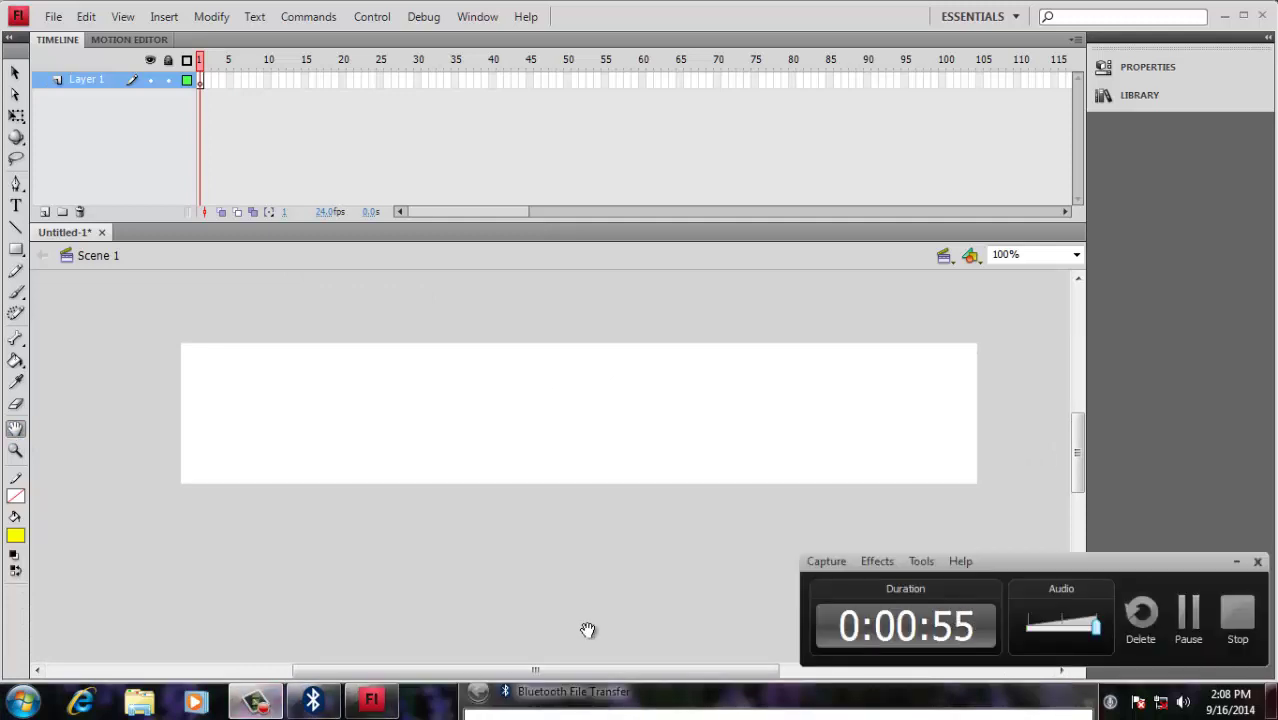
pyautogui.click(1246, 562)
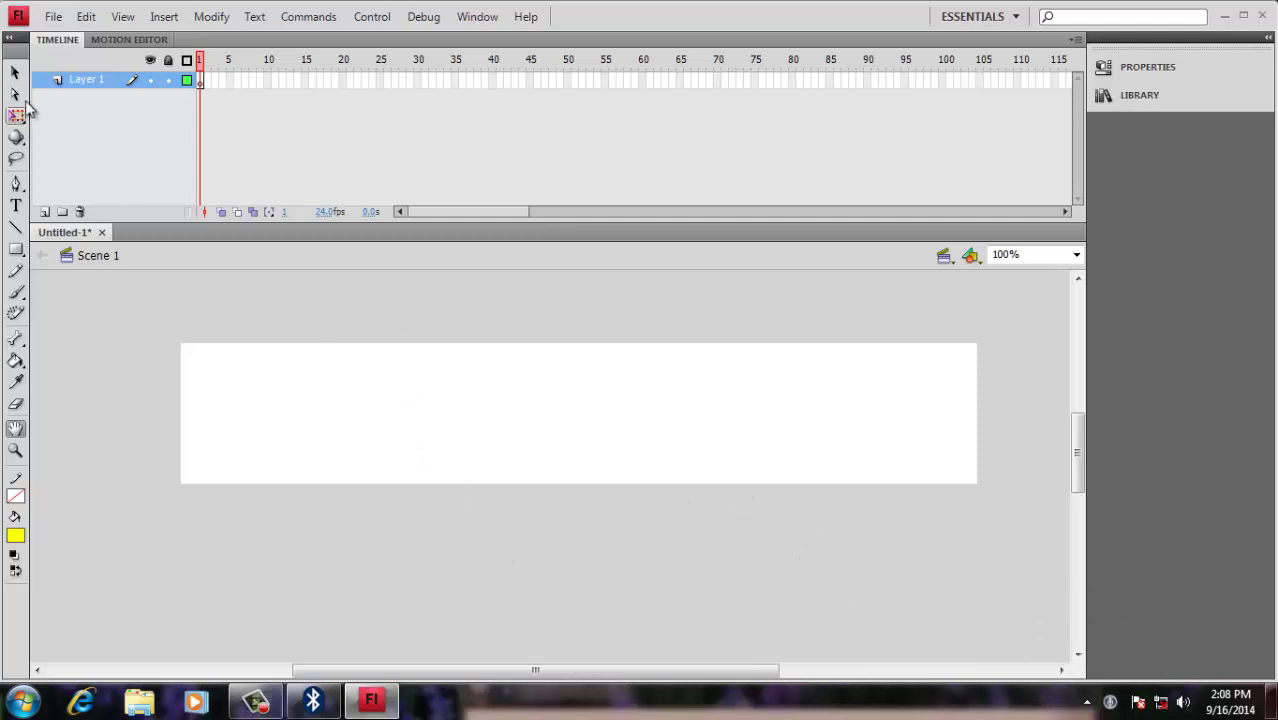
# Import the images (6270), _Salman_, 01, 02, 08, 09, 10, 11 and 12 from the actors folder into the library
pyautogui.click(53, 17)
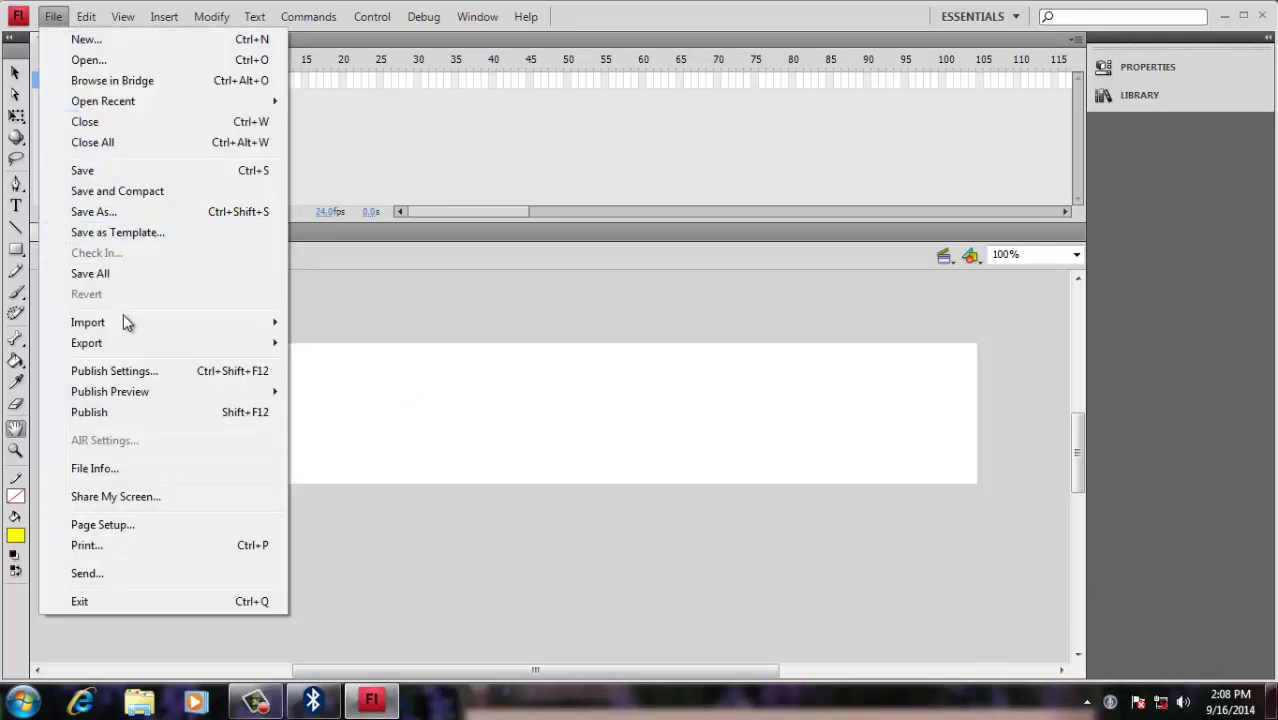
pyautogui.moveTo(182, 332)
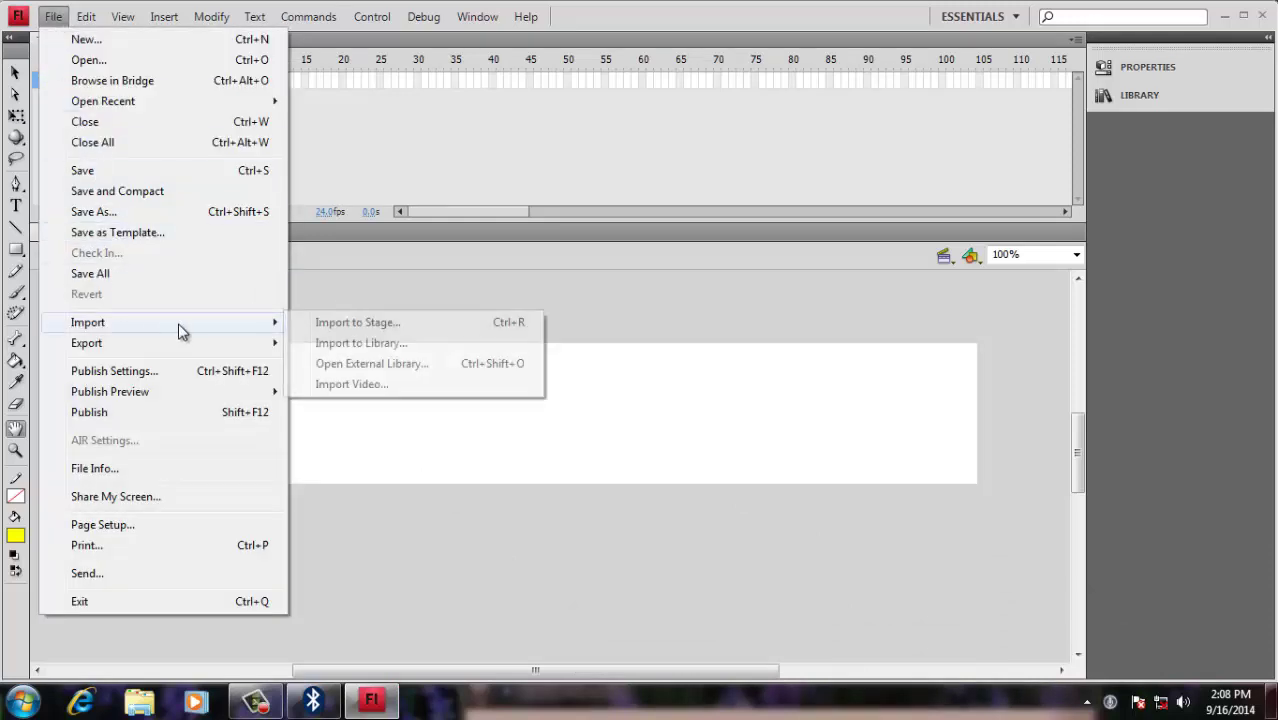
pyautogui.click(378, 346)
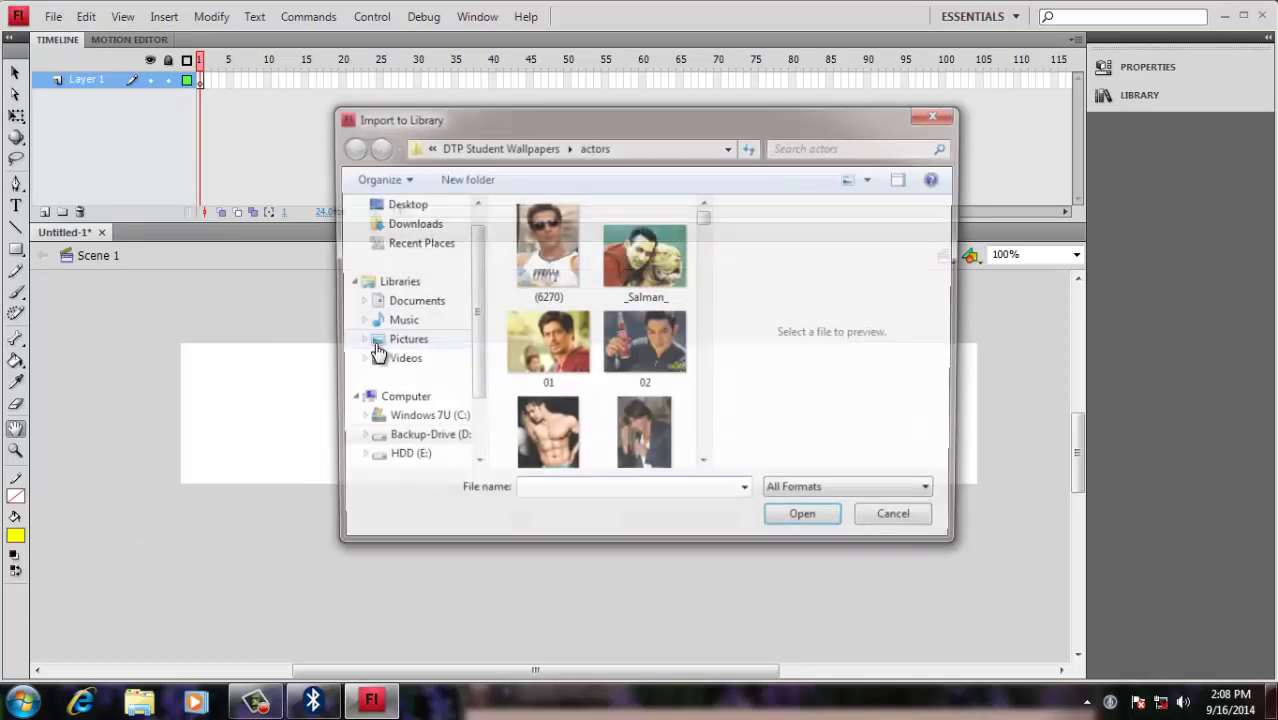
pyautogui.click(645, 345)
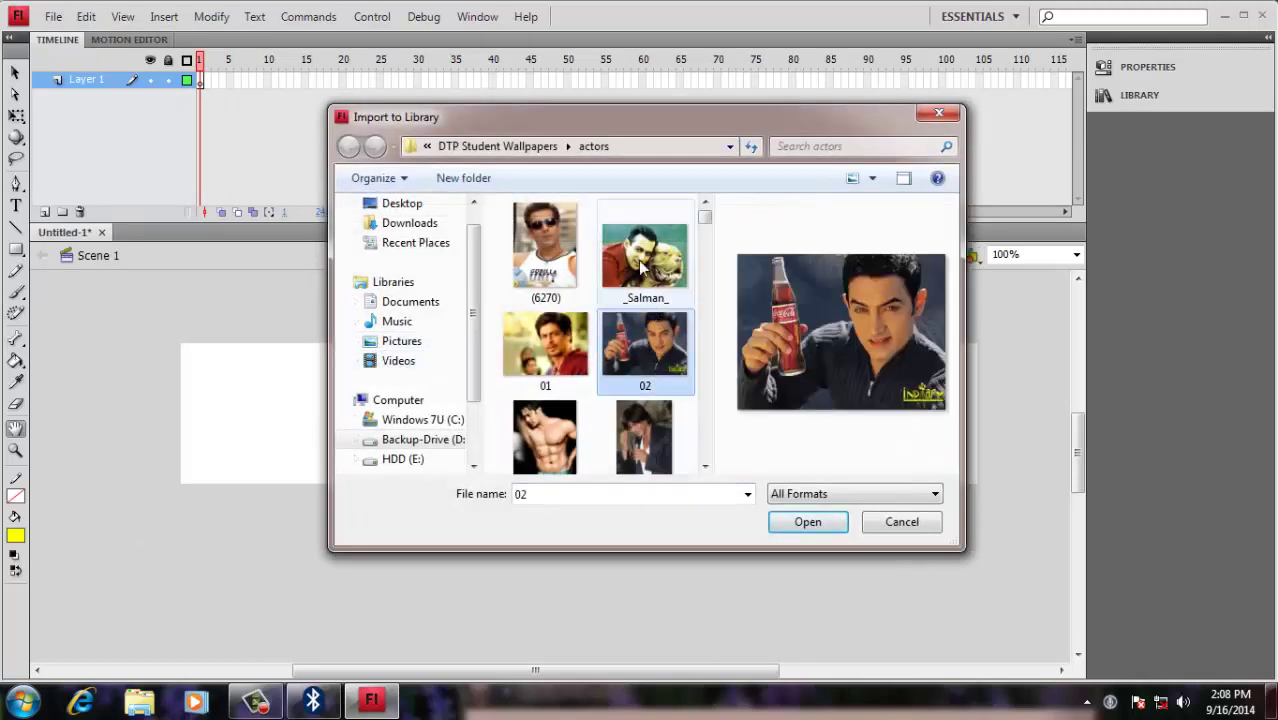
pyautogui.keyDown('ctrl'); pyautogui.click(645, 258); pyautogui.keyUp('ctrl')
pyautogui.keyDown('ctrl'); pyautogui.click(535, 347); pyautogui.keyUp('ctrl')
pyautogui.keyDown('ctrl'); pyautogui.click(545, 248); pyautogui.keyUp('ctrl')
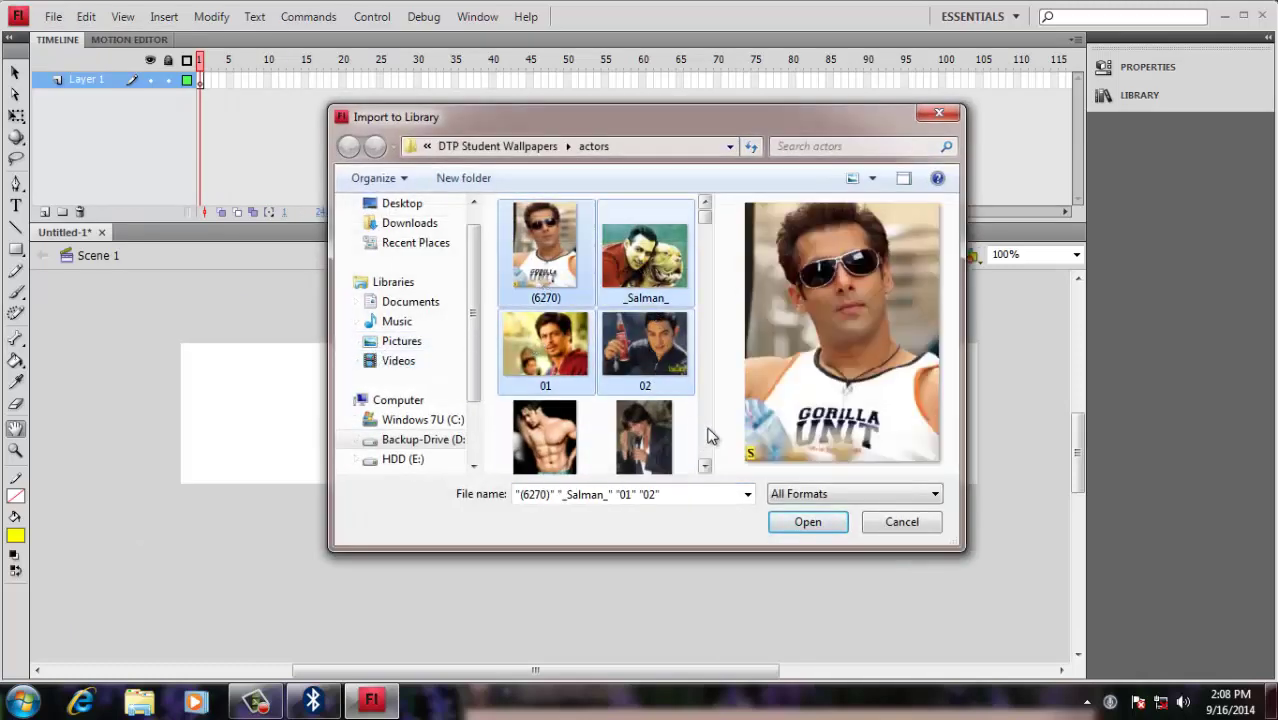
pyautogui.scroll(-5, 705, 470)
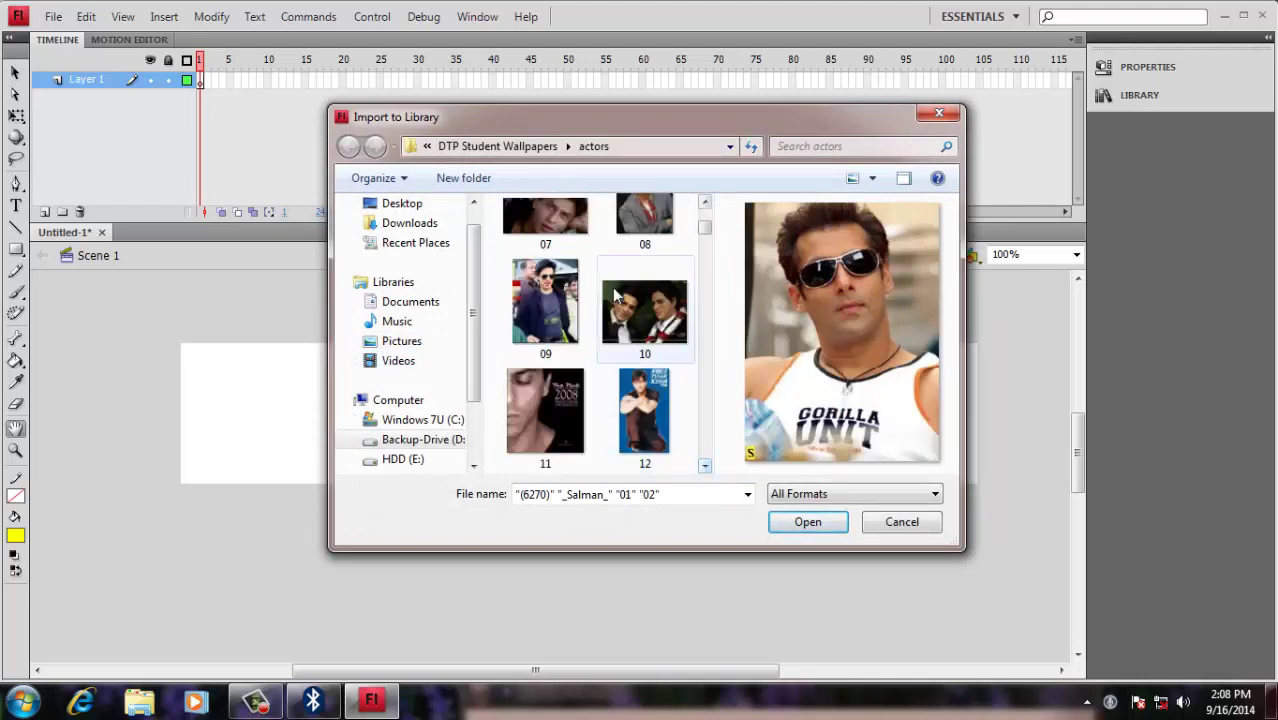
pyautogui.keyDown('ctrl'); pyautogui.click(645, 220); pyautogui.keyUp('ctrl')
pyautogui.keyDown('ctrl'); pyautogui.click(638, 320); pyautogui.keyUp('ctrl')
pyautogui.keyDown('ctrl'); pyautogui.click(585, 366); pyautogui.keyUp('ctrl')
pyautogui.scroll(-1, 585, 366)
pyautogui.keyDown('ctrl'); pyautogui.click(545, 420); pyautogui.keyUp('ctrl')
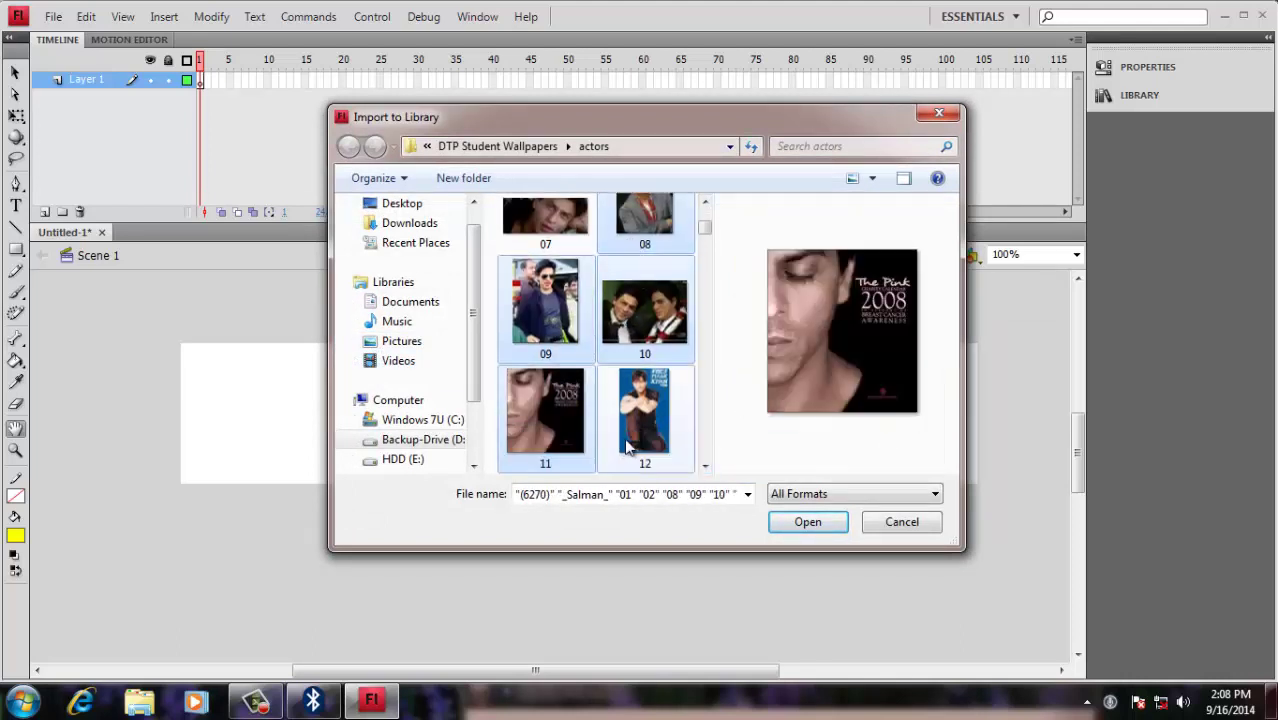
pyautogui.keyDown('ctrl'); pyautogui.click(645, 420); pyautogui.keyUp('ctrl')
pyautogui.click(806, 524)
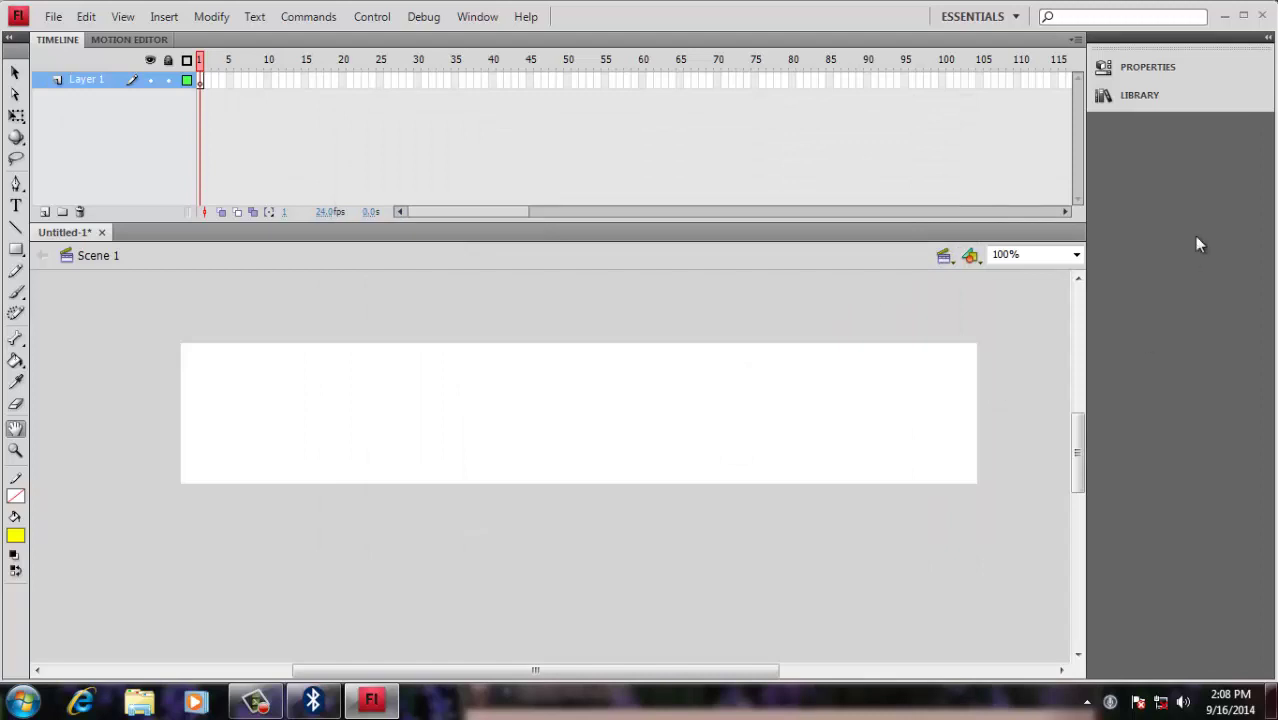
# Rename the layer as Ima-1
pyautogui.click(1141, 95)
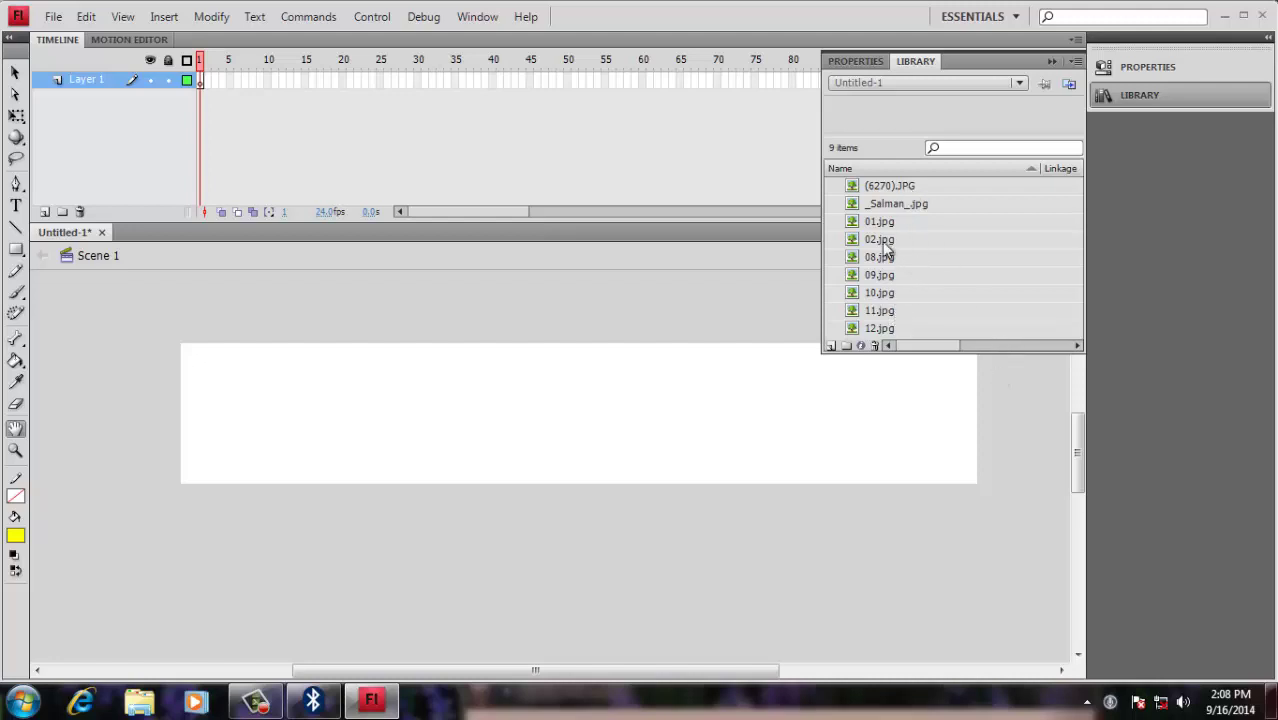
pyautogui.click(202, 82)
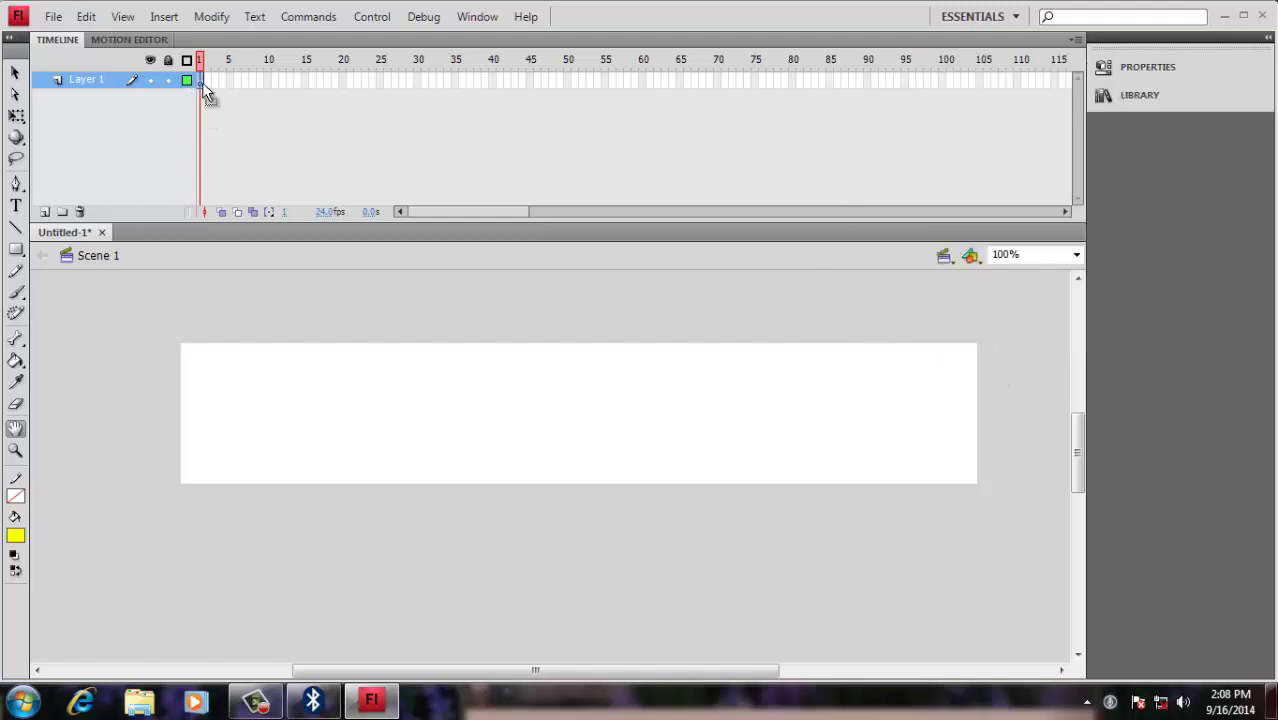
pyautogui.doubleClick(89, 80)
pyautogui.write('Ima-1')
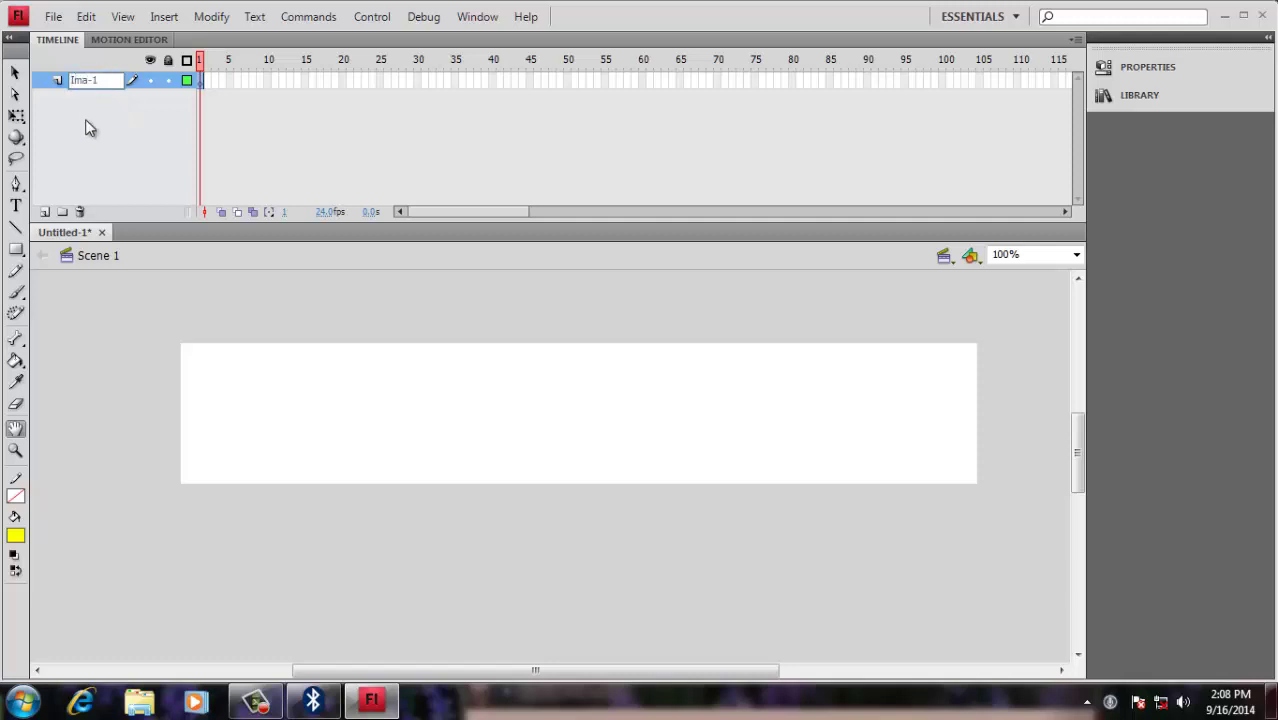
pyautogui.press('Return')
# Place 01.jpg from the library on the stage and move it against the stage's left edge, at about X 0, Y -45.5
pyautogui.click(1120, 94)
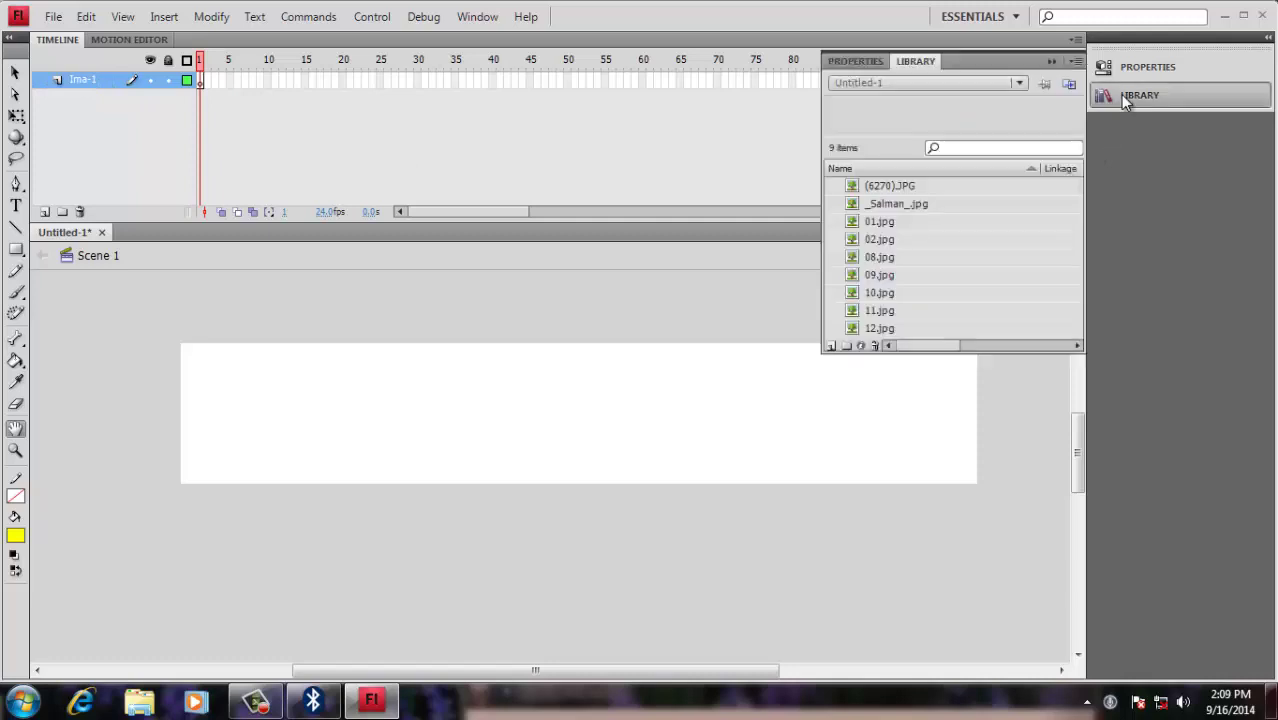
pyautogui.moveTo(901, 228); pyautogui.dragTo(491, 479)
pyautogui.click(457, 433)
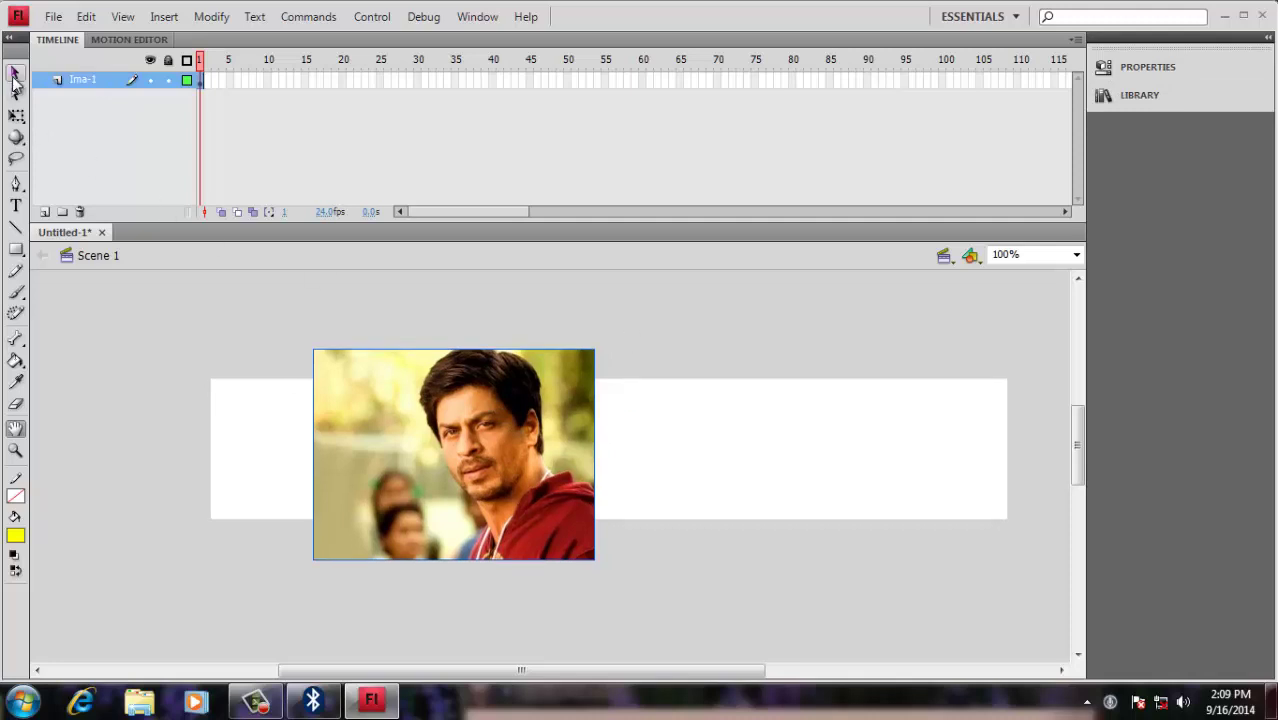
pyautogui.click(15, 72)
pyautogui.moveTo(424, 434); pyautogui.dragTo(364, 456)
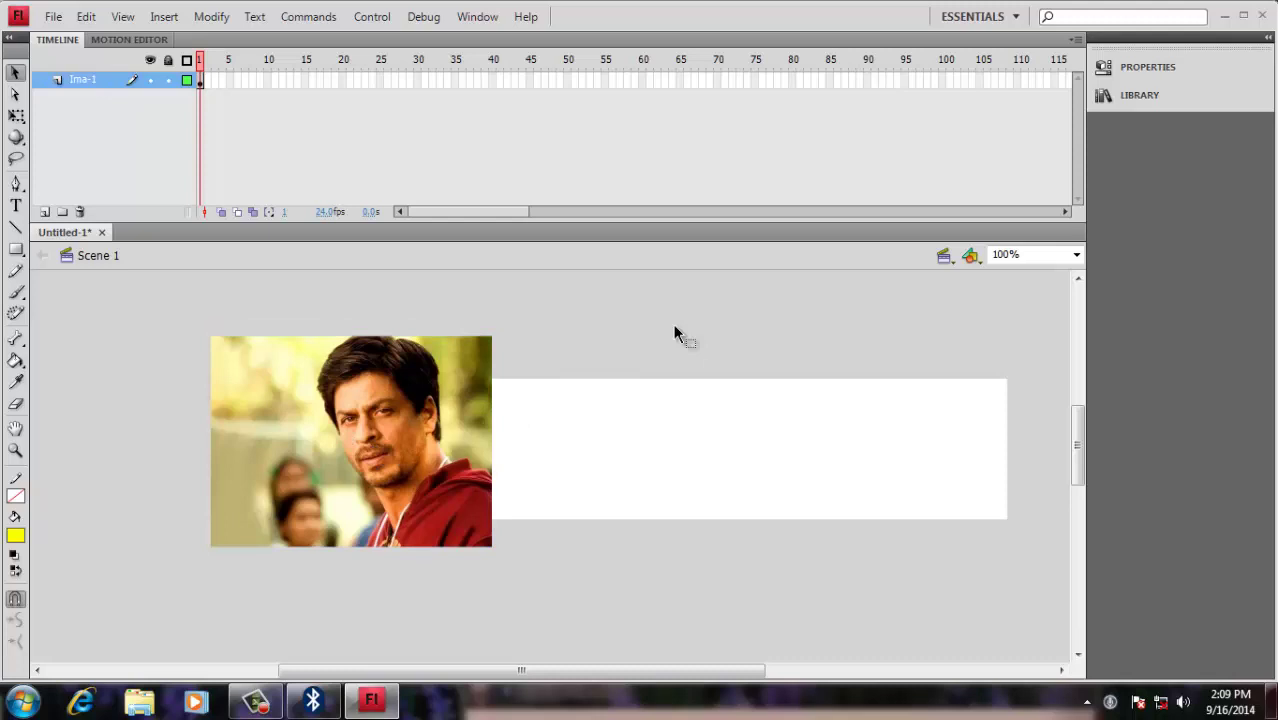
# Place 02.jpg from the library on the stage and move it beyond the first picture's right side, at about X 364, Y -306
pyautogui.click(1125, 96)
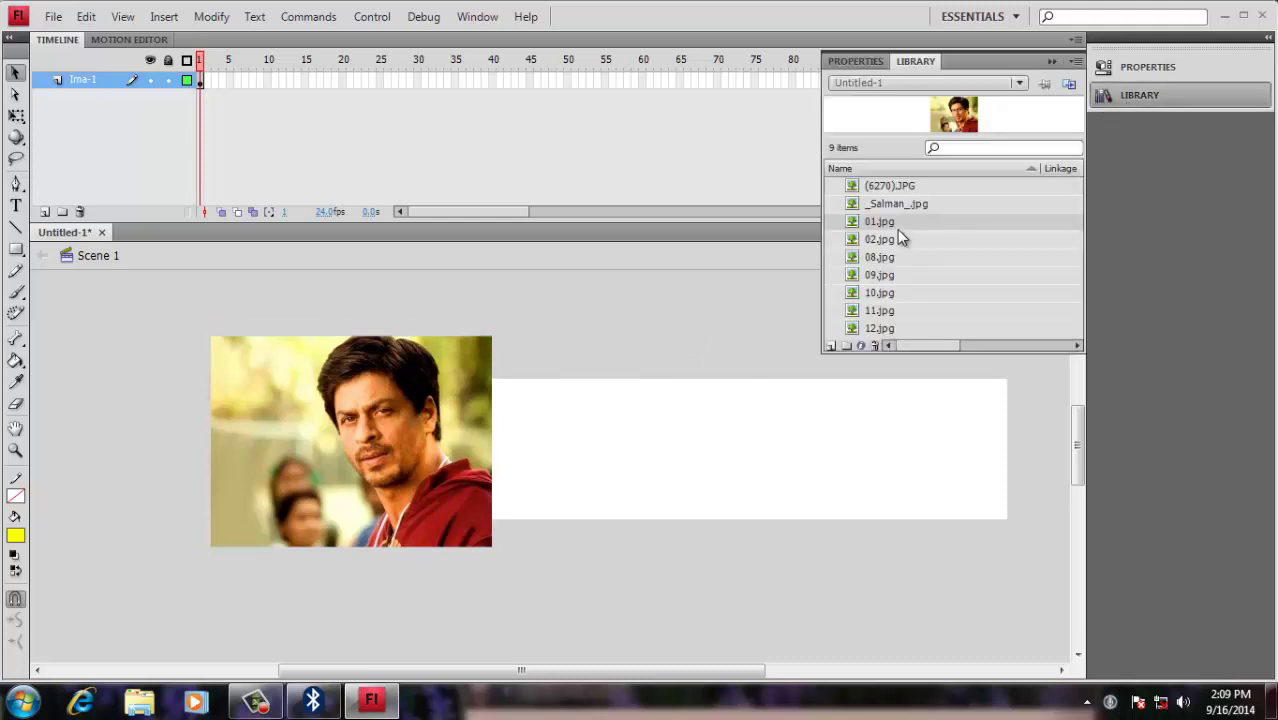
pyautogui.moveTo(892, 241); pyautogui.dragTo(650, 465)
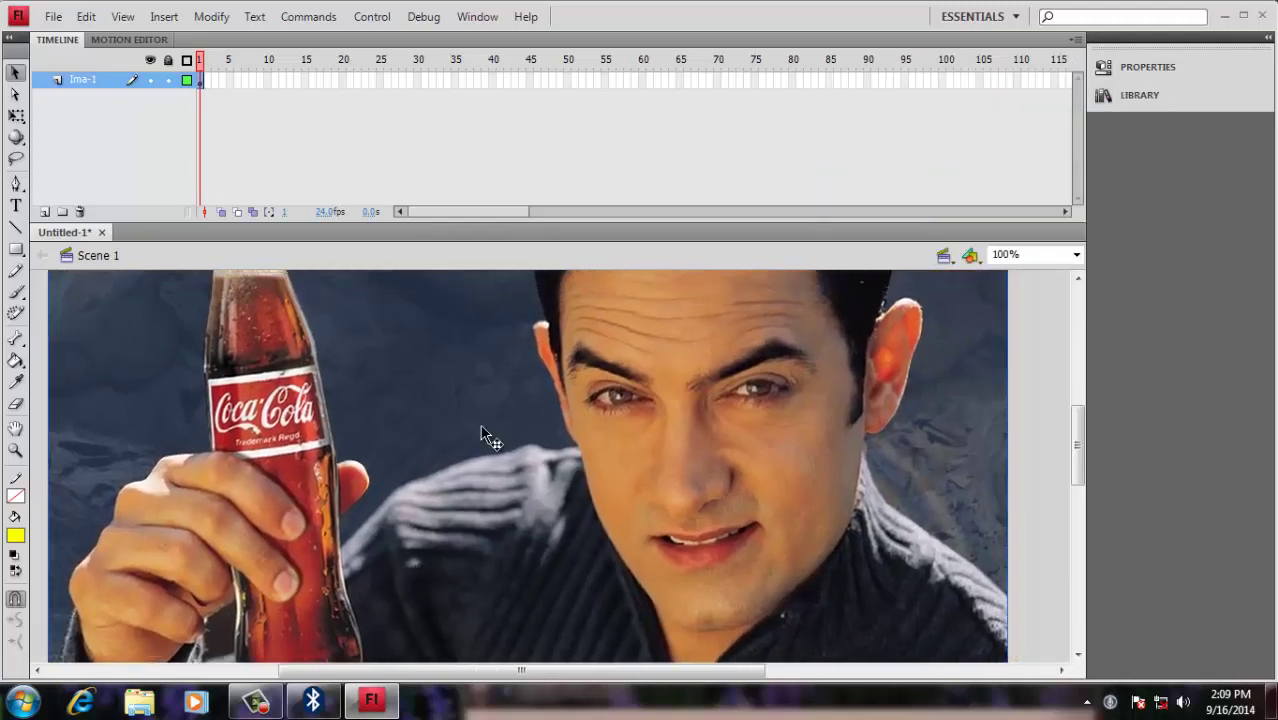
pyautogui.moveTo(481, 433); pyautogui.dragTo(692, 463)
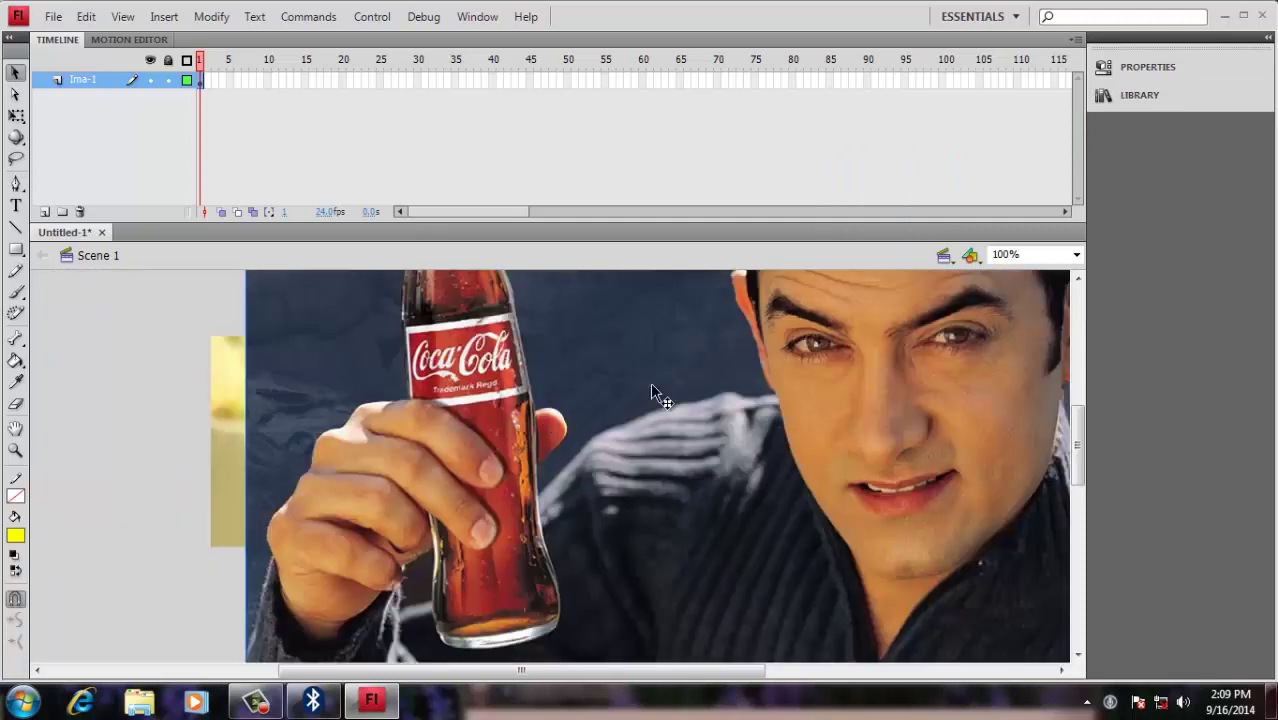
pyautogui.moveTo(650, 390); pyautogui.dragTo(956, 398)
# Check the position and size of the placed 01.jpg and 02.jpg pictures one after the other
pyautogui.click(322, 450)
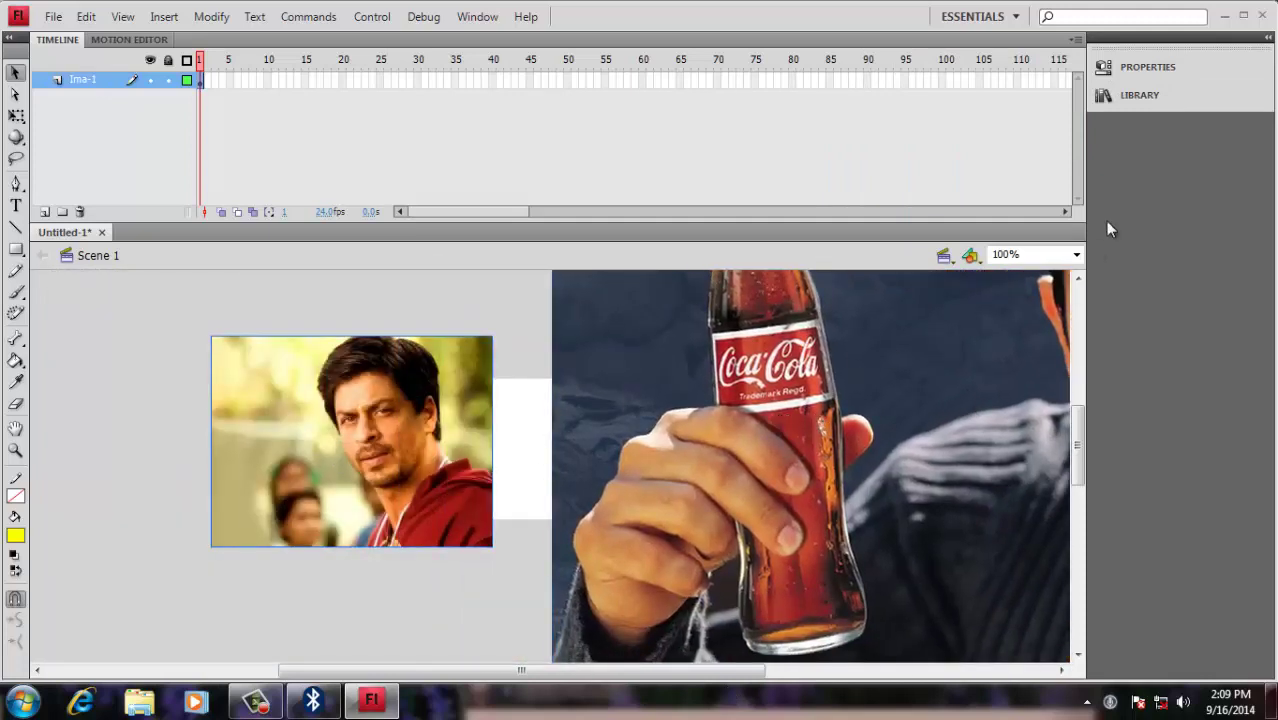
pyautogui.click(1138, 76)
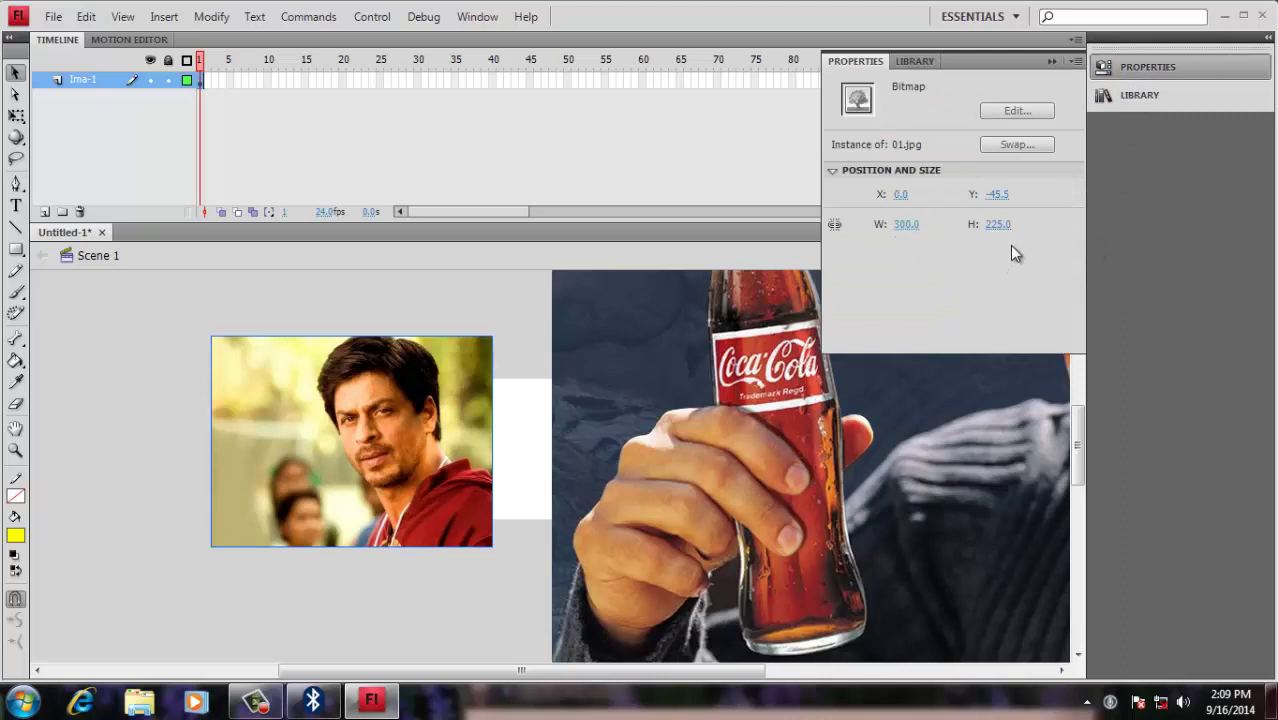
pyautogui.click(722, 400)
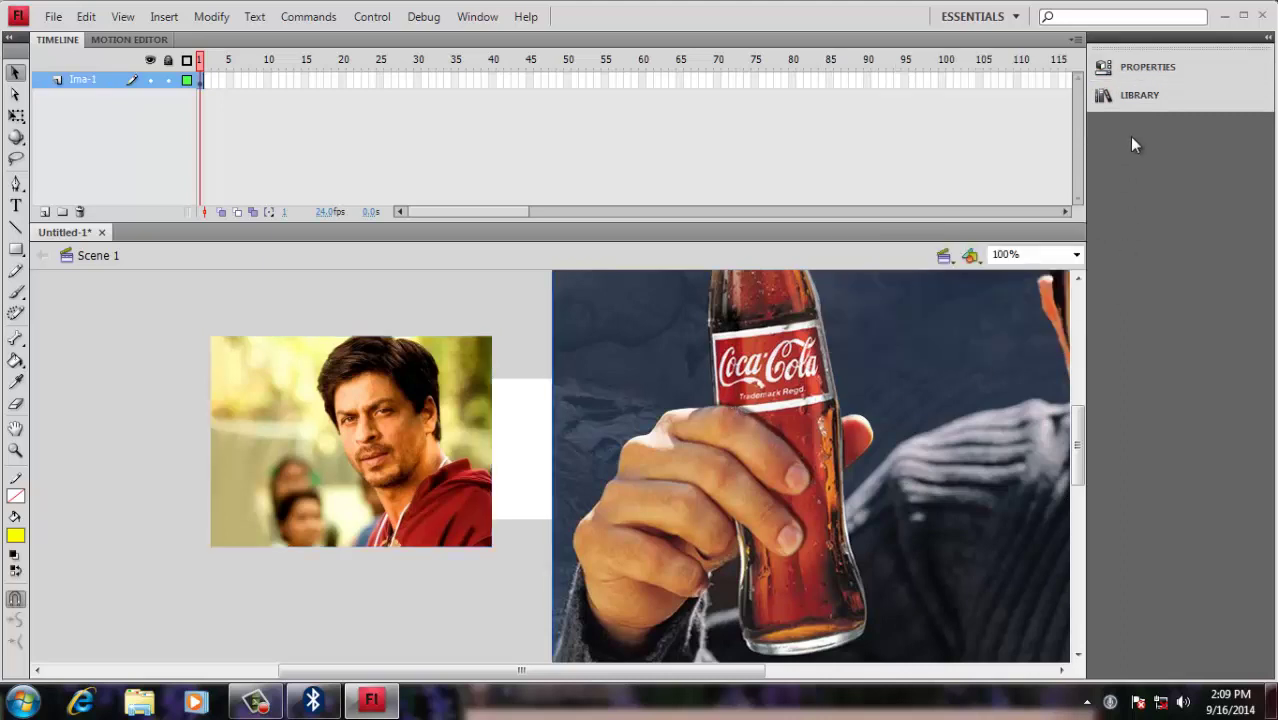
pyautogui.click(1139, 72)
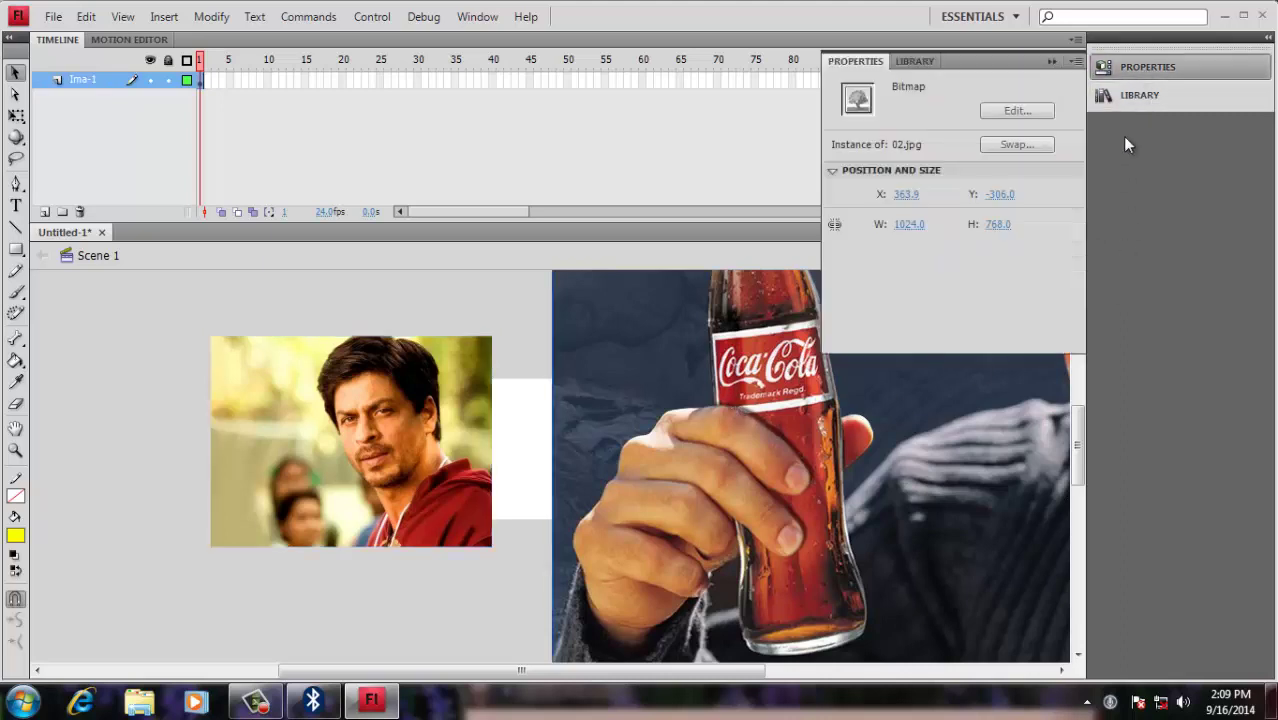
# Resize the placed 02.jpg picture to 300 px wide and 225 px high
pyautogui.click(907, 224)
pyautogui.write('300')
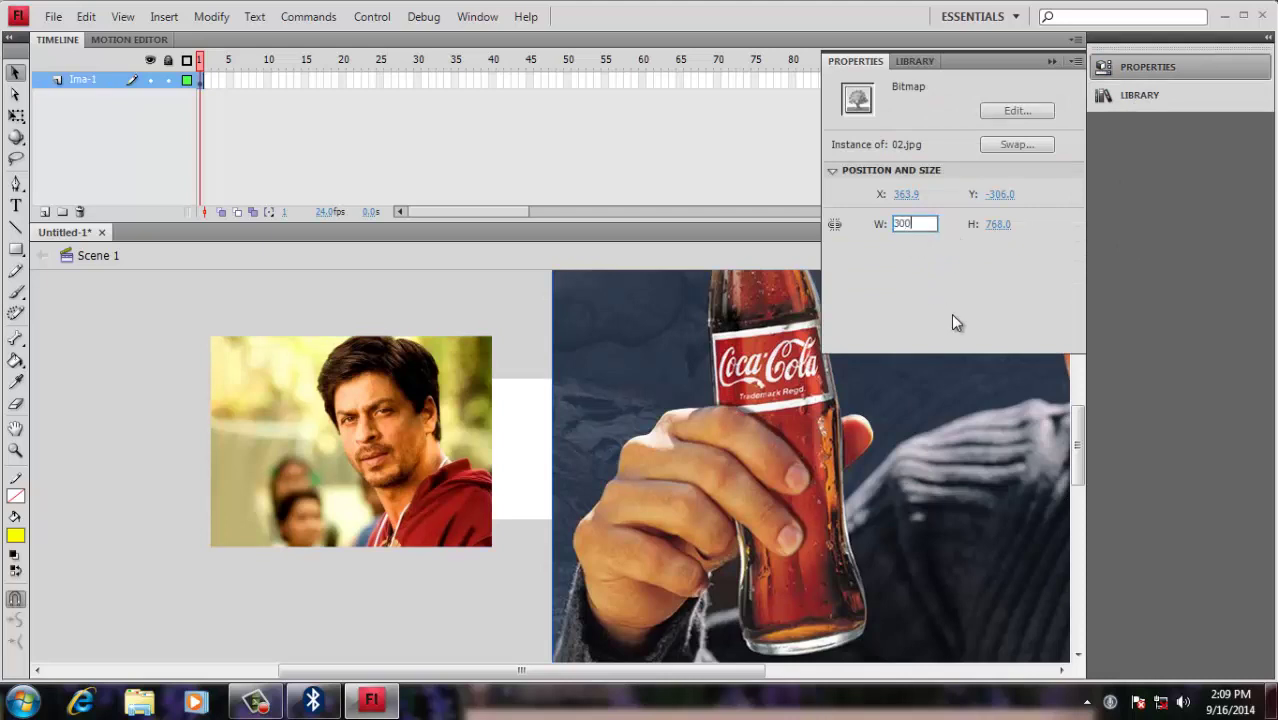
pyautogui.press('Return')
pyautogui.click(995, 224)
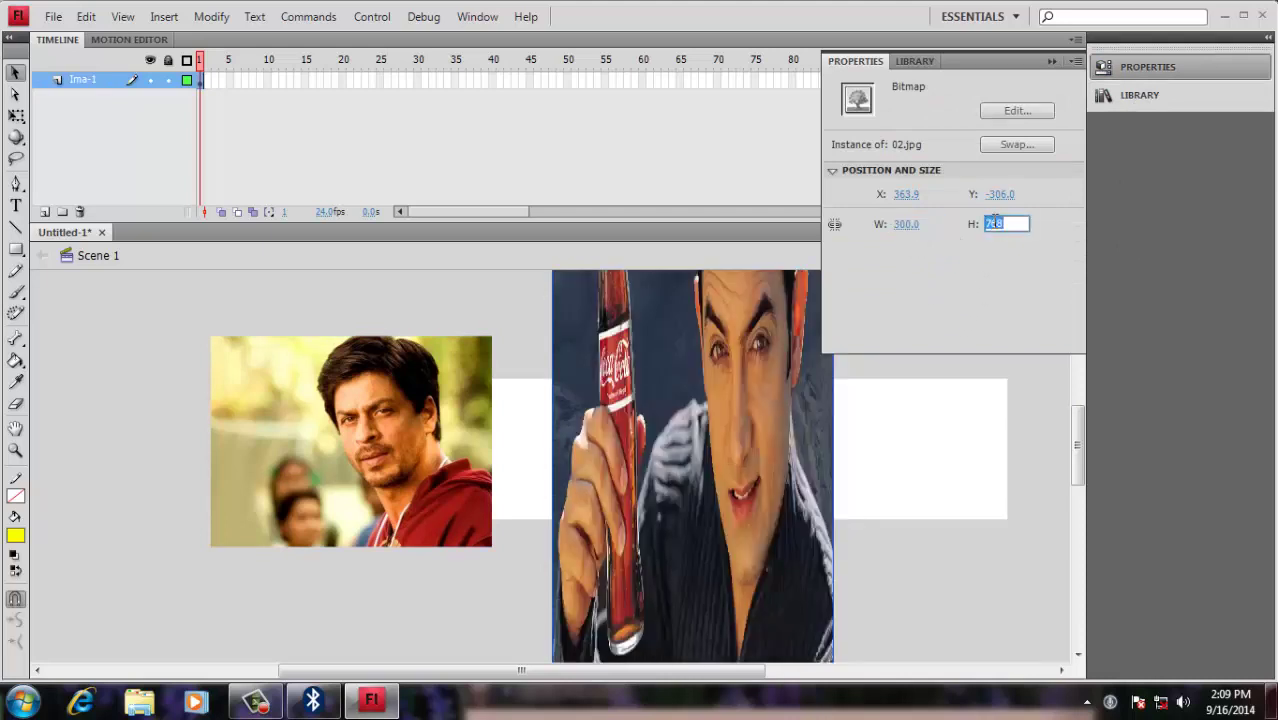
pyautogui.write('25')
pyautogui.press('Return')
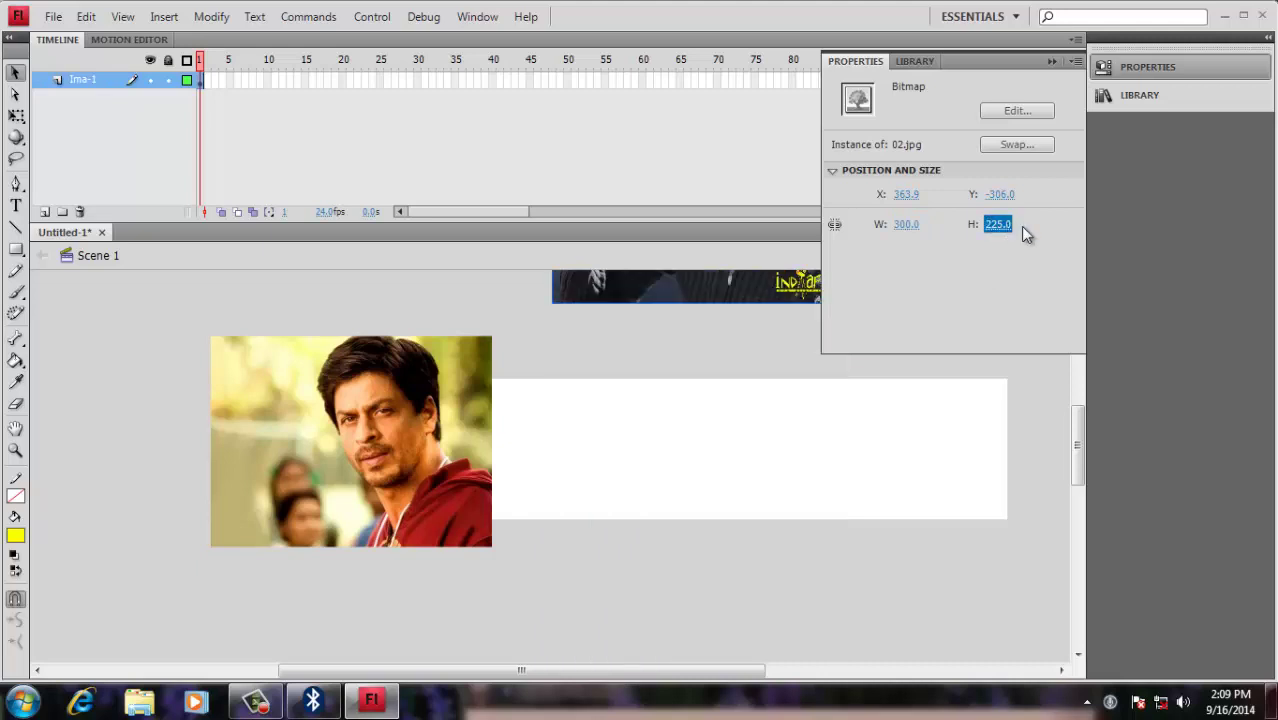
# Move the 02.jpg picture against the right edge of 01.jpg, with their top edges aligned
pyautogui.click(727, 346)
pyautogui.hotkey('ctrl', 'z')
pyautogui.moveTo(722, 491); pyautogui.dragTo(667, 535)
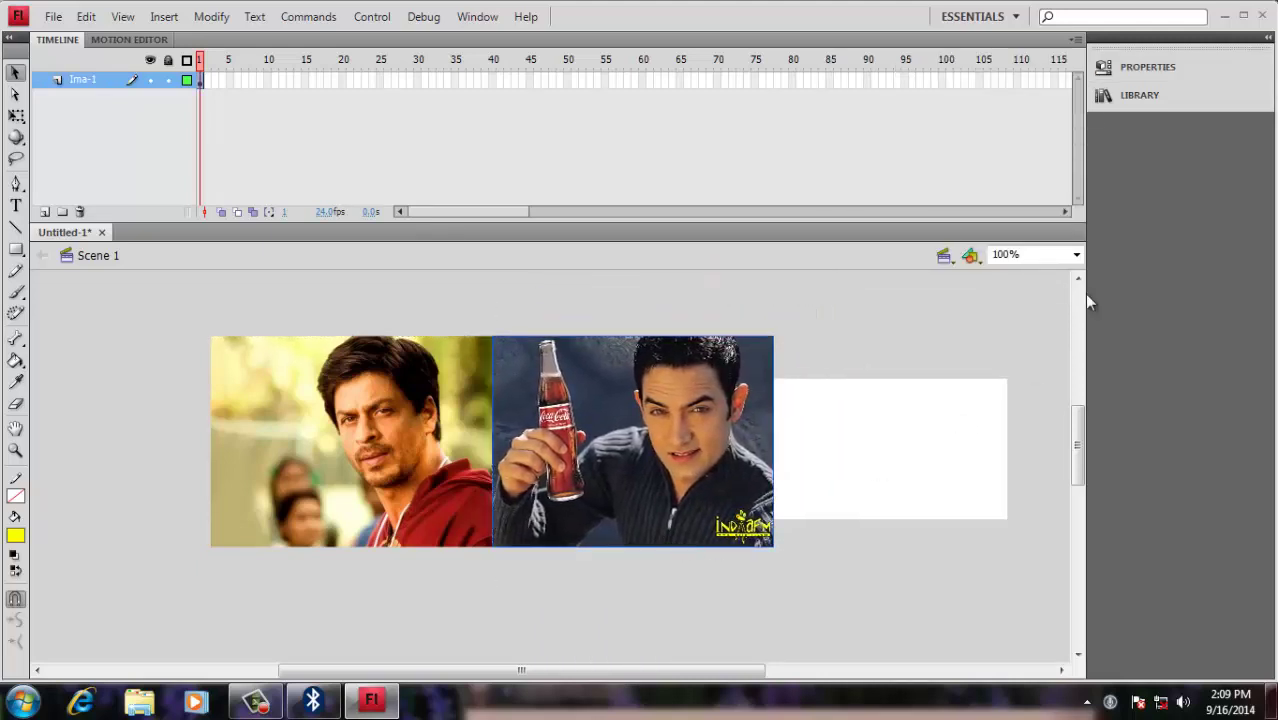
# Place 08.jpg from the library against the right edge of 02.jpg, and 09.jpg against the right edge of 08.jpg
pyautogui.click(1145, 100)
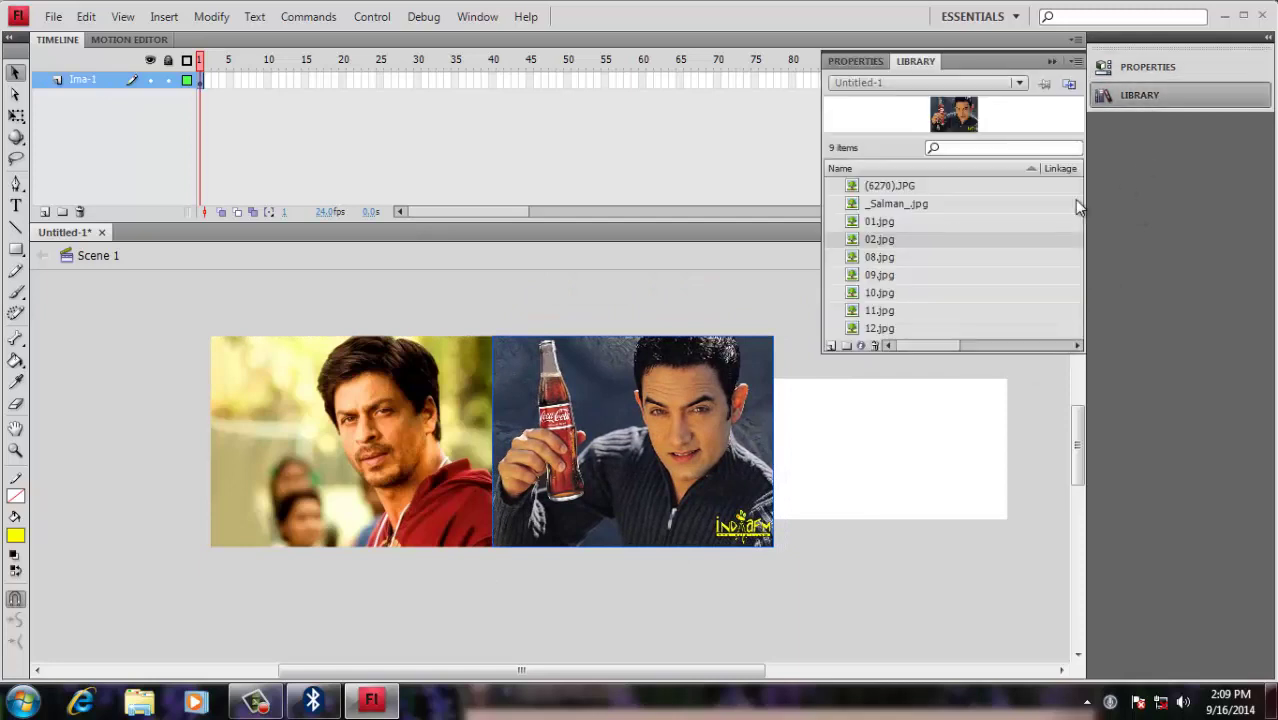
pyautogui.click(888, 258)
pyautogui.moveTo(921, 257); pyautogui.dragTo(861, 441)
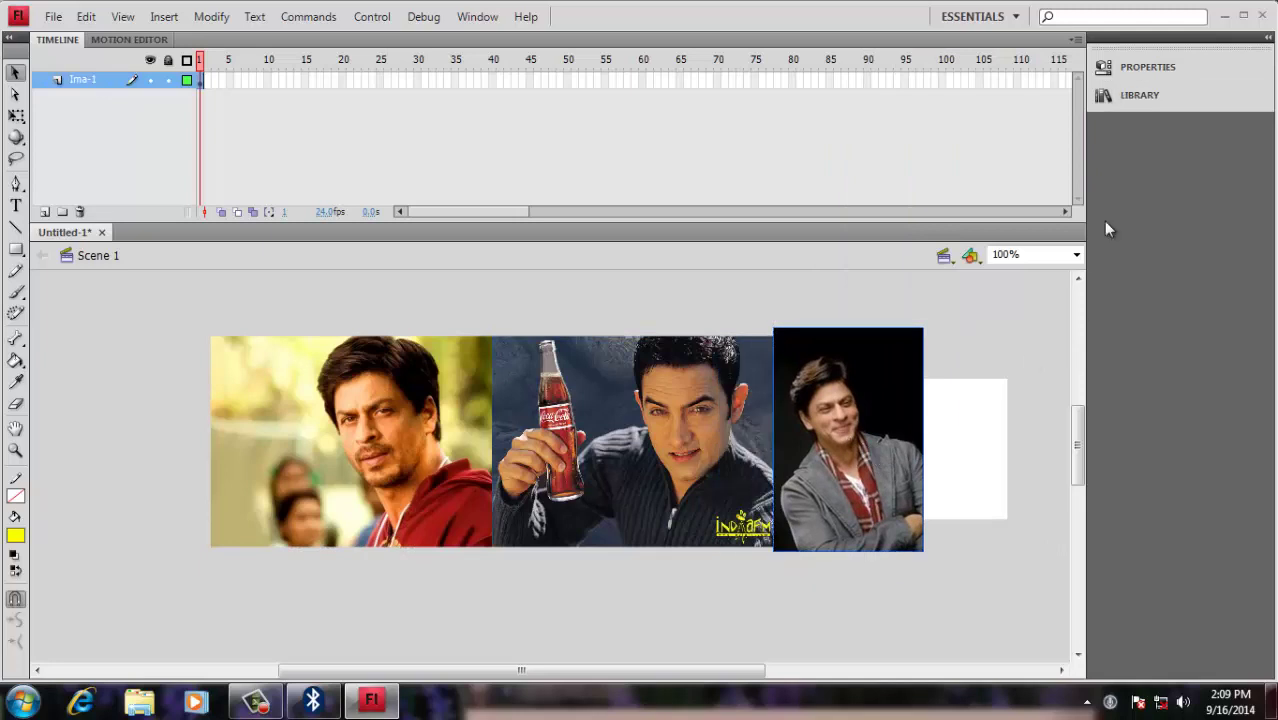
pyautogui.click(1140, 96)
pyautogui.moveTo(889, 274); pyautogui.dragTo(1003, 476)
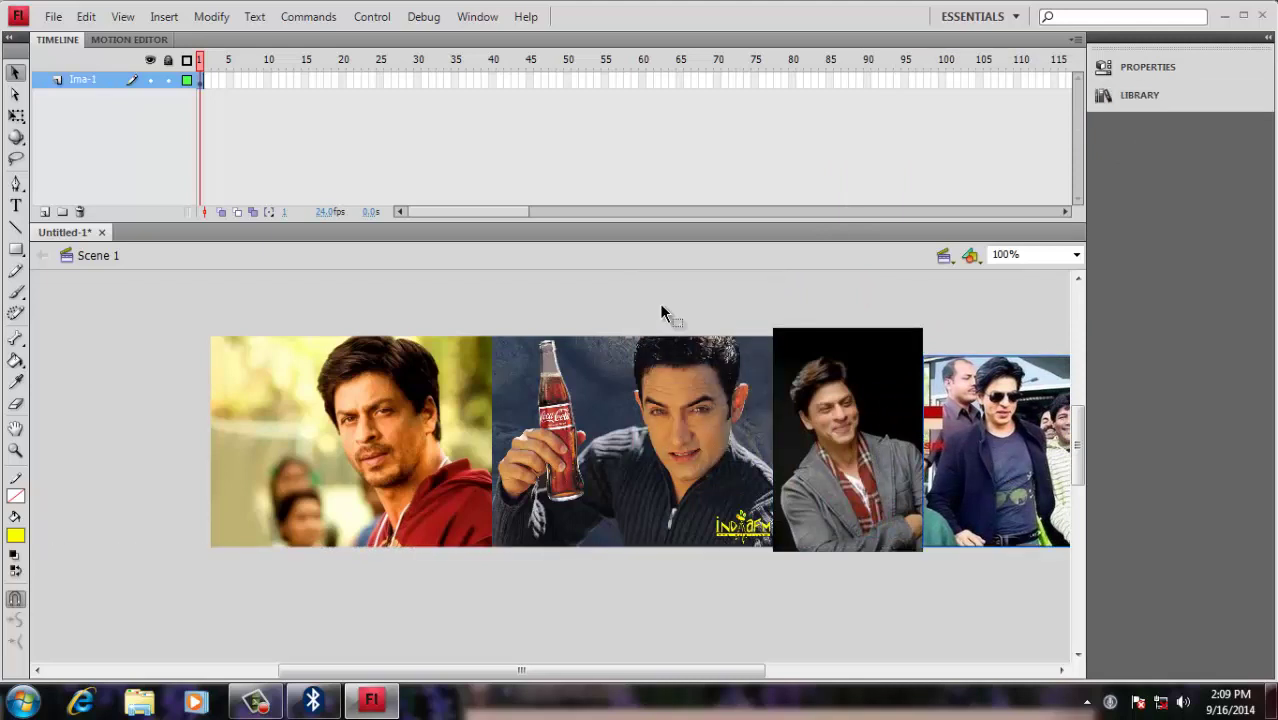
pyautogui.click(717, 297)
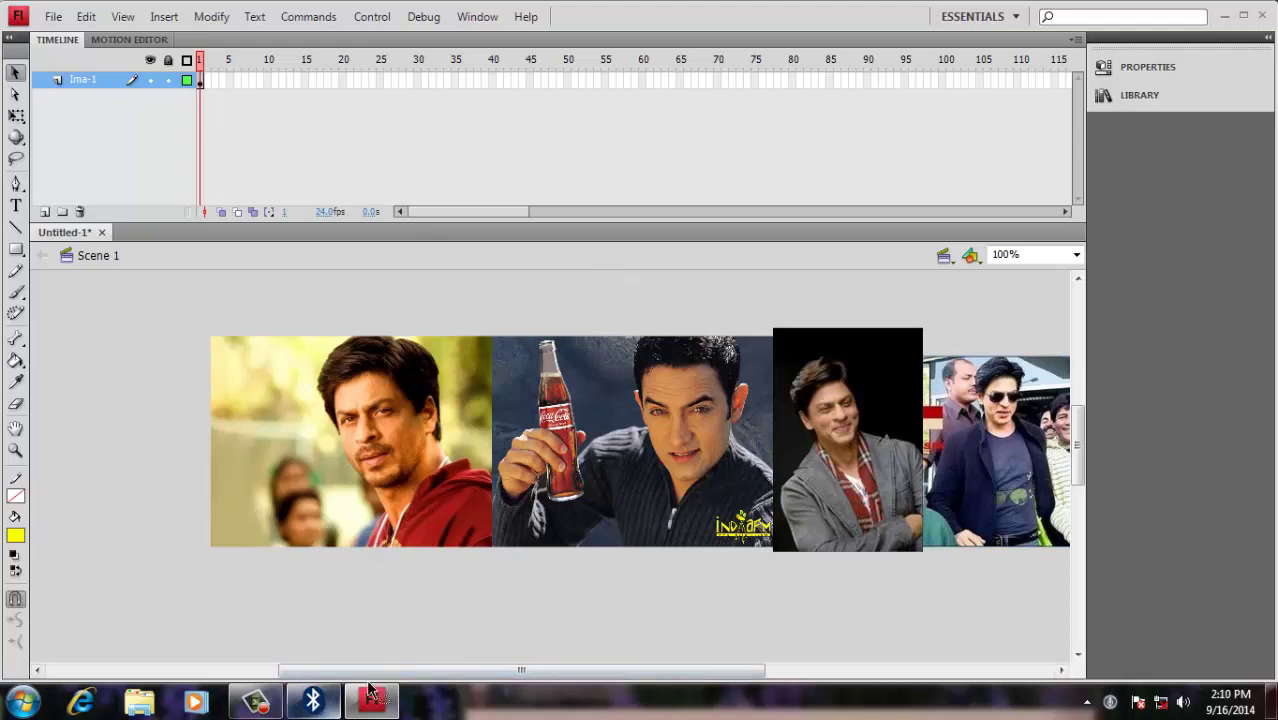
pyautogui.click(255, 700)
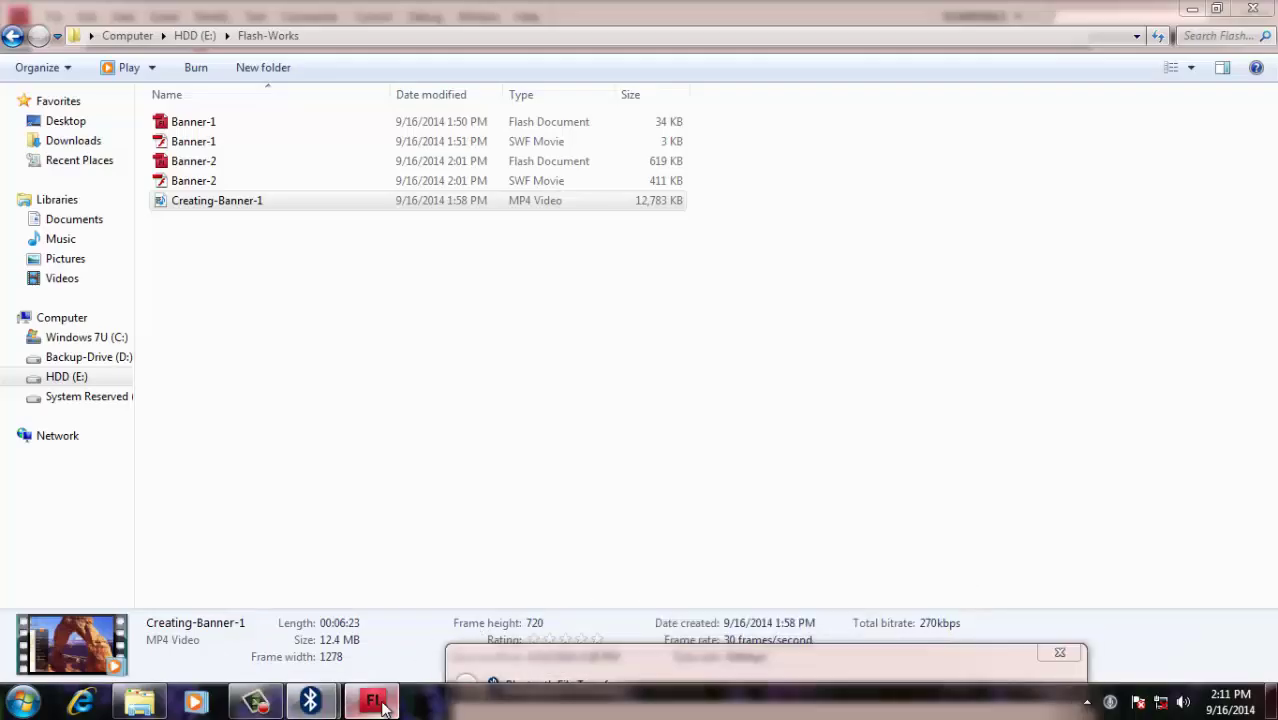
pyautogui.click(383, 706)
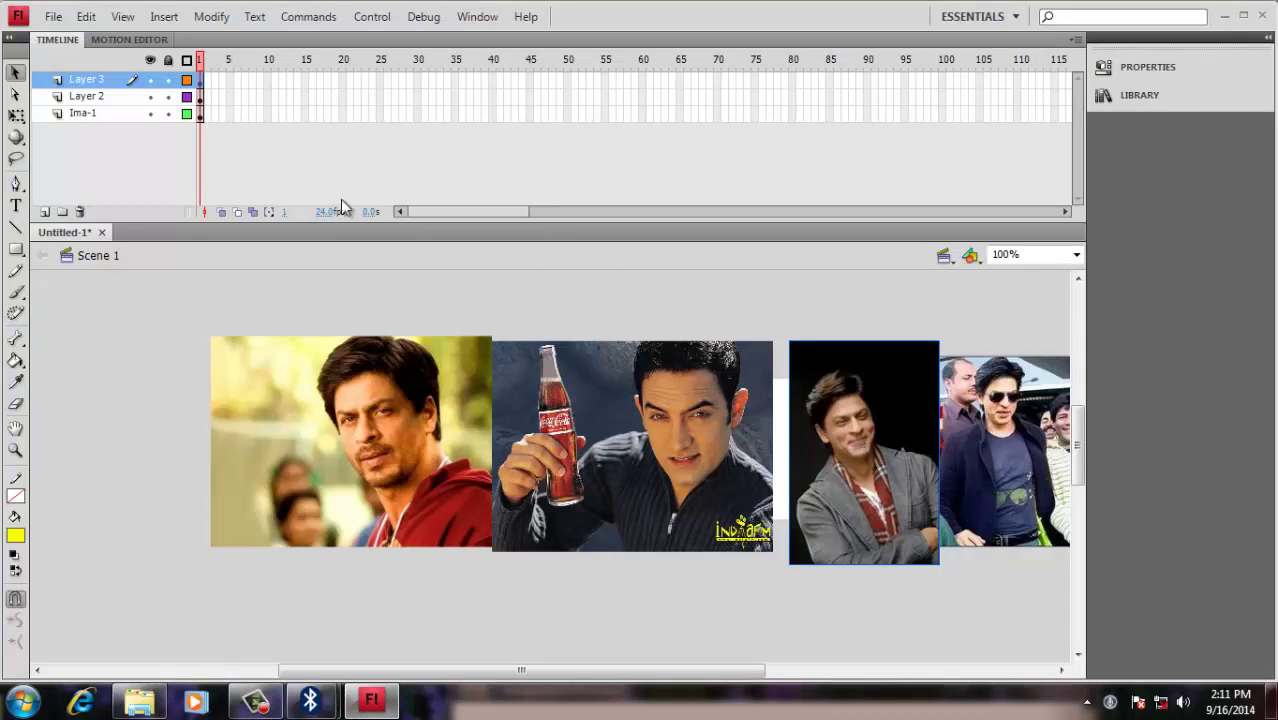
# Check which pictures Layer 2, Layer 3 and Ima-1 hold, hiding and showing all layers once
pyautogui.click(90, 96)
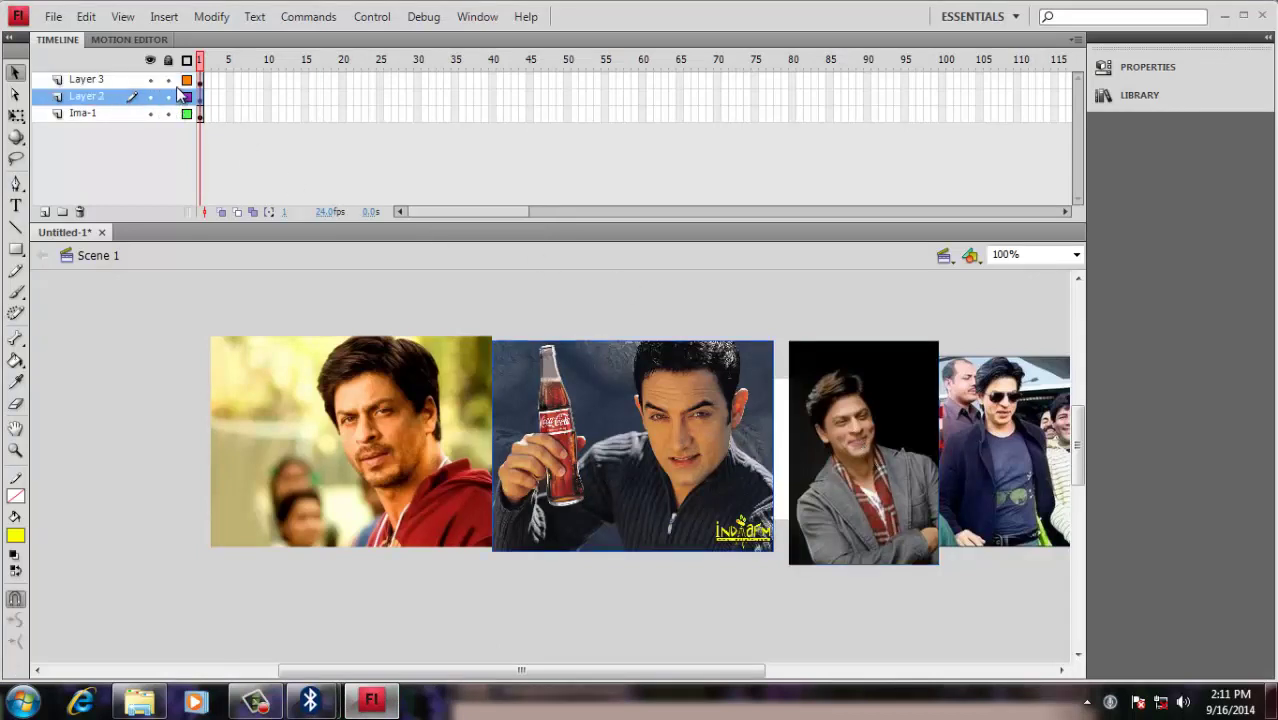
pyautogui.click(151, 60)
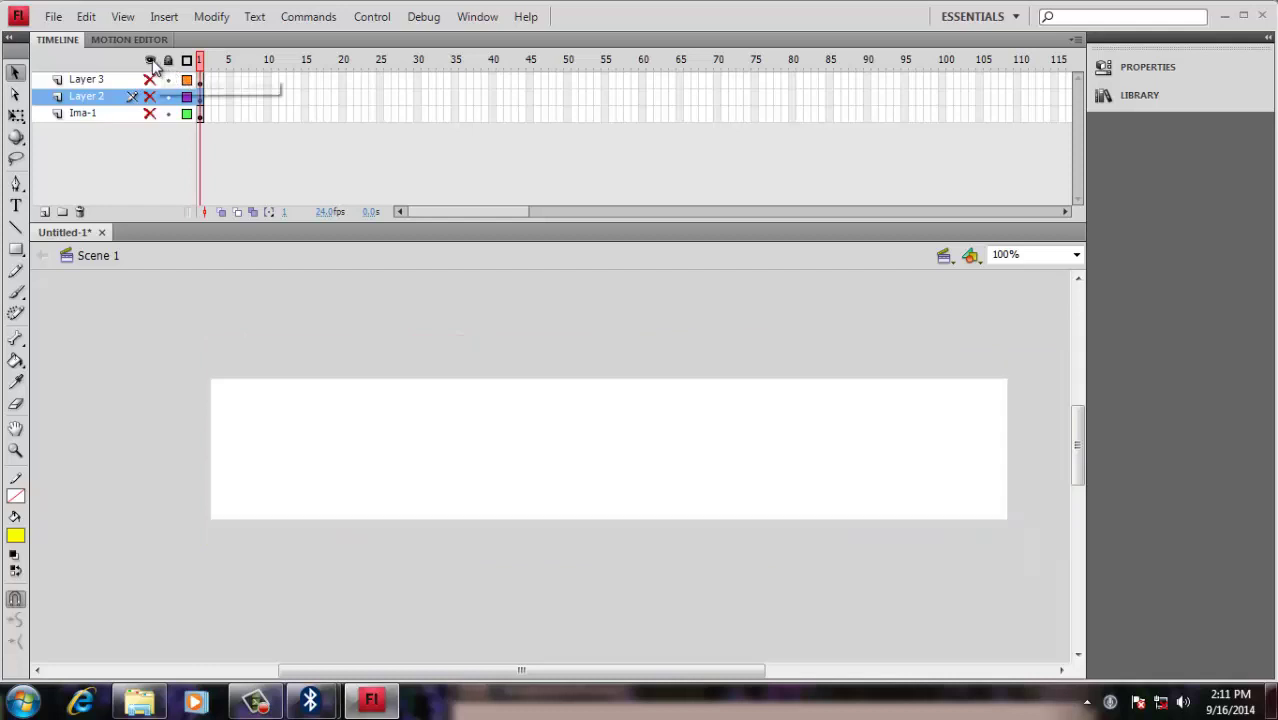
pyautogui.click(151, 60)
pyautogui.click(100, 79)
pyautogui.click(105, 112)
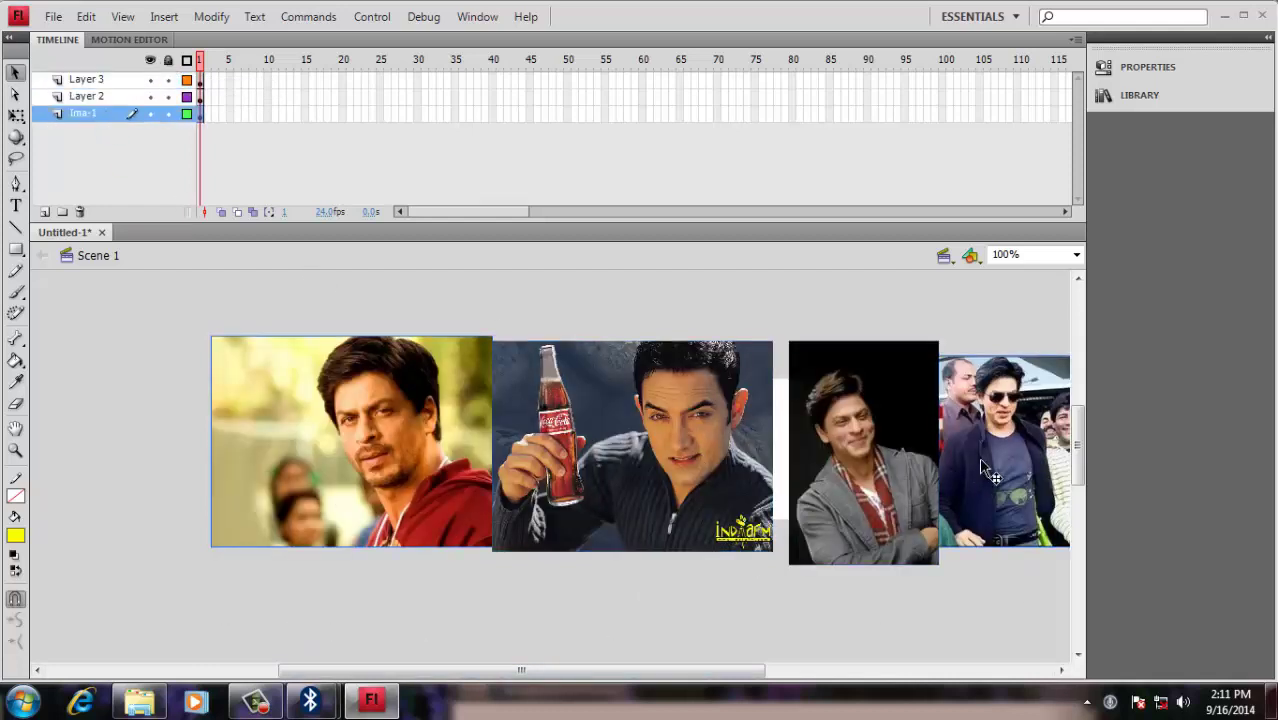
# Move the 08.jpg picture on Layer 3 left so that it meets the right edge of 02.jpg
pyautogui.moveTo(856, 454); pyautogui.dragTo(843, 454)
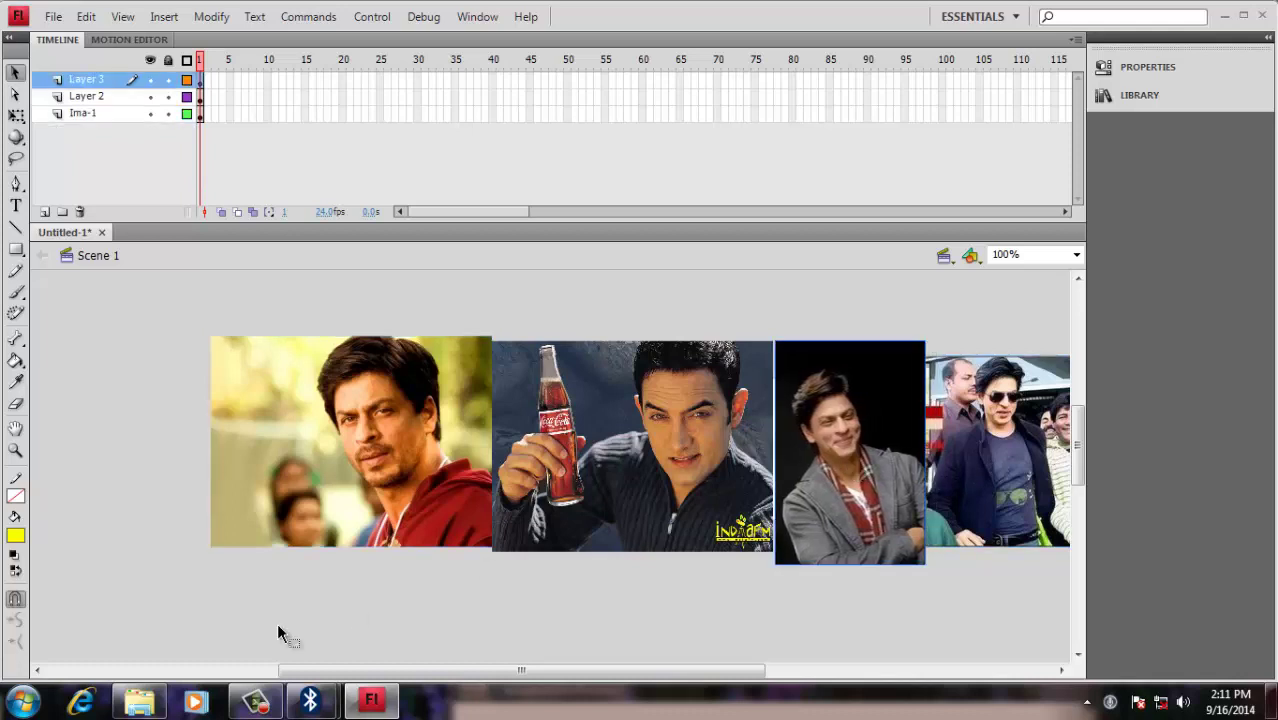
pyautogui.click(256, 700)
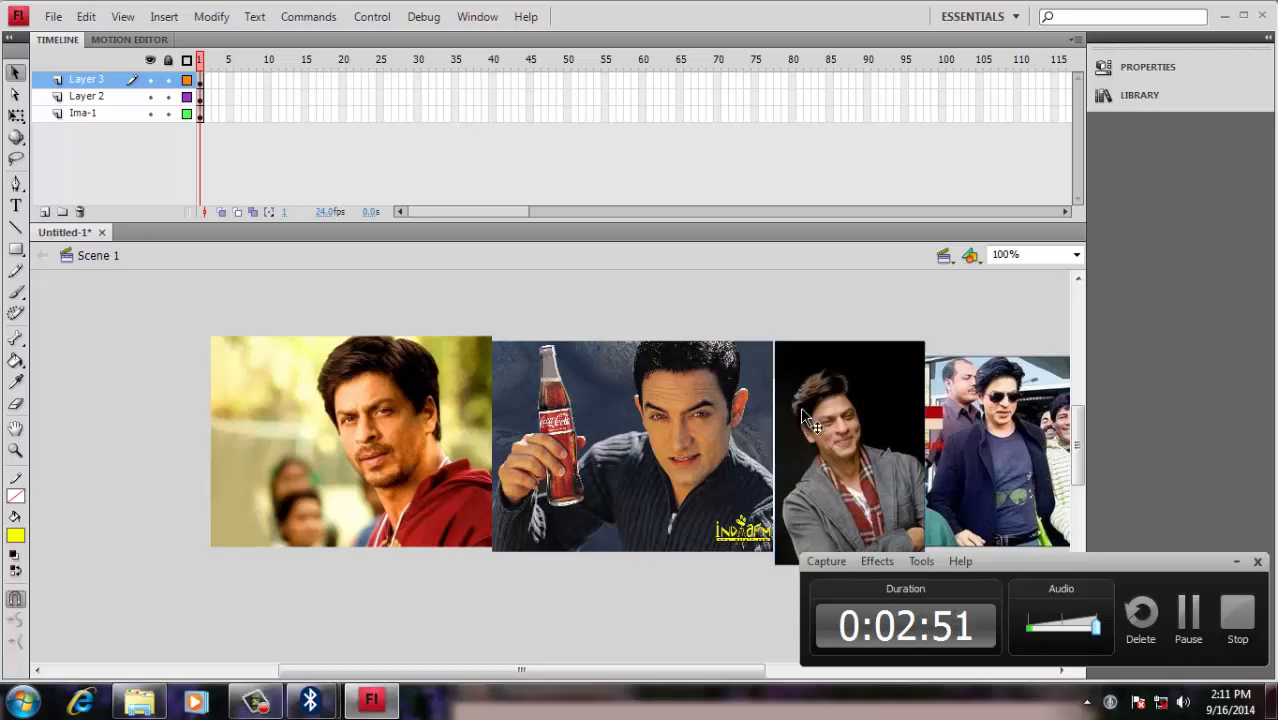
pyautogui.moveTo(585, 672); pyautogui.dragTo(643, 672)
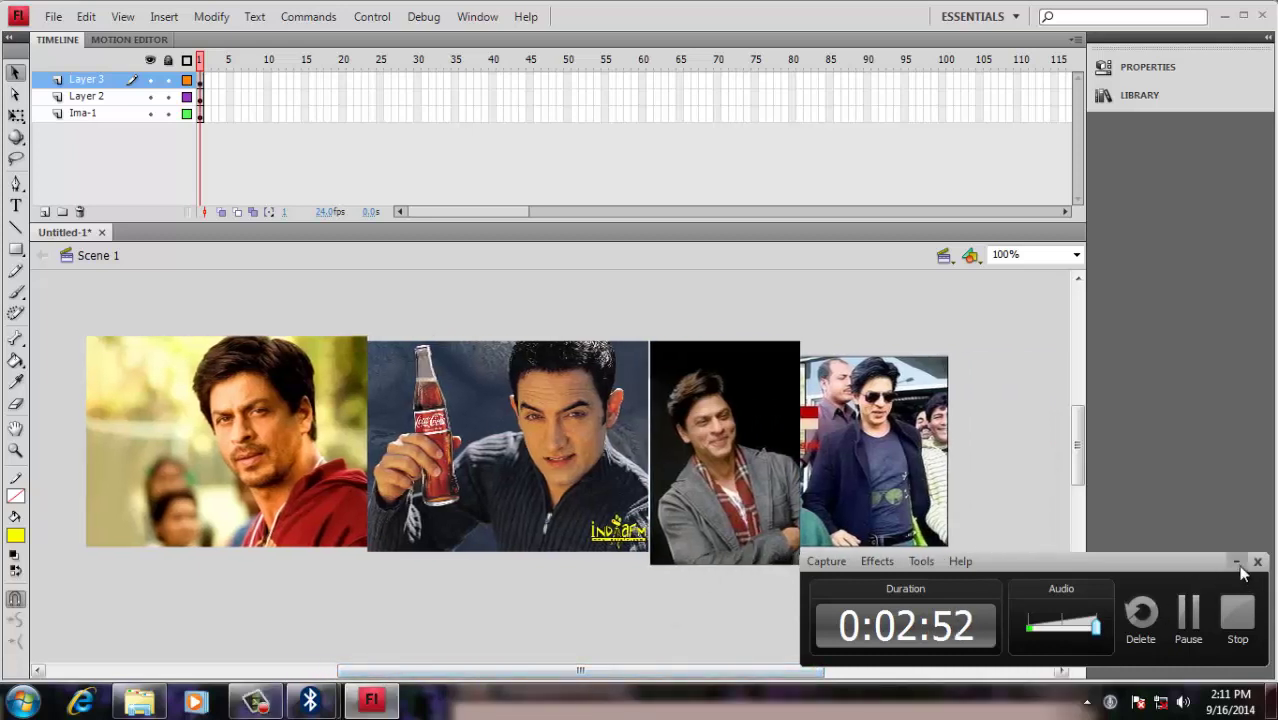
pyautogui.click(1236, 561)
# Cut the 09.jpg picture from Ima-1, paste it on a new layer and move it against the right edge of 08.jpg
pyautogui.click(906, 447)
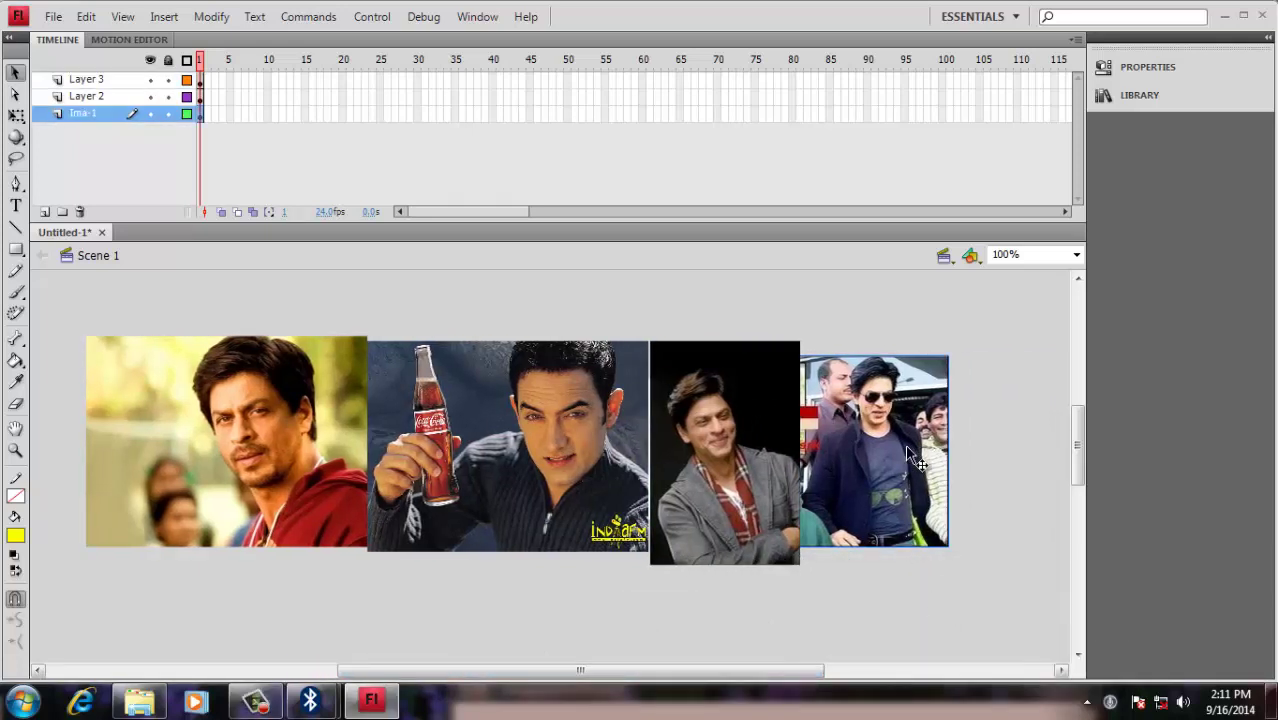
pyautogui.press('Delete')
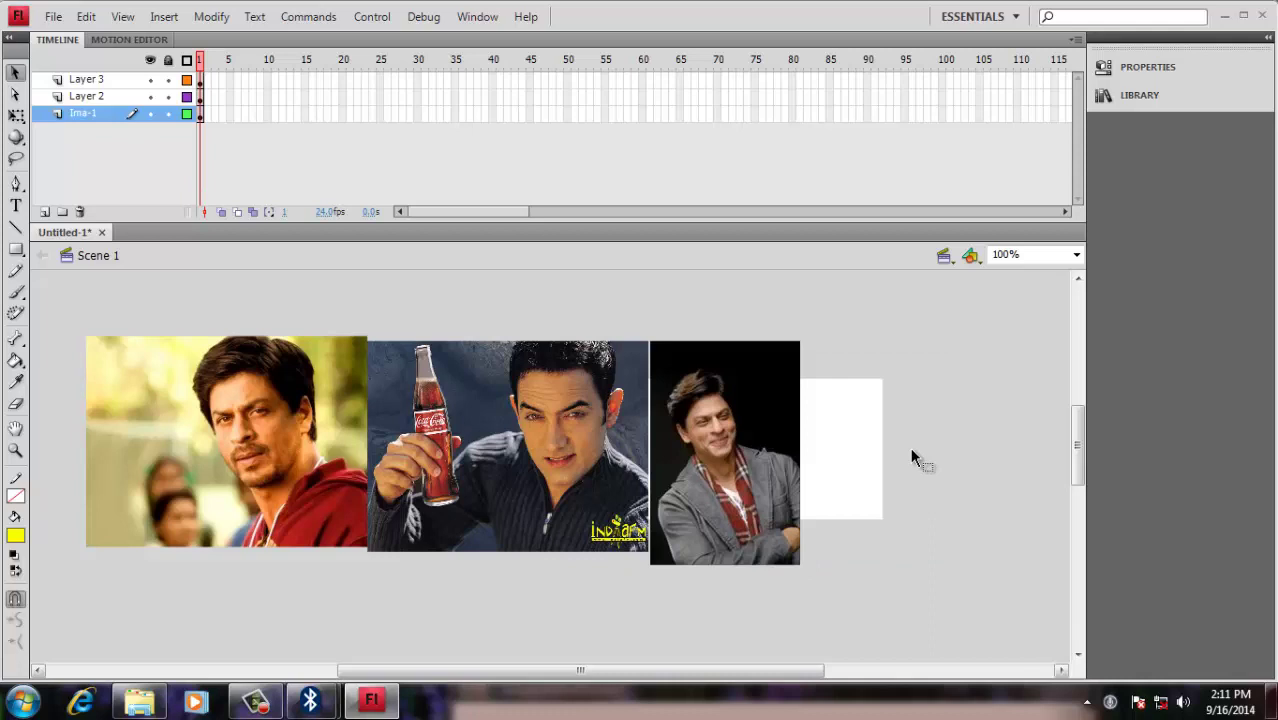
pyautogui.click(44, 212)
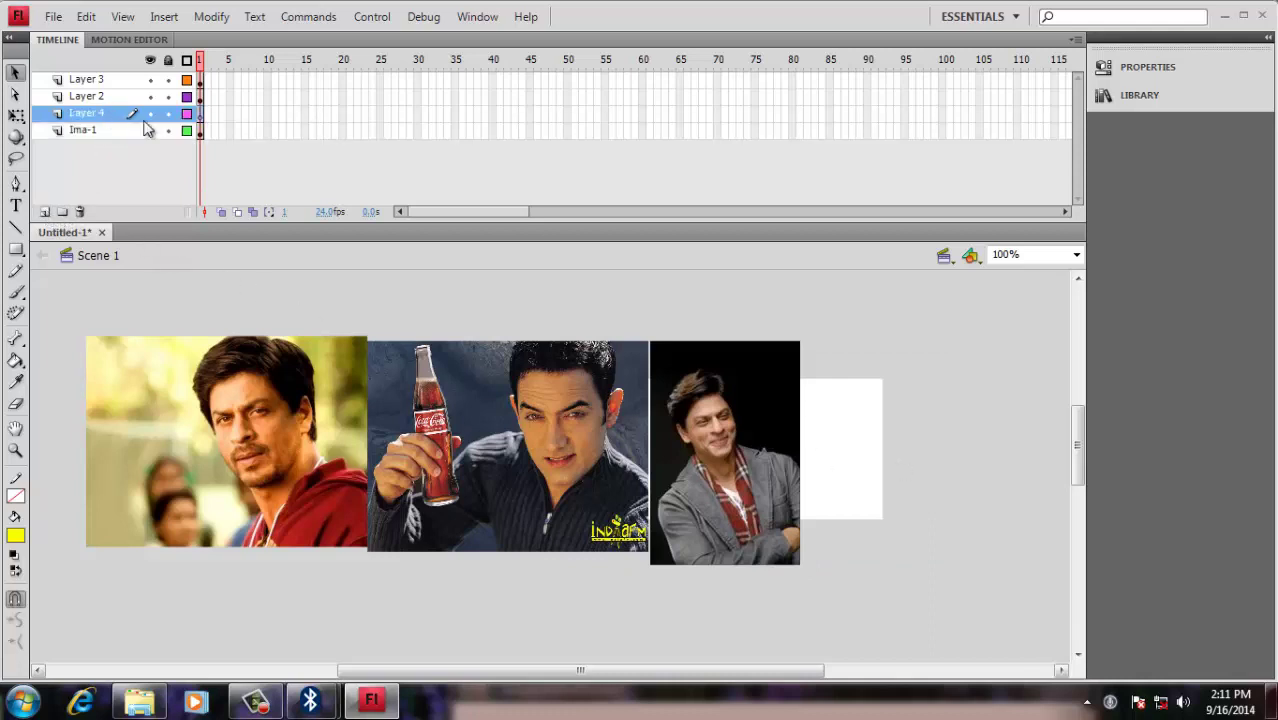
pyautogui.click(201, 115)
pyautogui.hotkey('ctrl', 'v')
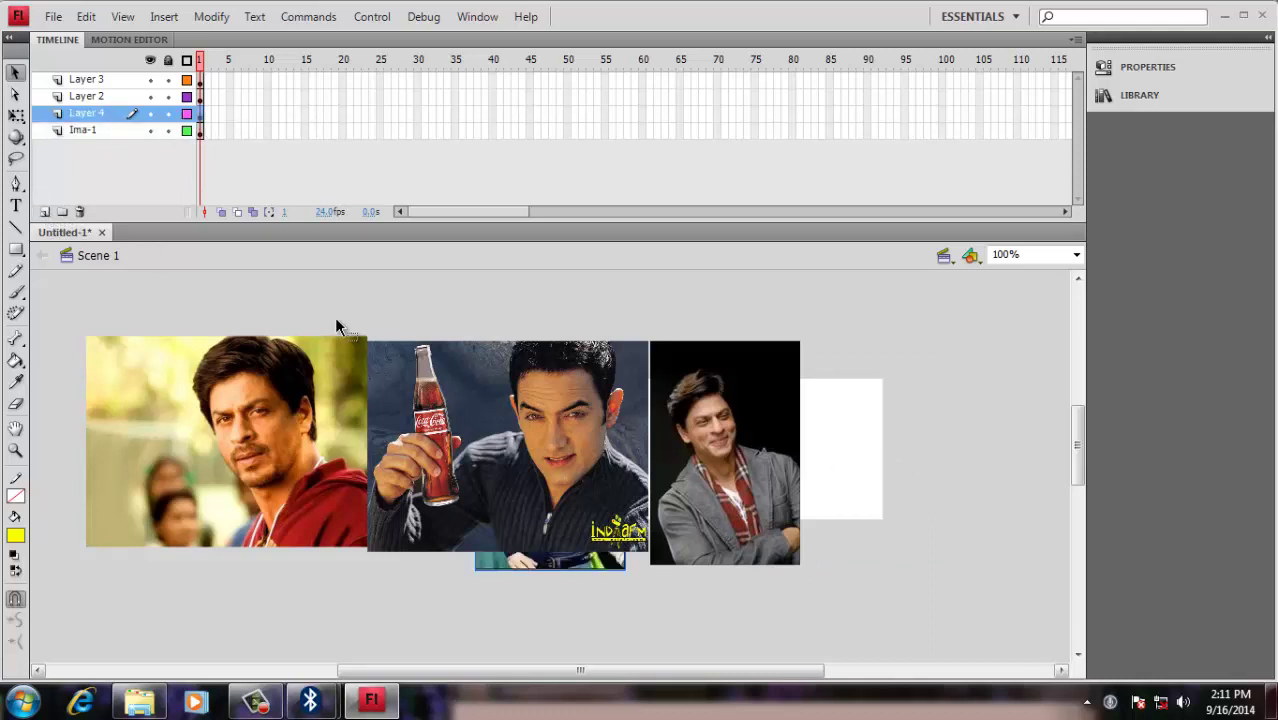
pyautogui.moveTo(535, 572); pyautogui.dragTo(860, 542)
# Hide and show each of the four layers in turn to check which picture it holds
pyautogui.click(153, 130)
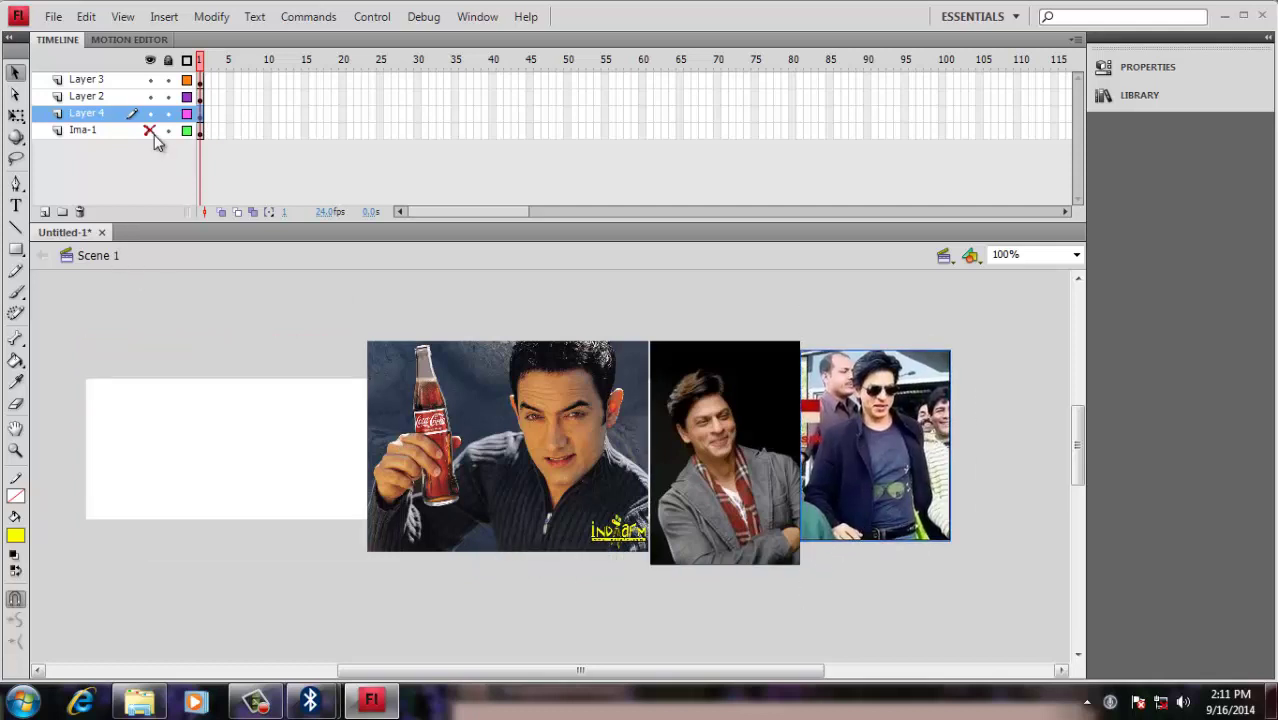
pyautogui.click(153, 130)
pyautogui.click(150, 114)
pyautogui.click(152, 114)
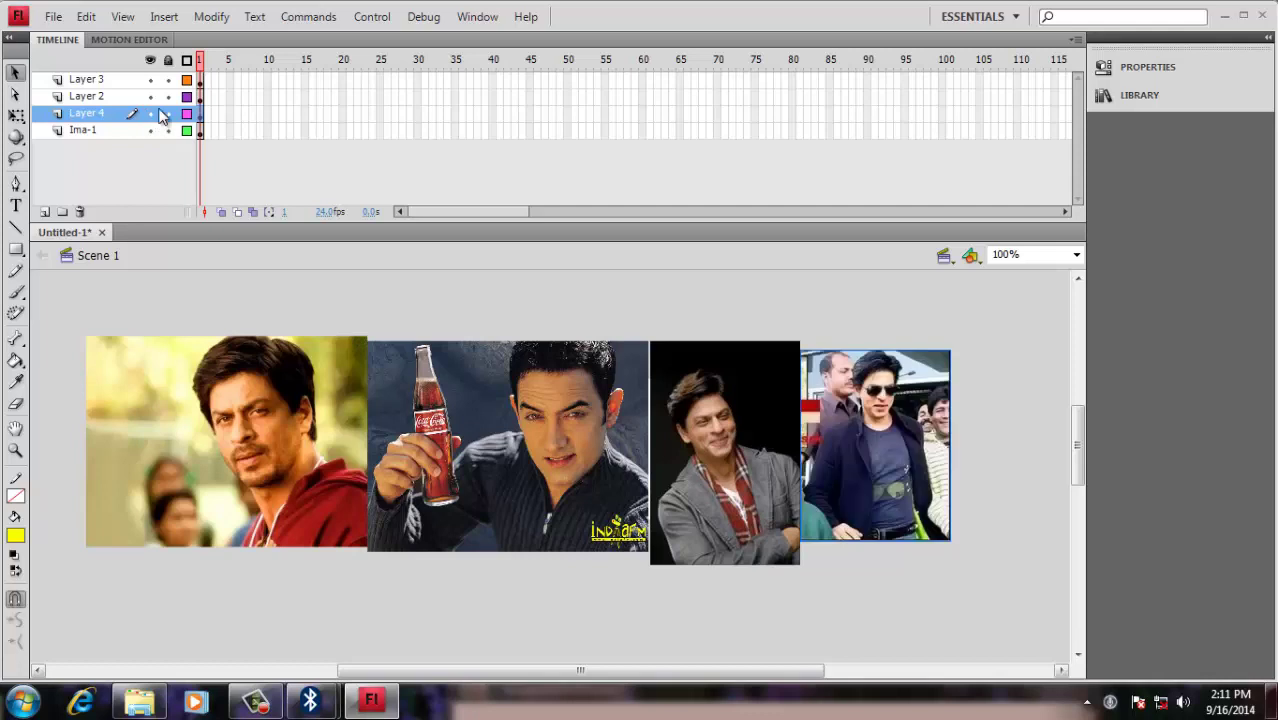
pyautogui.click(150, 97)
pyautogui.click(150, 97)
pyautogui.click(150, 80)
pyautogui.click(150, 80)
pyautogui.click(150, 80)
pyautogui.click(149, 82)
pyautogui.click(380, 280)
pyautogui.click(290, 420)
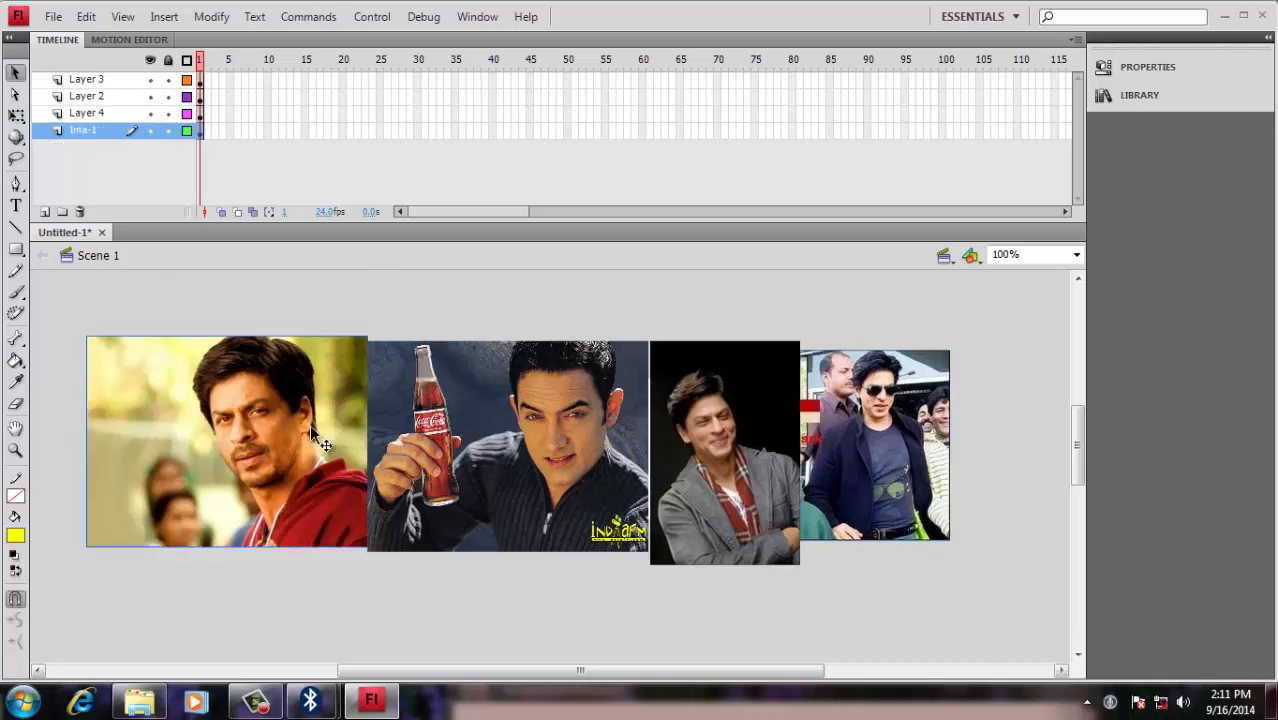
pyautogui.click(352, 300)
pyautogui.click(295, 422)
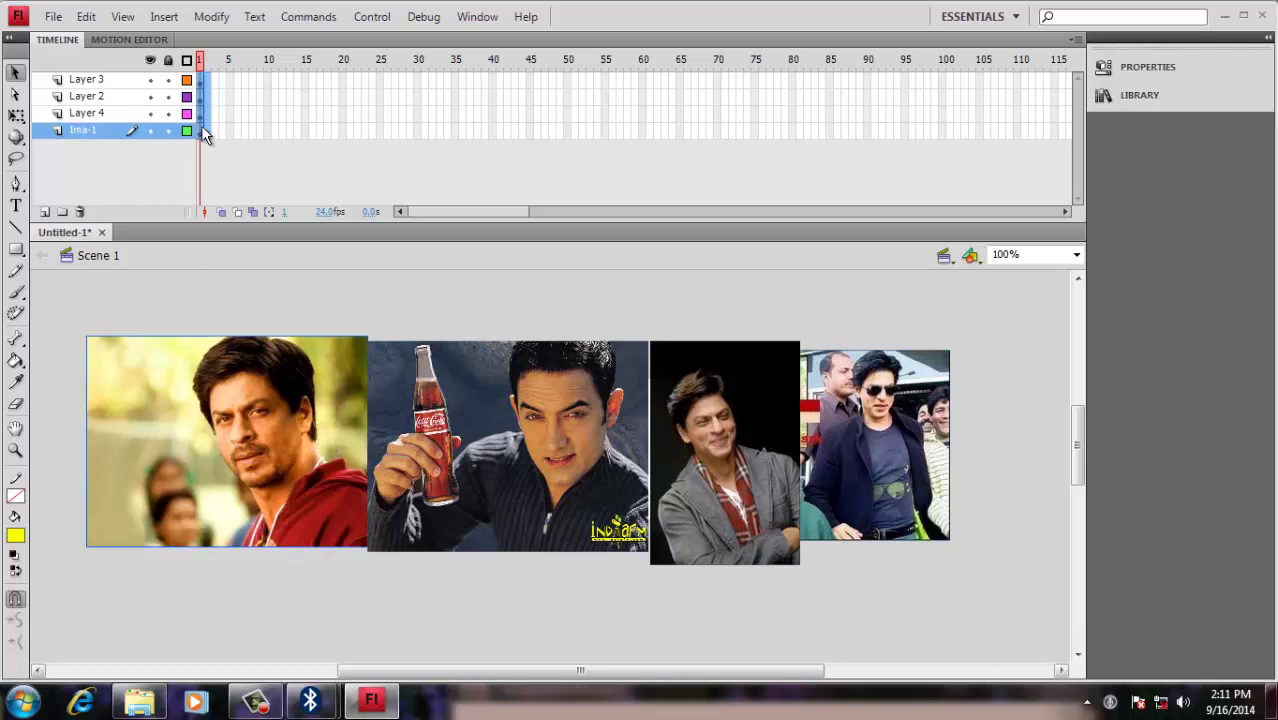
# Extend the frames of all four layers together up to frame 101
pyautogui.moveTo(204, 135); pyautogui.dragTo(205, 140)
pyautogui.press('F5')
pyautogui.press('F5')
pyautogui.press('F5')
pyautogui.press('F5')
pyautogui.press('F5')
pyautogui.press('F5')
pyautogui.press('F5')
pyautogui.press('F5')
pyautogui.press('F5')
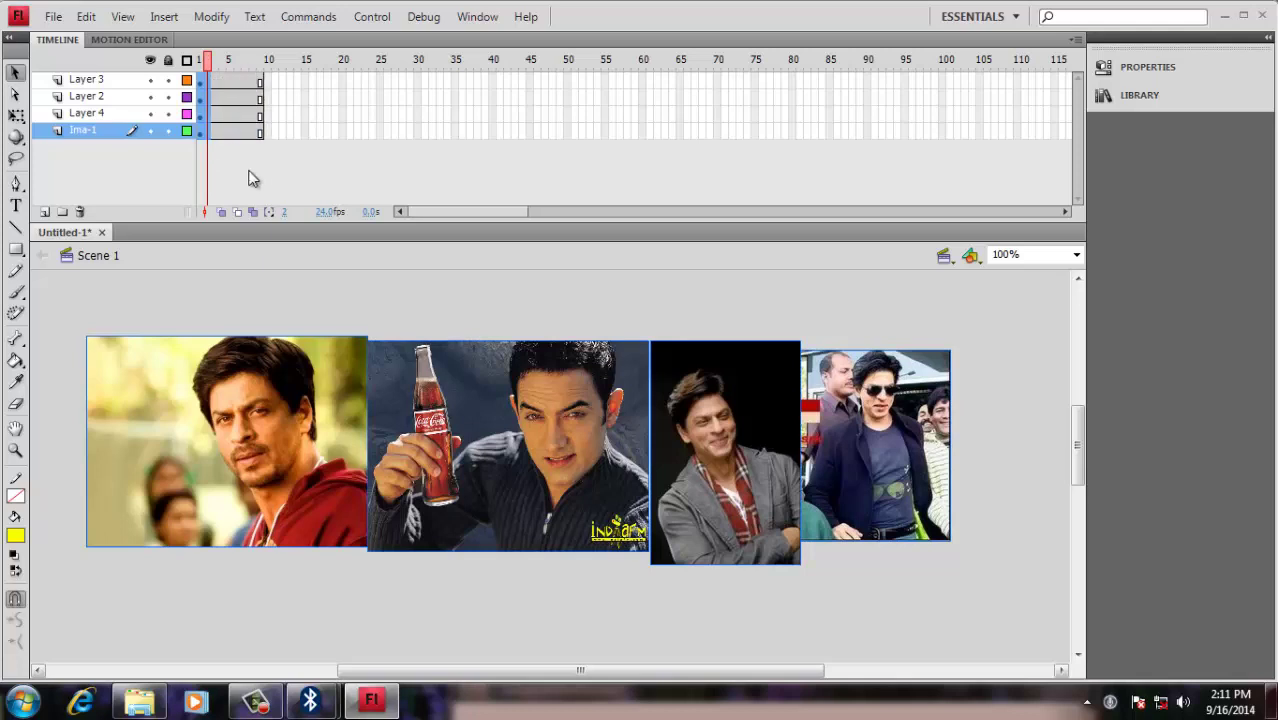
pyautogui.press('F5')
pyautogui.press('F5')
pyautogui.press('F5')
pyautogui.press('F5')
pyautogui.press('F5')
pyautogui.press('F5')
pyautogui.press('F5')
pyautogui.press('F5')
pyautogui.press('F5')
pyautogui.press('F5')
pyautogui.press('F5')
pyautogui.press('F5')
pyautogui.press('F5')
pyautogui.press('F5')
pyautogui.press('F5')
pyautogui.press('F5')
pyautogui.press('F5')
pyautogui.press('F5')
pyautogui.press('F5')
pyautogui.press('F5')
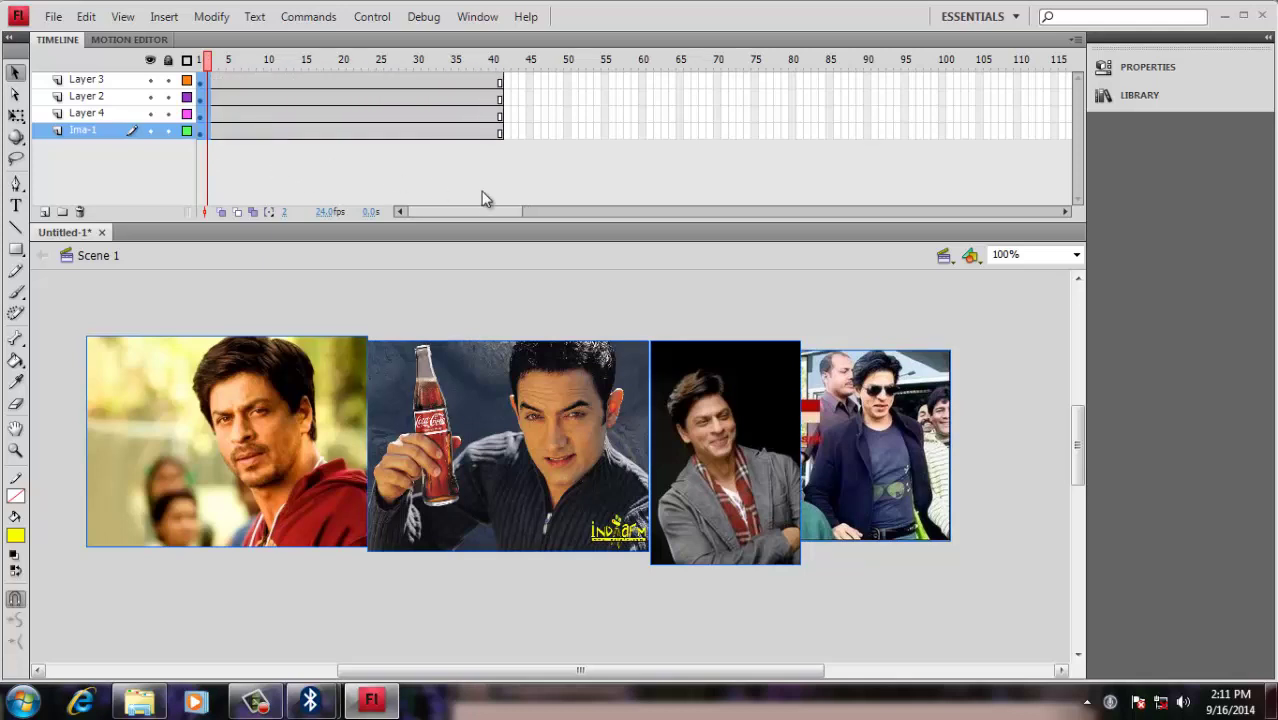
pyautogui.press('F5')
pyautogui.press('F5')
pyautogui.press('F5')
pyautogui.press('F5')
pyautogui.press('F5')
pyautogui.press('F5')
pyautogui.press('F5')
pyautogui.press('F5')
pyautogui.press('F5')
pyautogui.press('F5')
pyautogui.press('F5')
pyautogui.press('F5')
pyautogui.press('F5')
pyautogui.press('F5')
pyautogui.press('F5')
pyautogui.press('F5')
pyautogui.press('F5')
pyautogui.press('F5')
pyautogui.press('F5')
pyautogui.press('F5')
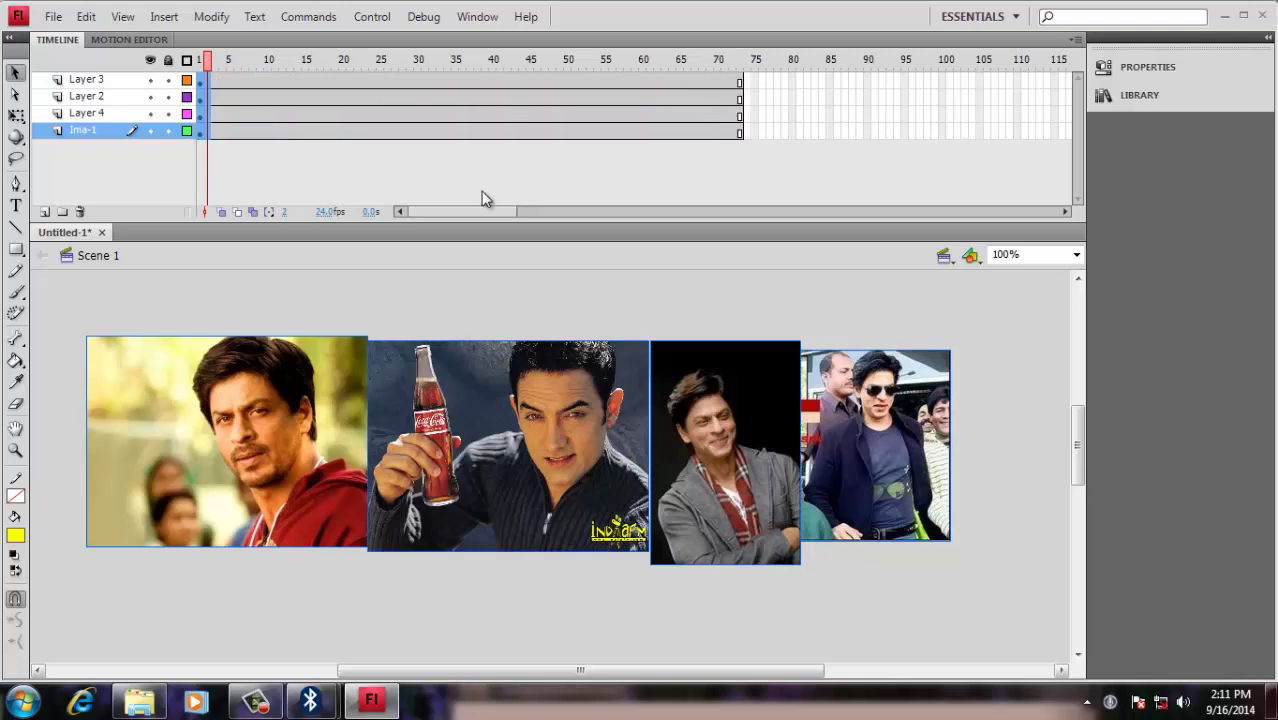
pyautogui.press('F5')
pyautogui.press('F5')
pyautogui.press('F5')
pyautogui.press('F5')
pyautogui.press('F5')
pyautogui.press('F5')
pyautogui.press('F5')
pyautogui.press('F5')
pyautogui.press('F5')
pyautogui.press('F5')
pyautogui.press('F5')
pyautogui.press('F5')
pyautogui.press('F5')
pyautogui.press('F5')
pyautogui.press('F5')
pyautogui.press('F5')
pyautogui.press('F5')
pyautogui.press('F5')
pyautogui.press('F5')
pyautogui.press('F5')
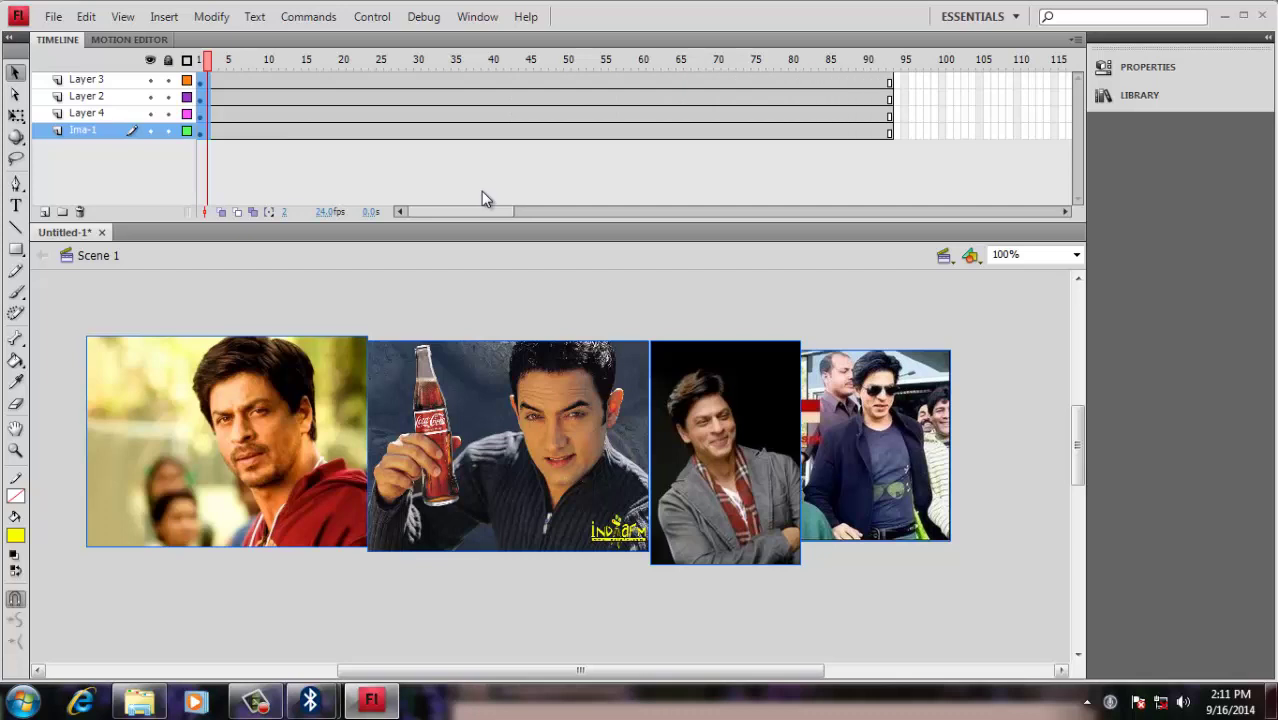
pyautogui.press('F5')
pyautogui.press('F5')
pyautogui.press('F5')
pyautogui.press('F5')
pyautogui.press('F5')
pyautogui.press('F5')
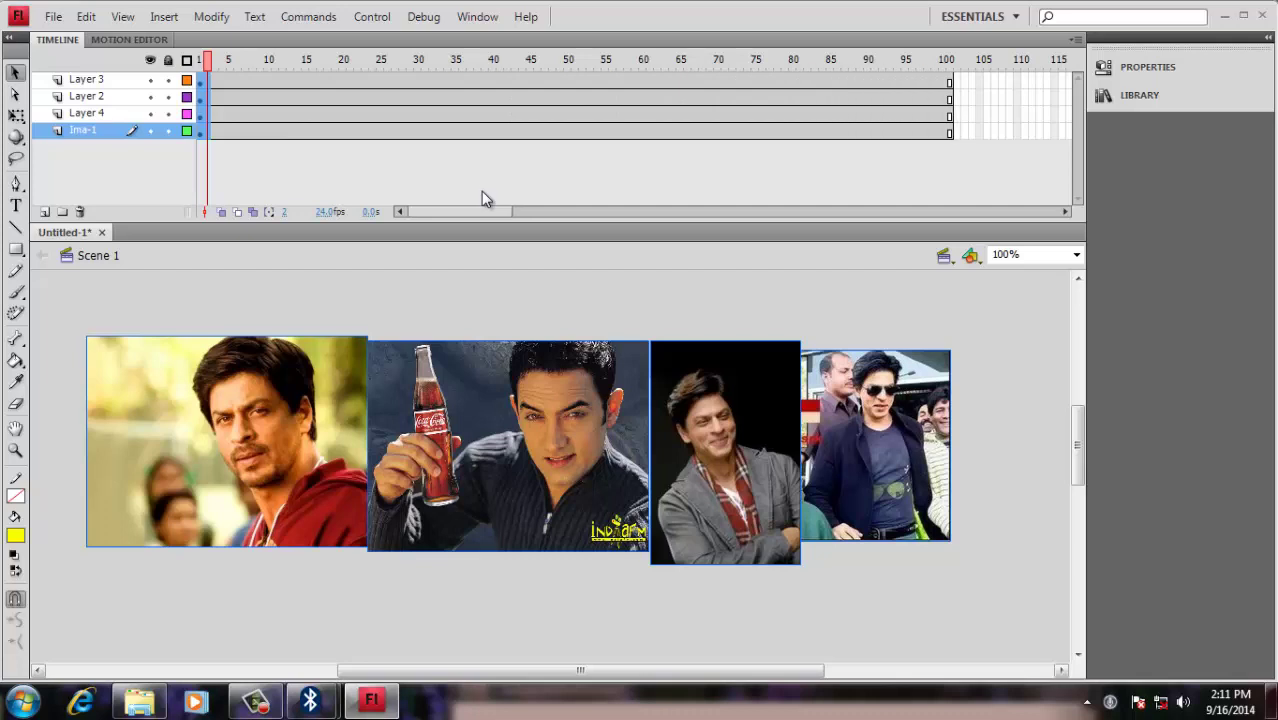
# Insert a keyframe at frame 5 of the Ima-1 layer and create a classic tween between frames 1 and 5
pyautogui.click(477, 293)
pyautogui.click(233, 401)
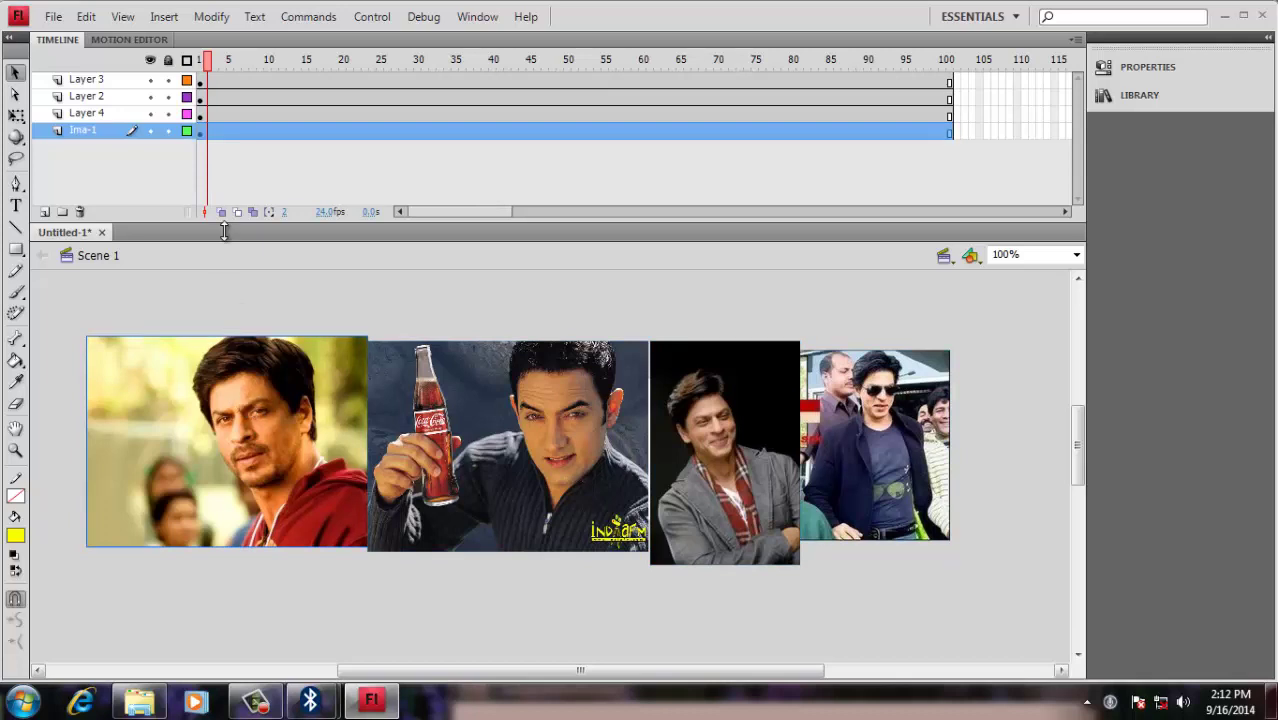
pyautogui.moveTo(207, 60); pyautogui.dragTo(190, 62)
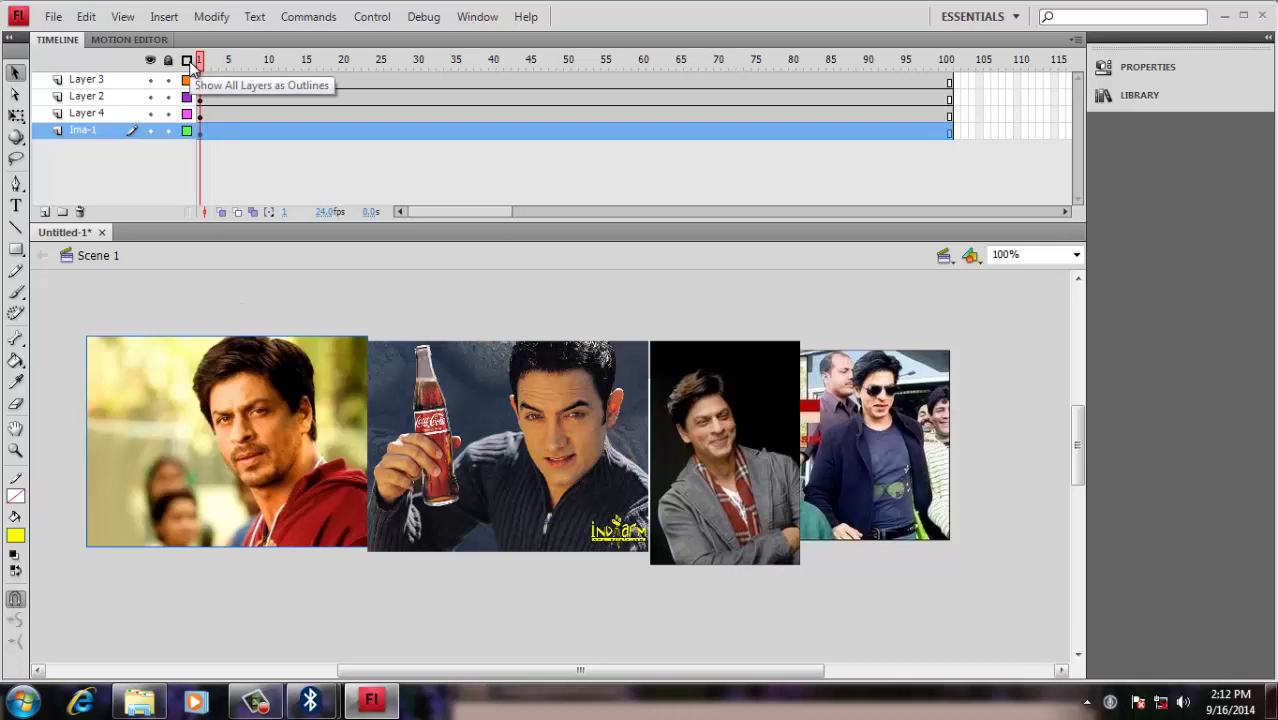
pyautogui.click(238, 171)
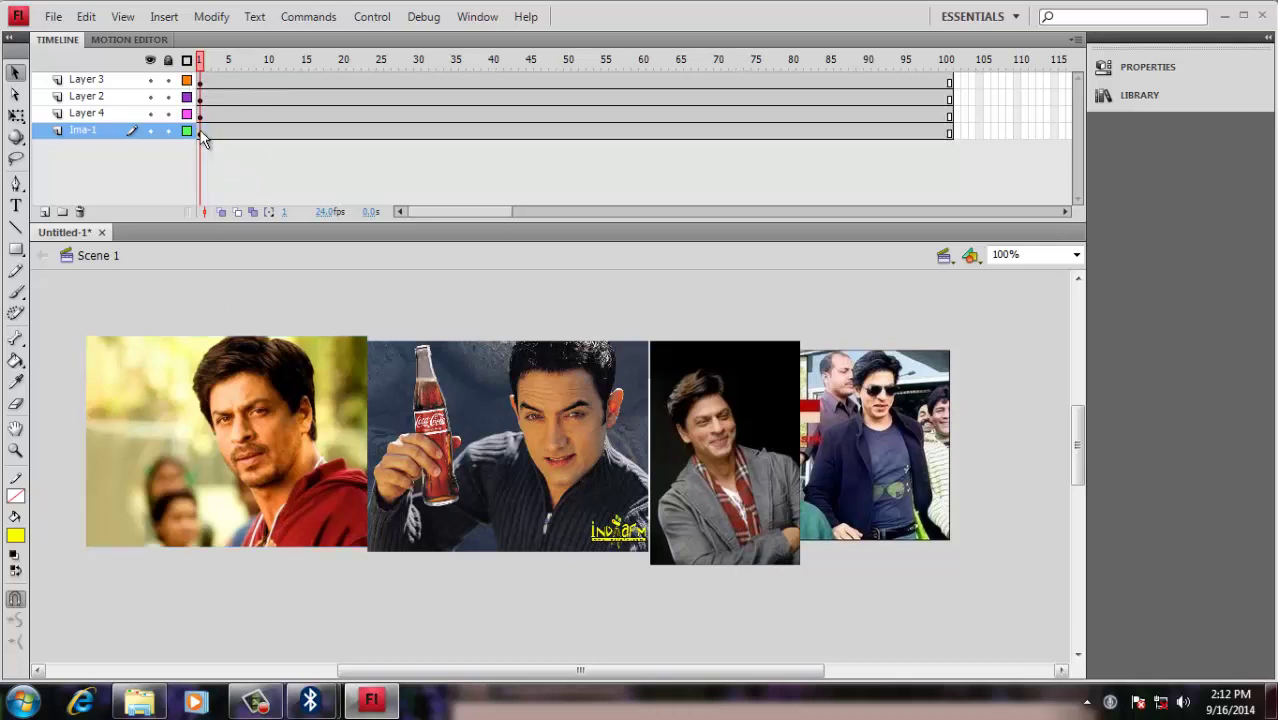
pyautogui.click(202, 136)
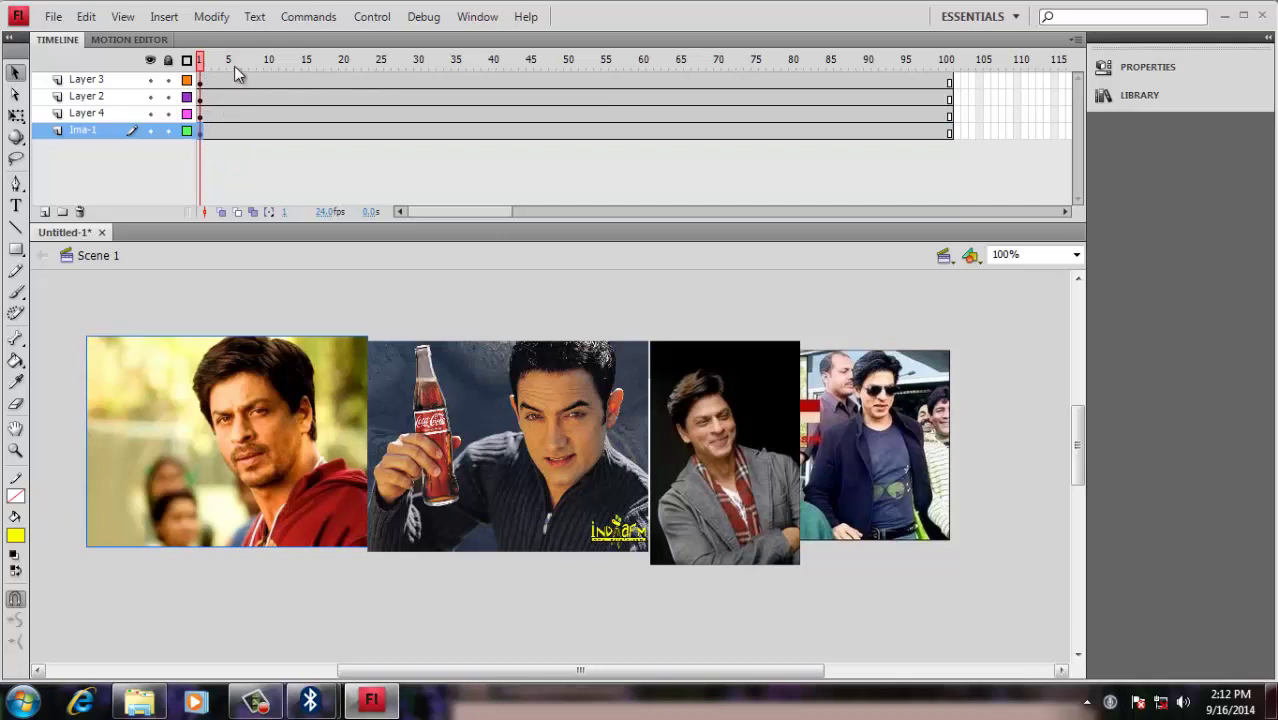
pyautogui.click(231, 132)
pyautogui.click(215, 131)
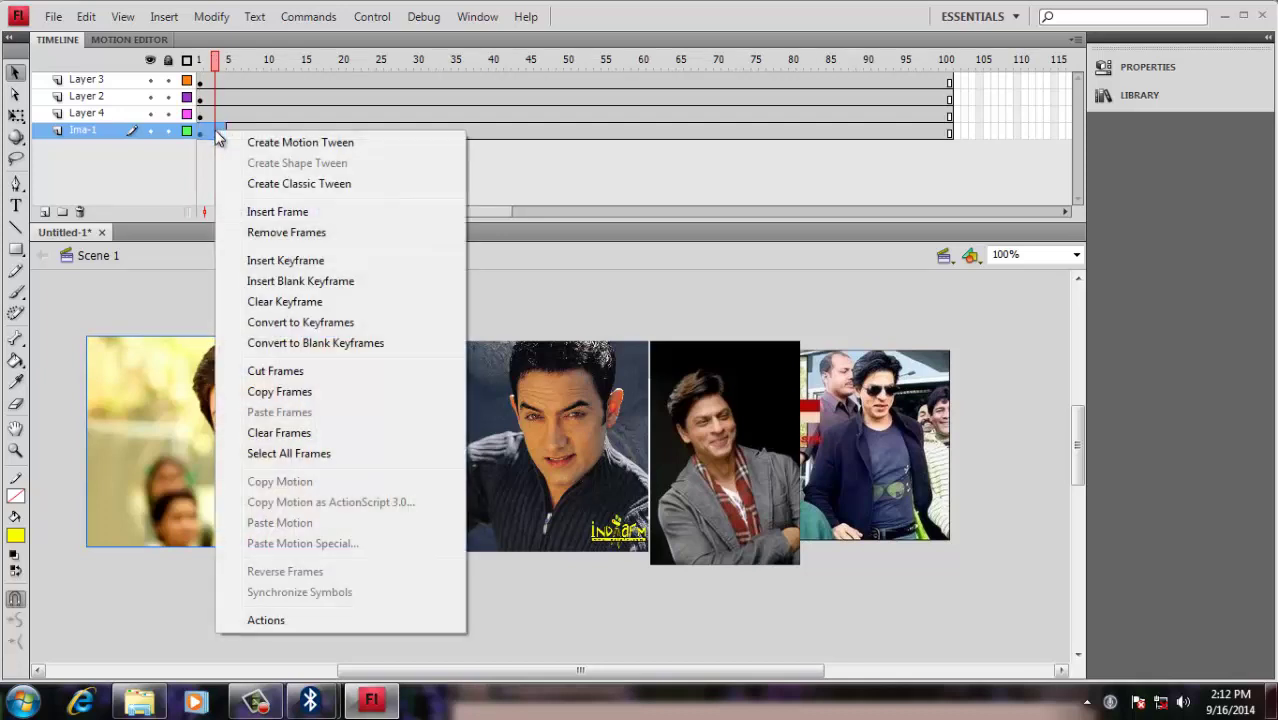
pyautogui.rightClick(215, 131)
pyautogui.click(256, 184)
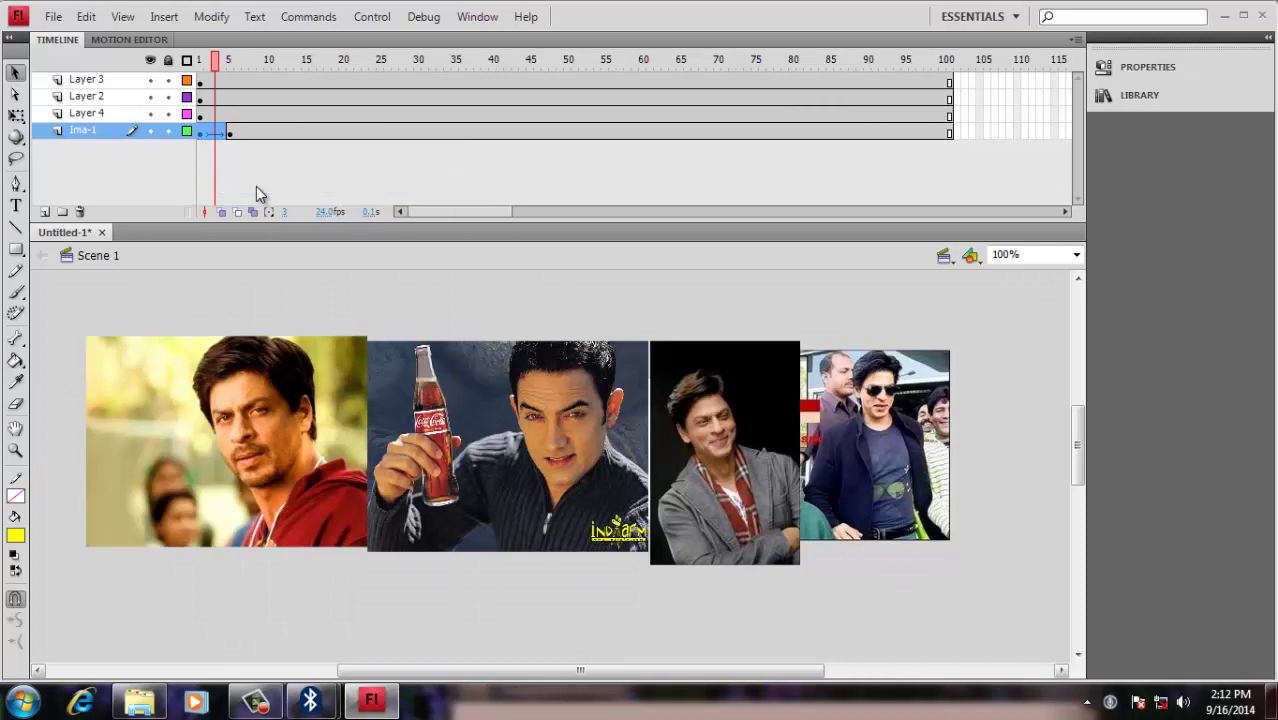
# Set the color effect of the Ima-1 picture at frame 1 to Alpha 0%
pyautogui.click(199, 131)
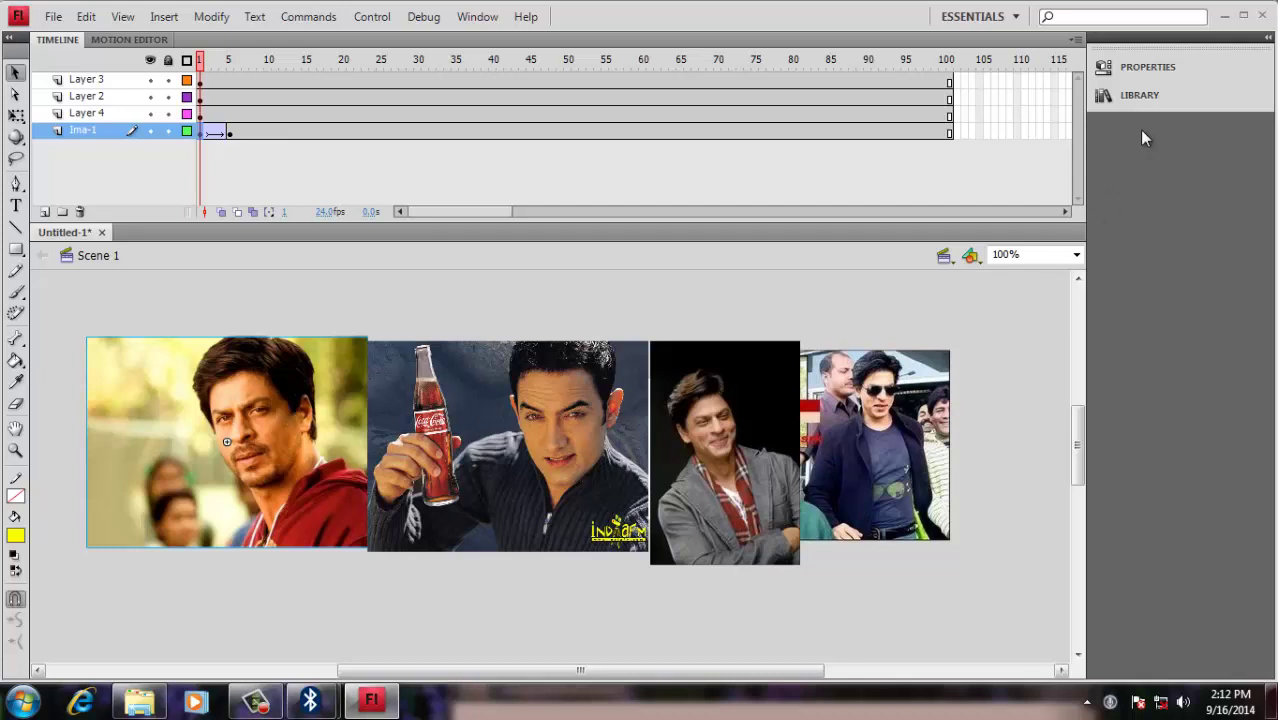
pyautogui.click(1148, 68)
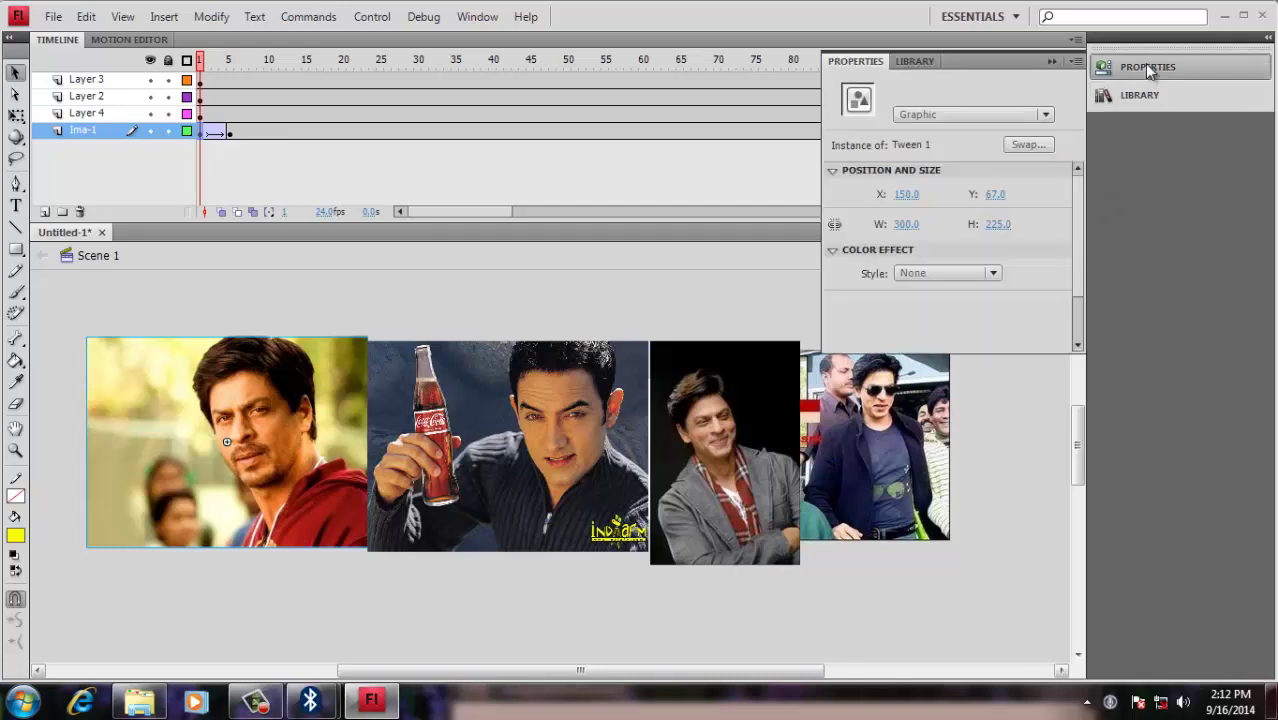
pyautogui.click(992, 273)
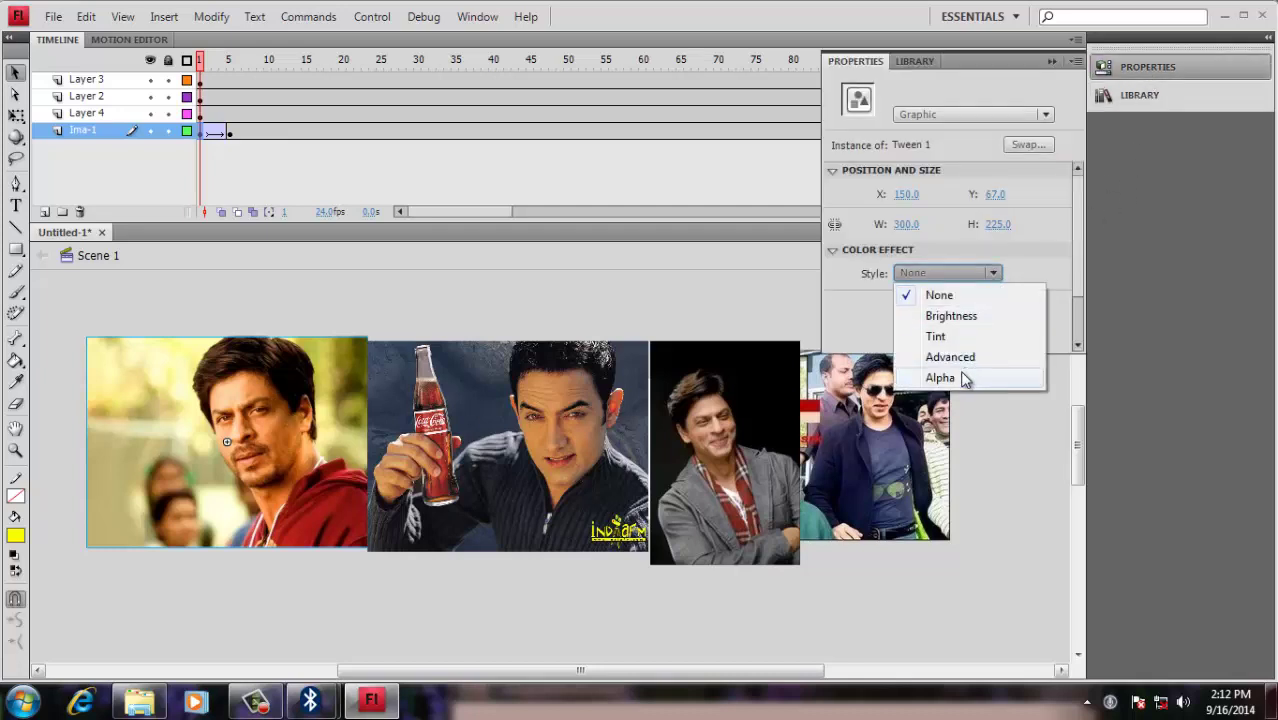
pyautogui.click(962, 378)
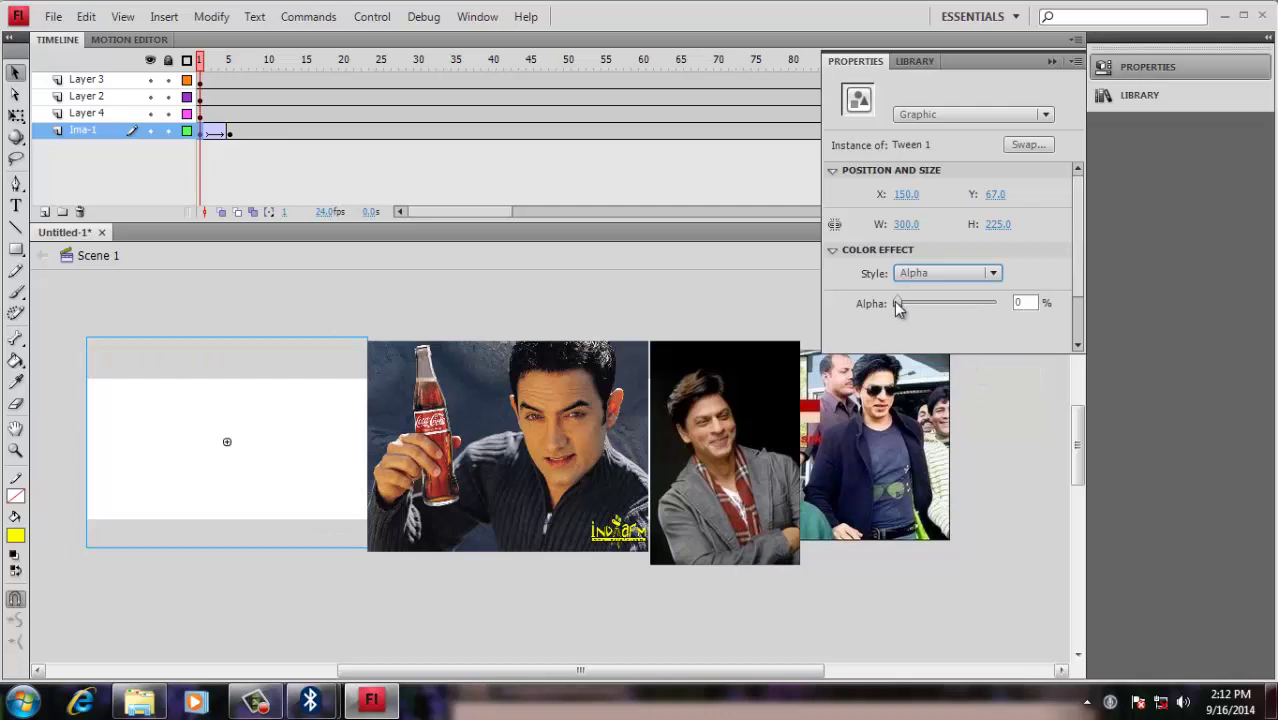
# Set the Ima-1 picture's color effect at frame 5 to Alpha 100% and scrub the opening frames to check the fade-in
pyautogui.click(229, 131)
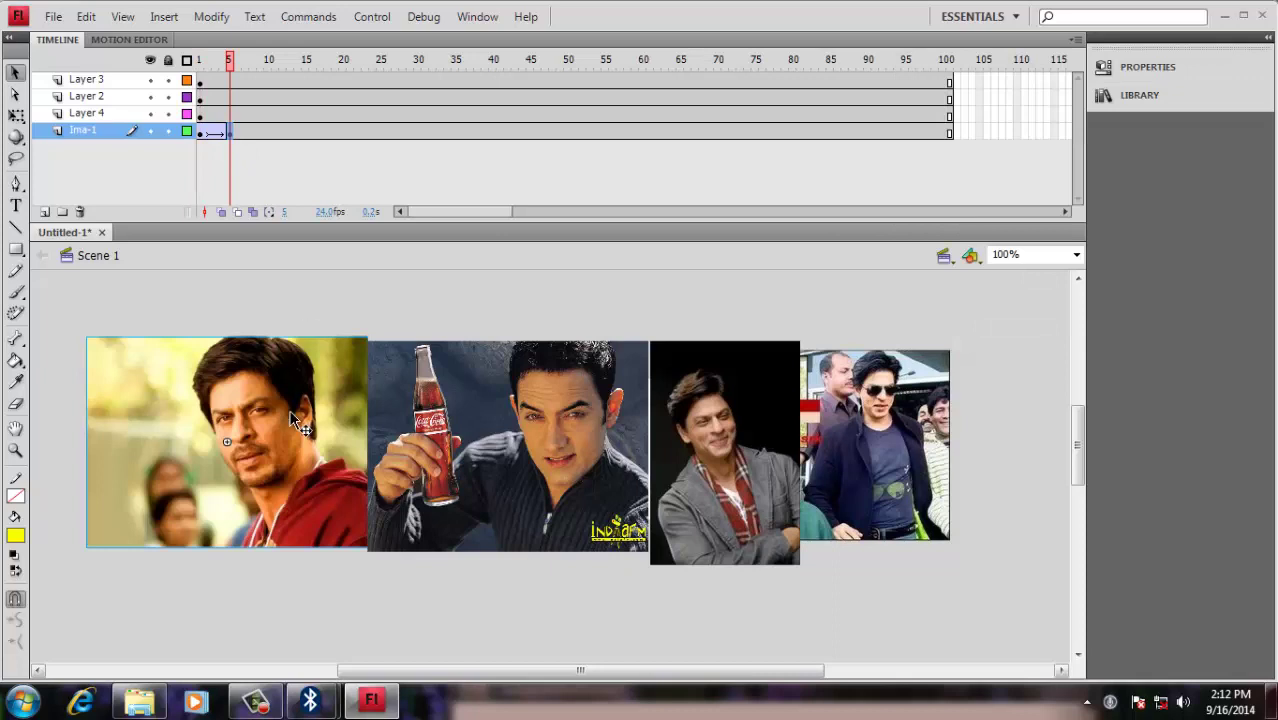
pyautogui.click(1140, 68)
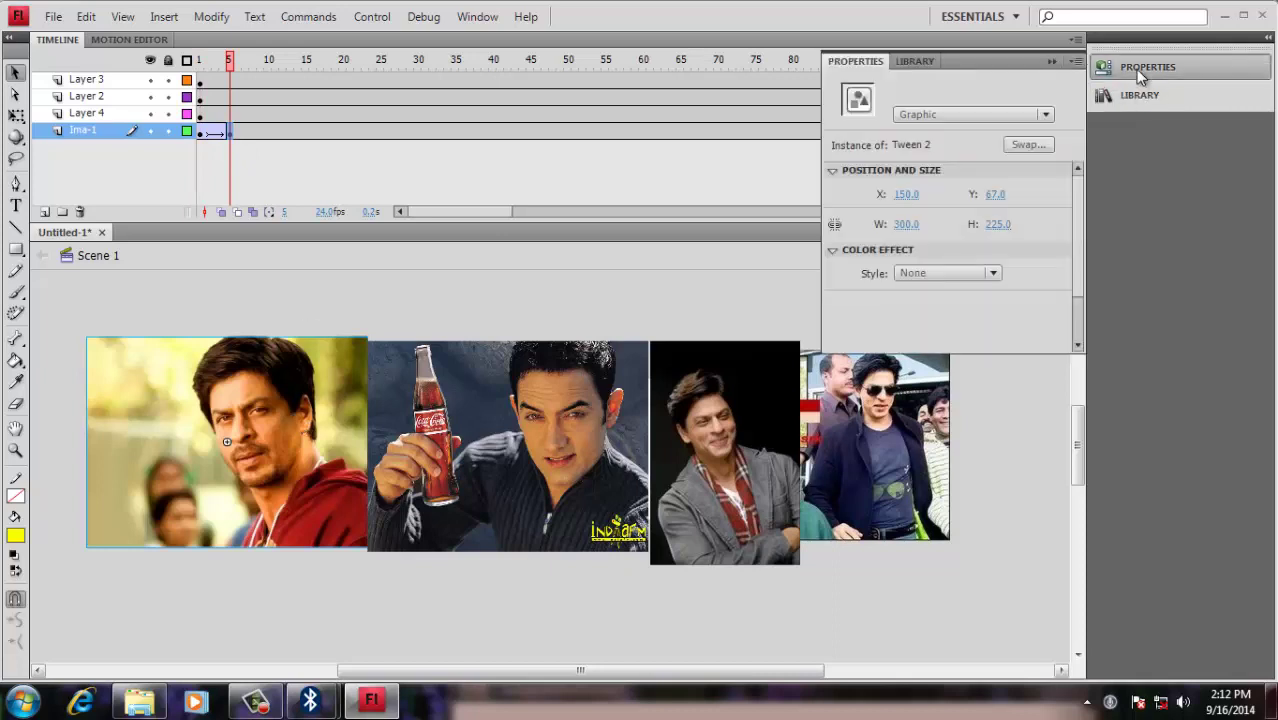
pyautogui.click(993, 273)
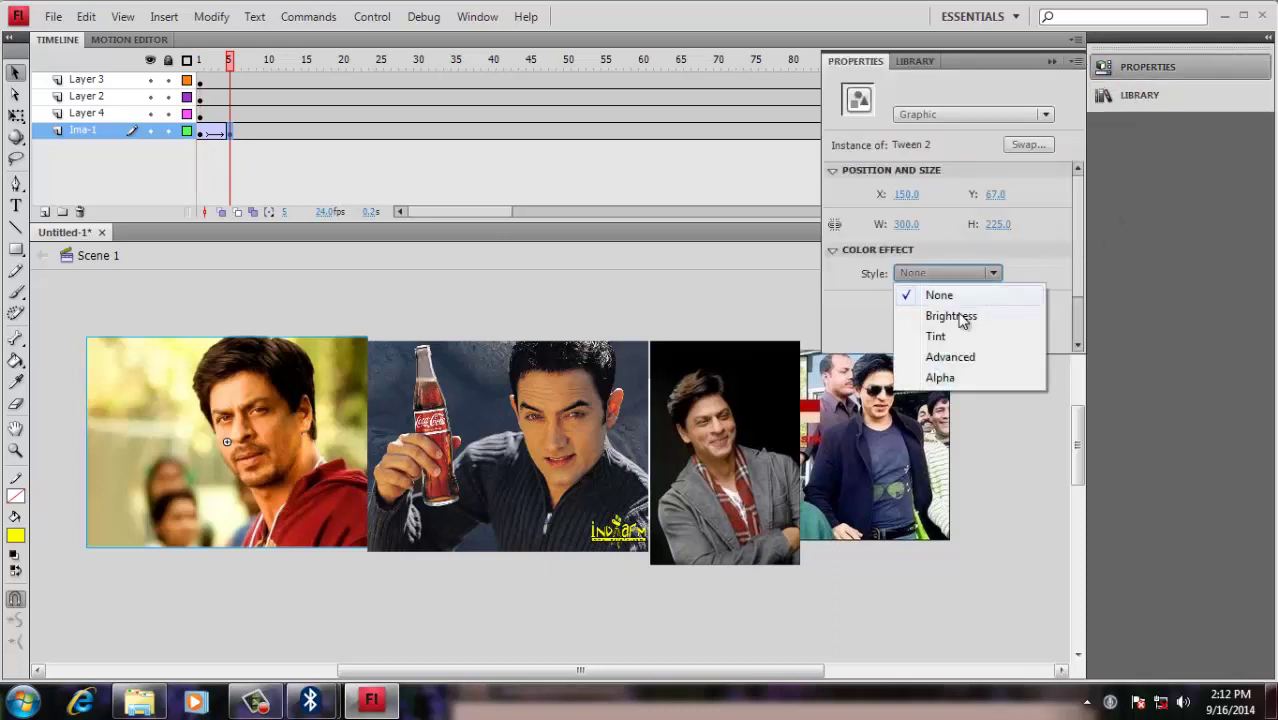
pyautogui.click(938, 374)
pyautogui.moveTo(899, 306); pyautogui.dragTo(1009, 293)
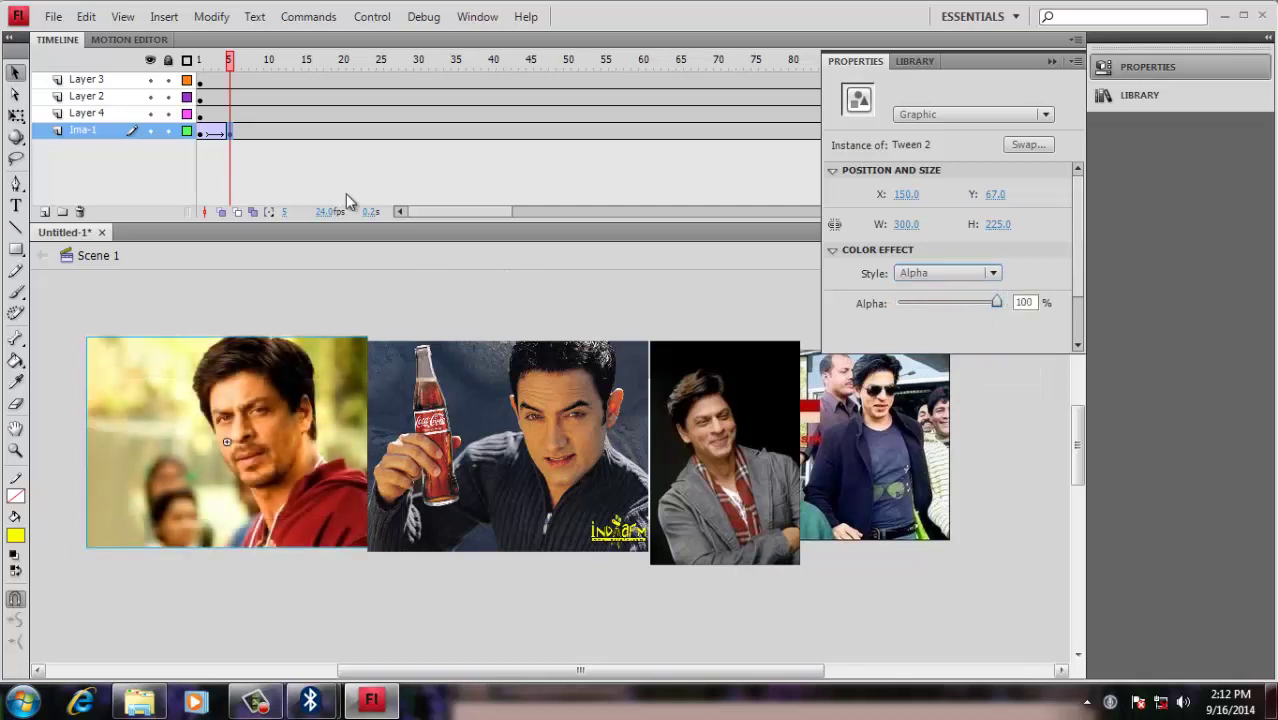
pyautogui.click(274, 175)
pyautogui.click(198, 79)
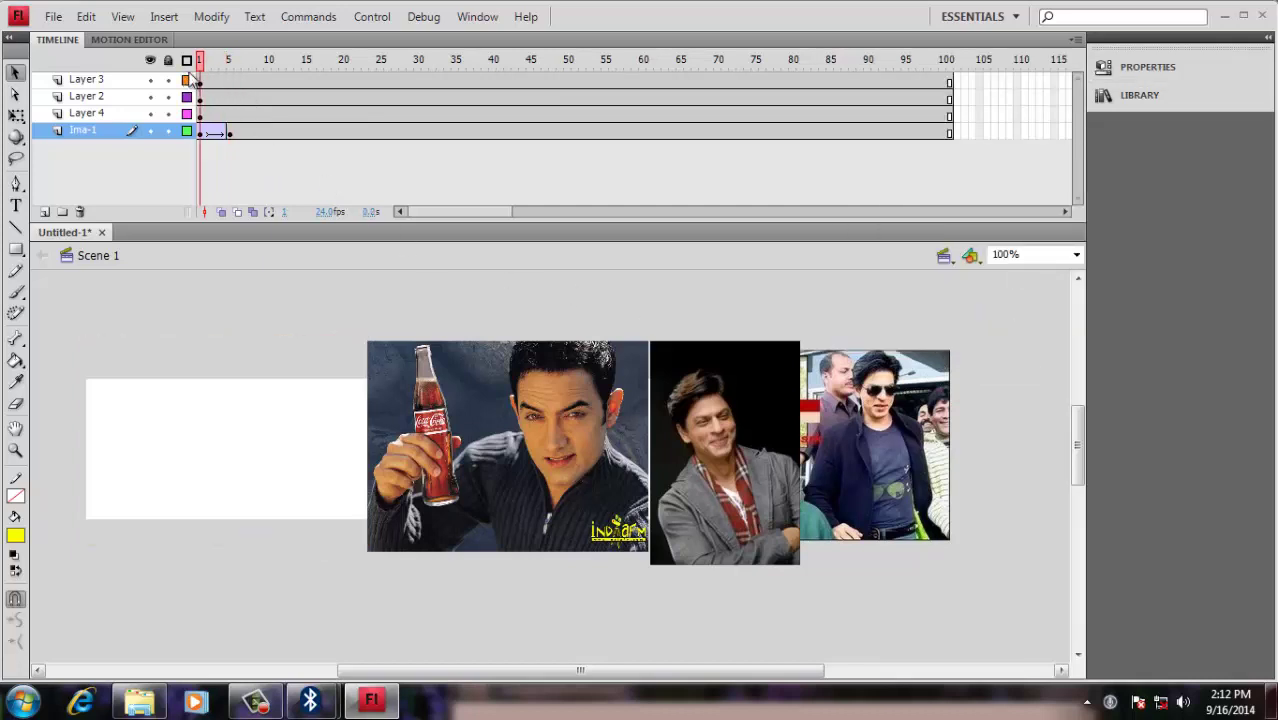
pyautogui.moveTo(195, 80); pyautogui.dragTo(240, 82)
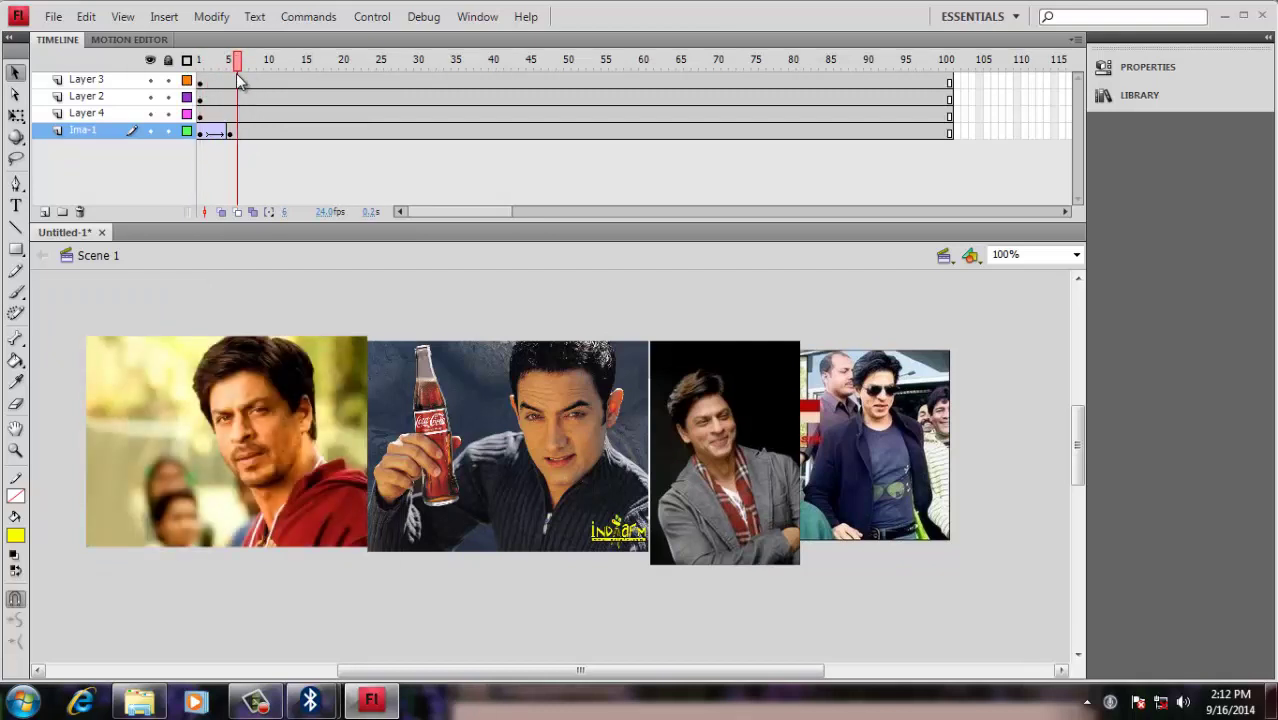
# Copy frames 1 to 5 of the Ima-1 layer
pyautogui.click(202, 133)
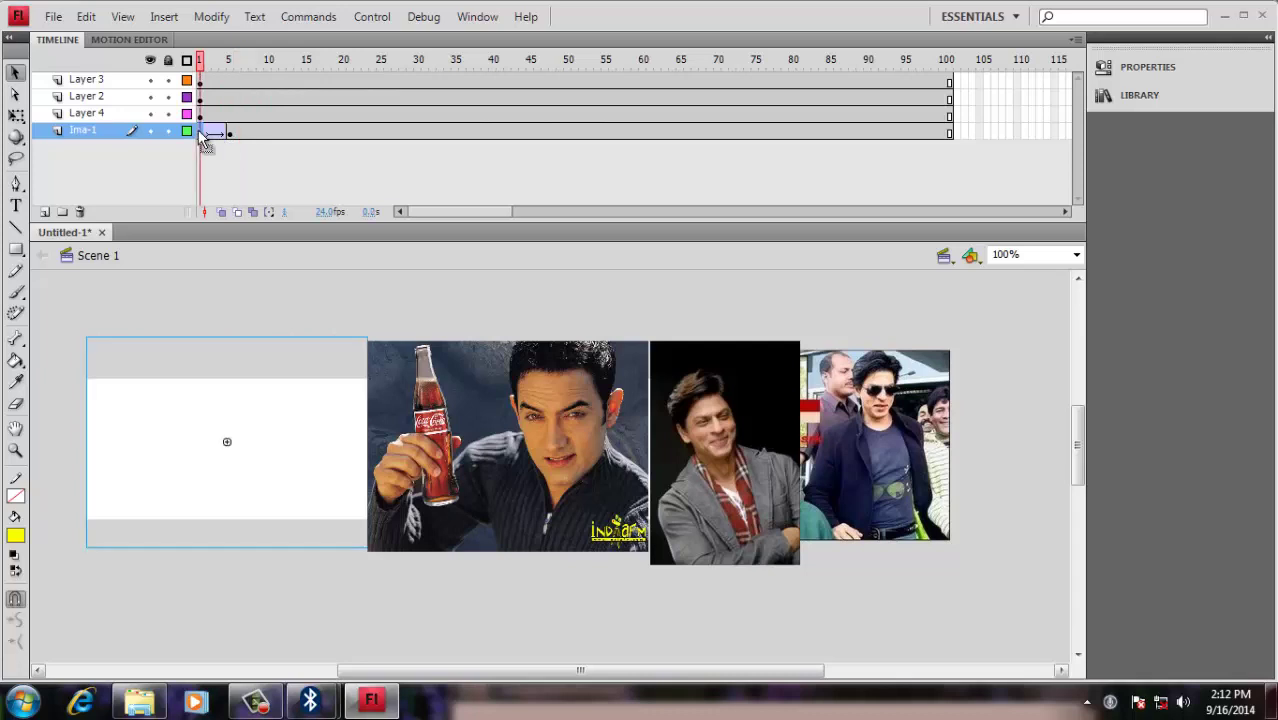
pyautogui.click(232, 140)
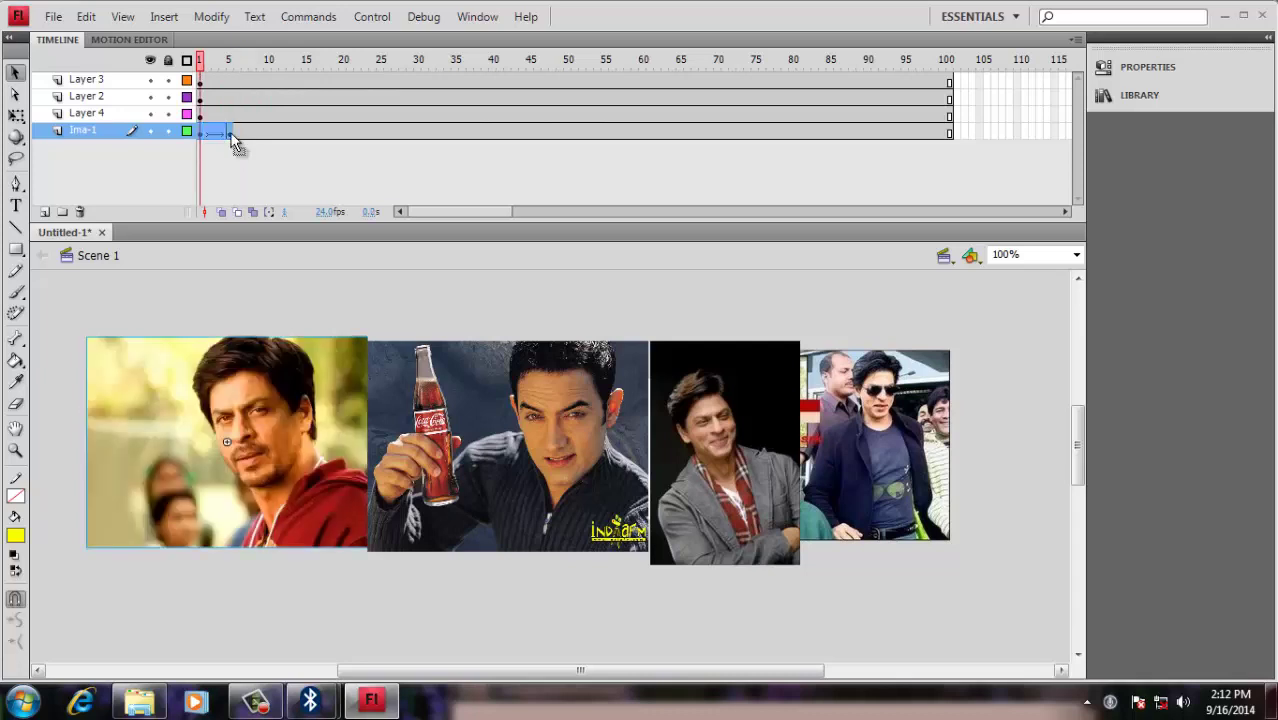
pyautogui.rightClick(230, 136)
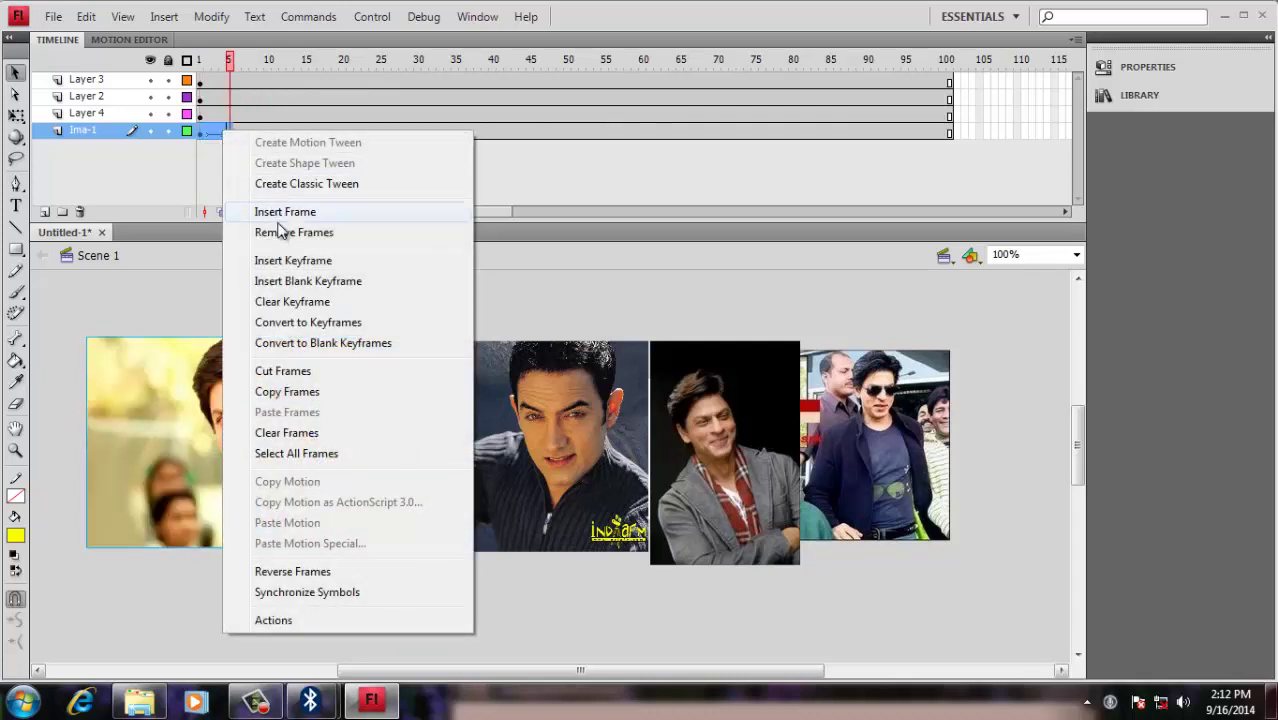
pyautogui.click(287, 391)
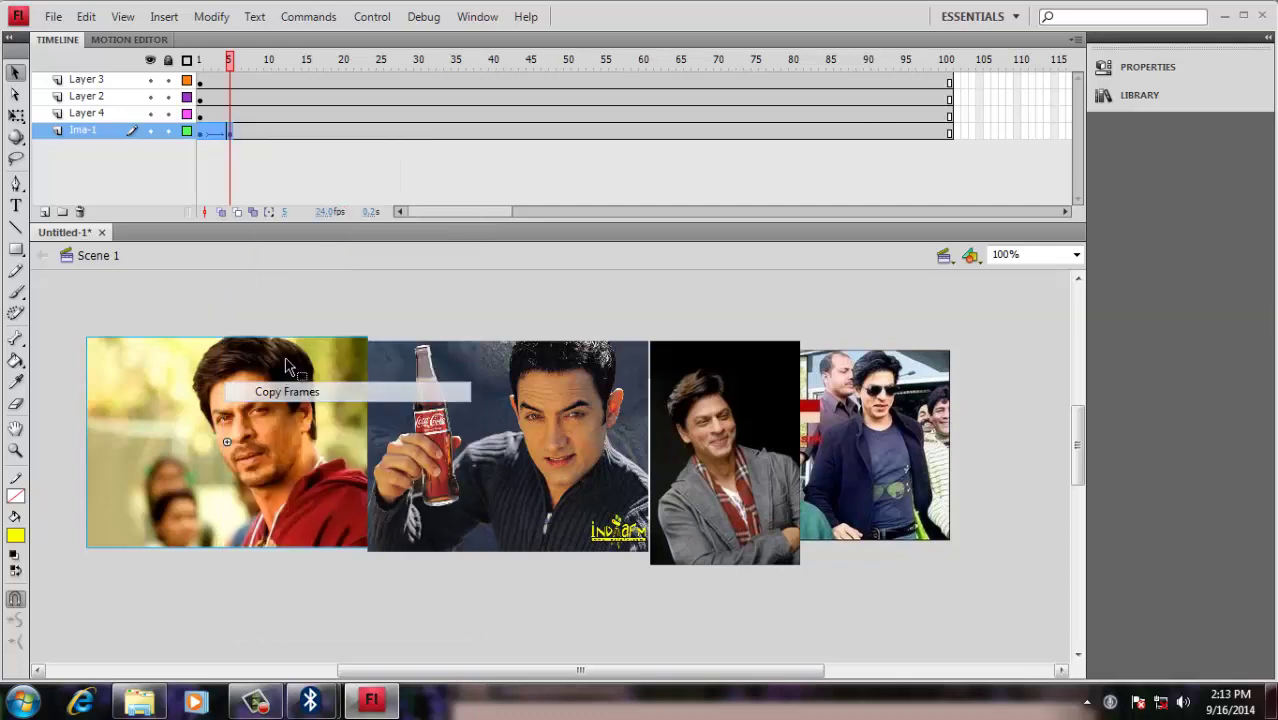
# Insert keyframes at frames 6 and 10 of the Ima-1 layer
pyautogui.click(237, 132)
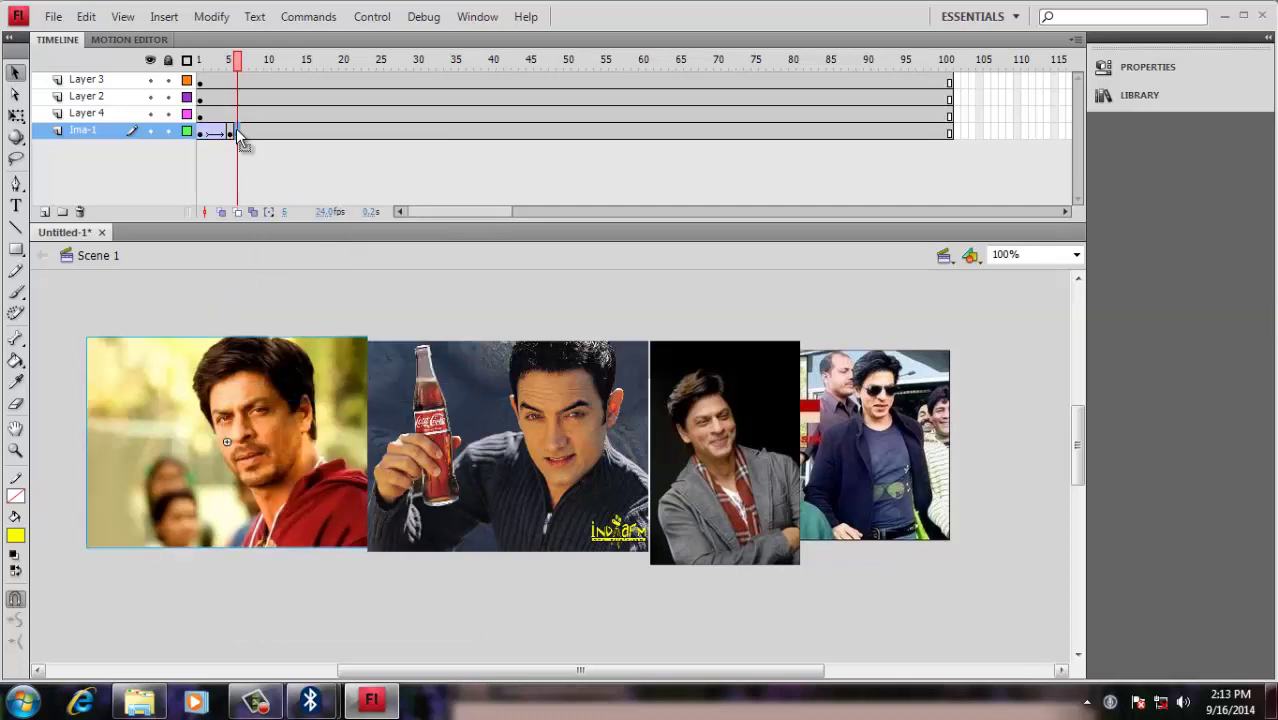
pyautogui.hotkey('ctrl', 'alt', 'v')
pyautogui.click(270, 132)
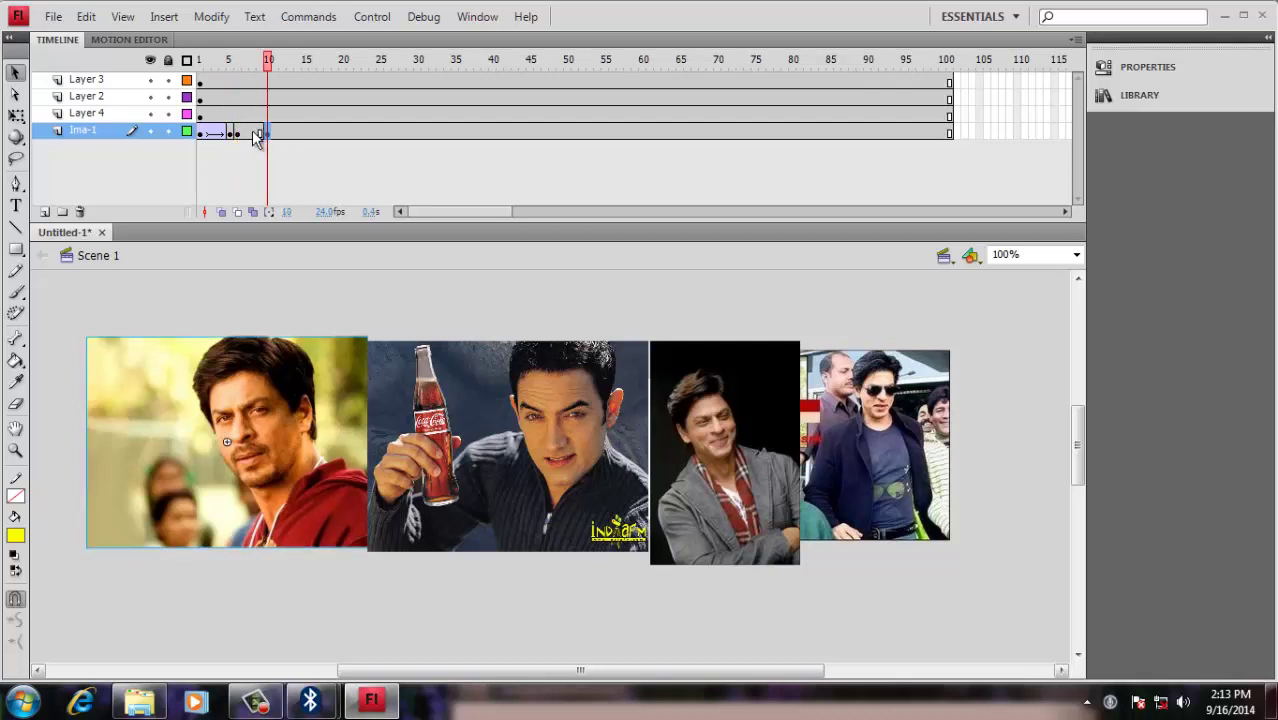
pyautogui.click(235, 131)
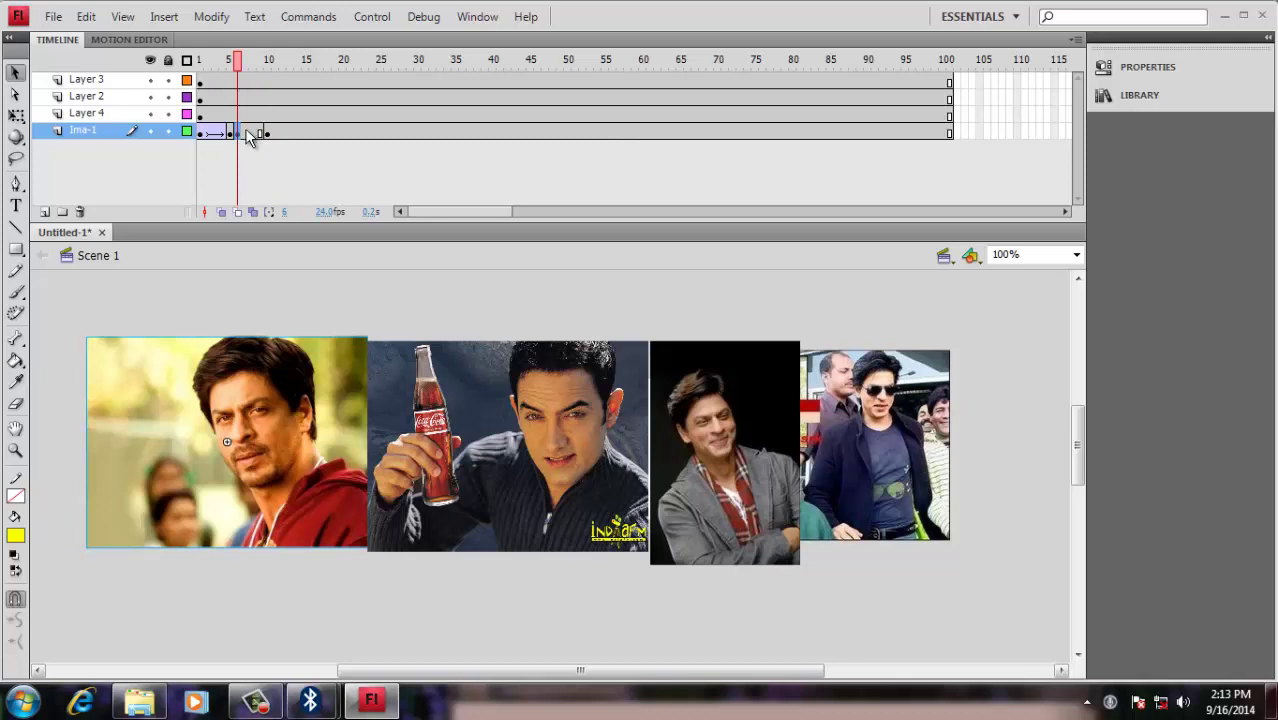
pyautogui.click(247, 160)
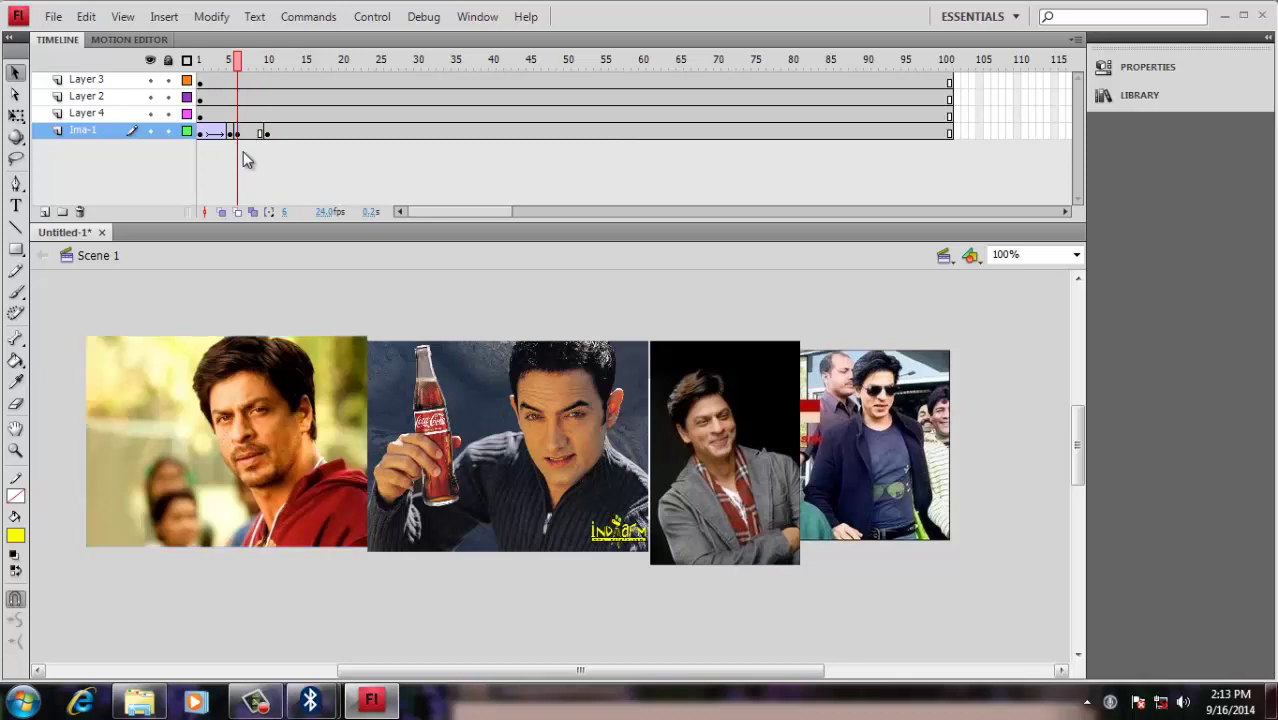
# Paste the copied fade over frames 6 to 10 of the Ima-1 layer and play the animation from frame 1
pyautogui.click(265, 133)
pyautogui.rightClick(257, 132)
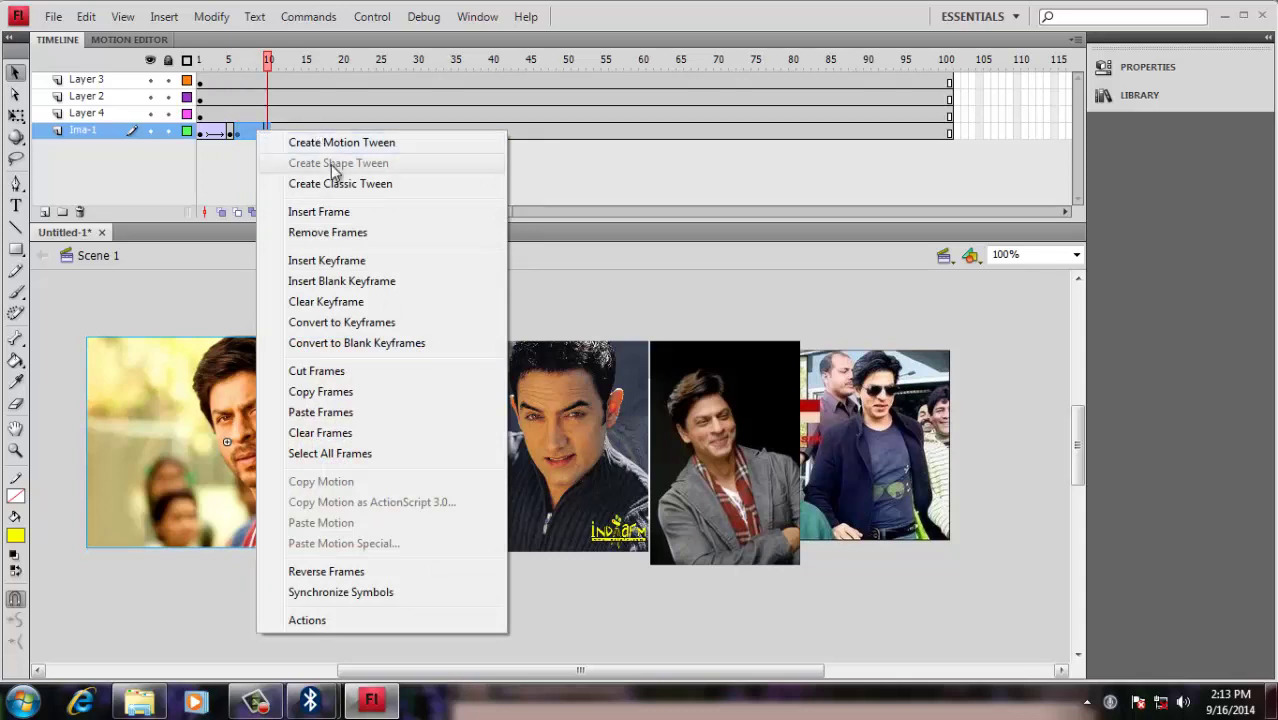
pyautogui.click(345, 412)
pyautogui.moveTo(268, 62); pyautogui.dragTo(203, 76)
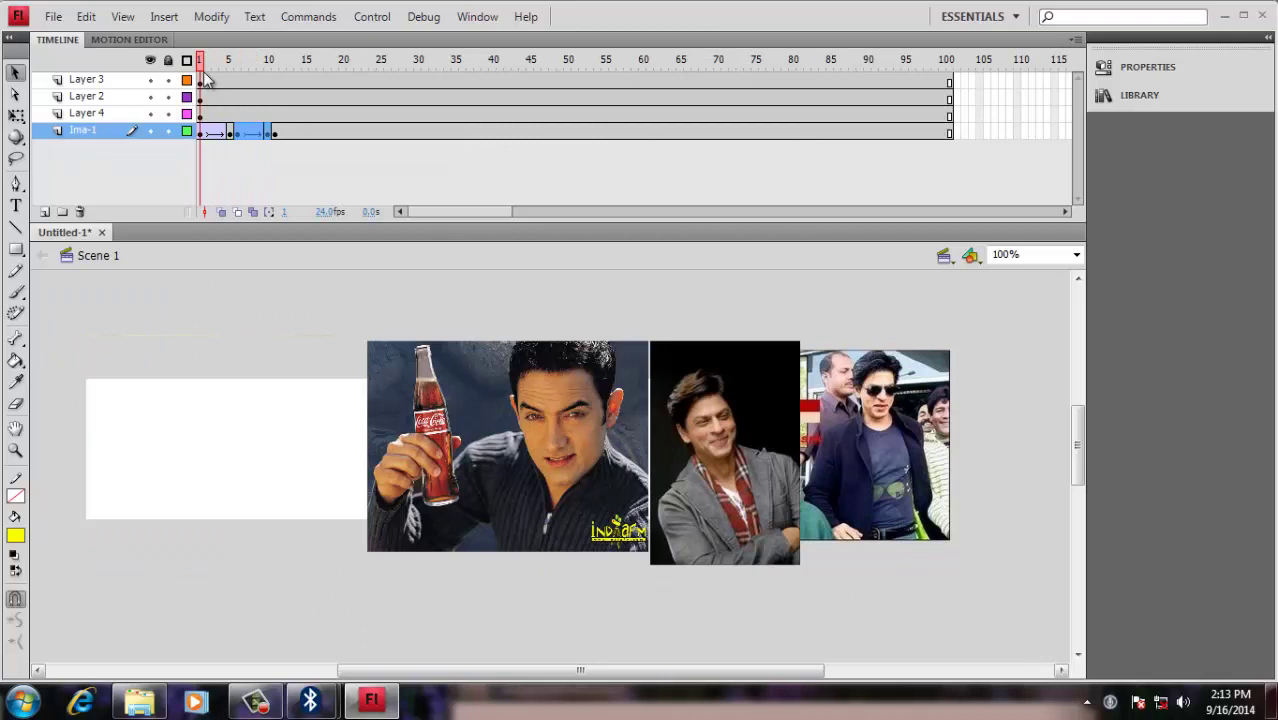
pyautogui.press('Return')
# Extend the hold at frame 5 of the Ima-1 layer by two frames and replay the animation from the start
pyautogui.click(238, 64)
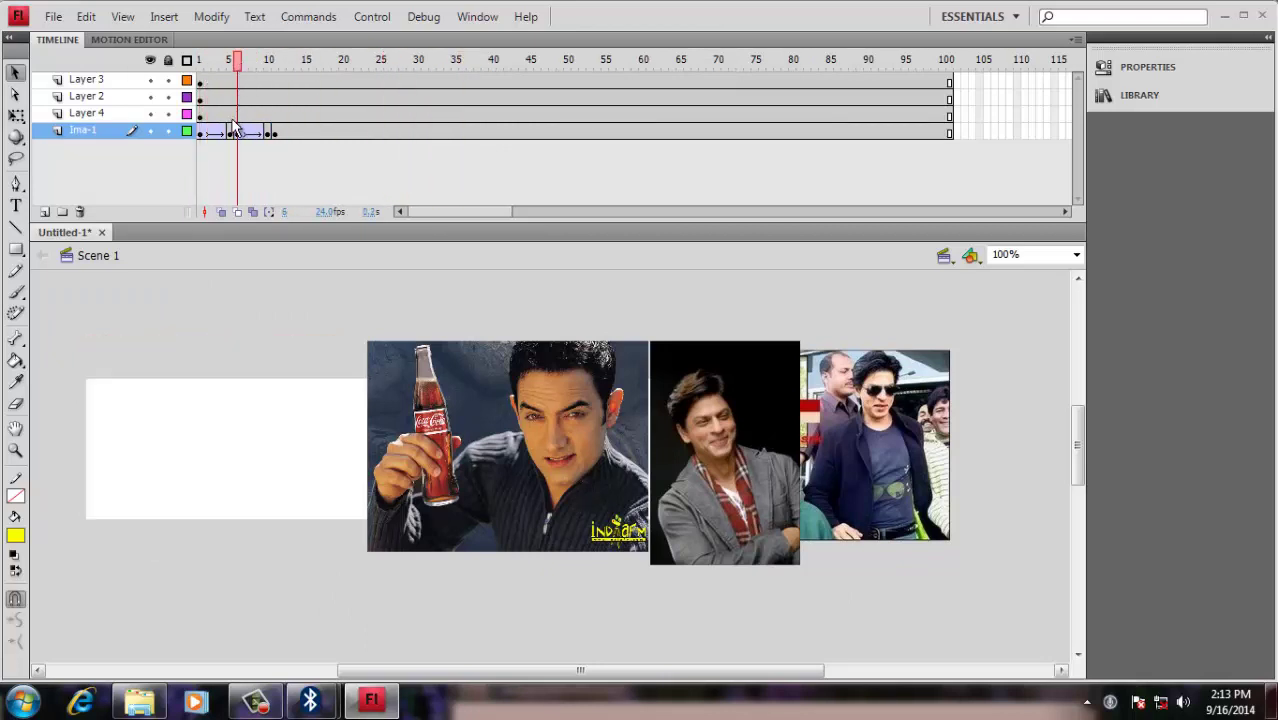
pyautogui.click(232, 131)
pyautogui.press('F5')
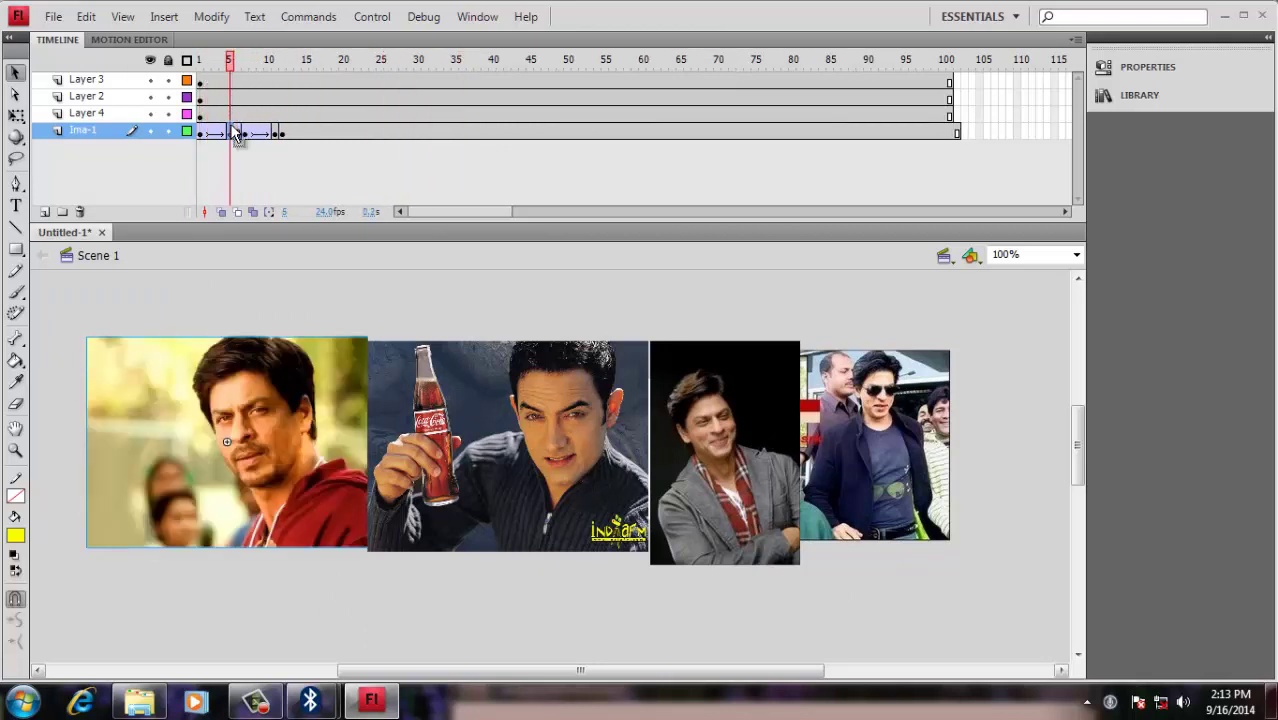
pyautogui.press('F5')
pyautogui.moveTo(229, 62); pyautogui.dragTo(198, 66)
pyautogui.press('Return')
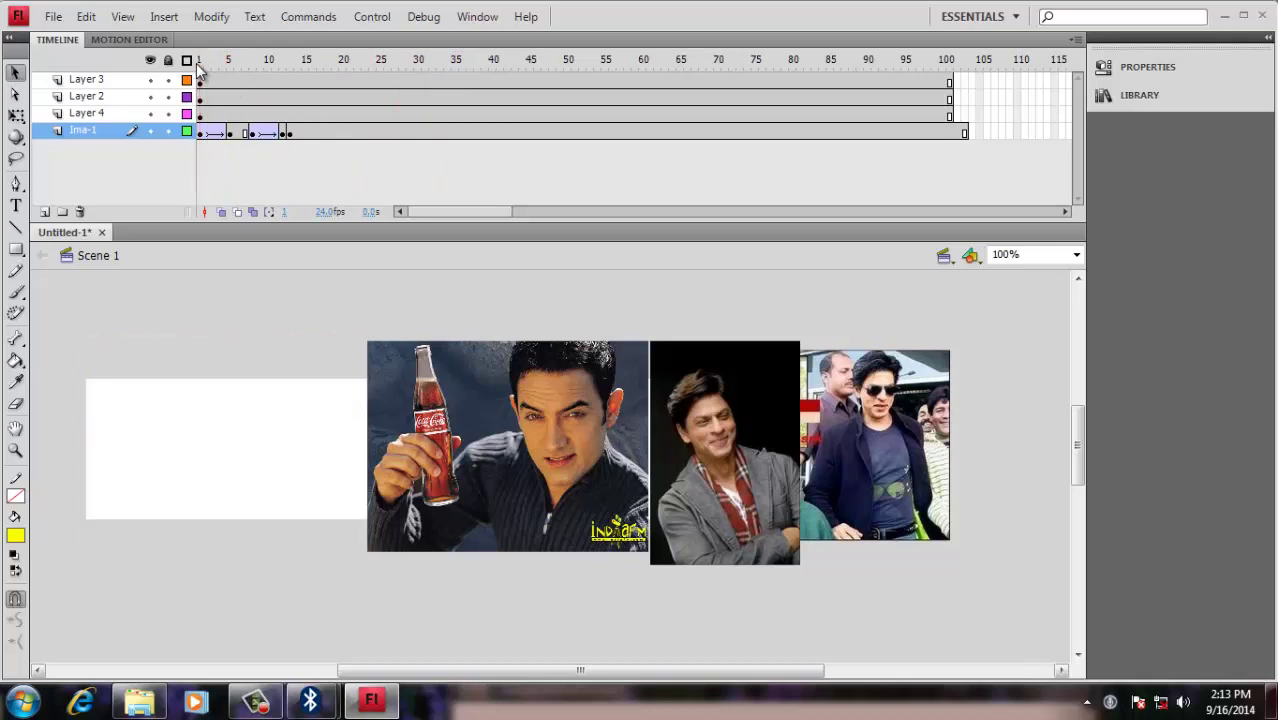
# Insert four frames across all four layers within the first Ima-1 tween, so that it ends at frame 9
pyautogui.click(229, 63)
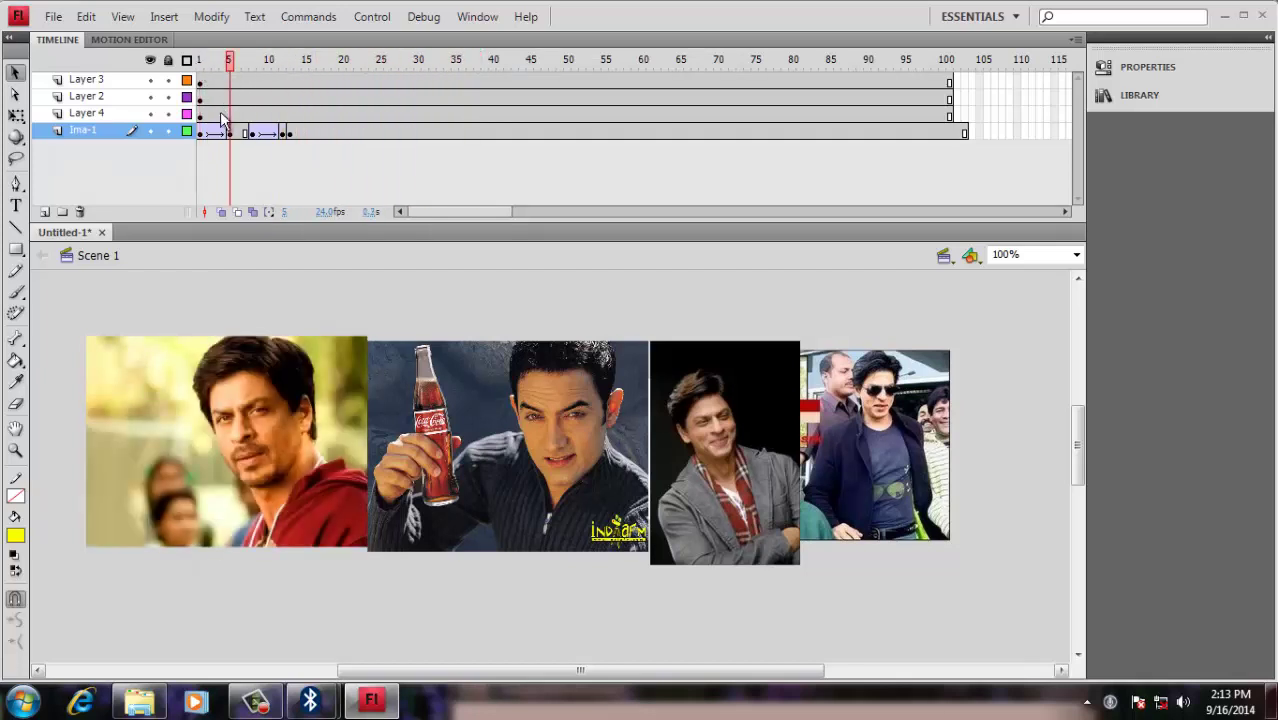
pyautogui.moveTo(218, 80); pyautogui.dragTo(212, 132)
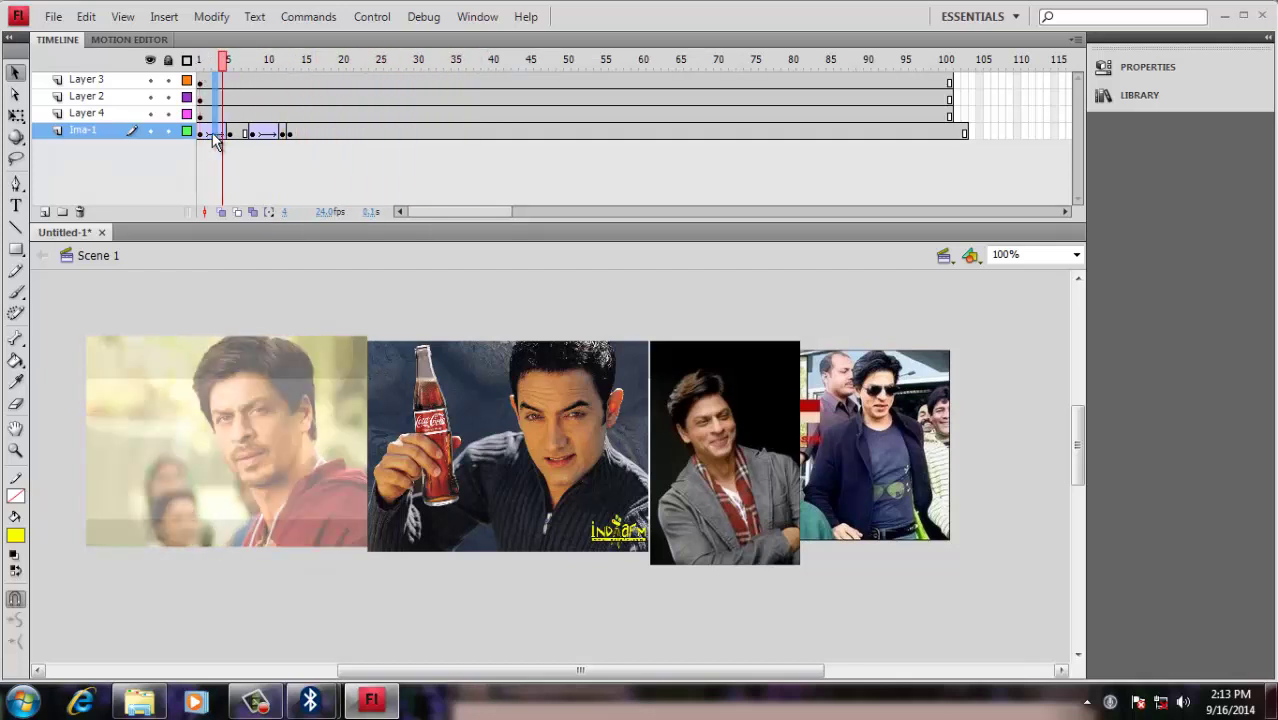
pyautogui.press('F5')
pyautogui.press('F5')
pyautogui.press('F5')
pyautogui.press('F5')
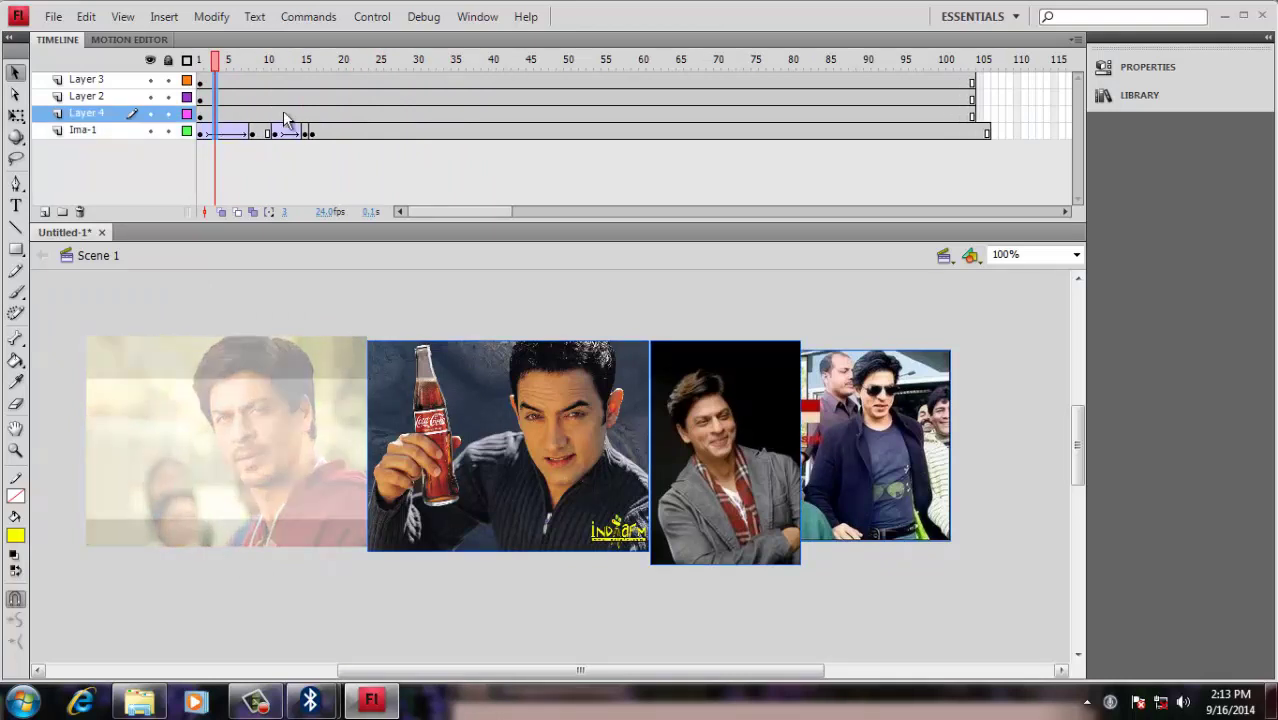
# Insert four frames across all four layers within the second Ima-1 tween, ending it at frame 20, and replay the animation
pyautogui.click(303, 82)
pyautogui.moveTo(303, 90); pyautogui.dragTo(299, 132)
pyautogui.press('F5')
pyautogui.press('F5')
pyautogui.press('F5')
pyautogui.press('F5')
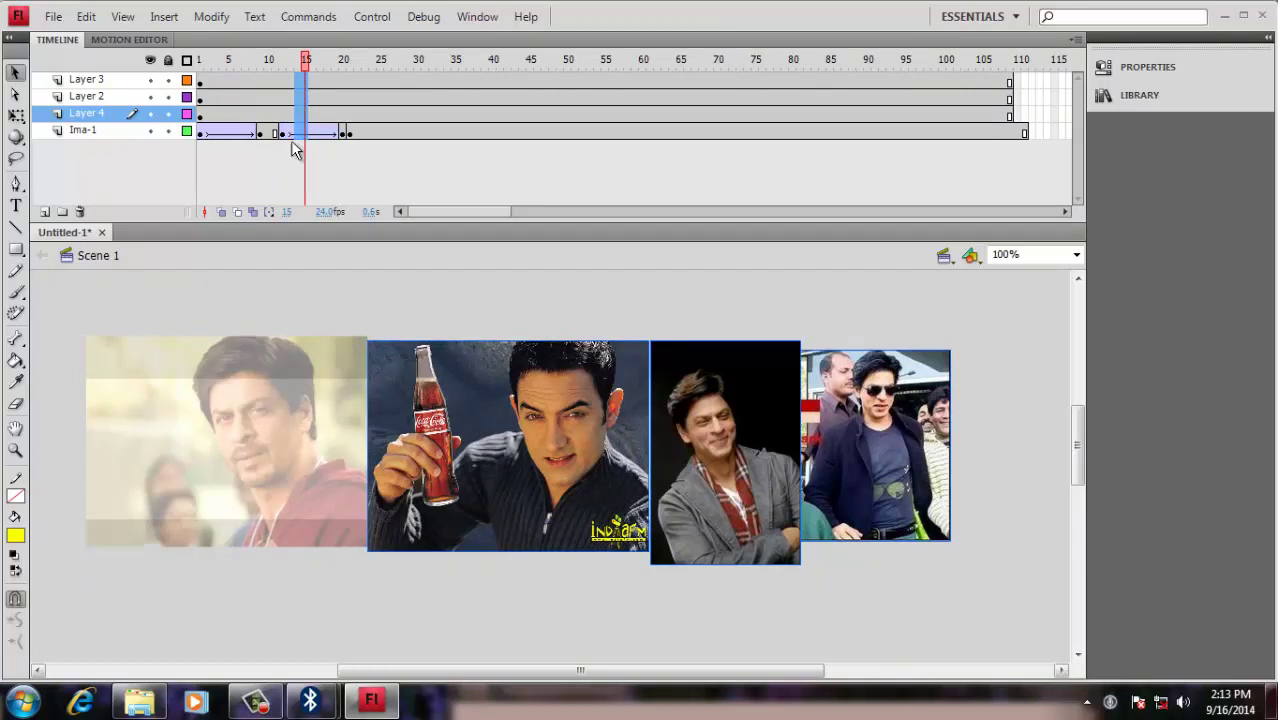
pyautogui.click(238, 62)
pyautogui.moveTo(240, 66); pyautogui.dragTo(200, 74)
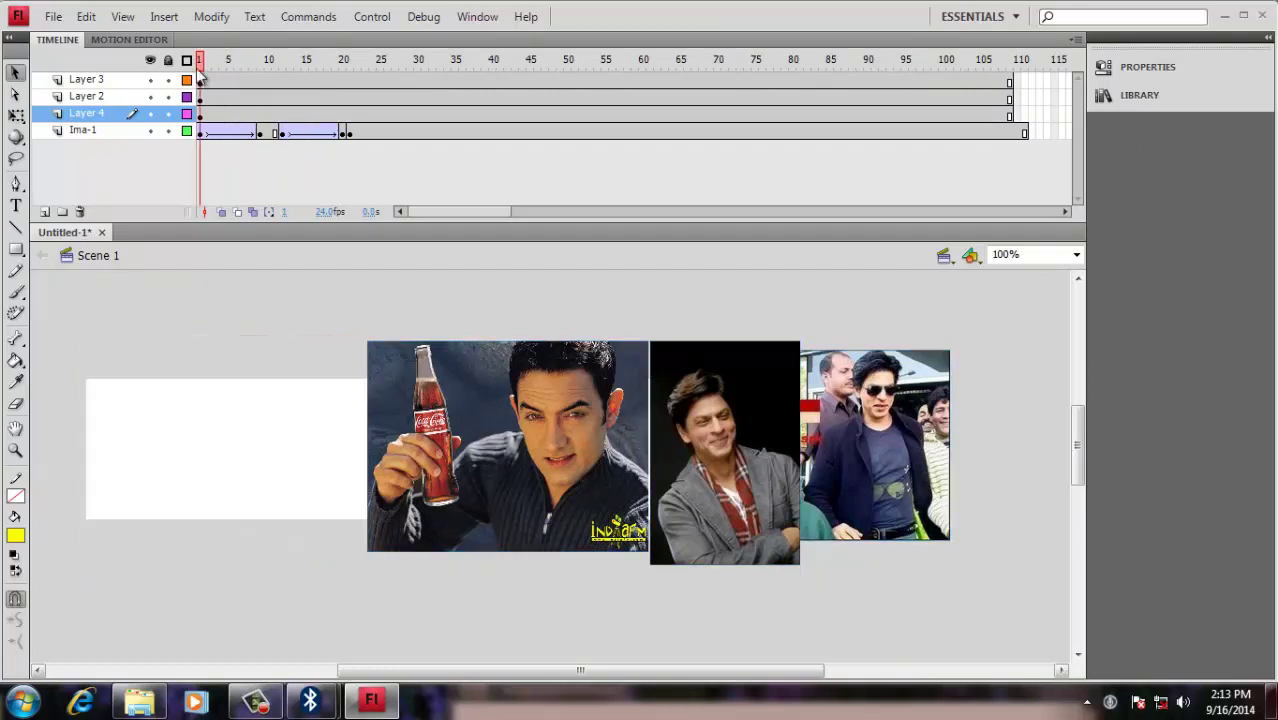
pyautogui.press('Return')
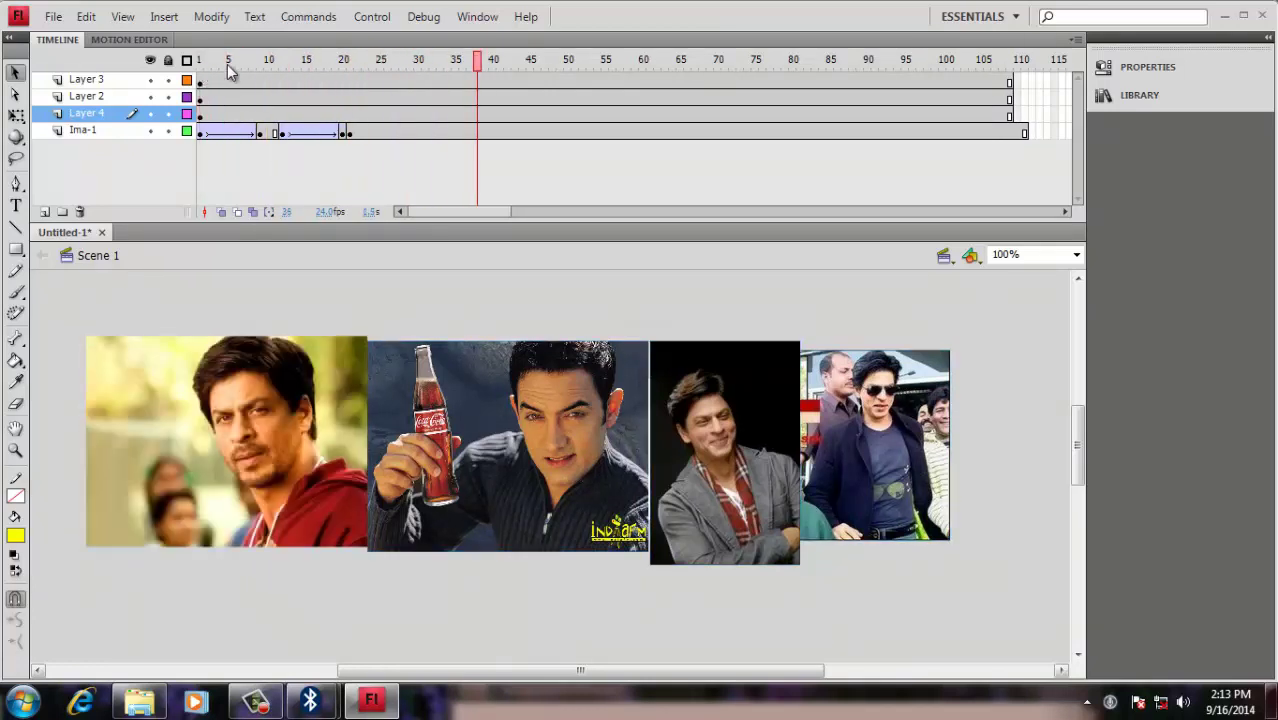
pyautogui.moveTo(227, 64); pyautogui.dragTo(201, 66)
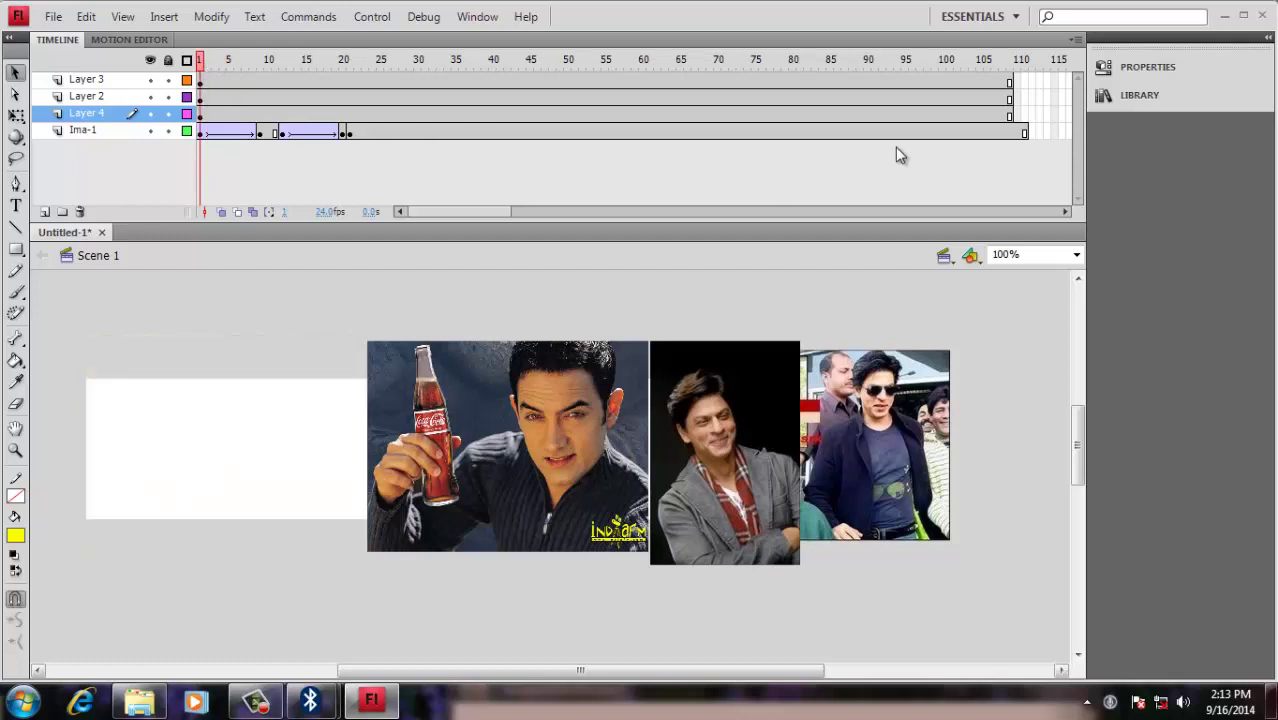
# Add frames near the end of the timeline so that all four layers end at frame 112
pyautogui.moveTo(969, 80); pyautogui.dragTo(976, 135)
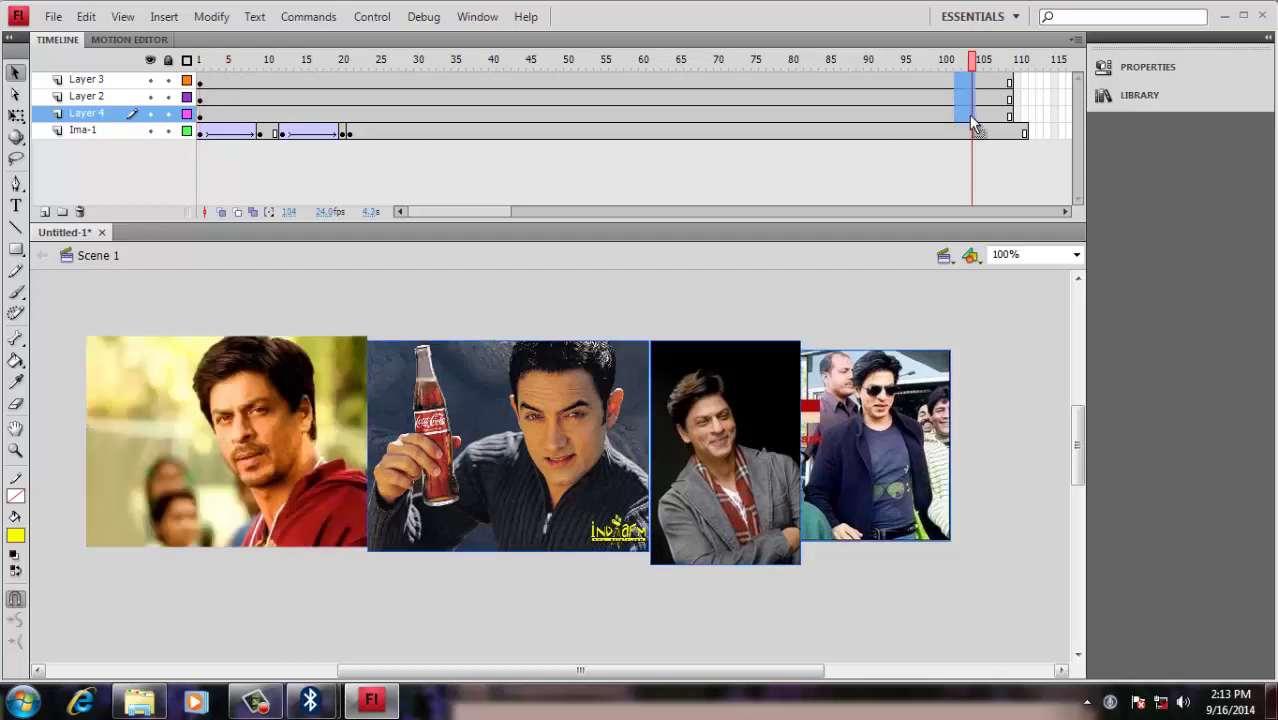
pyautogui.press('F5')
pyautogui.click(1000, 131)
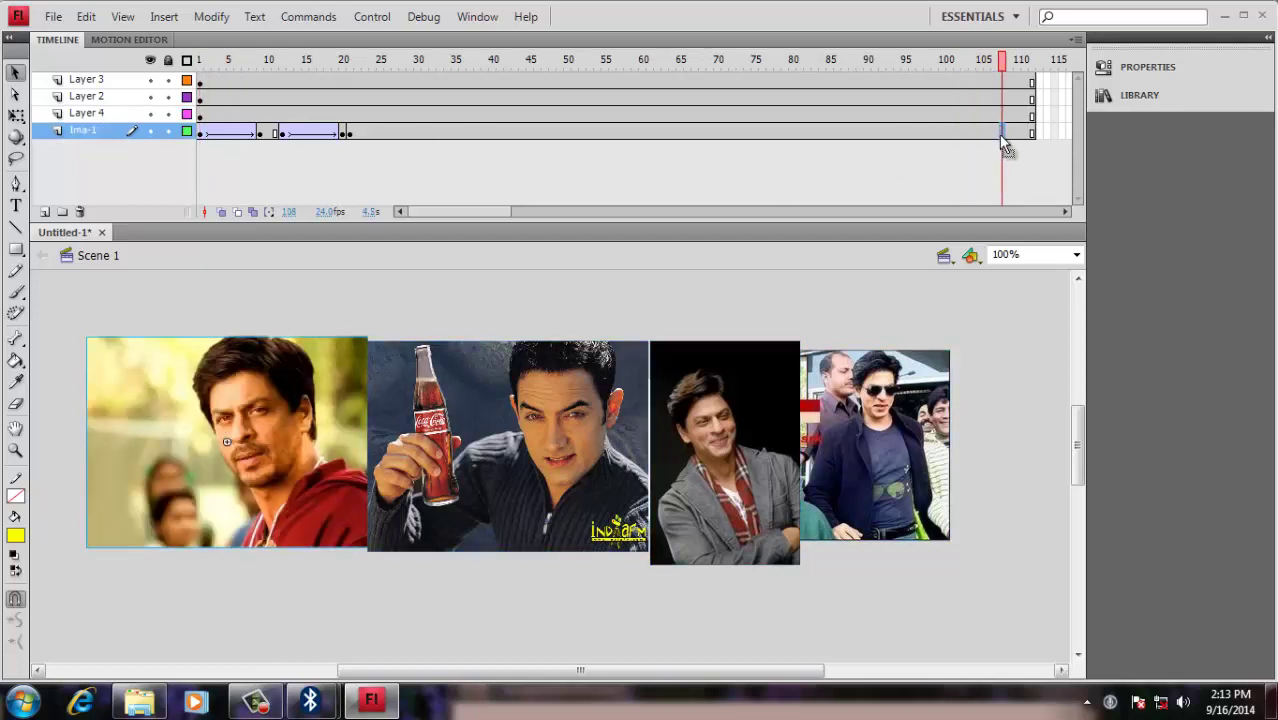
# Insert one more frame at frame 10 of the Ima-1 layer to lengthen the hold between its fades, and replay the animation
pyautogui.click(271, 134)
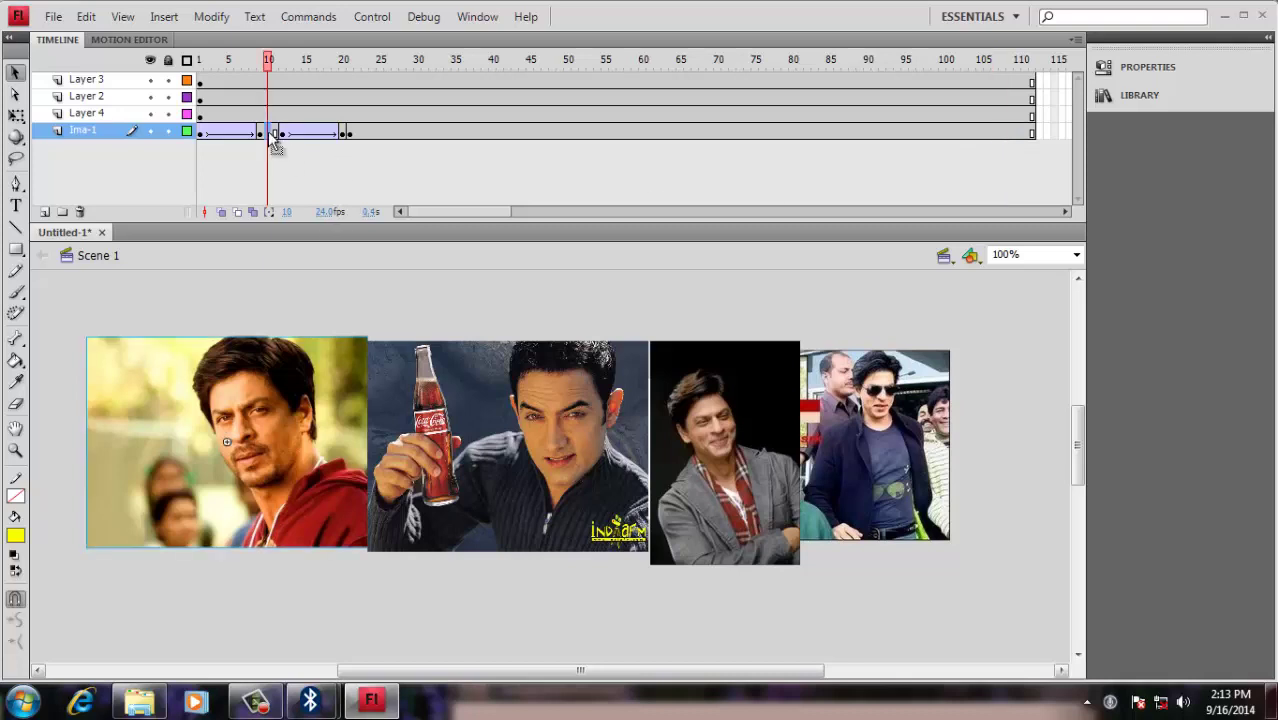
pyautogui.press('F5')
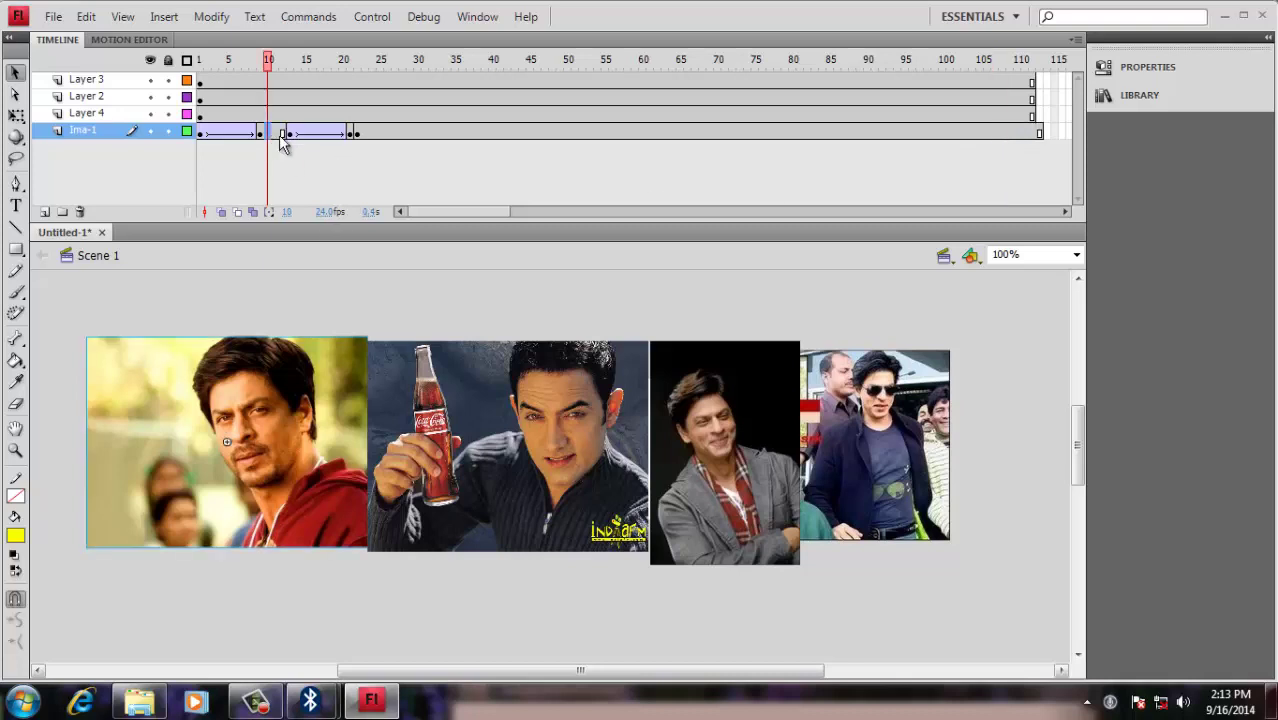
pyautogui.moveTo(268, 60); pyautogui.dragTo(202, 62)
pyautogui.press('Return')
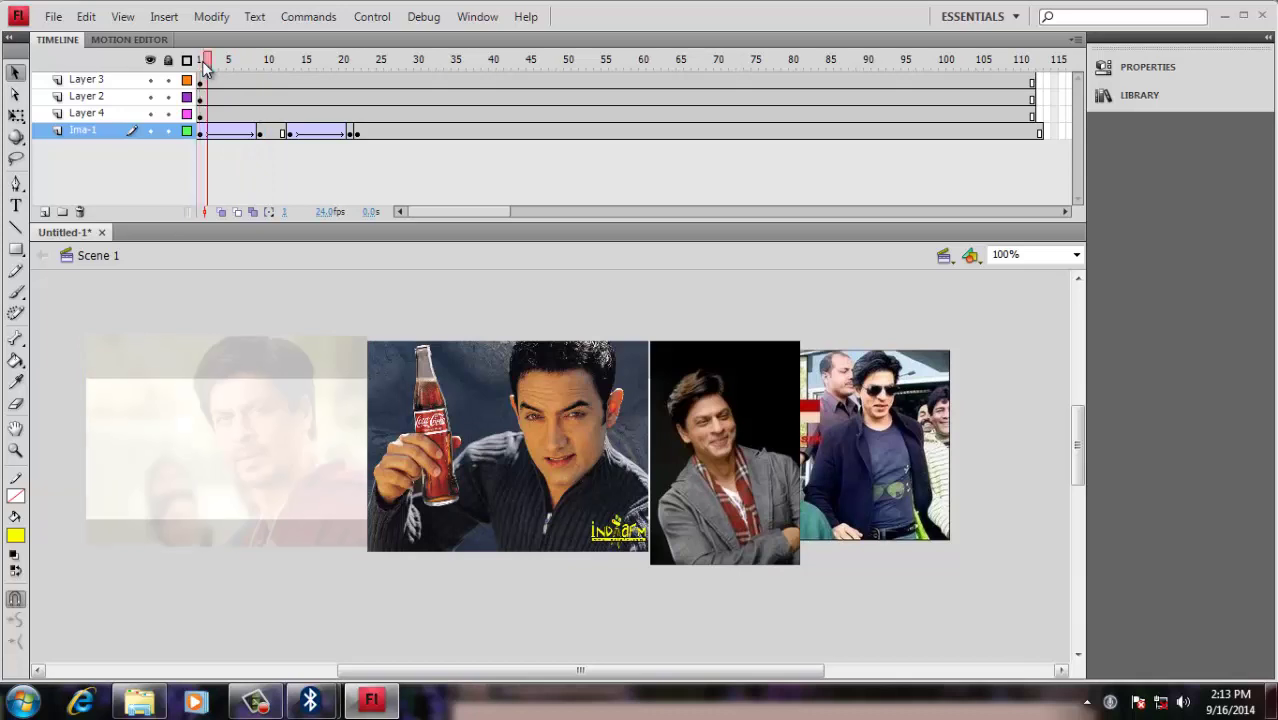
# Insert one more frame at frame 11 of the Ima-1 layer to lengthen the hold between its fades, and scrub through the result
pyautogui.click(202, 62)
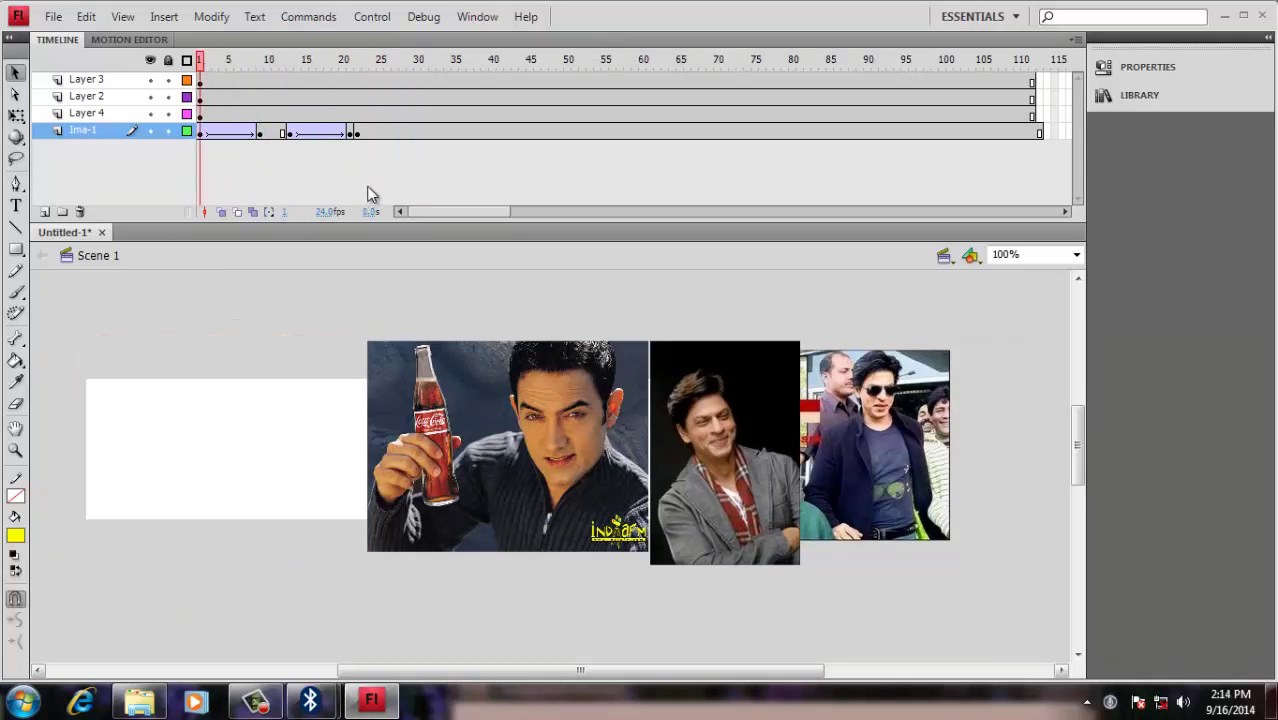
pyautogui.click(298, 62)
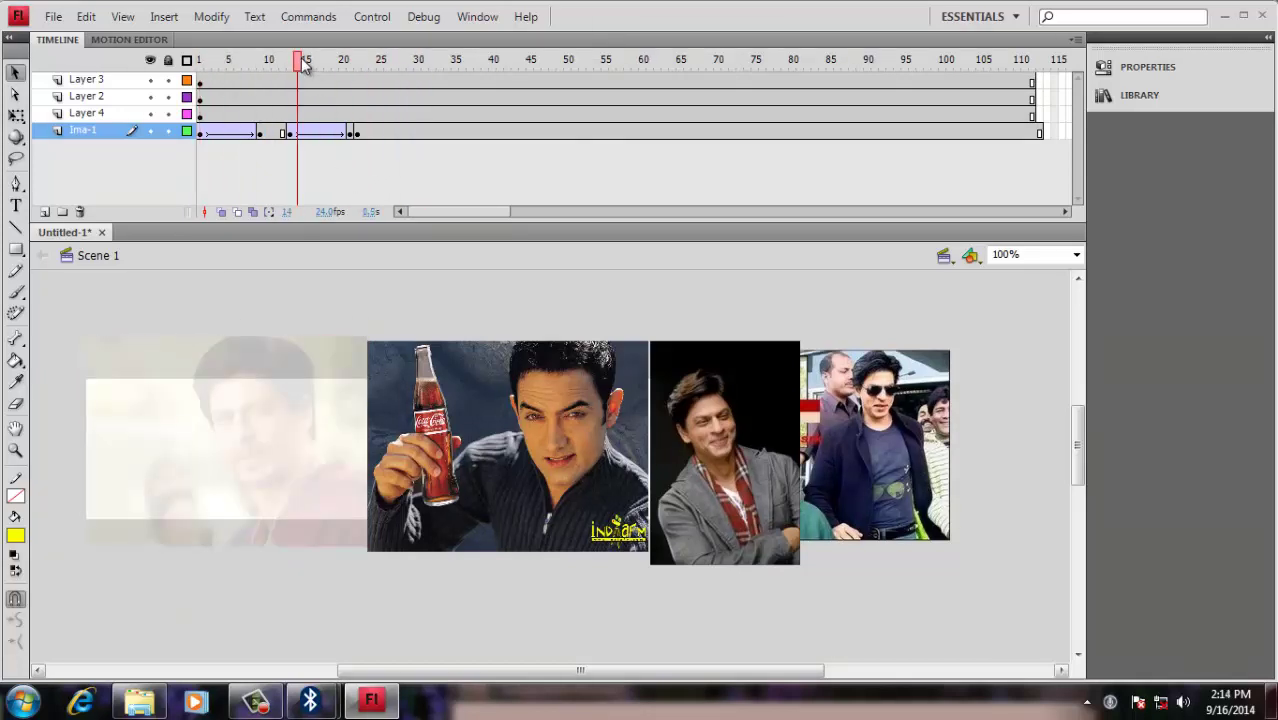
pyautogui.click(278, 133)
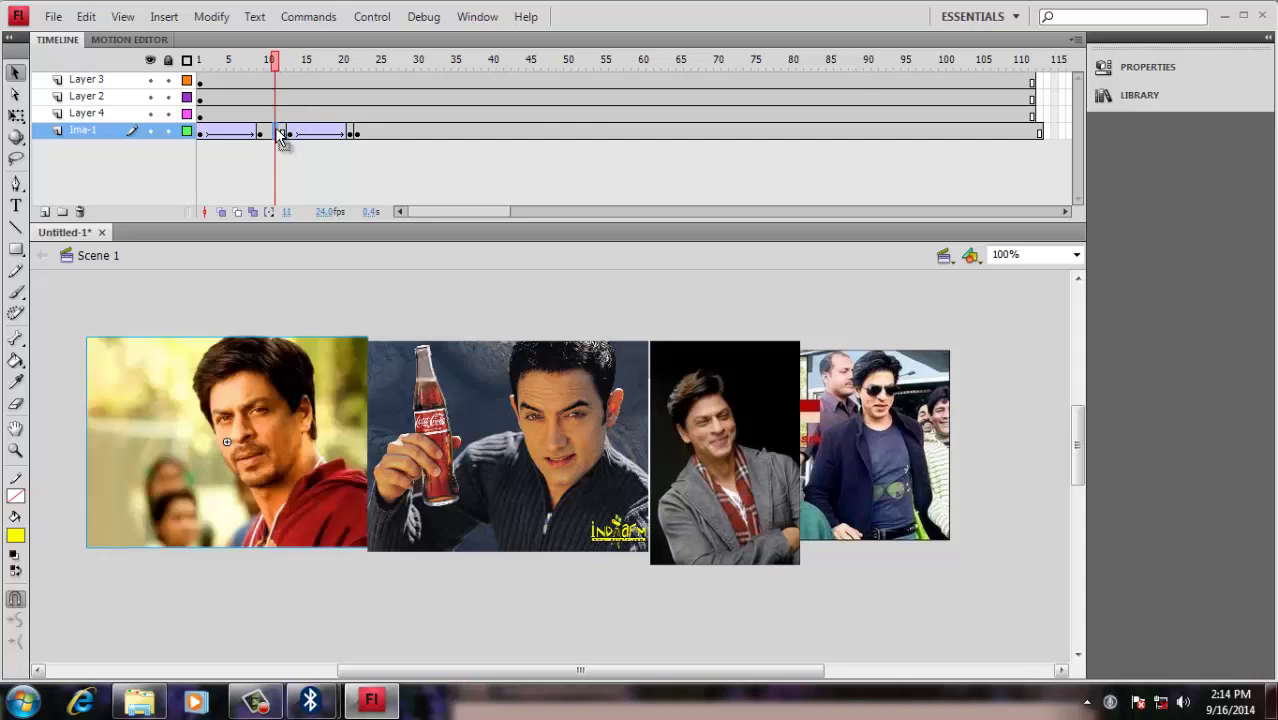
pyautogui.press('F5')
pyautogui.click(306, 60)
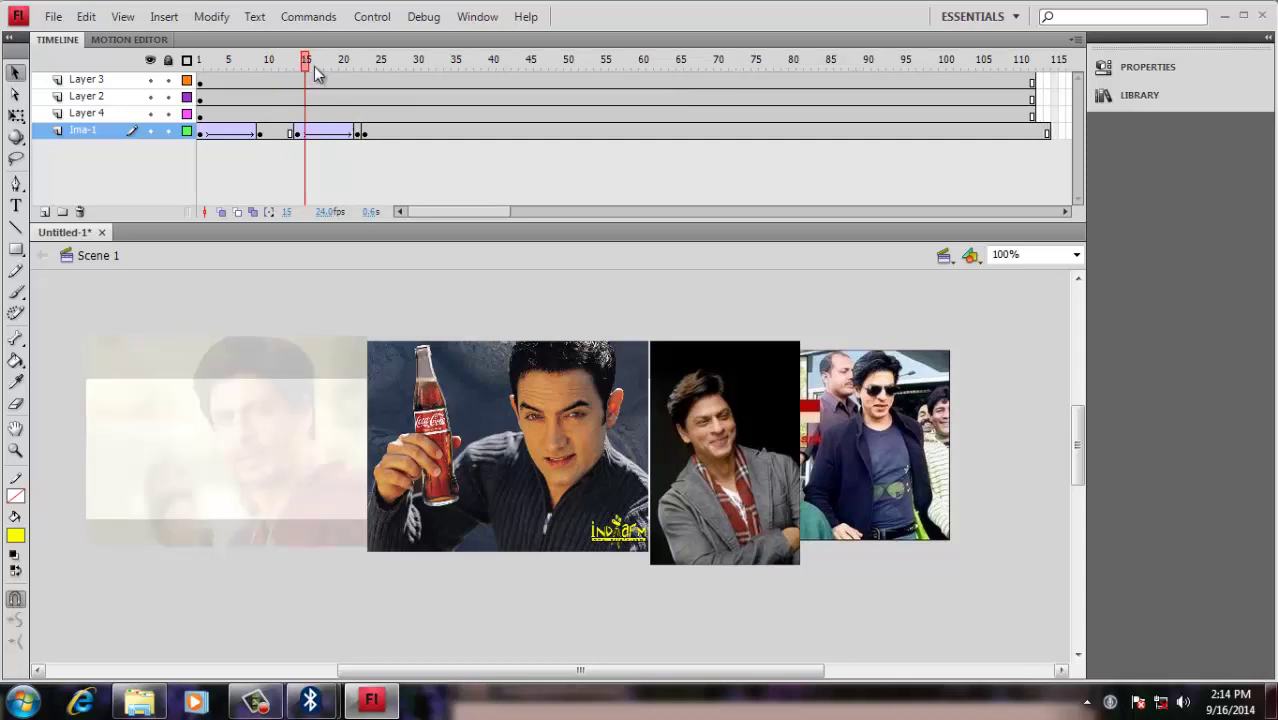
pyautogui.click(344, 61)
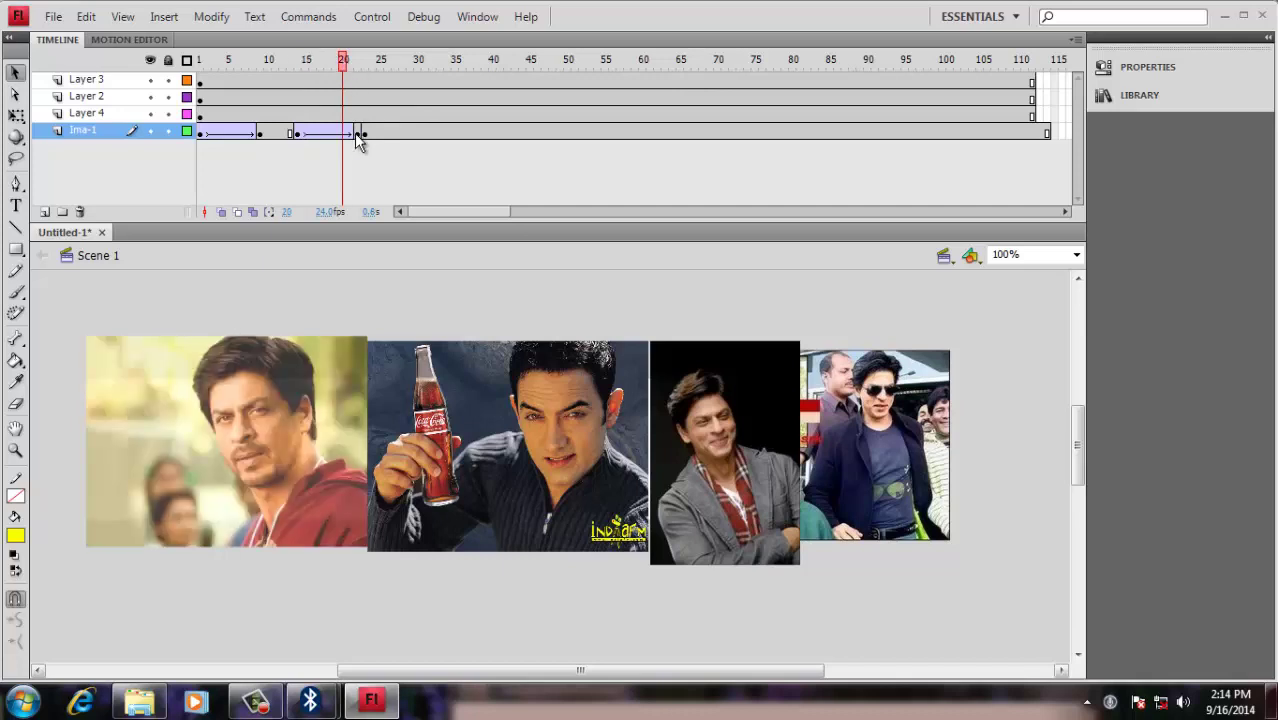
# Copy the frames of the second Ima-1 tween, from frame 14 to its end keyframe at frame 22
pyautogui.click(299, 133)
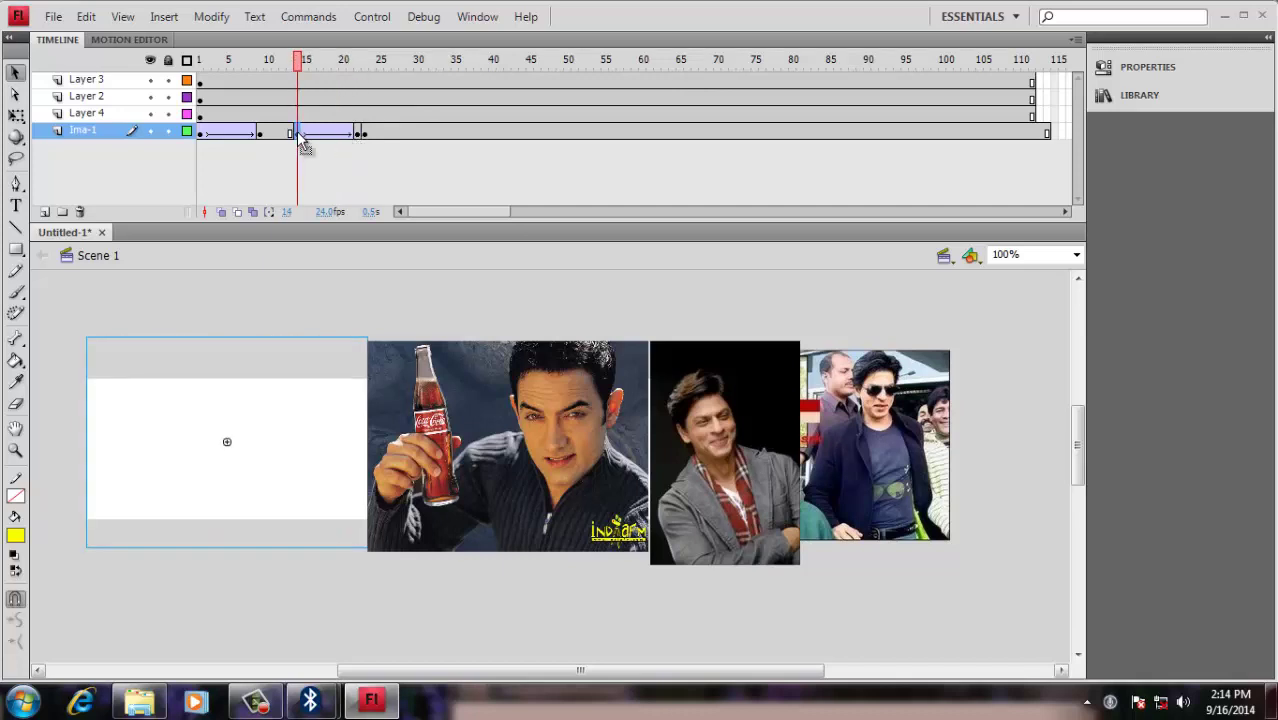
pyautogui.click(355, 133)
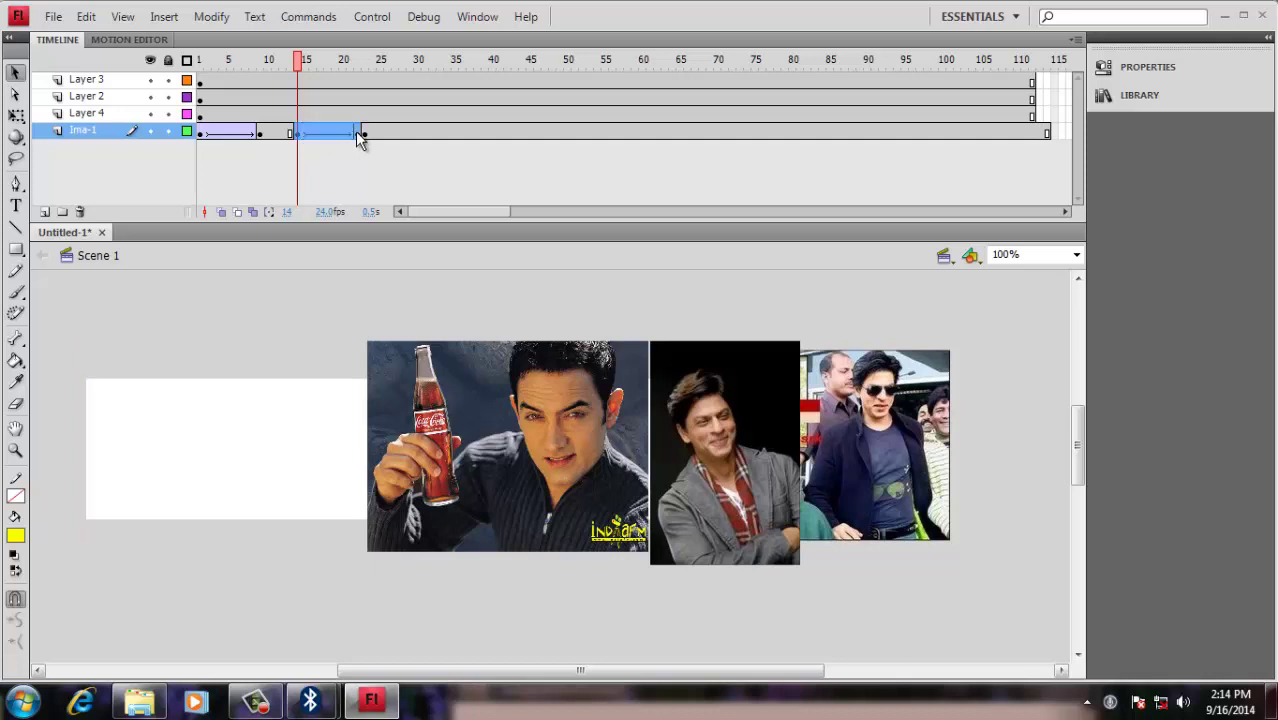
pyautogui.rightClick(355, 133)
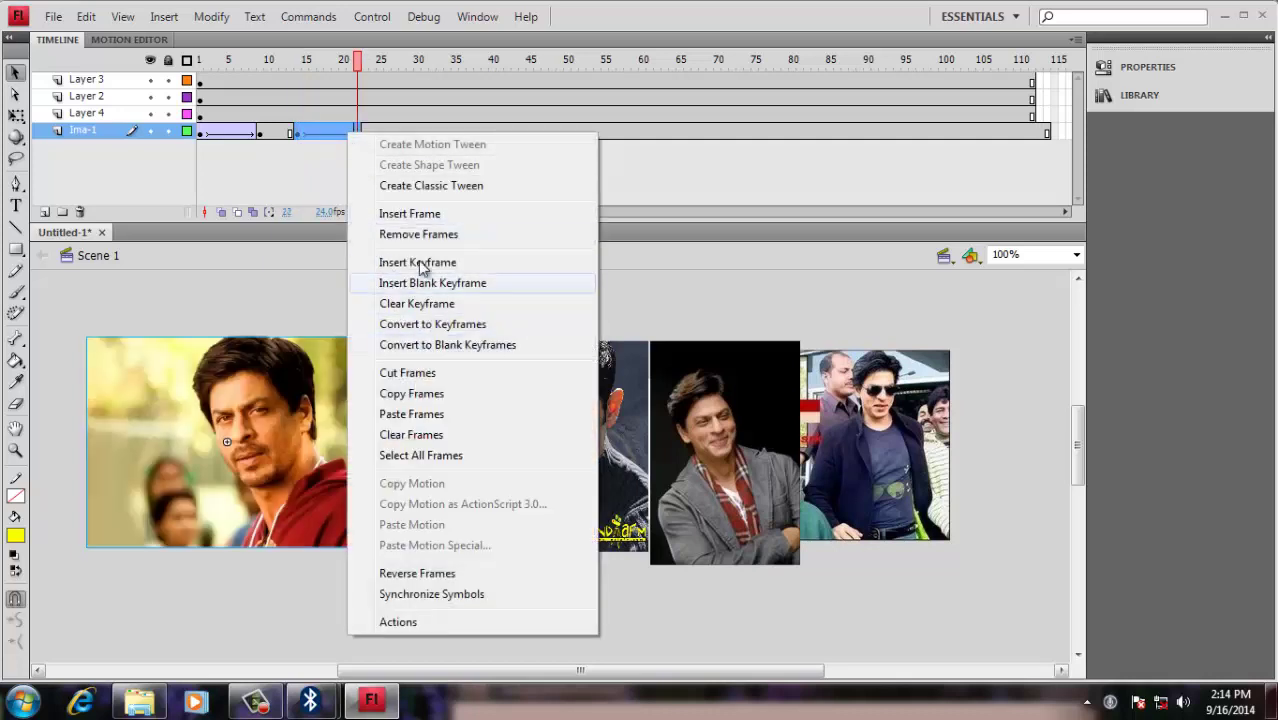
pyautogui.click(446, 396)
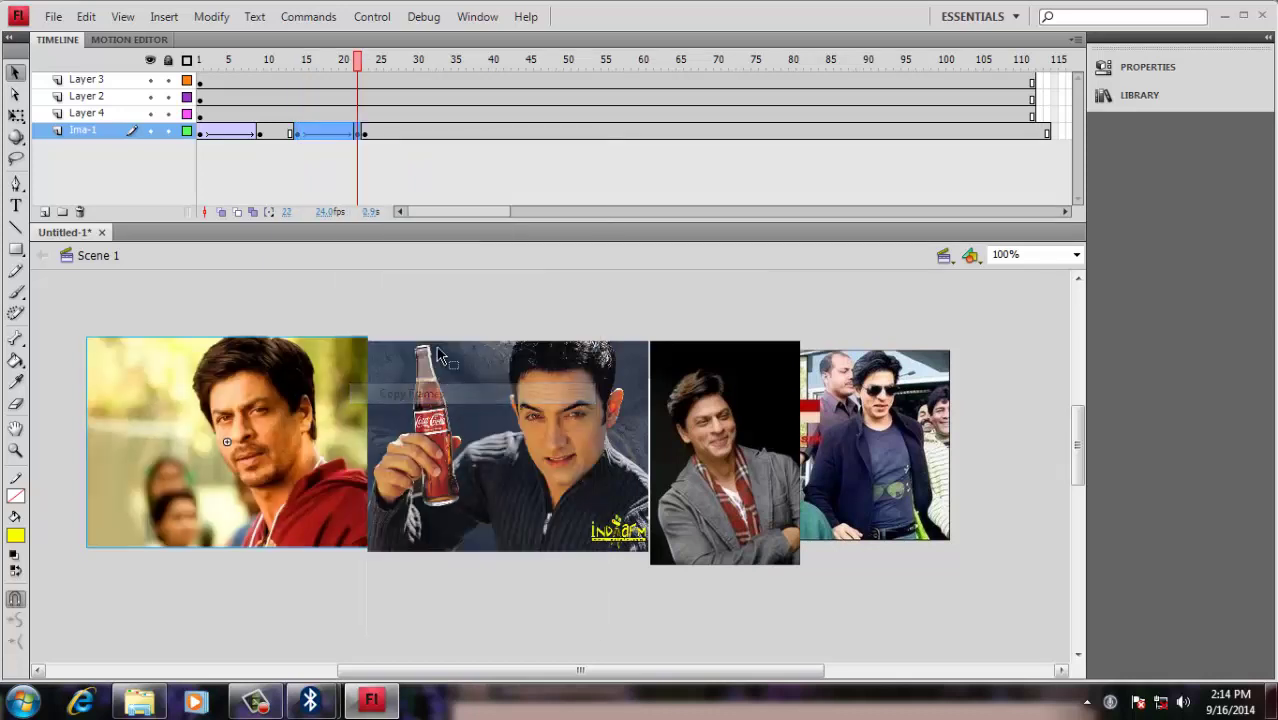
pyautogui.click(381, 164)
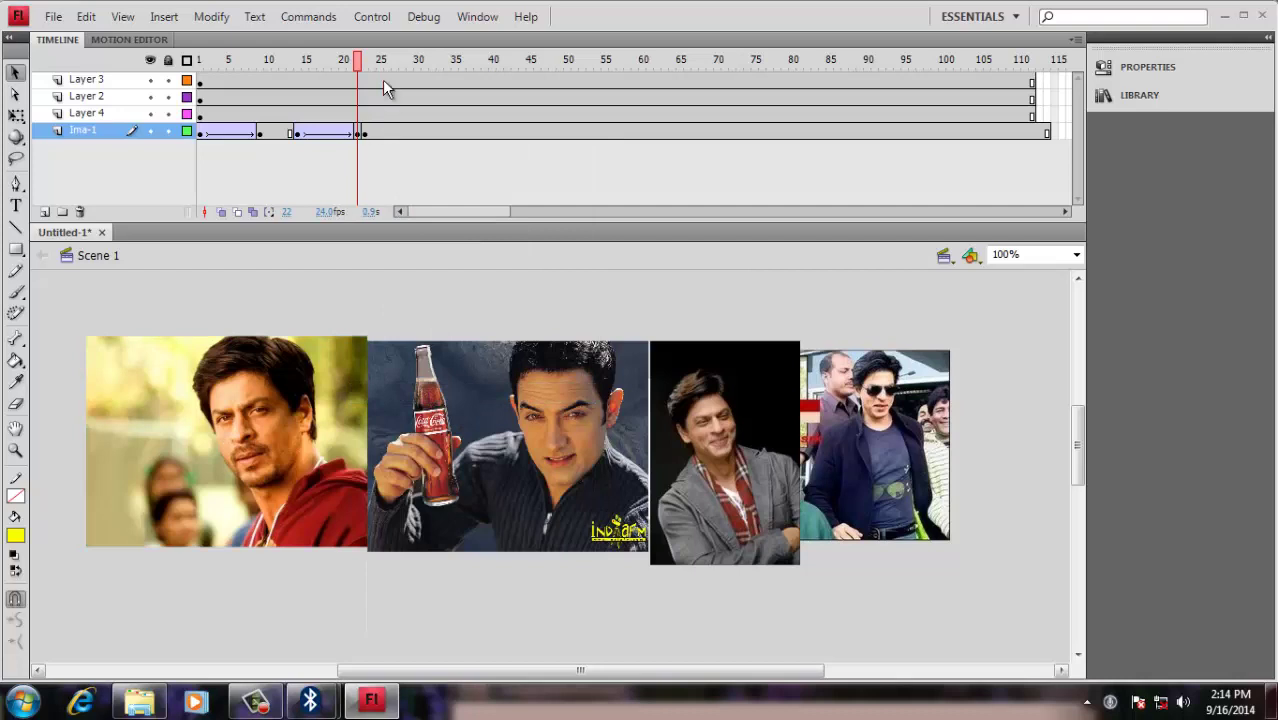
# Insert keyframes at frames 28 and 36 of the Ima-1 layer
pyautogui.click(403, 133)
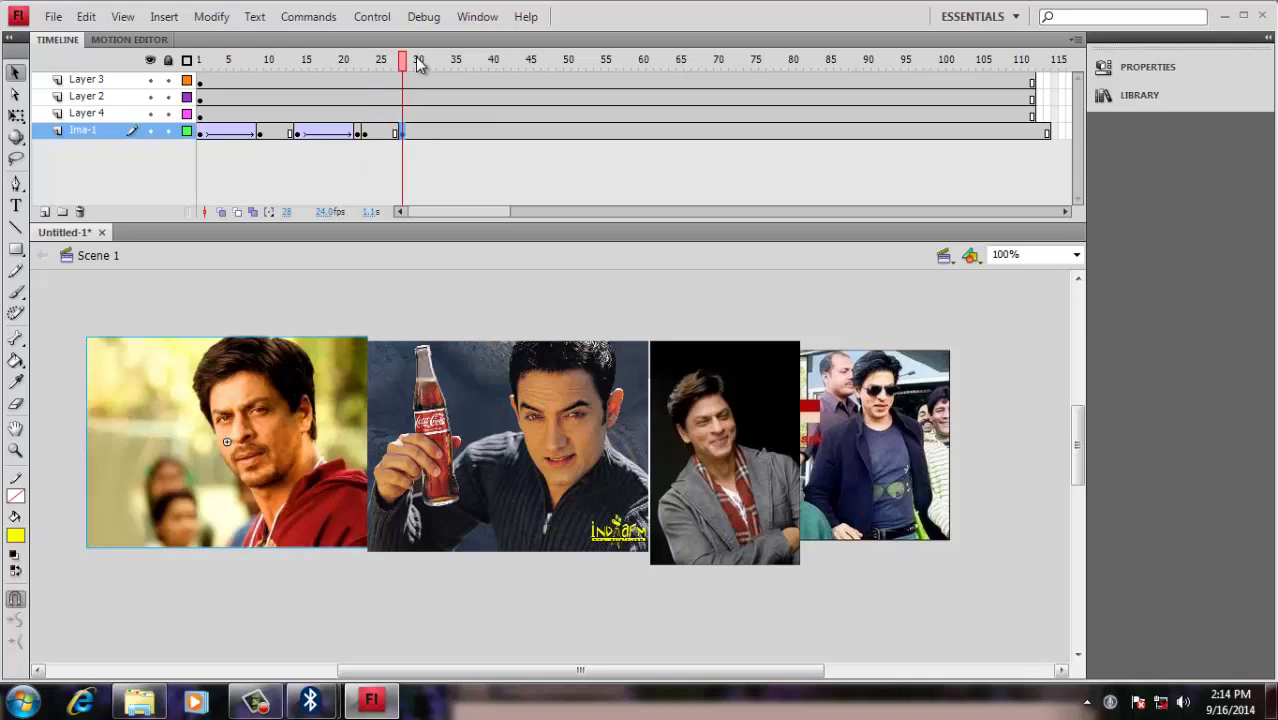
pyautogui.click(491, 133)
pyautogui.click(463, 133)
# Paste the copied fade frames over the Ima-1 span starting at frame 28, and replay the animation from frame 1
pyautogui.doubleClick(410, 136)
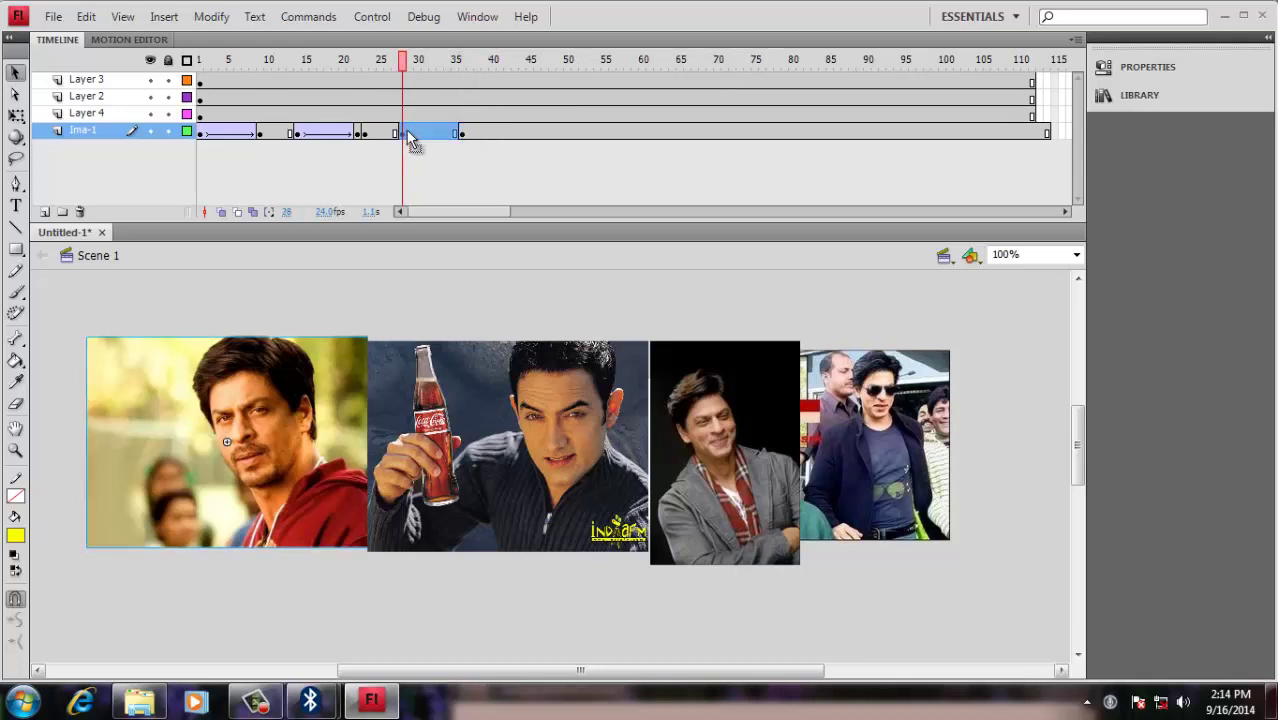
pyautogui.rightClick(444, 132)
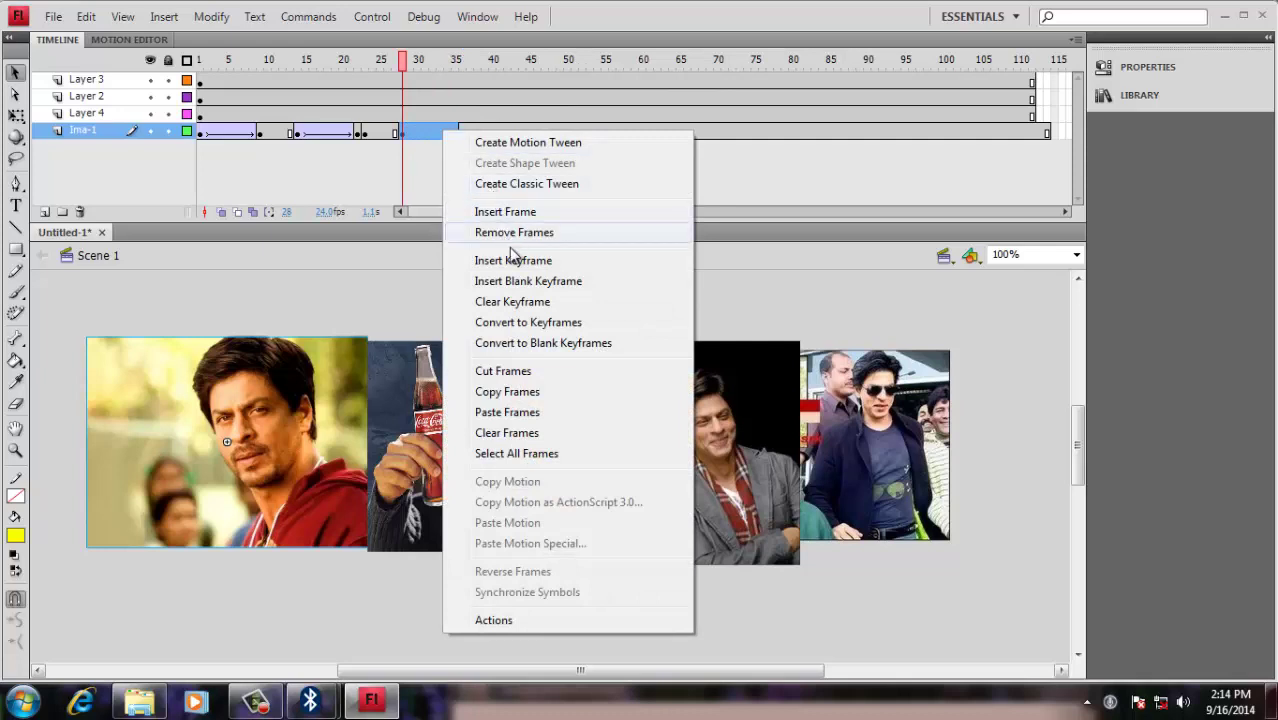
pyautogui.click(522, 412)
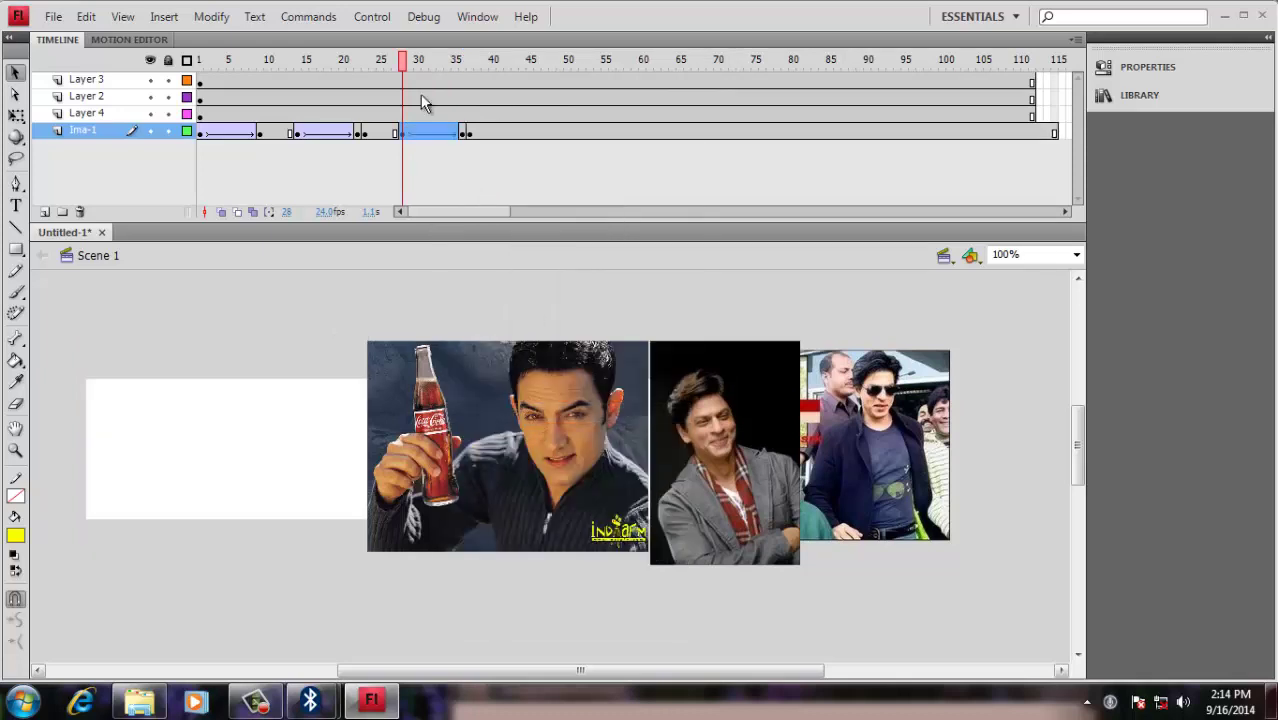
pyautogui.moveTo(408, 70); pyautogui.dragTo(200, 60)
pyautogui.press('Return')
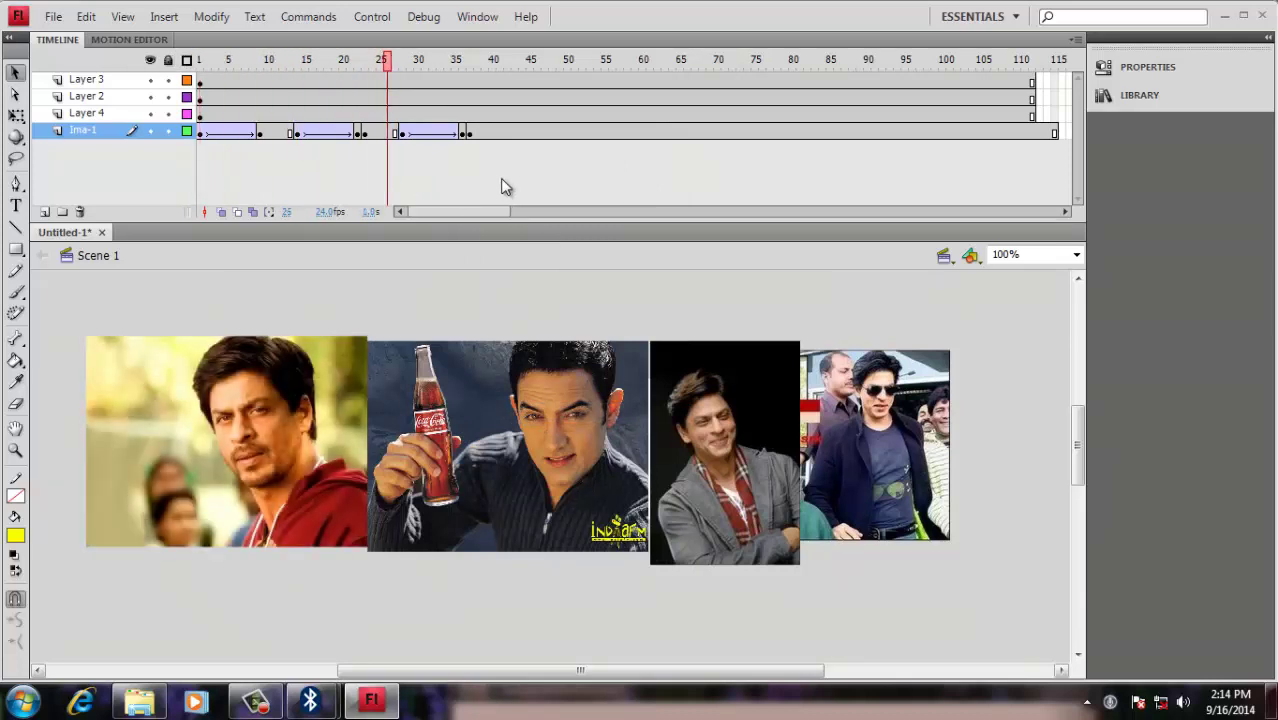
pyautogui.click(447, 62)
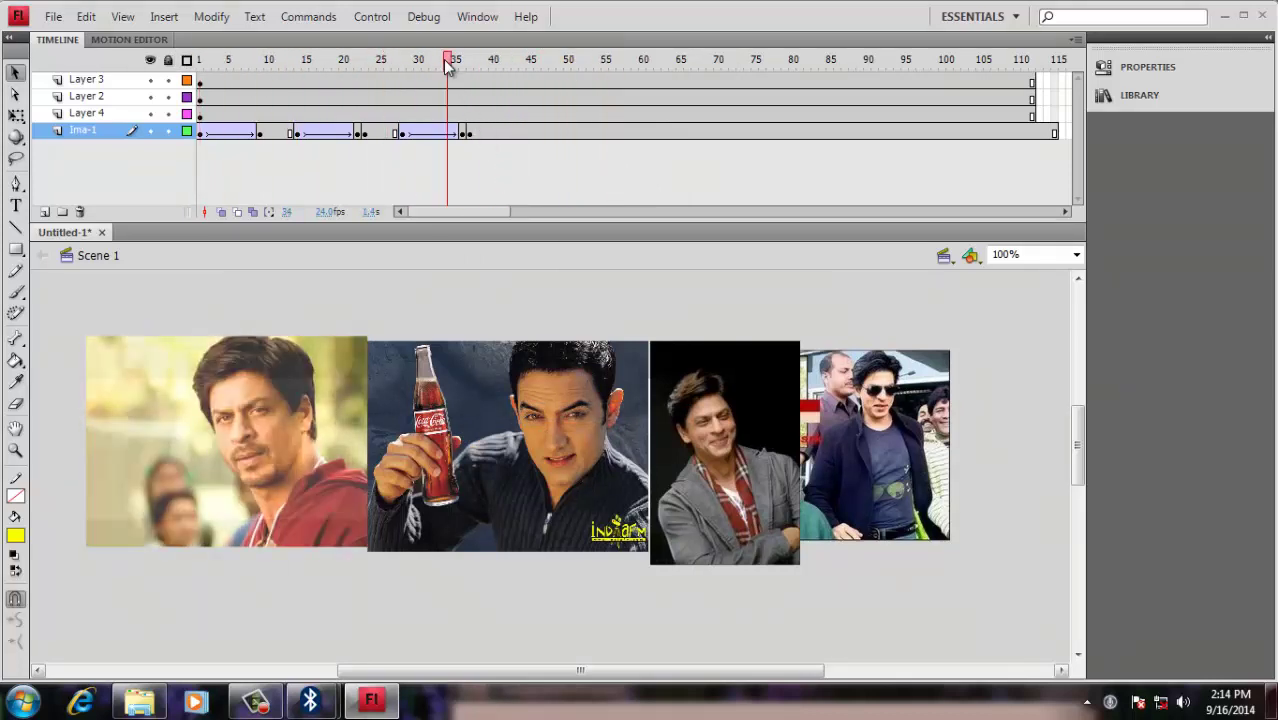
# Insert keyframes at frames 41 and 50 of the Ima-1 layer and create a classic tween between them
pyautogui.click(500, 132)
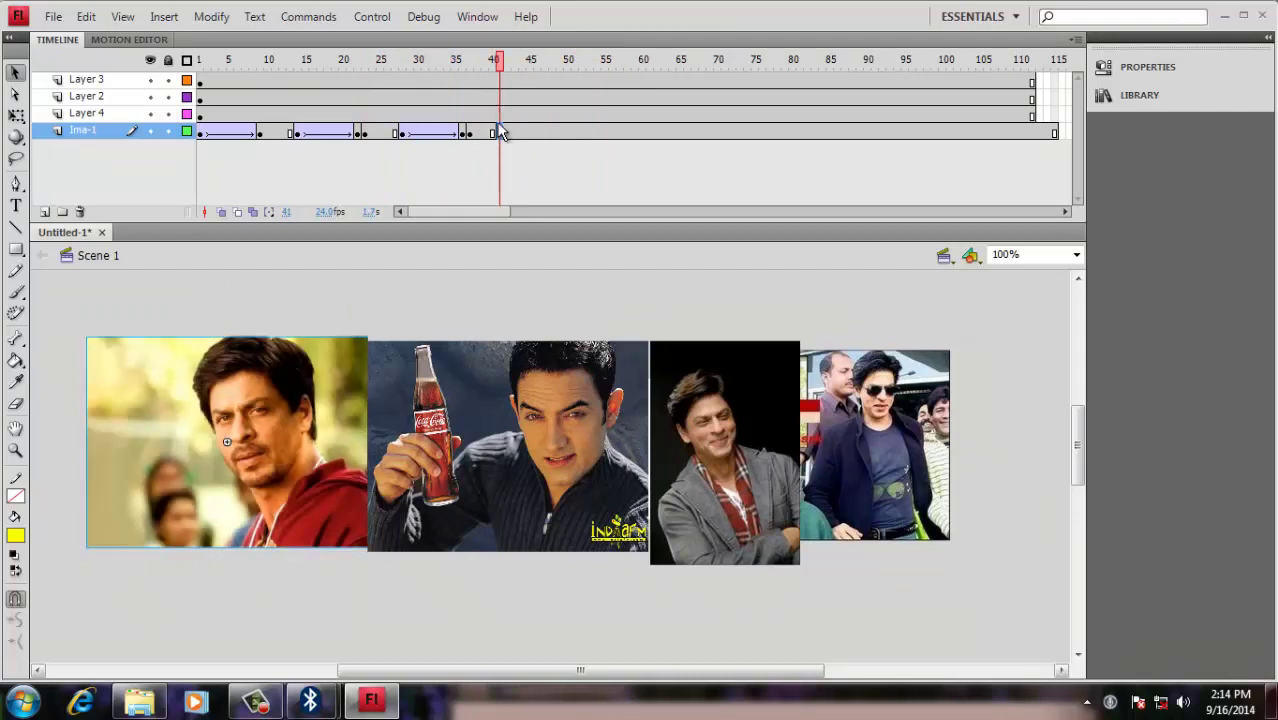
pyautogui.click(567, 132)
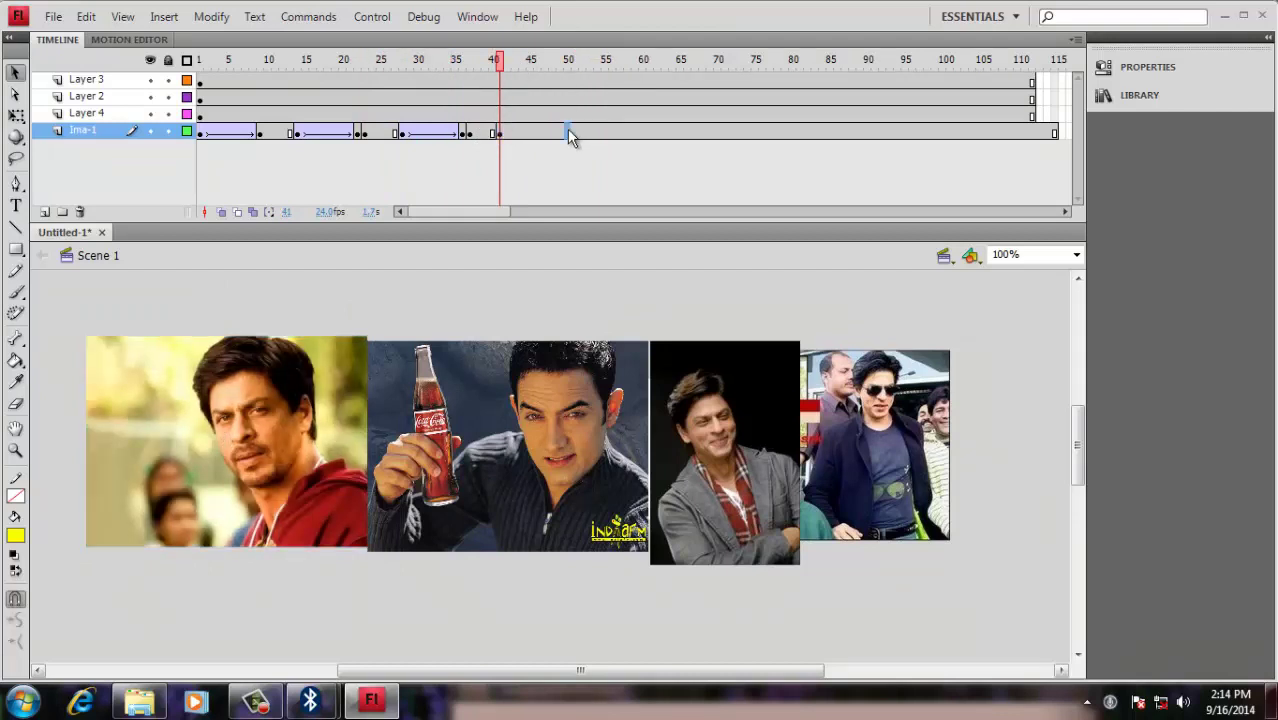
pyautogui.press('F6')
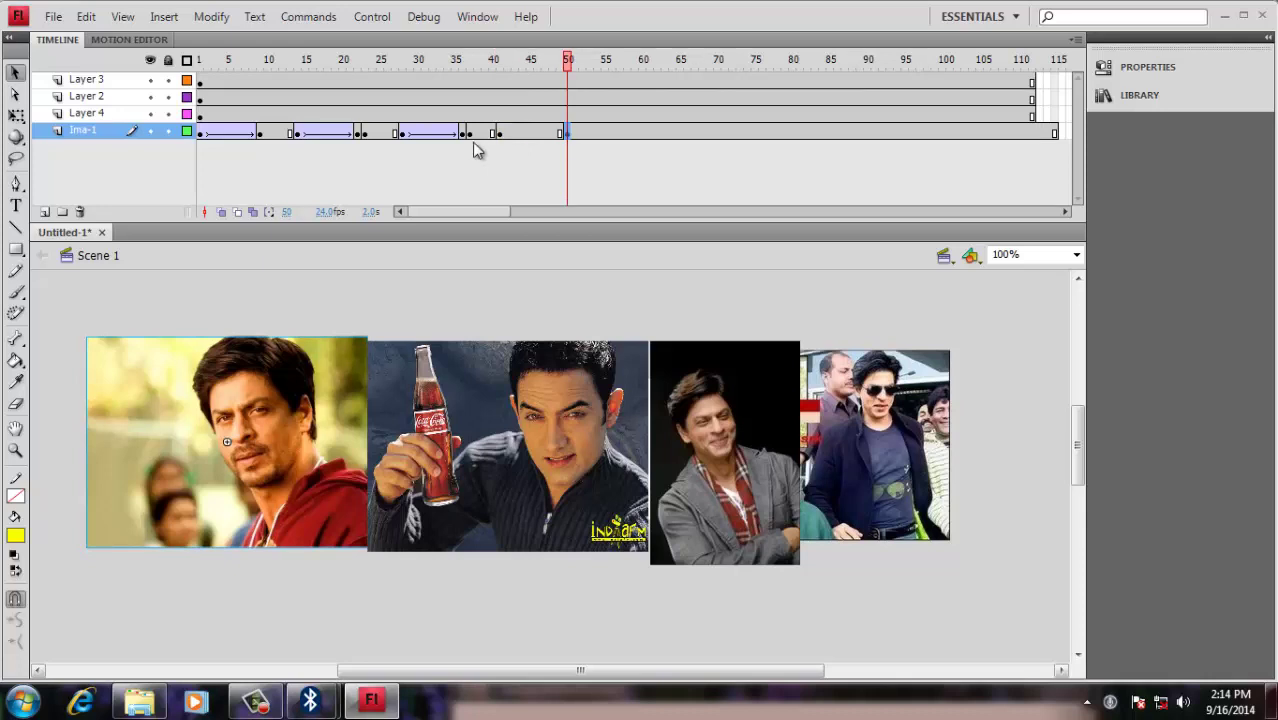
pyautogui.click(500, 133)
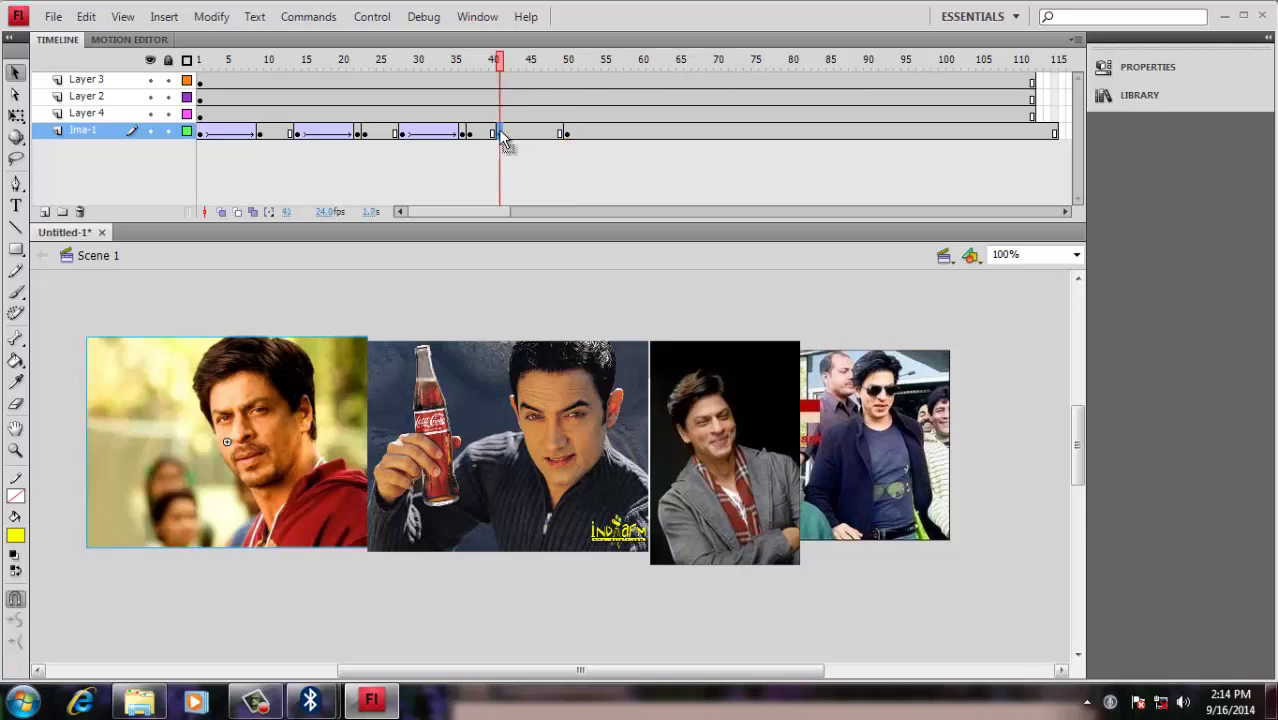
pyautogui.doubleClick(502, 134)
pyautogui.rightClick(502, 134)
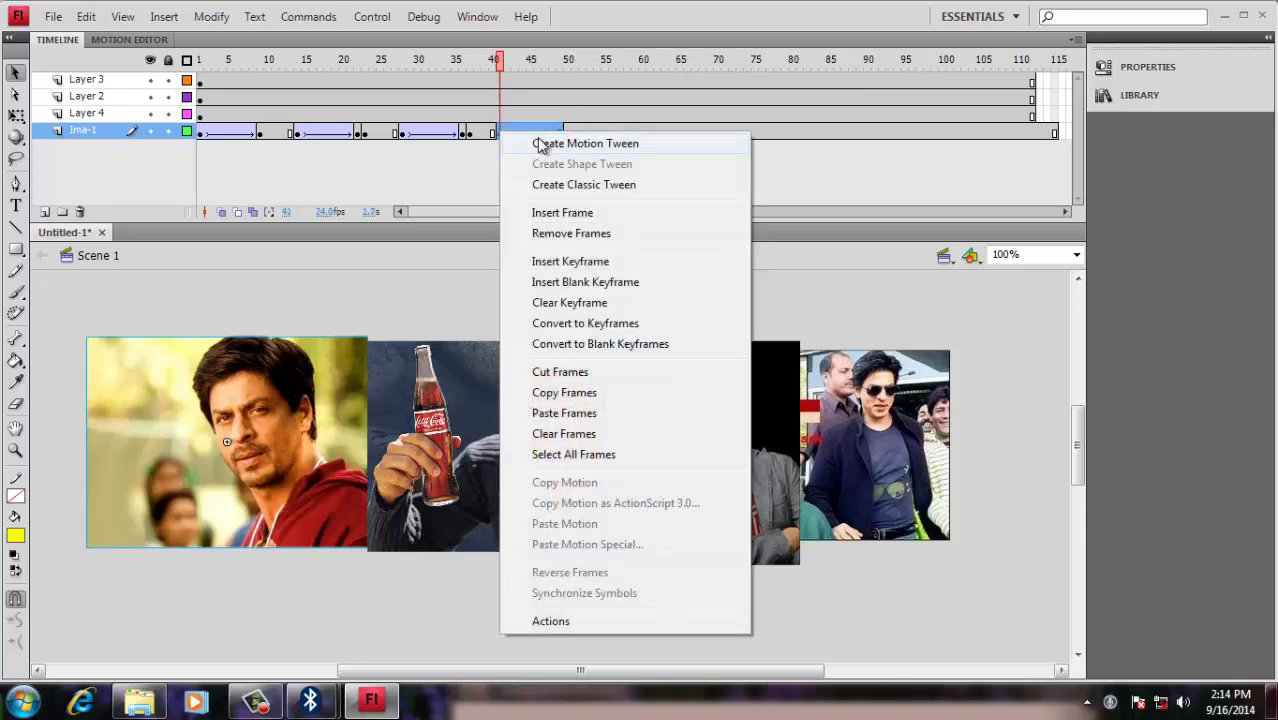
pyautogui.click(563, 187)
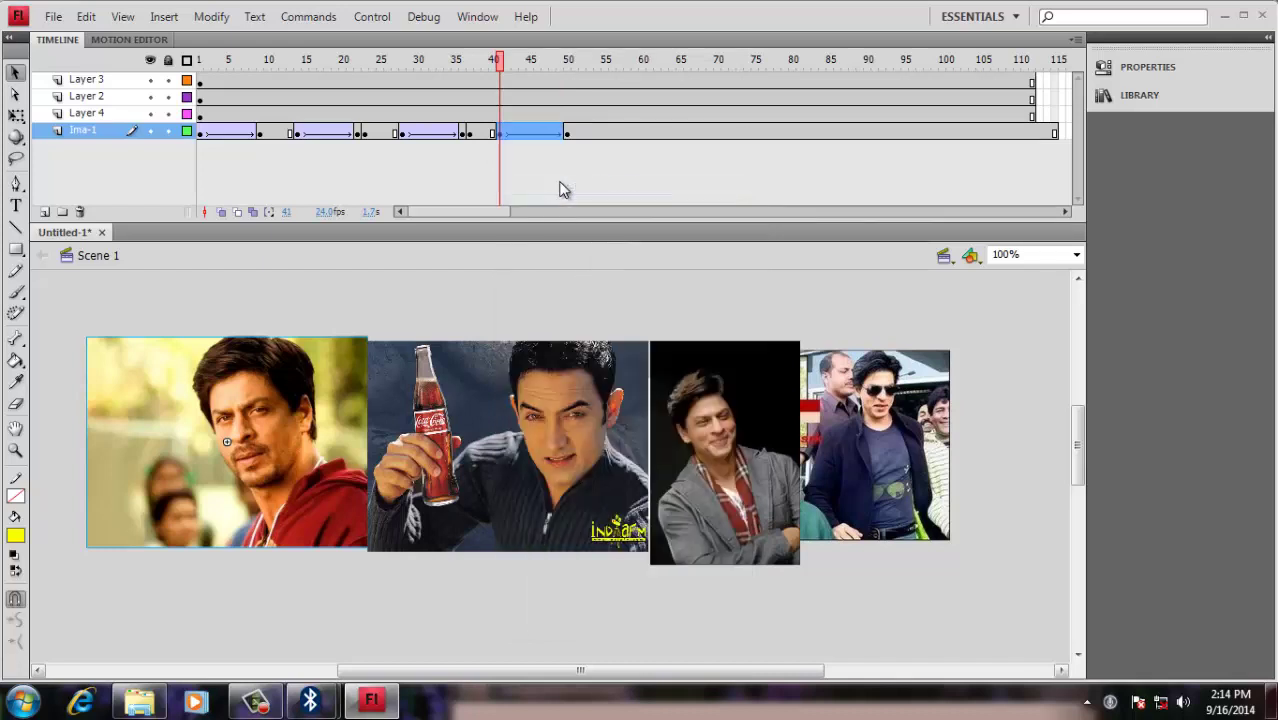
# Set the Ima-1 picture's alpha to 0% at frame 41 and check that it is 100% at frame 50
pyautogui.click(501, 136)
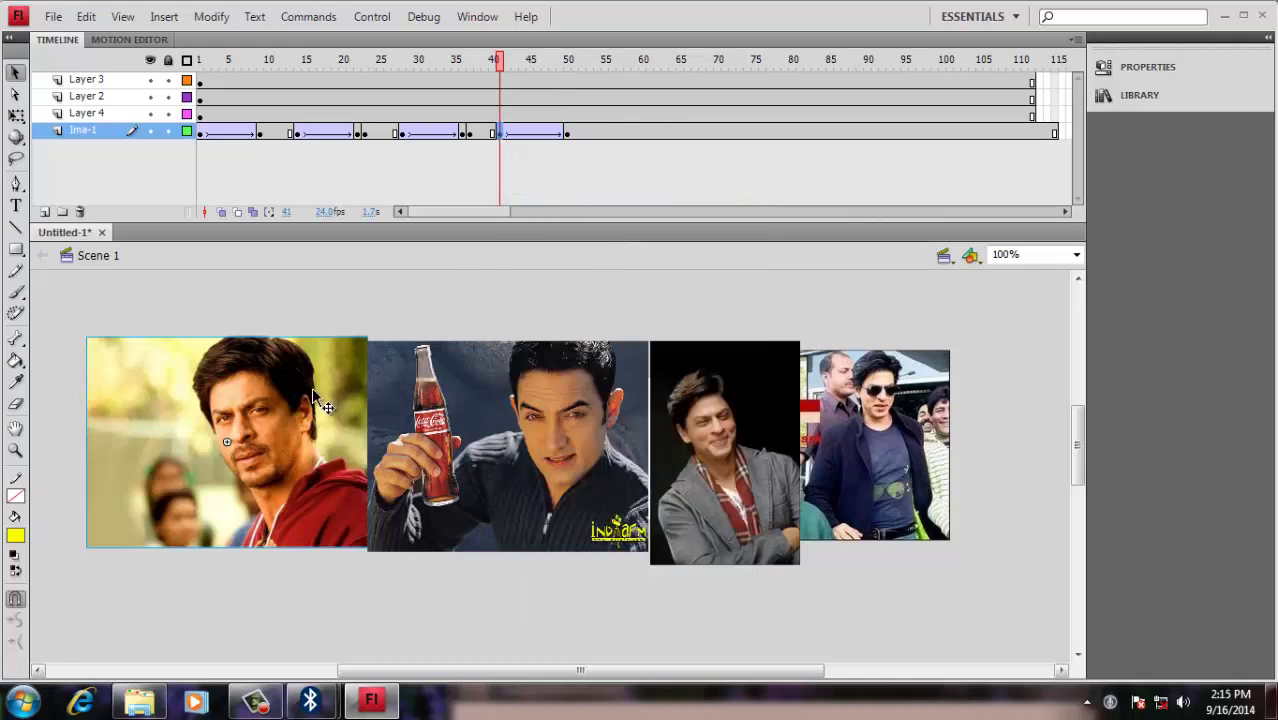
pyautogui.click(1139, 67)
pyautogui.moveTo(1001, 303); pyautogui.dragTo(880, 303)
pyautogui.click(567, 131)
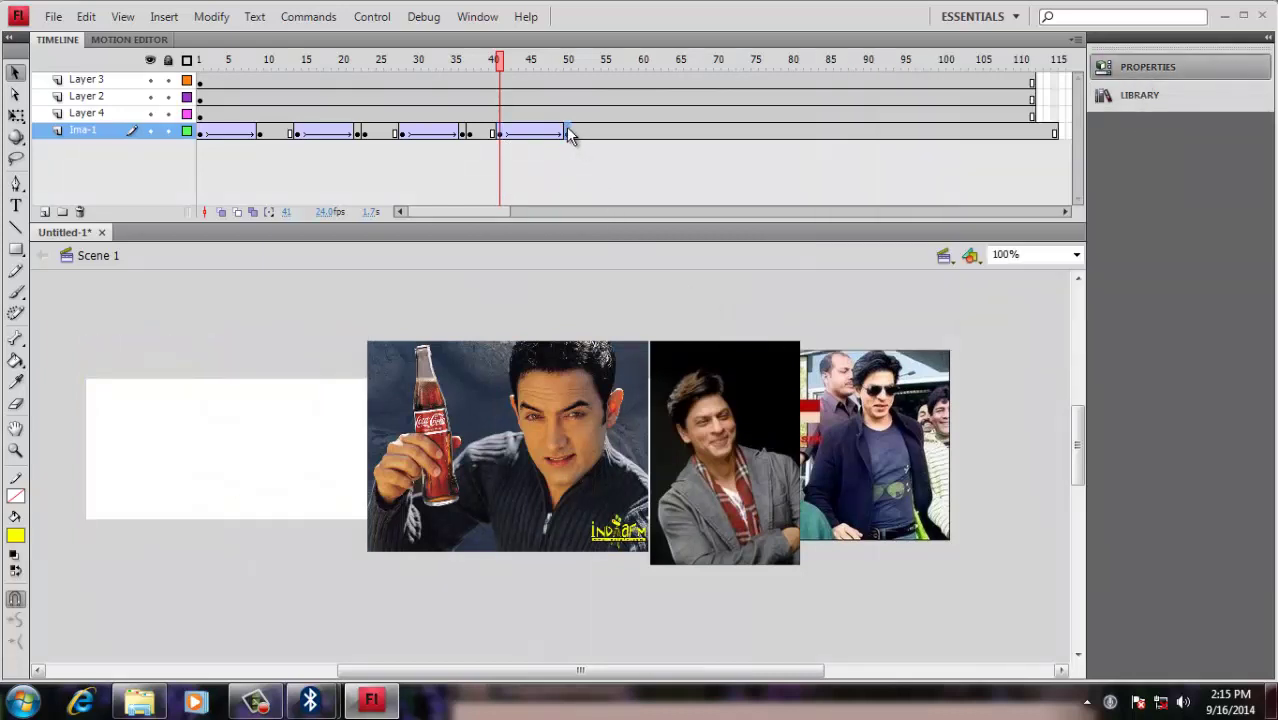
pyautogui.click(1133, 73)
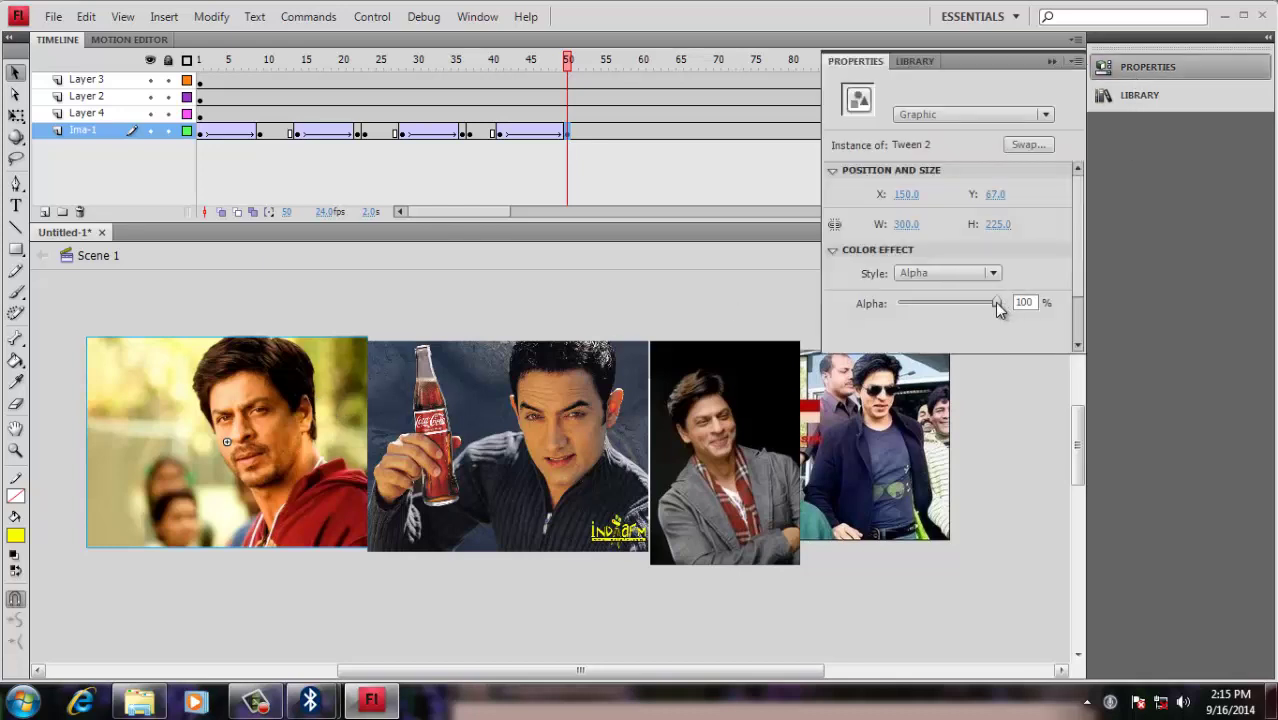
pyautogui.click(636, 302)
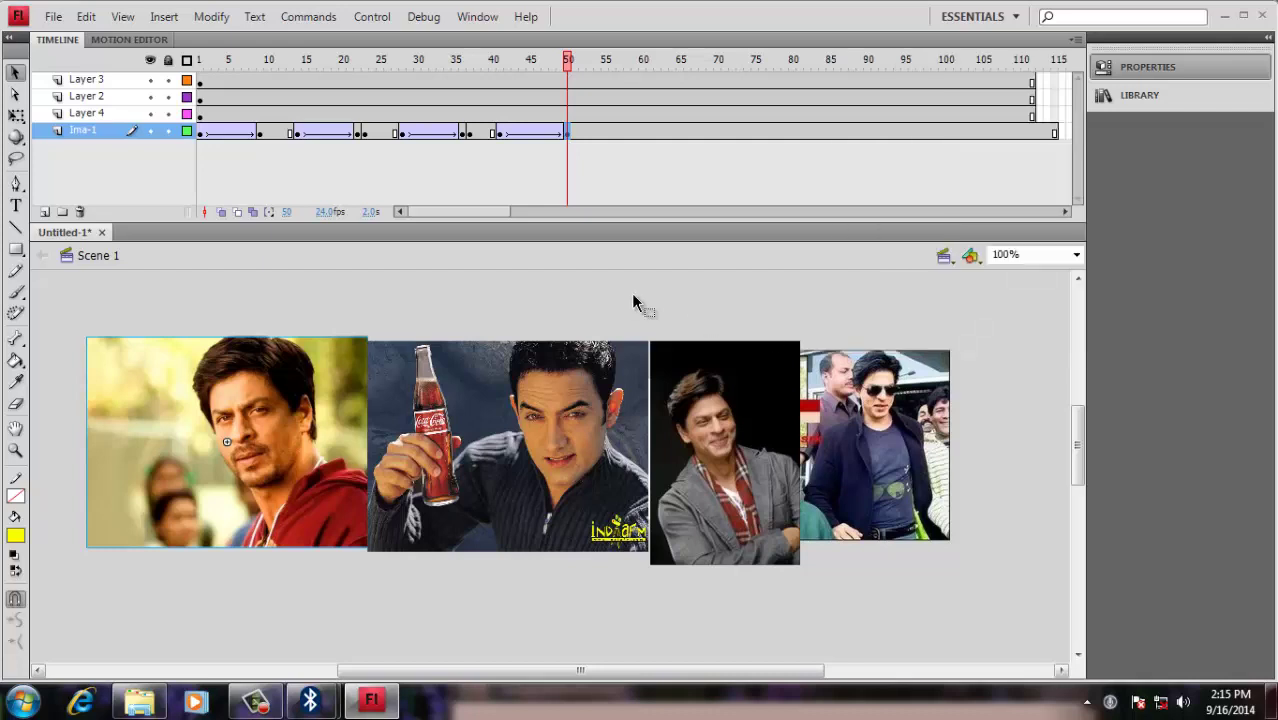
# Replay the animation from frame 1 and scrub through the Ima-1 fades to review them
pyautogui.moveTo(567, 60); pyautogui.dragTo(198, 61)
pyautogui.press('Return')
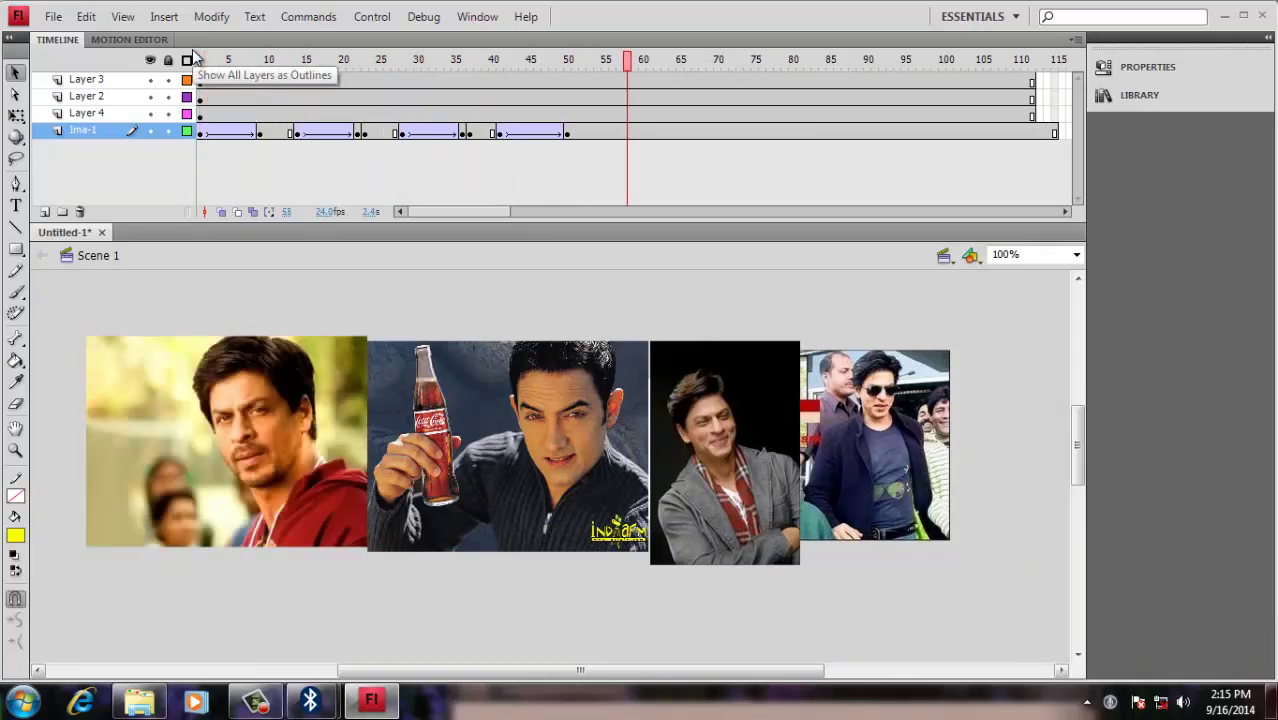
pyautogui.moveTo(199, 59); pyautogui.dragTo(240, 80)
pyautogui.press('Return')
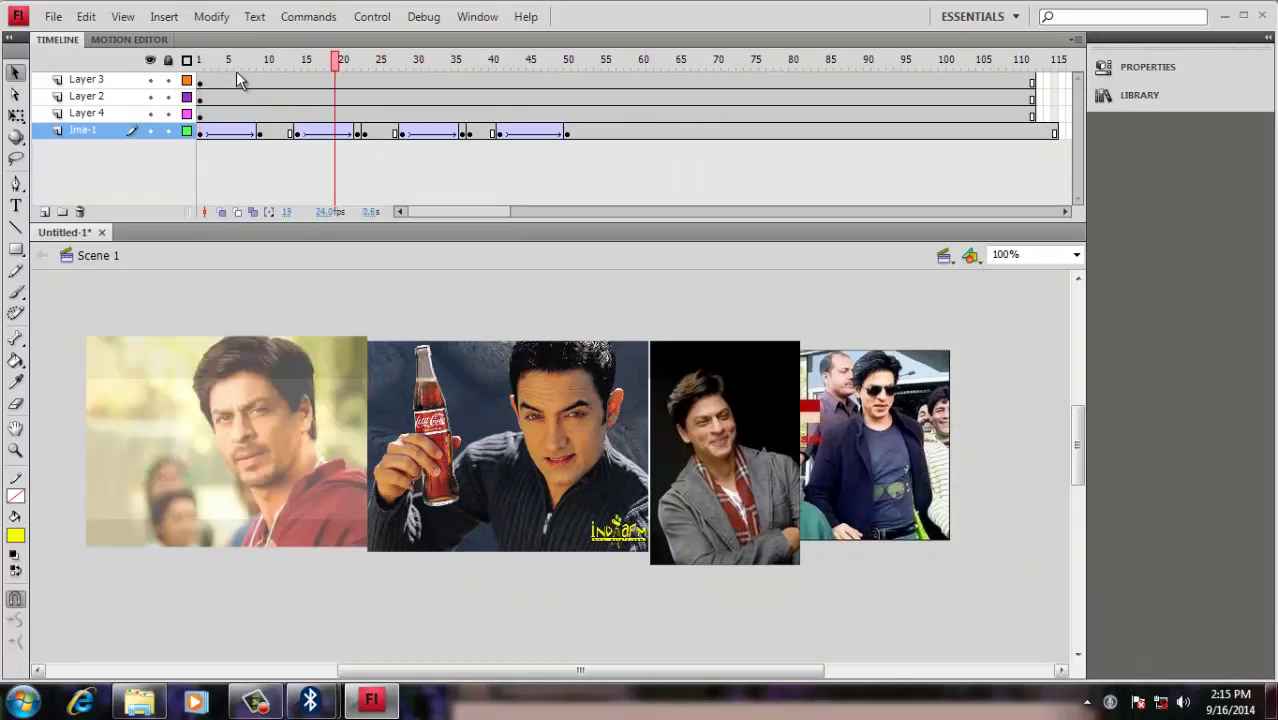
pyautogui.click(225, 59)
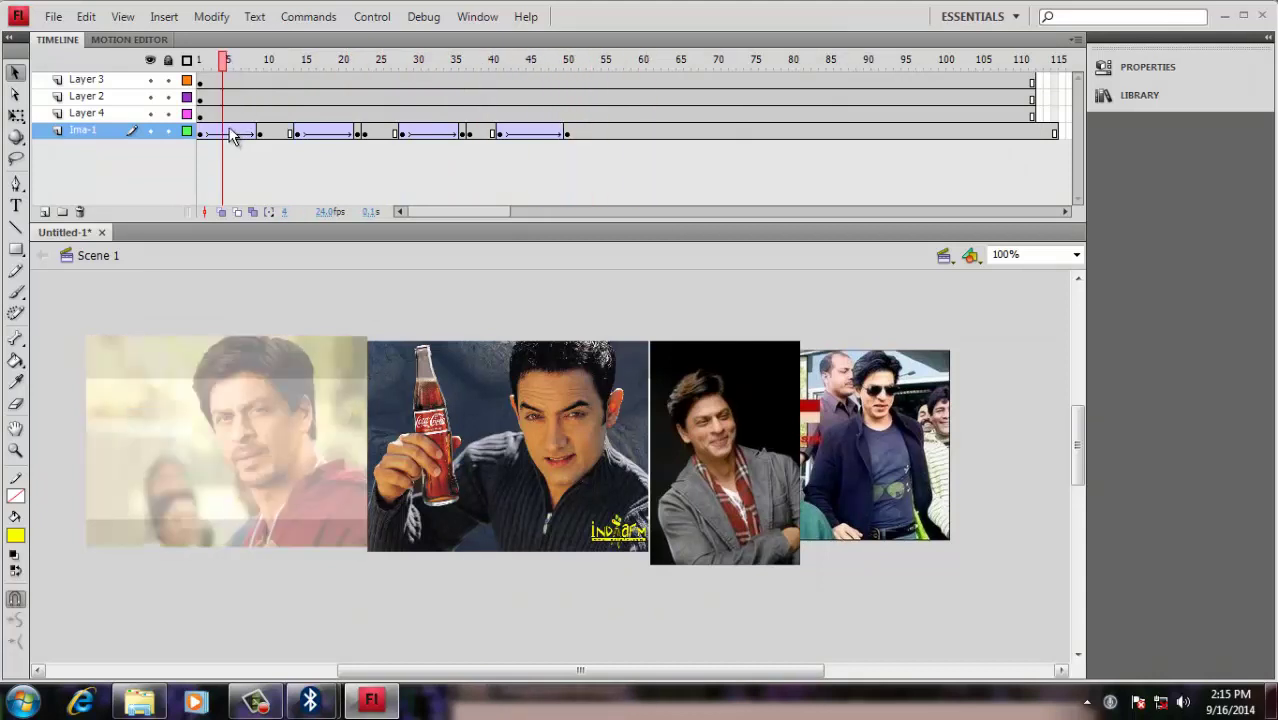
pyautogui.moveTo(223, 62); pyautogui.dragTo(422, 87)
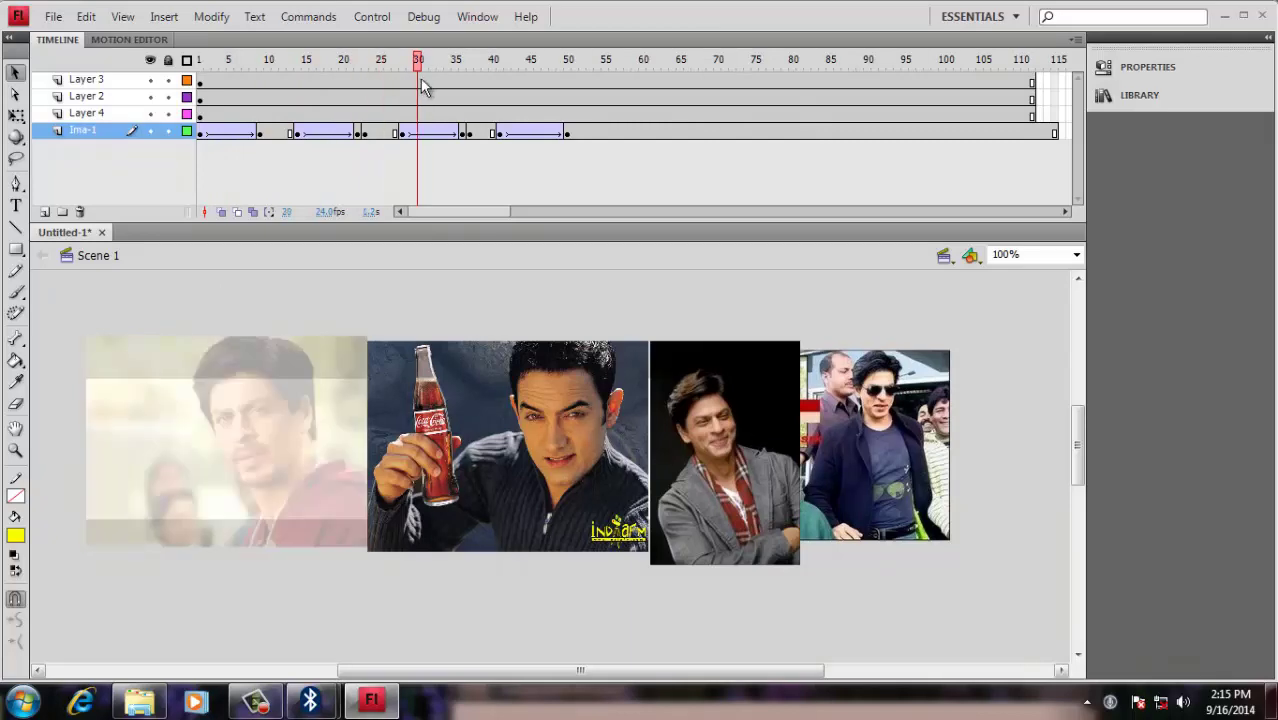
# Save the document as Banner-3 in the Flash-Works folder as a Flash CS4 Document
pyautogui.click(52, 16)
pyautogui.click(109, 177)
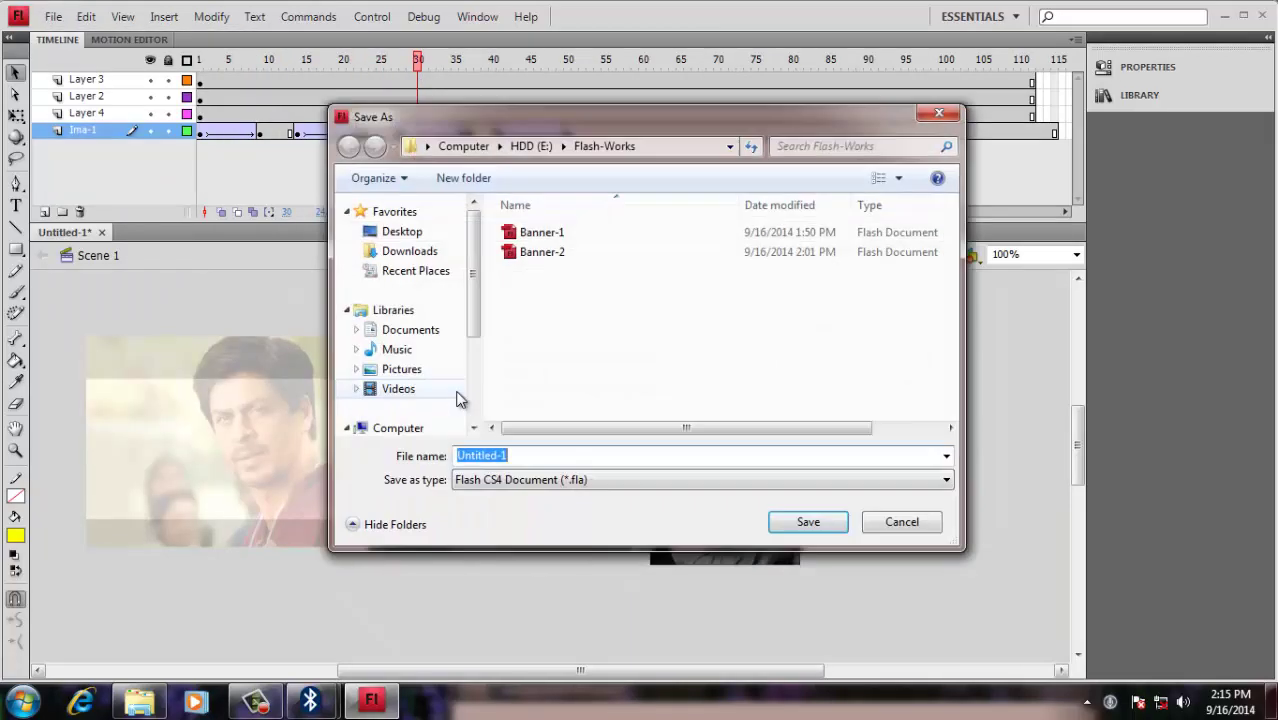
pyautogui.write('Ban')
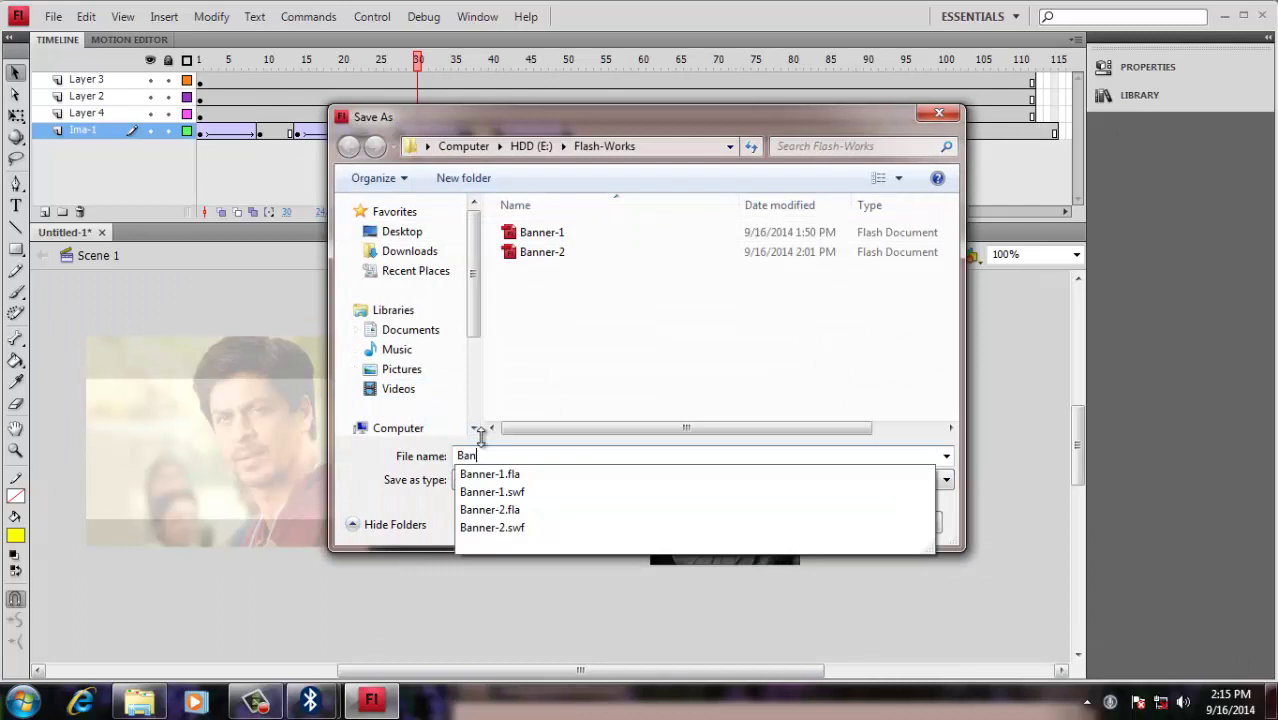
pyautogui.write('ner-3')
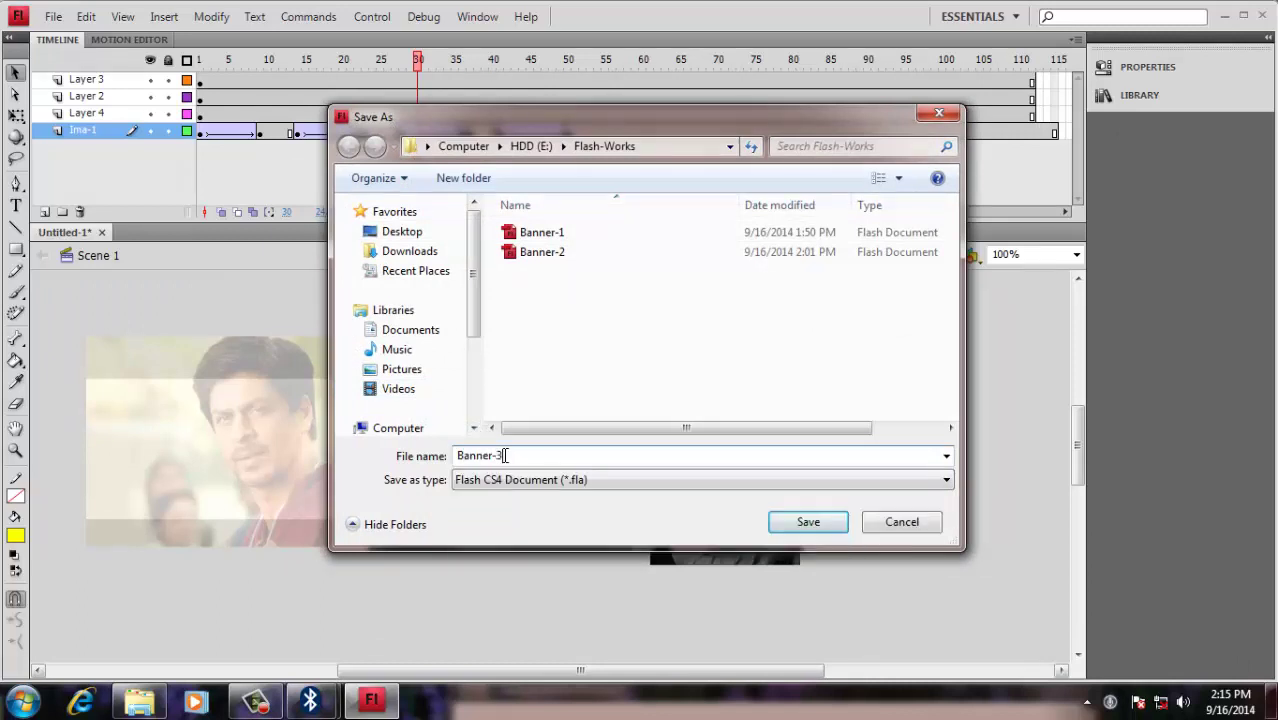
pyautogui.click(805, 527)
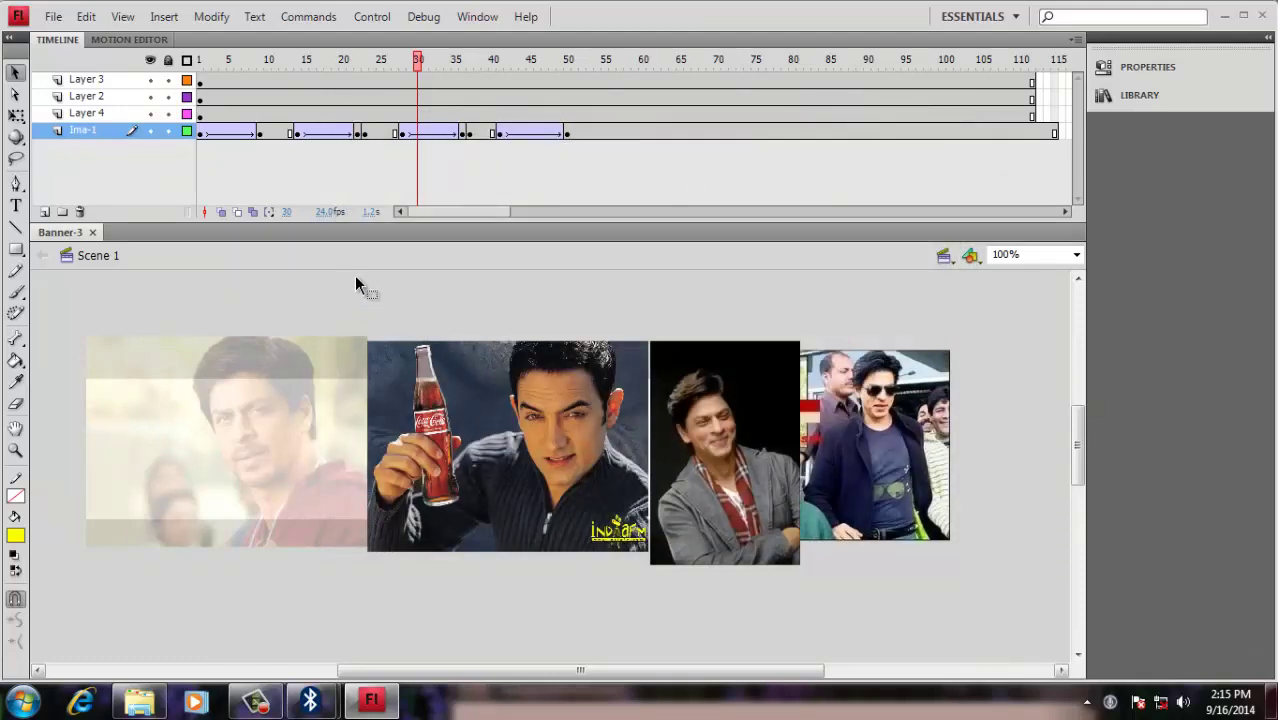
# Rewind to frame 1 and test the movie to review the banner's playback, closing the preview window when finished
pyautogui.click(478, 394)
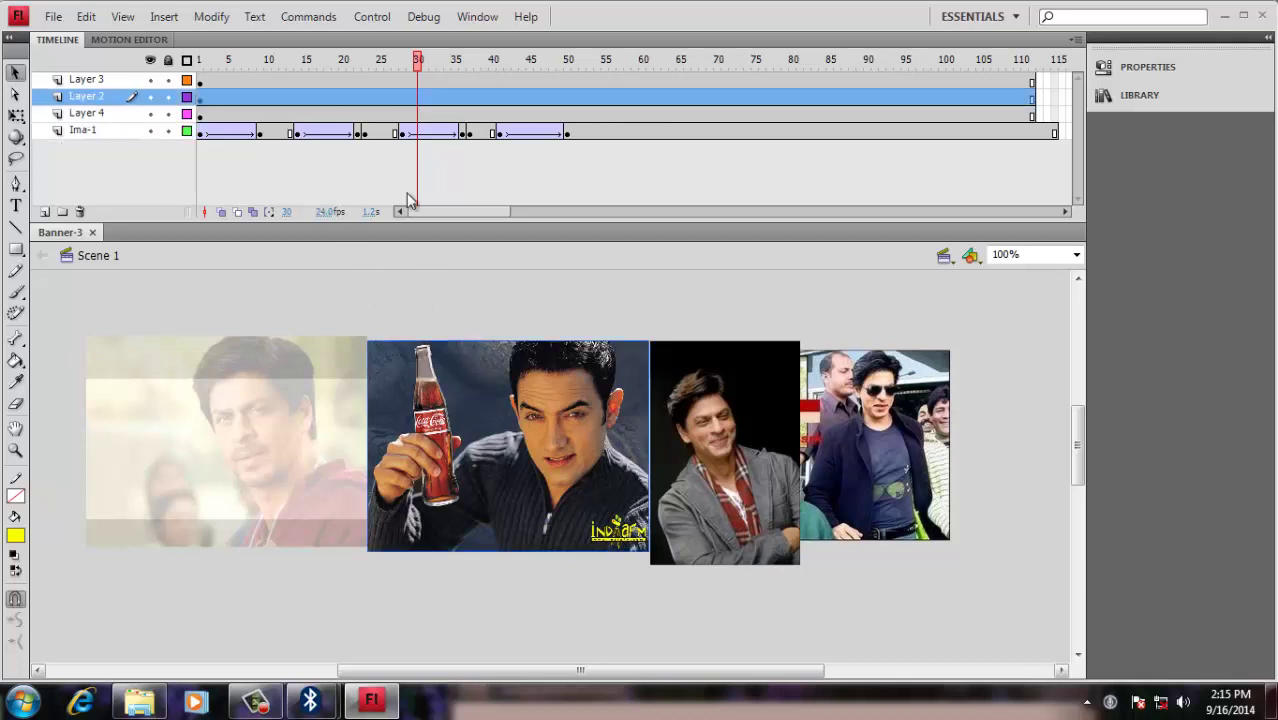
pyautogui.moveTo(418, 62); pyautogui.dragTo(205, 66)
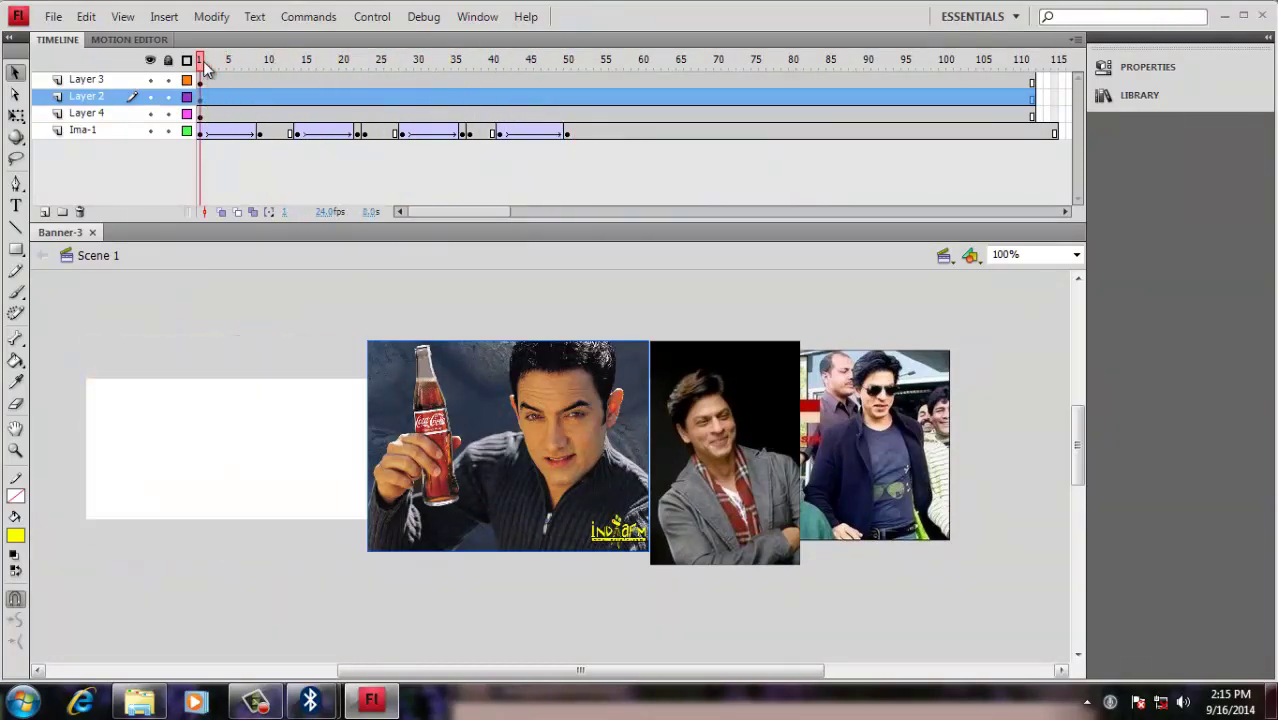
pyautogui.hotkey('ctrl', 'Return')
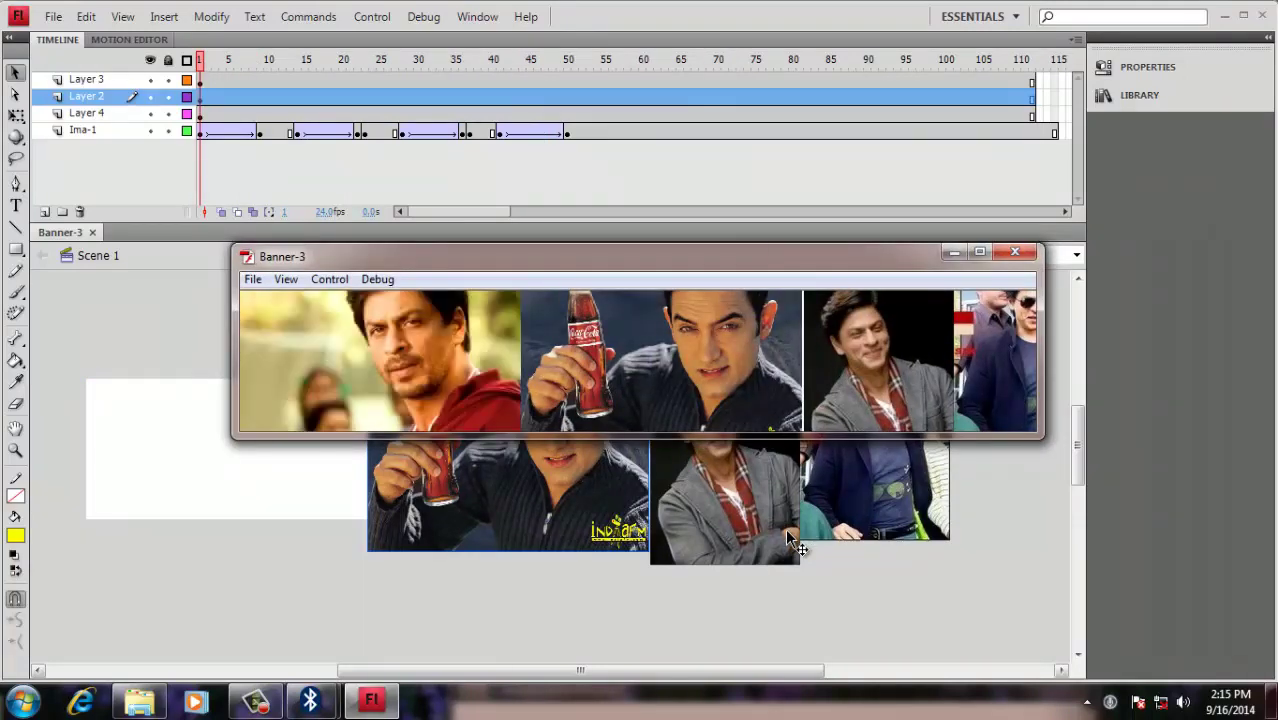
pyautogui.click(1016, 253)
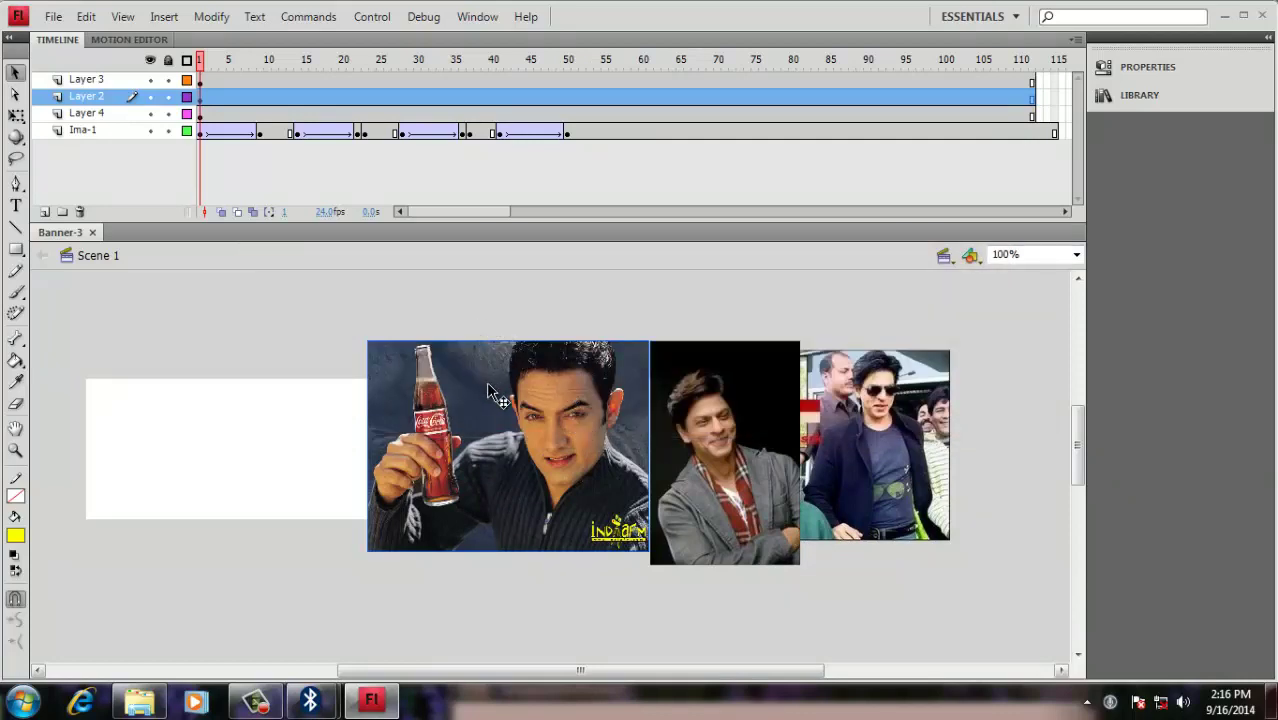
# Inspect the contents of the Ima-1 picture's symbol at frame 1, return to Scene 1 and test the movie again
pyautogui.click(203, 133)
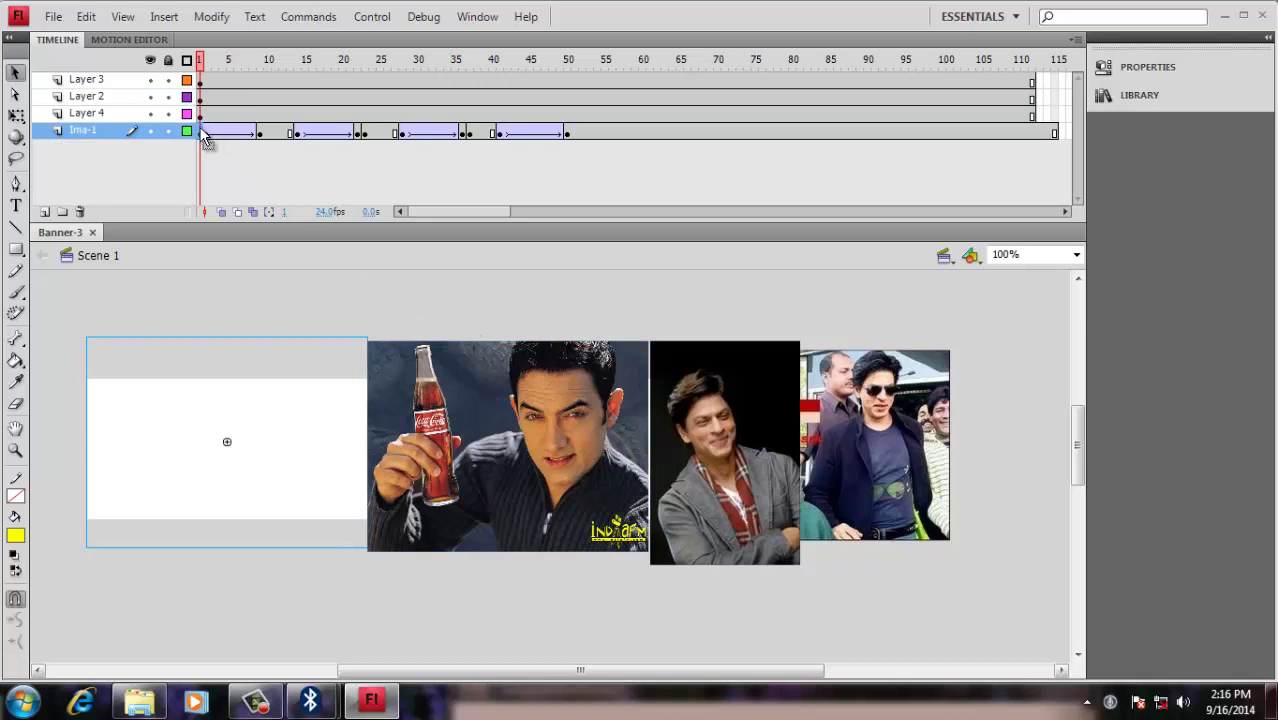
pyautogui.doubleClick(265, 408)
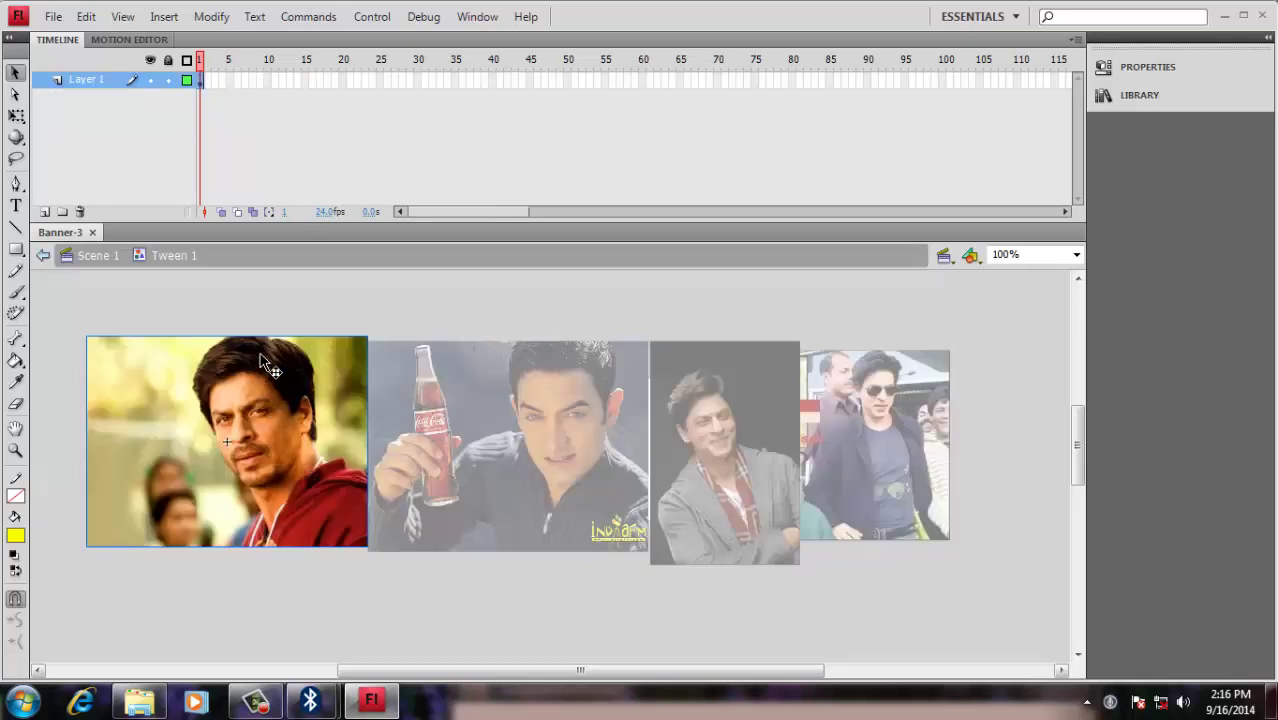
pyautogui.click(107, 256)
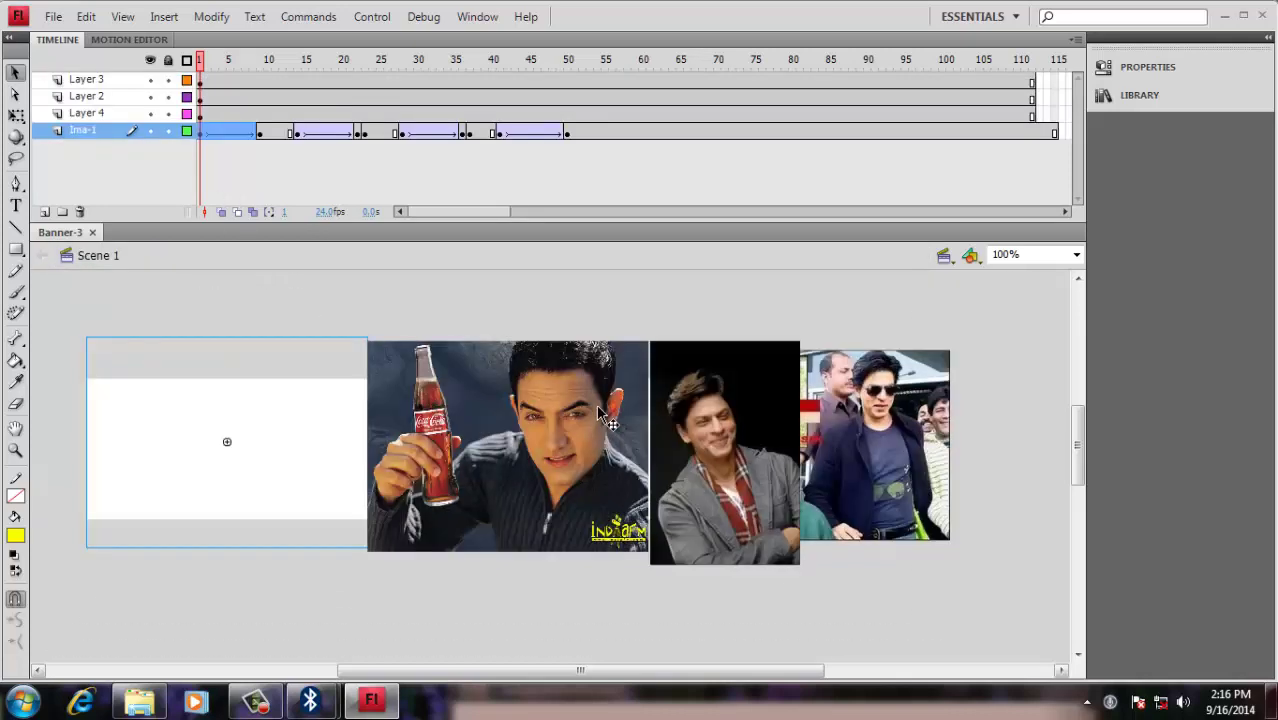
pyautogui.hotkey('ctrl', 'Return')
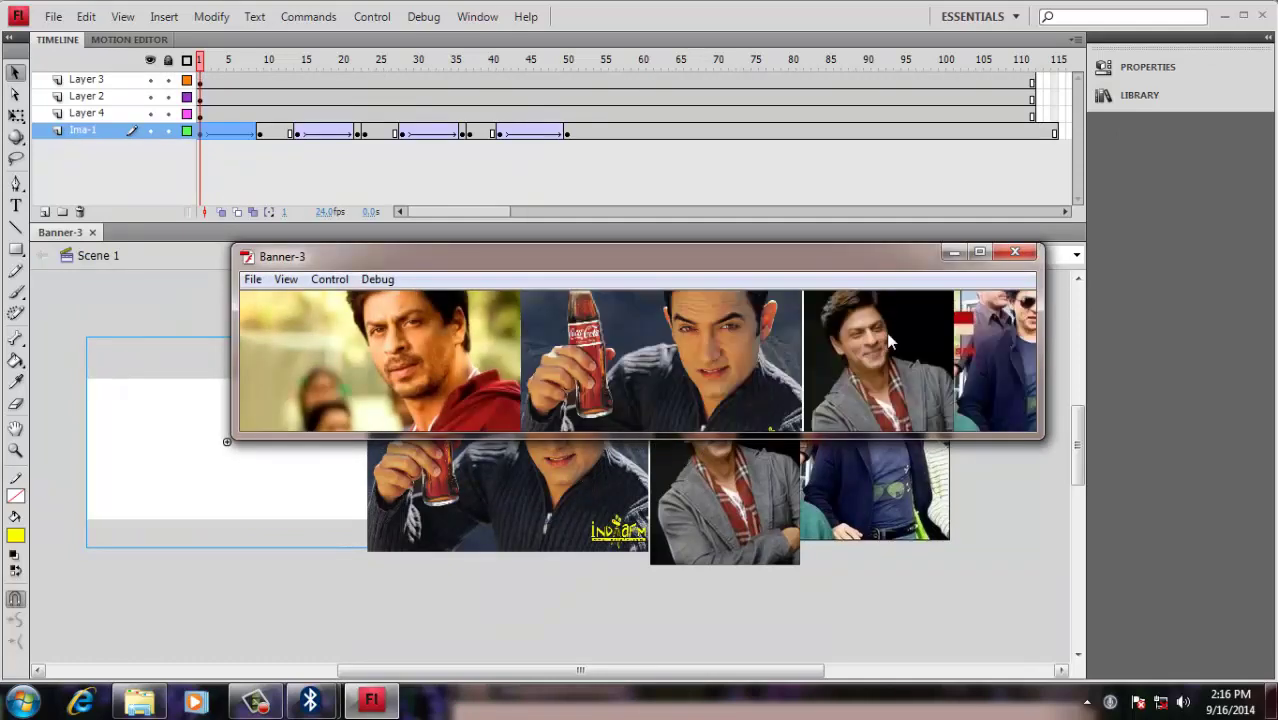
pyautogui.click(1015, 251)
# Look through the library for the Tween 1 and Tween 2 symbols and leave their names as they are
pyautogui.click(511, 375)
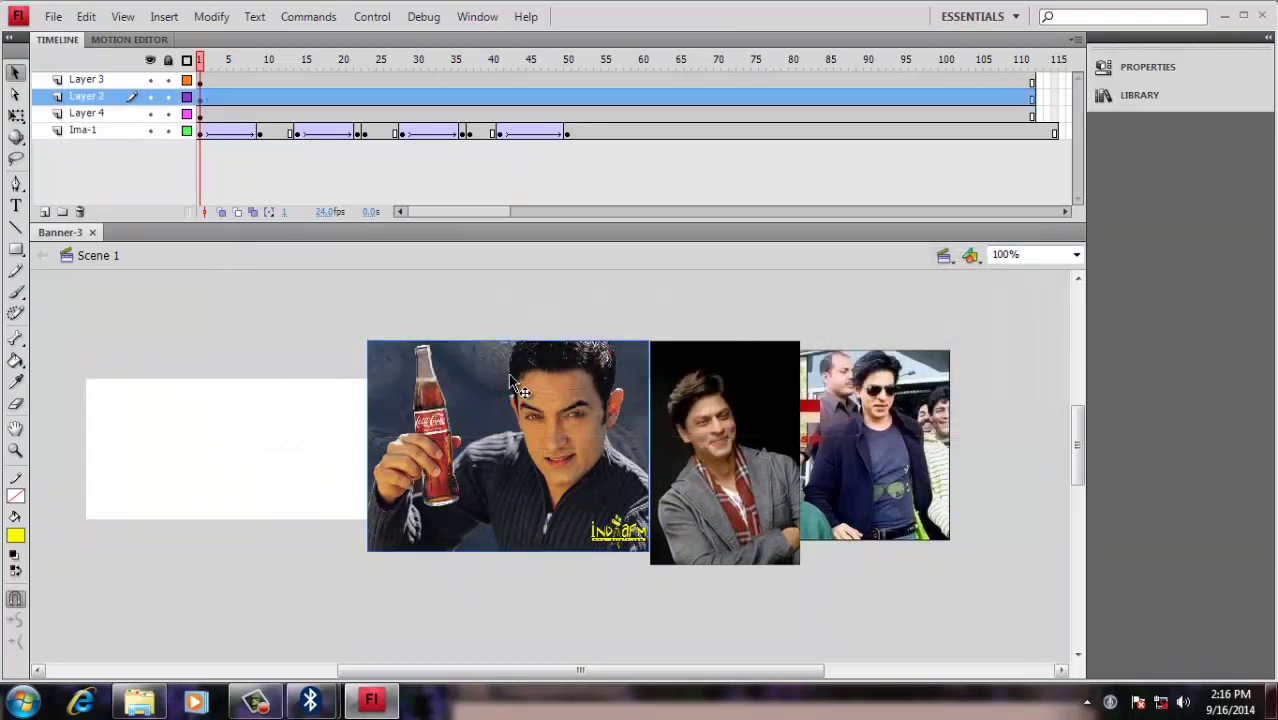
pyautogui.click(1146, 93)
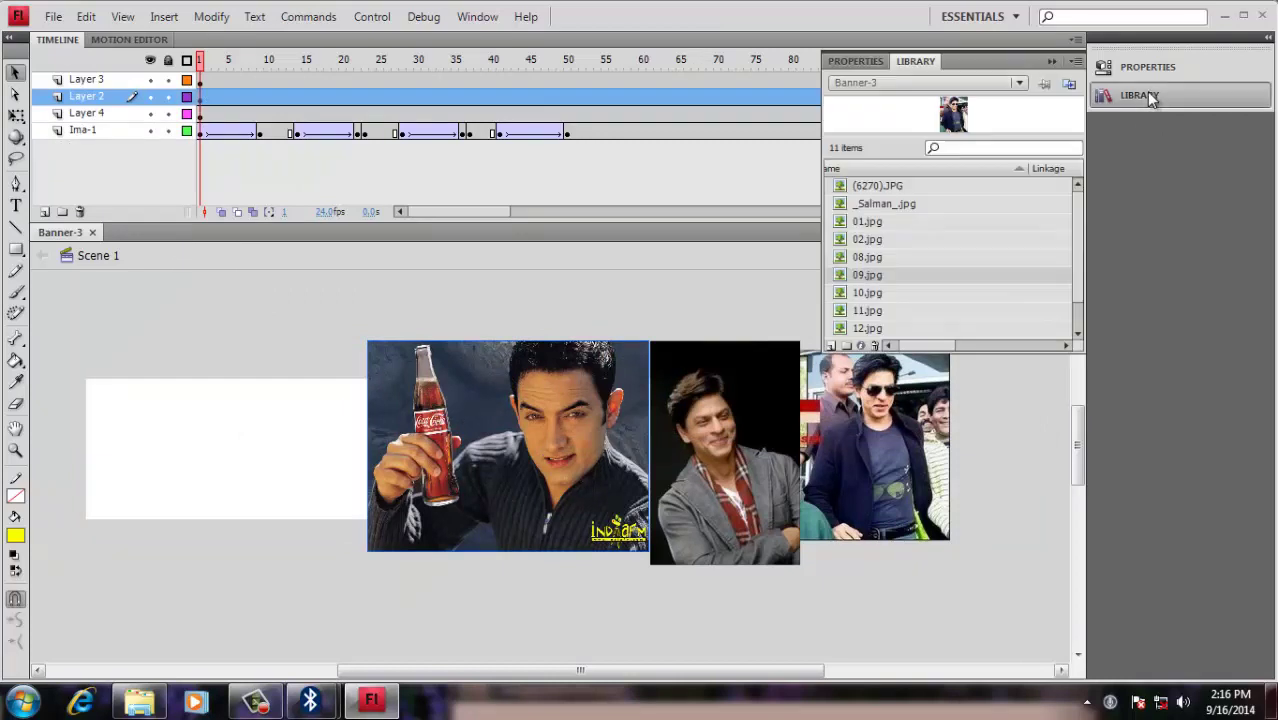
pyautogui.scroll(-2, 1080, 263)
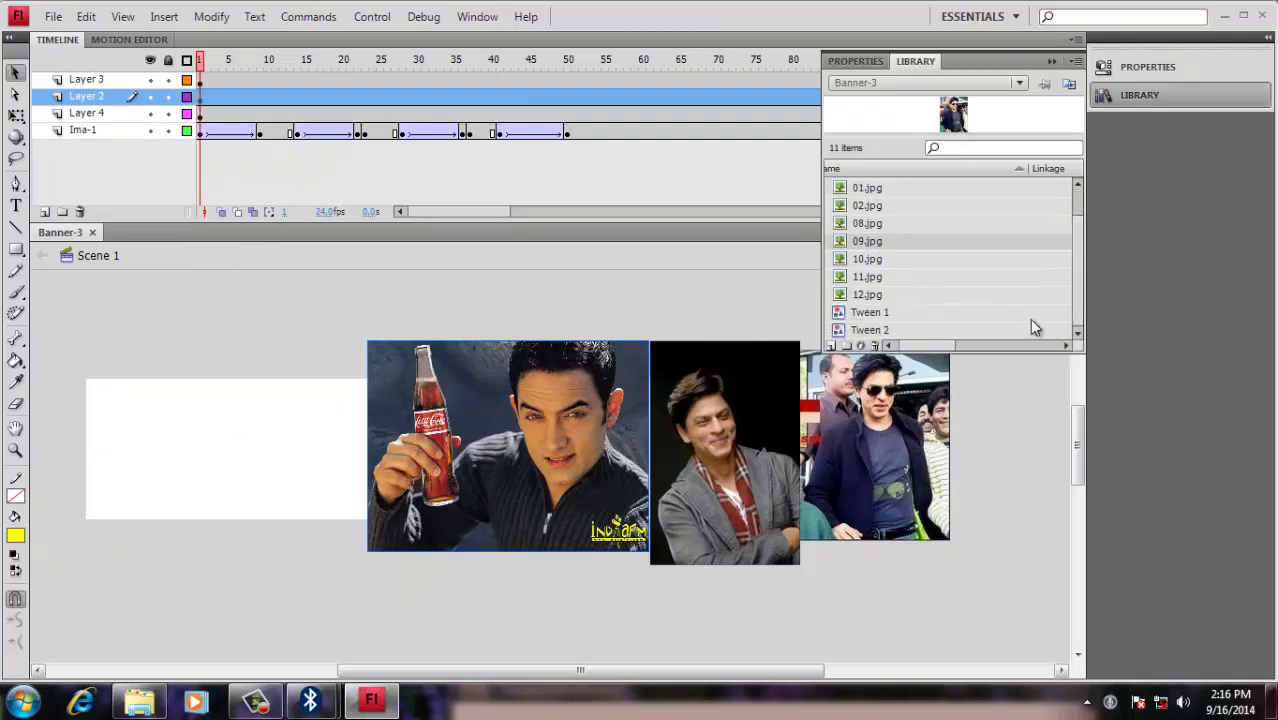
pyautogui.click(889, 311)
pyautogui.click(889, 311)
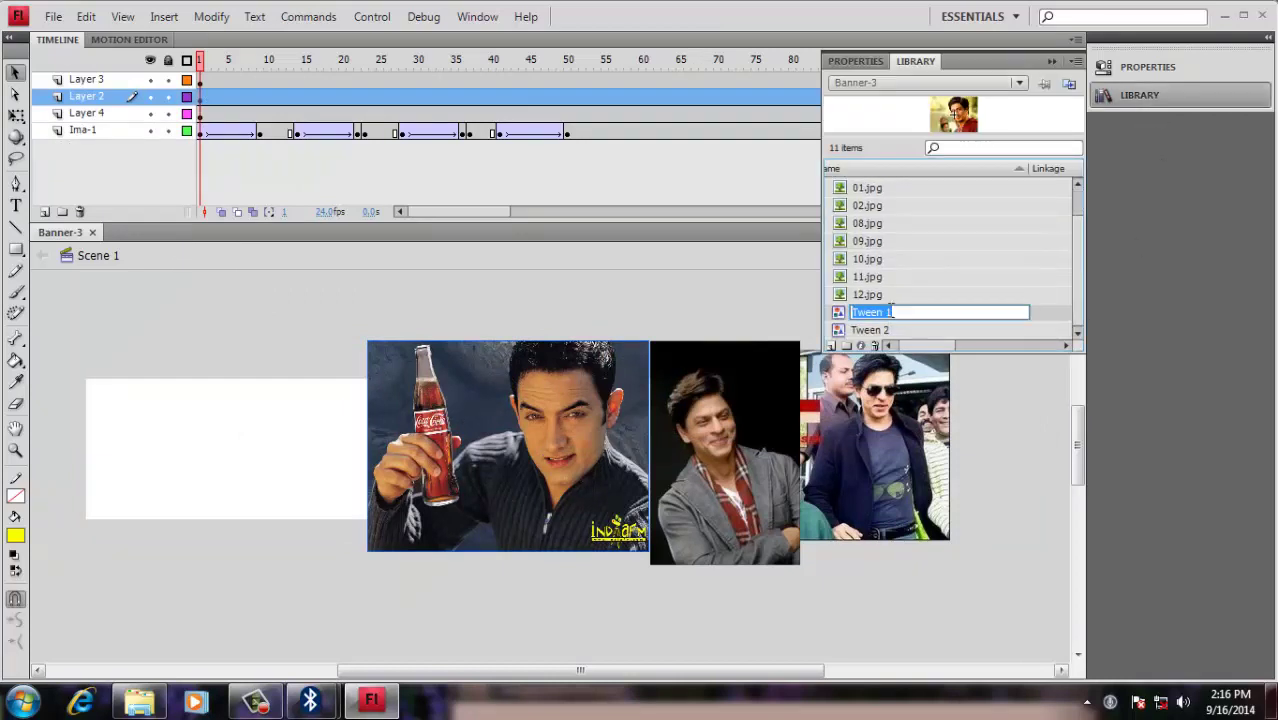
pyautogui.click(905, 328)
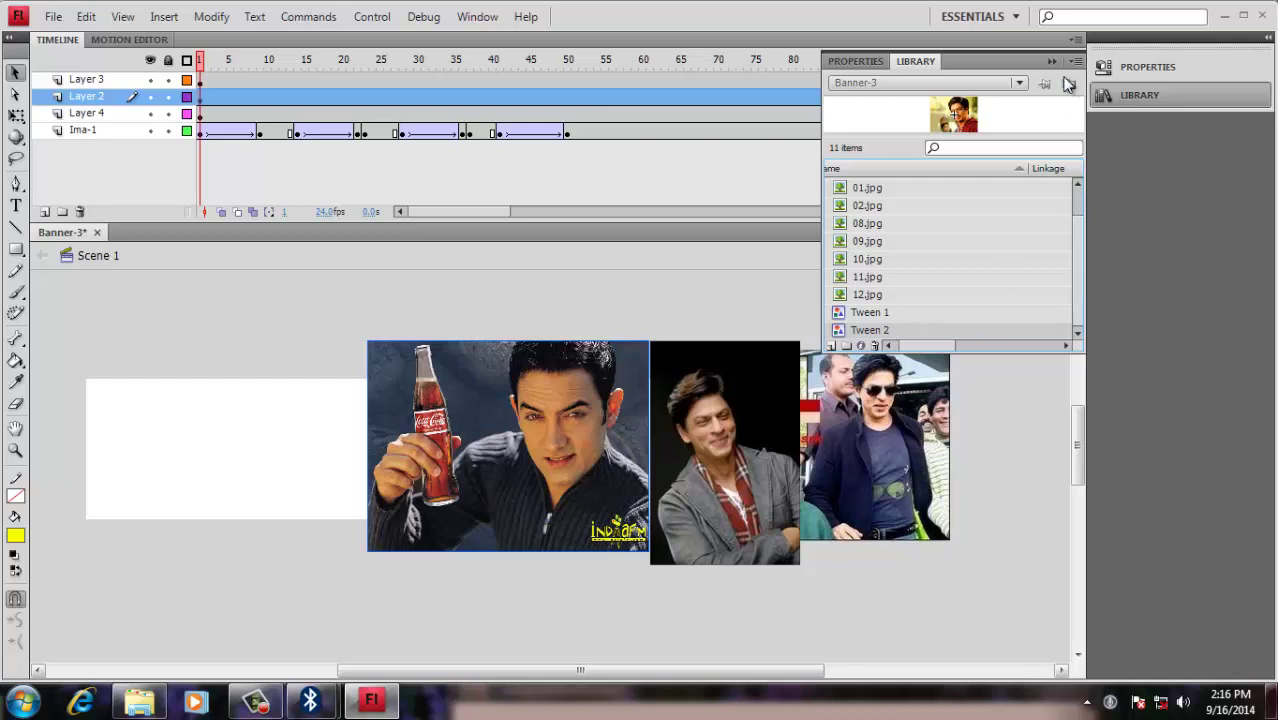
pyautogui.click(1150, 68)
pyautogui.click(352, 298)
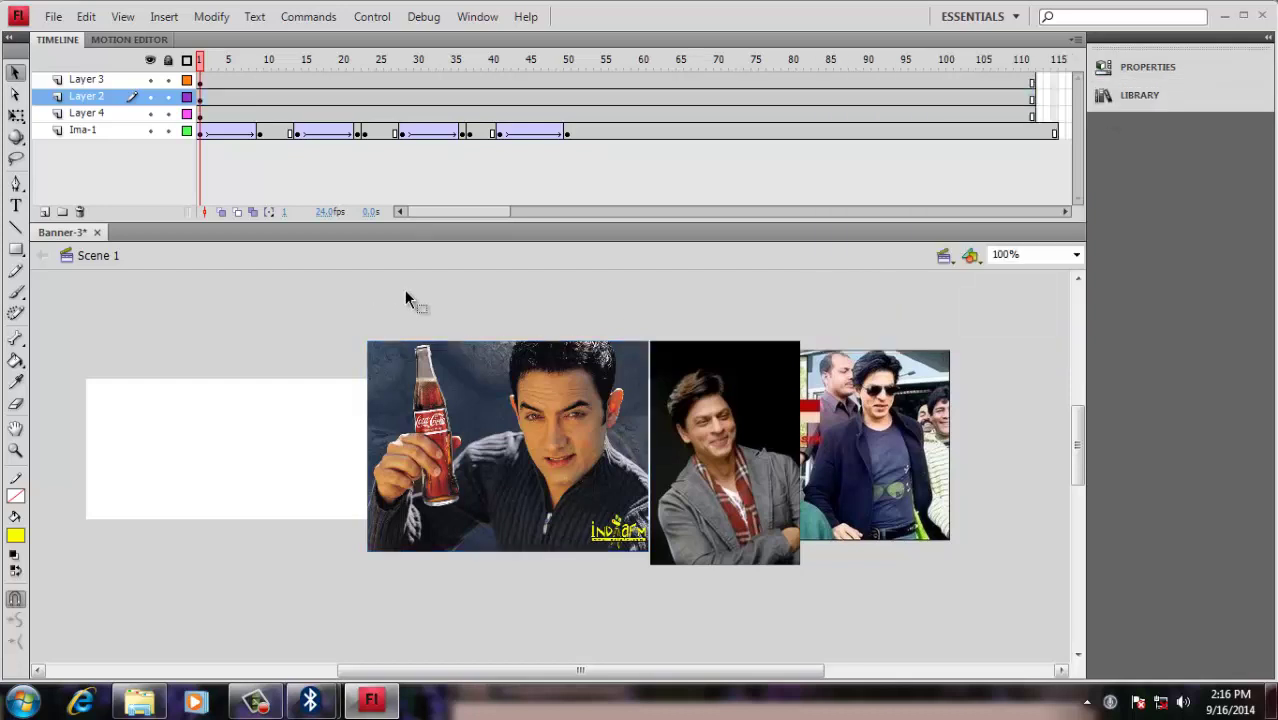
# Insert keyframes at frames 10 and 17 of Layer 2 and create a classic tween between them
pyautogui.click(448, 396)
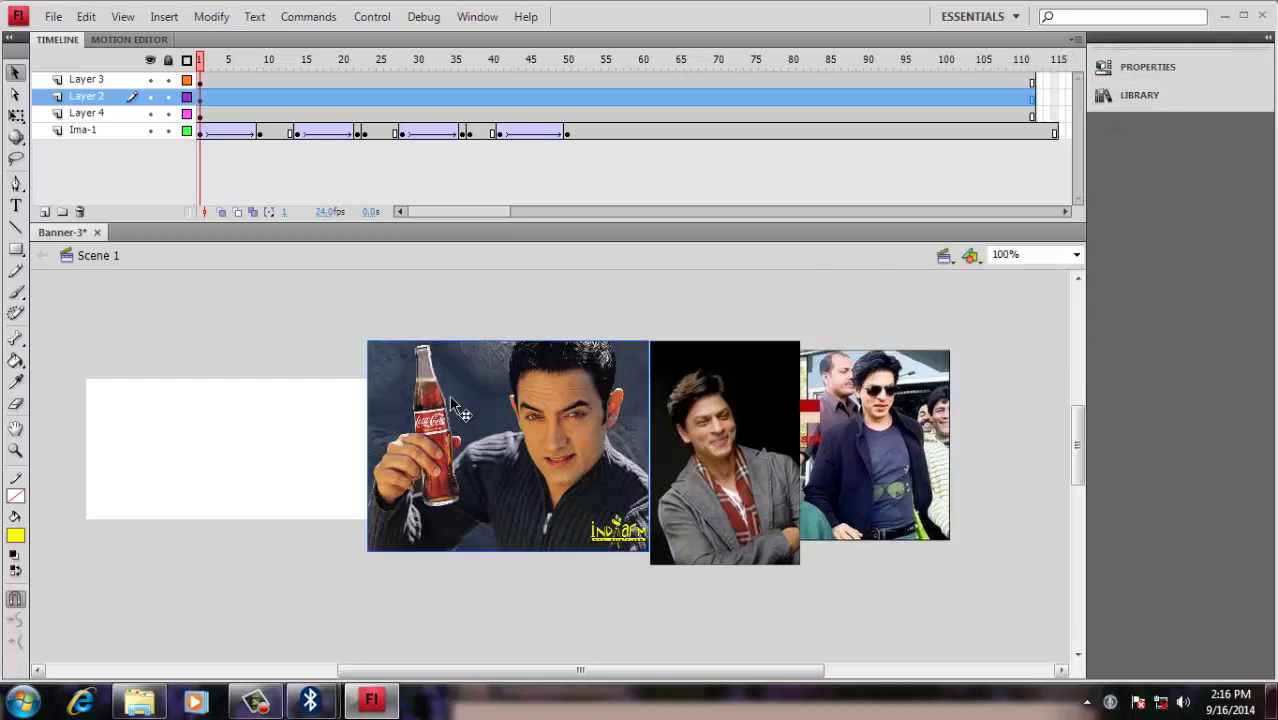
pyautogui.click(308, 272)
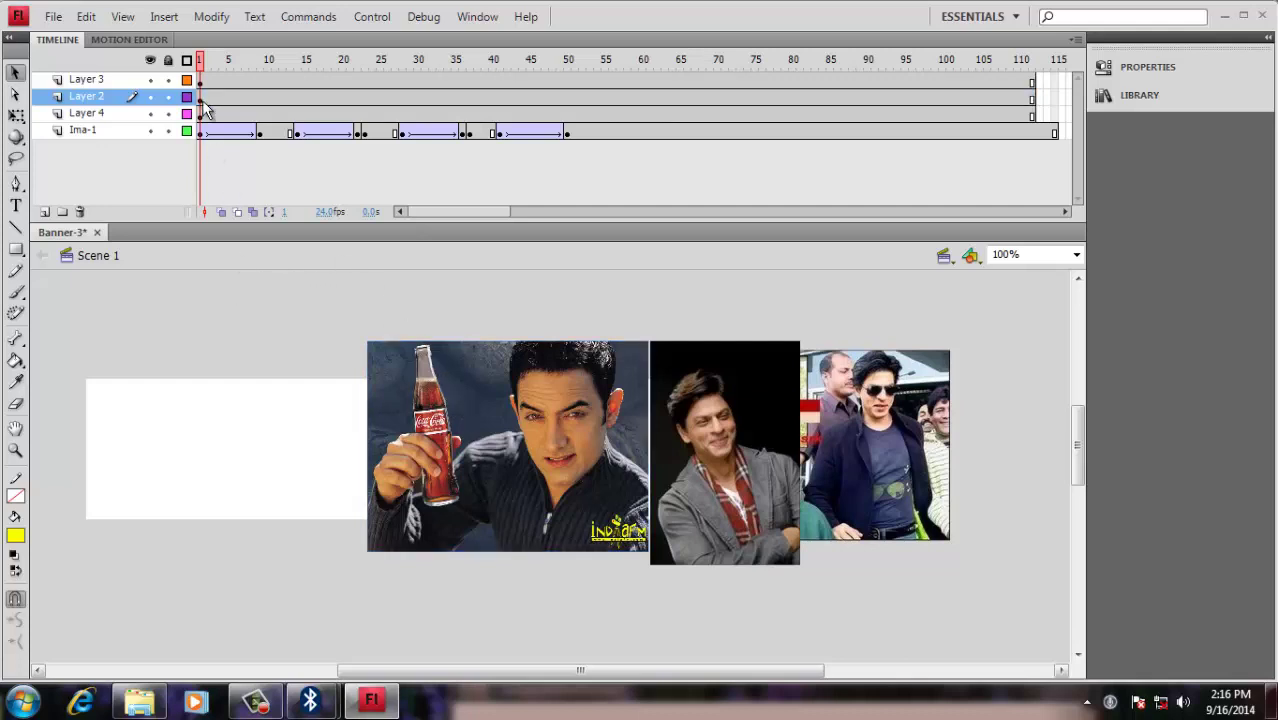
pyautogui.click(256, 97)
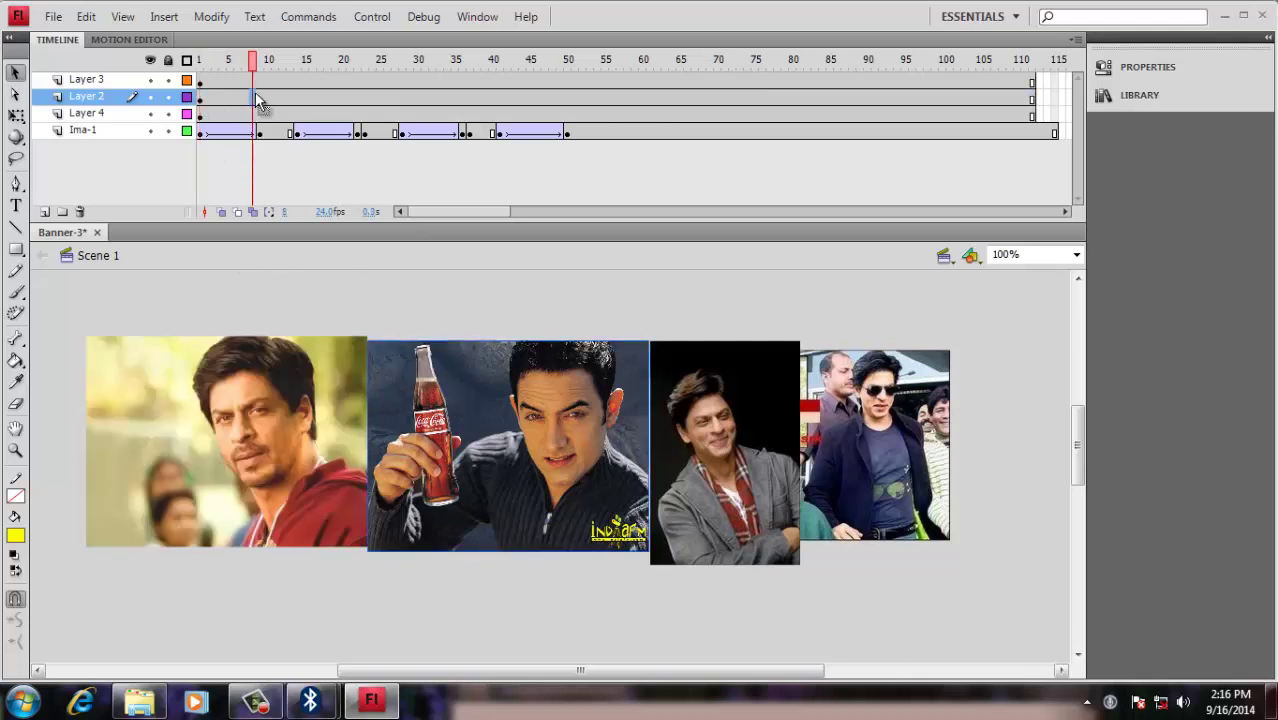
pyautogui.click(259, 97)
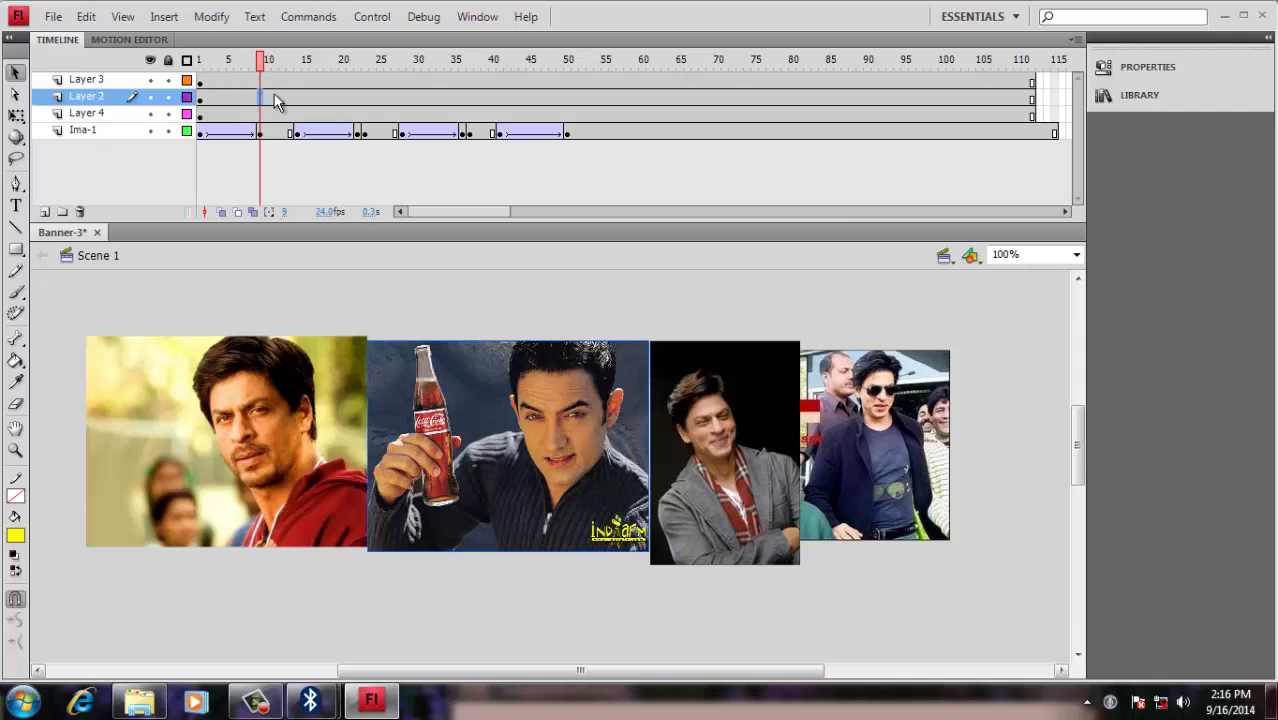
pyautogui.click(269, 96)
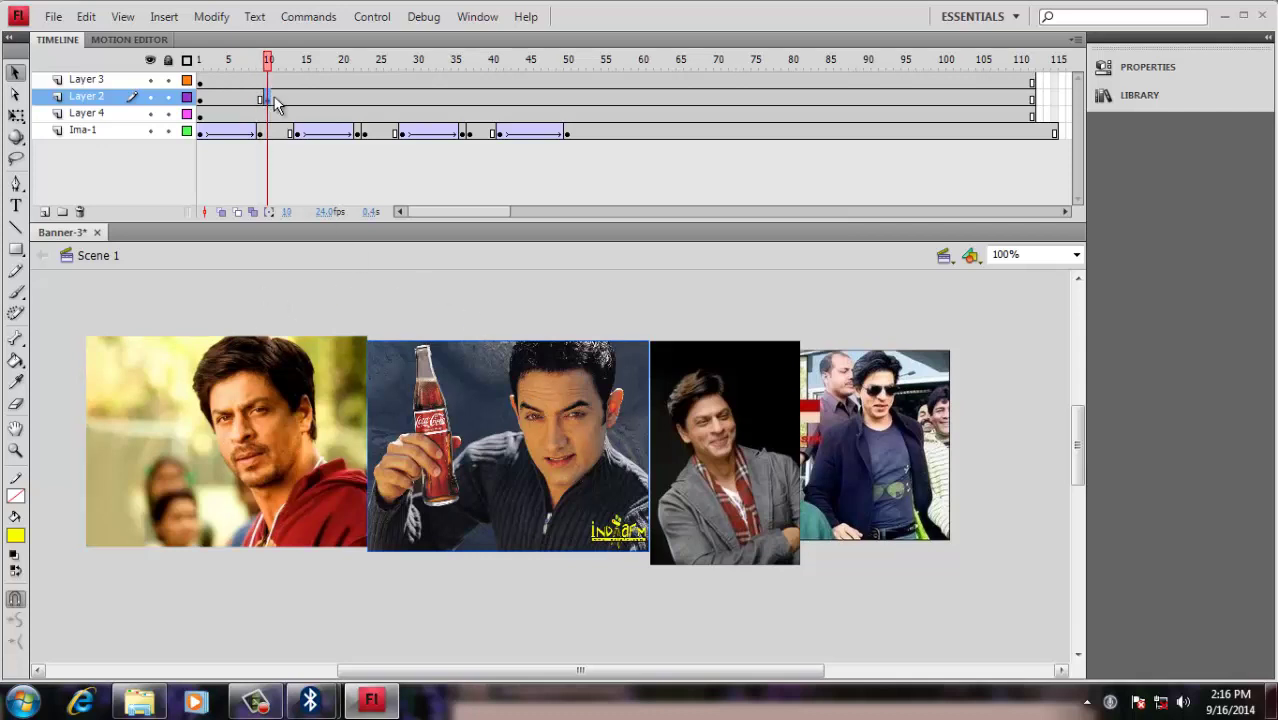
pyautogui.press('F6')
pyautogui.click(320, 97)
pyautogui.press('F6')
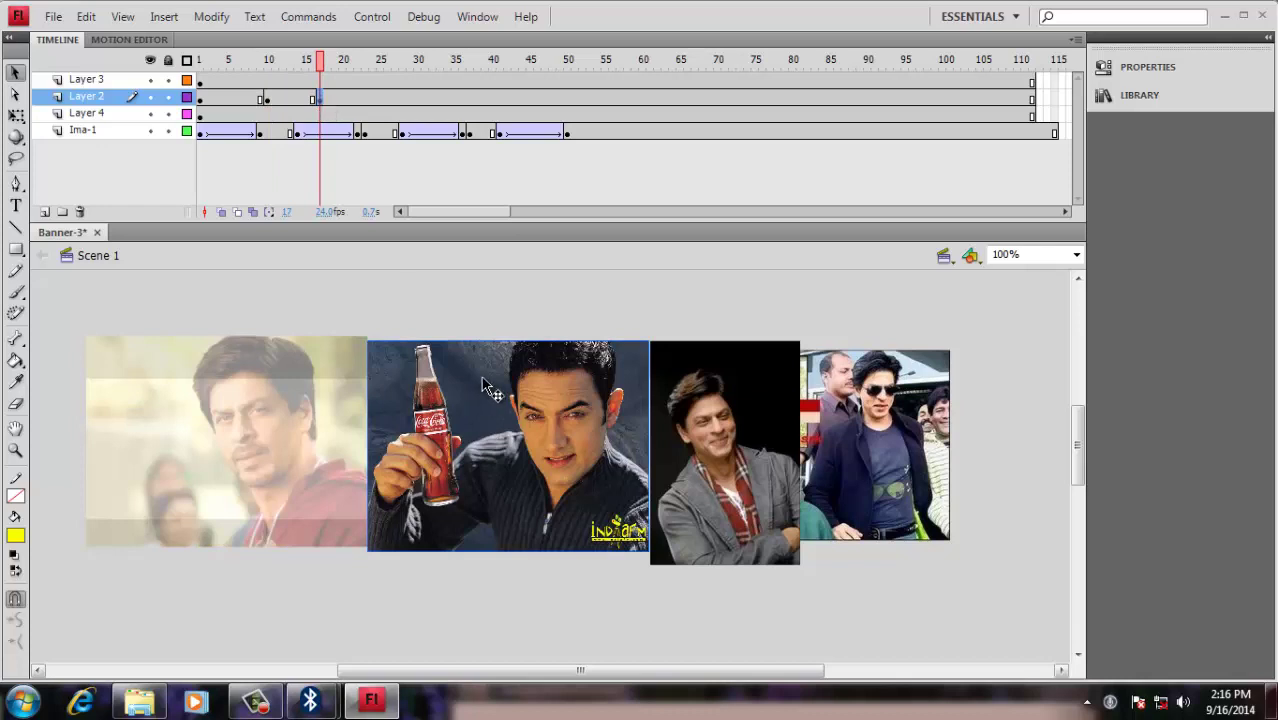
pyautogui.doubleClick(280, 97)
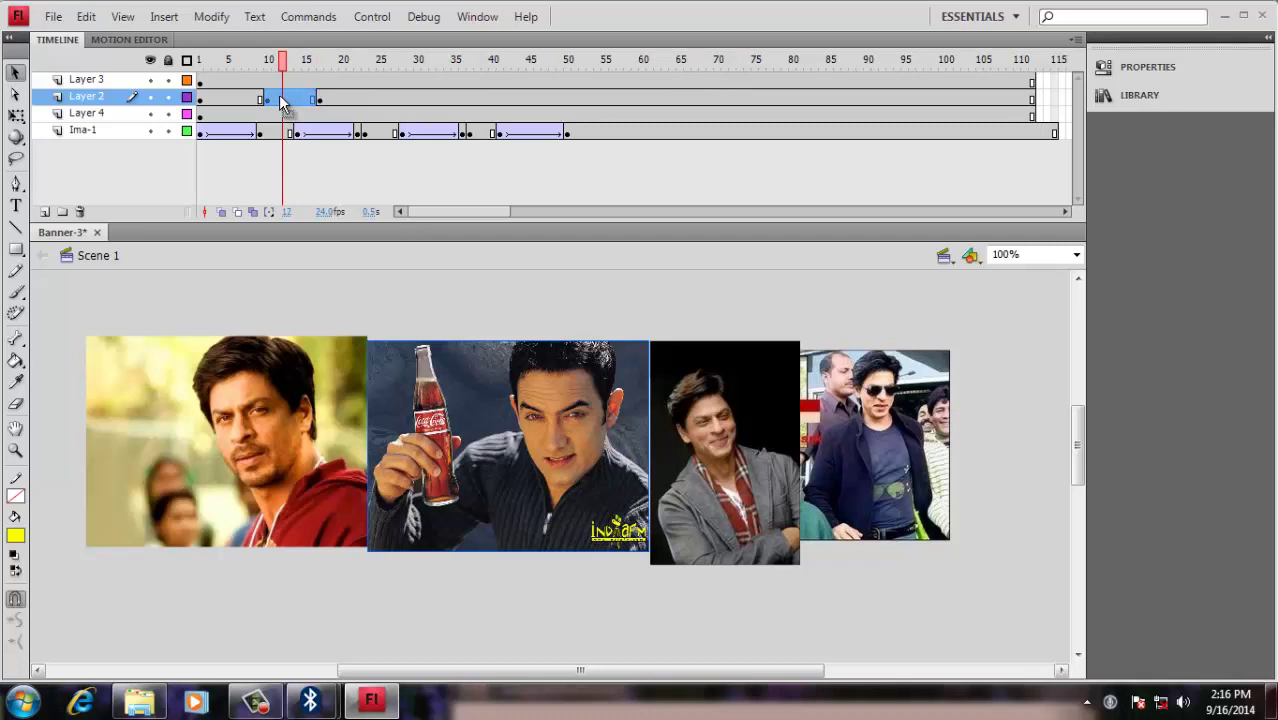
pyautogui.rightClick(281, 100)
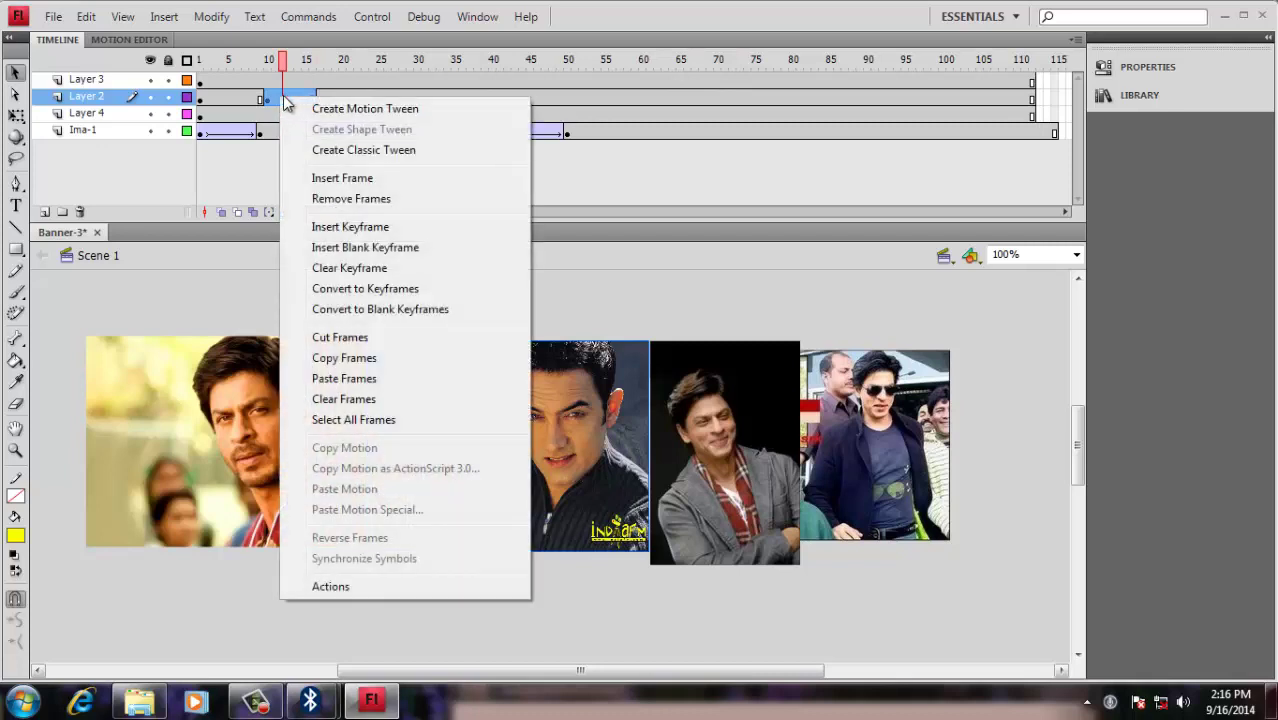
pyautogui.click(366, 151)
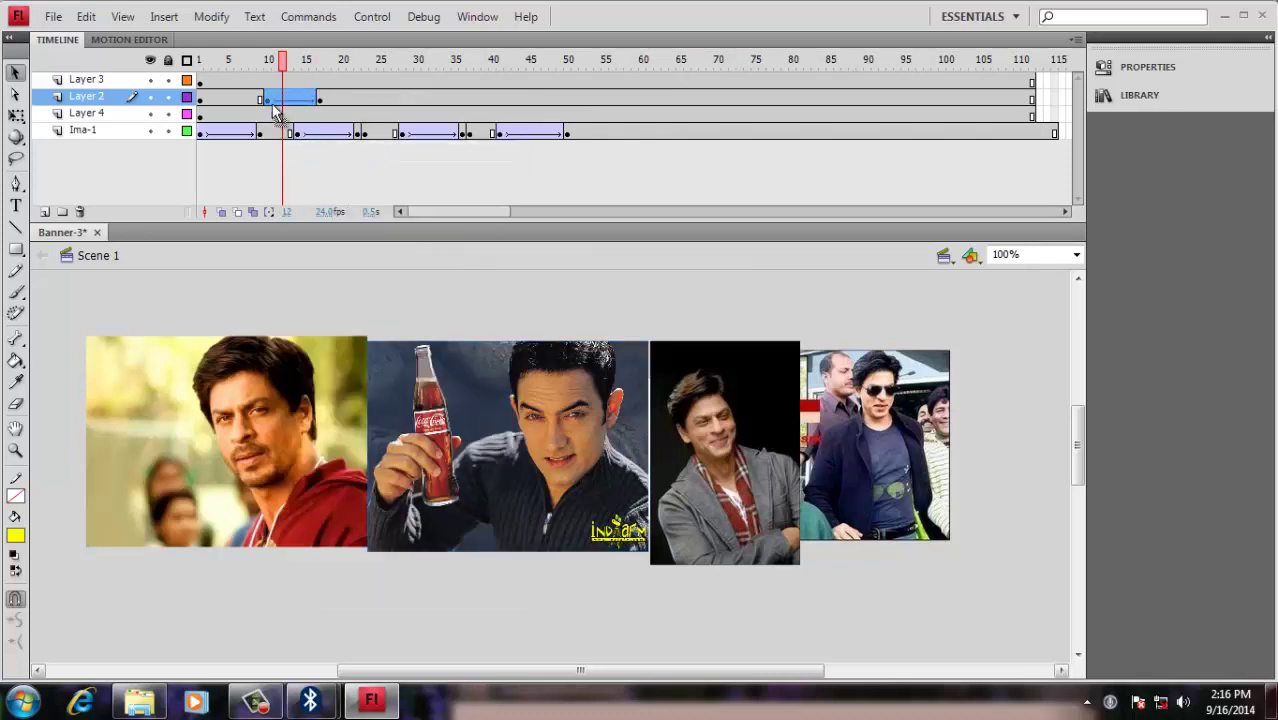
# Apply an Alpha color effect of 0% to the Layer 2 picture at frame 10
pyautogui.click(268, 97)
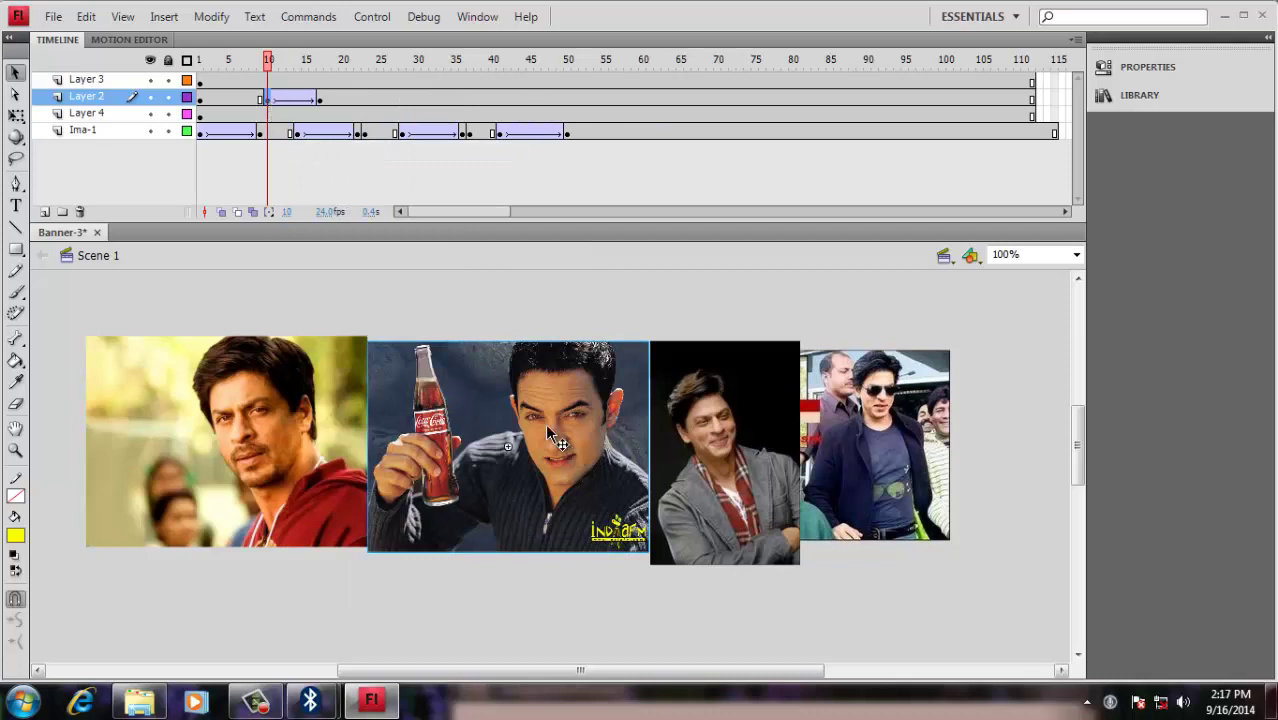
pyautogui.click(1160, 70)
pyautogui.click(992, 273)
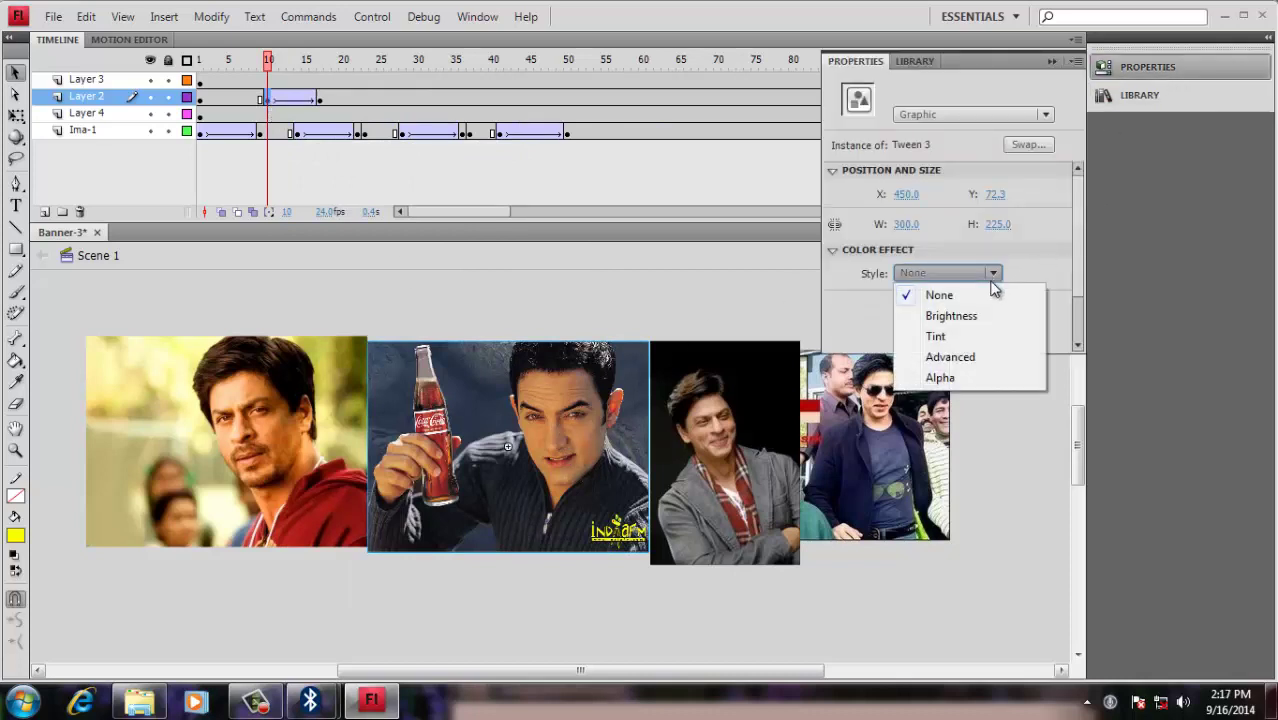
pyautogui.click(966, 376)
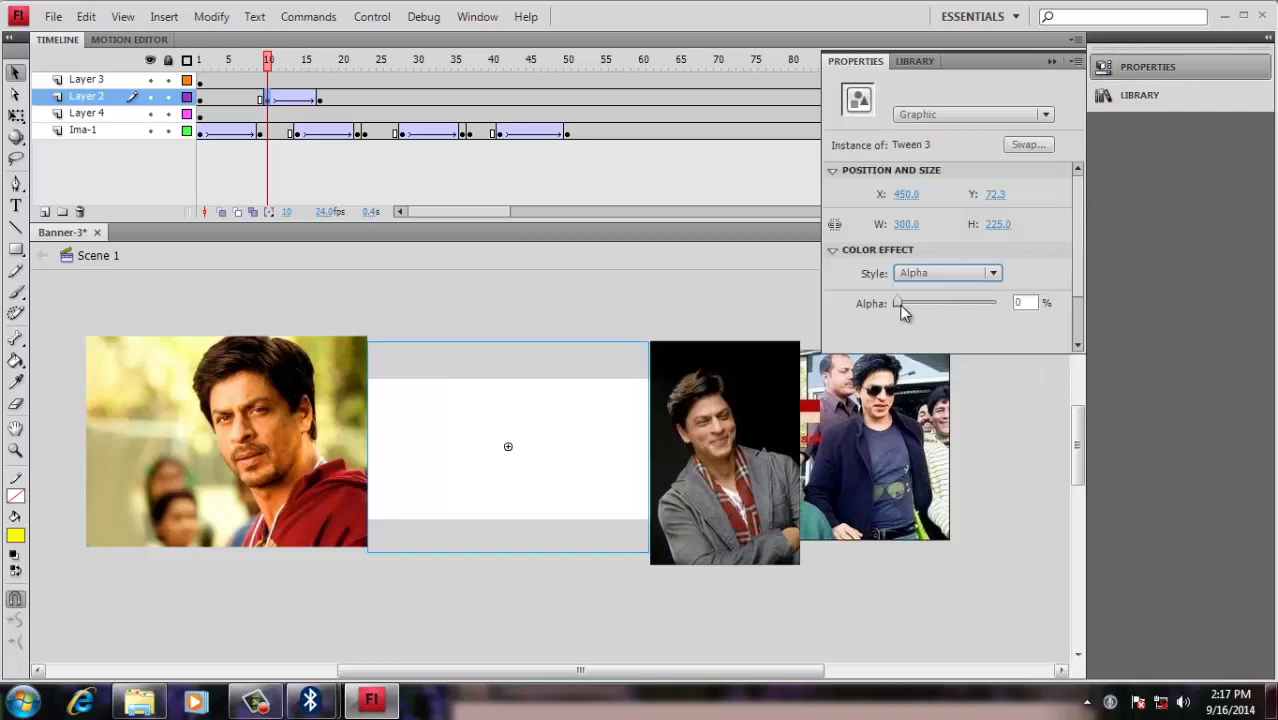
# Apply an Alpha color effect to the Layer 2 picture at frame 17 and raise it to full opacity
pyautogui.click(318, 97)
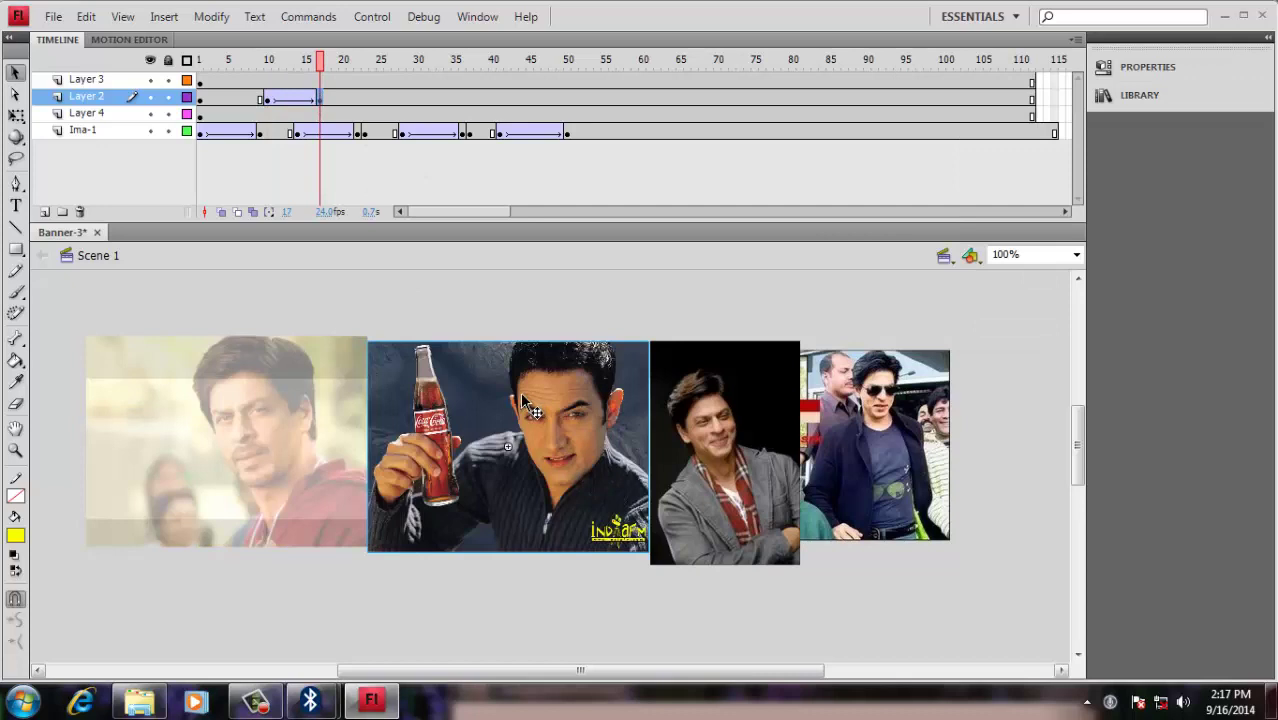
pyautogui.click(1141, 69)
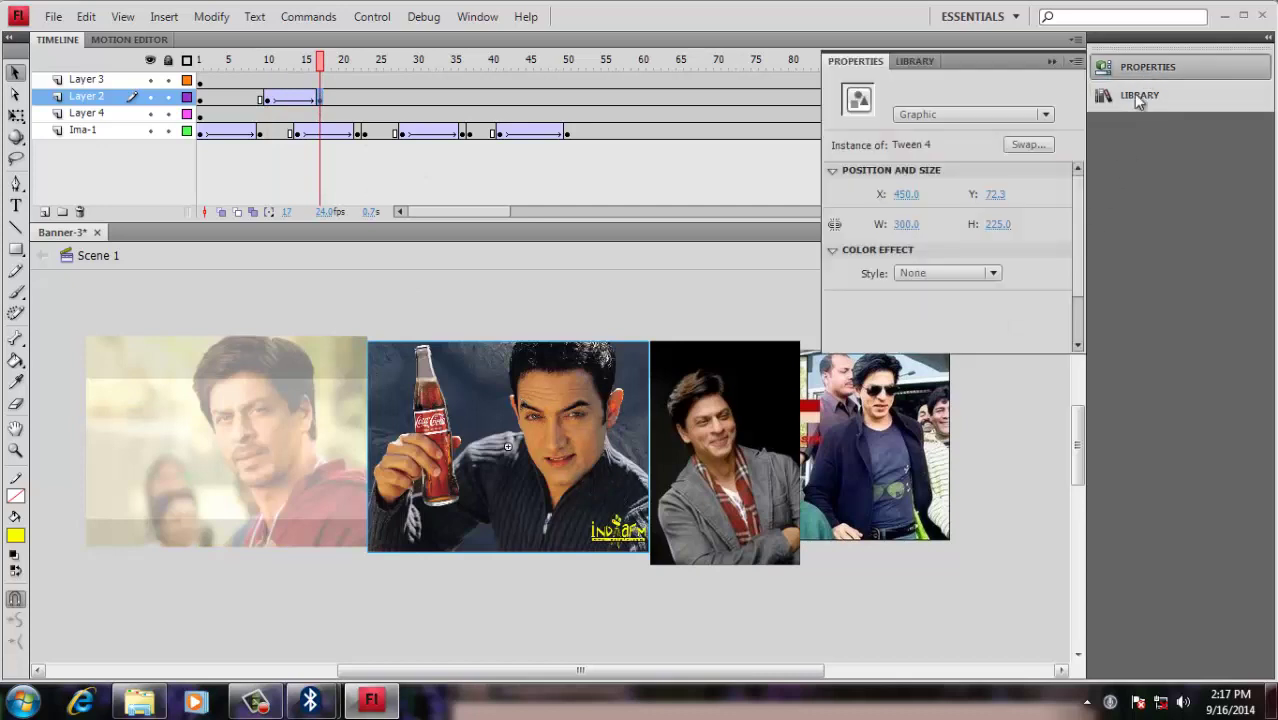
pyautogui.click(995, 273)
pyautogui.click(938, 378)
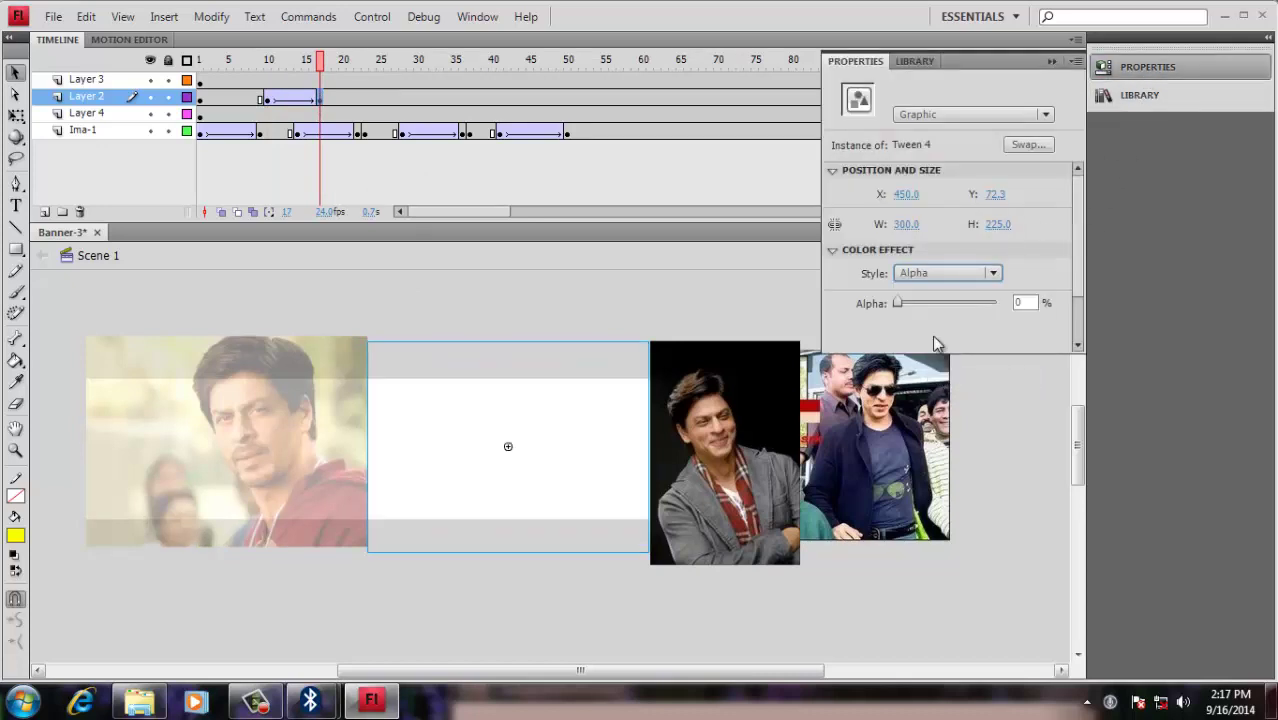
pyautogui.moveTo(897, 303); pyautogui.dragTo(1010, 305)
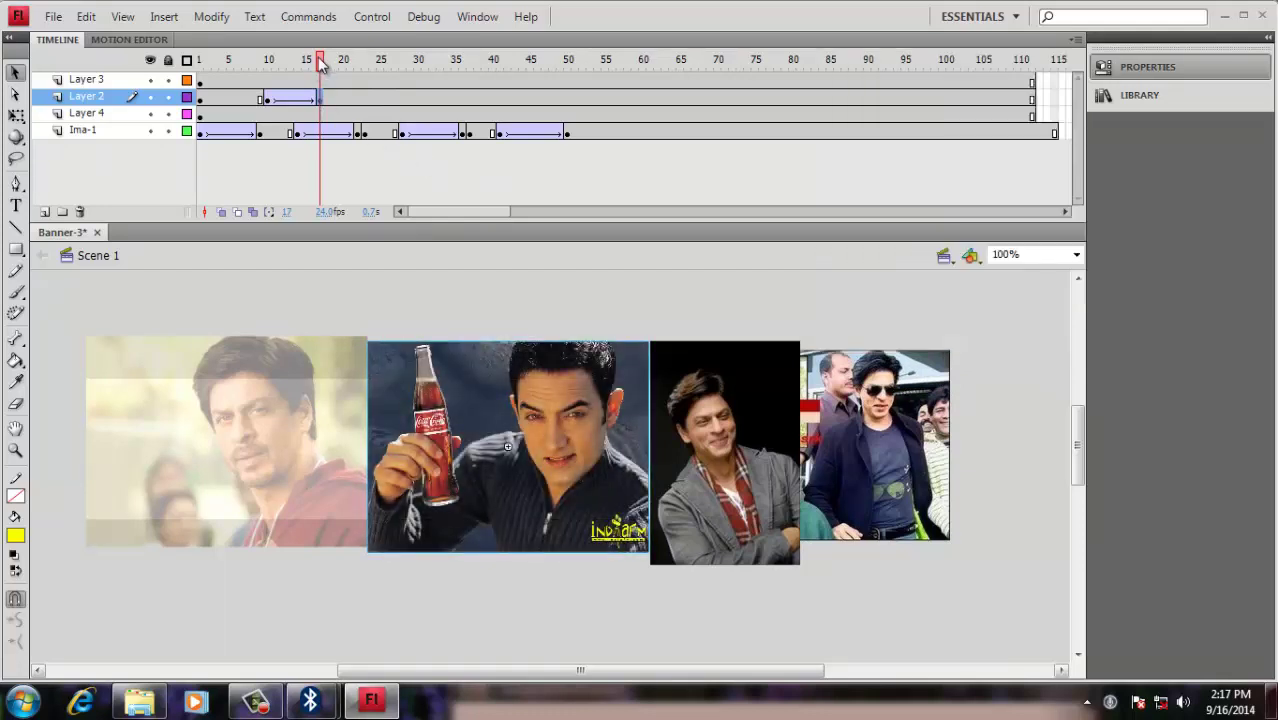
# Play the animation from frame 1 and scrub between frames 10 and 15 to review the Layer 2 fade
pyautogui.moveTo(320, 60); pyautogui.dragTo(197, 62)
pyautogui.press('Return')
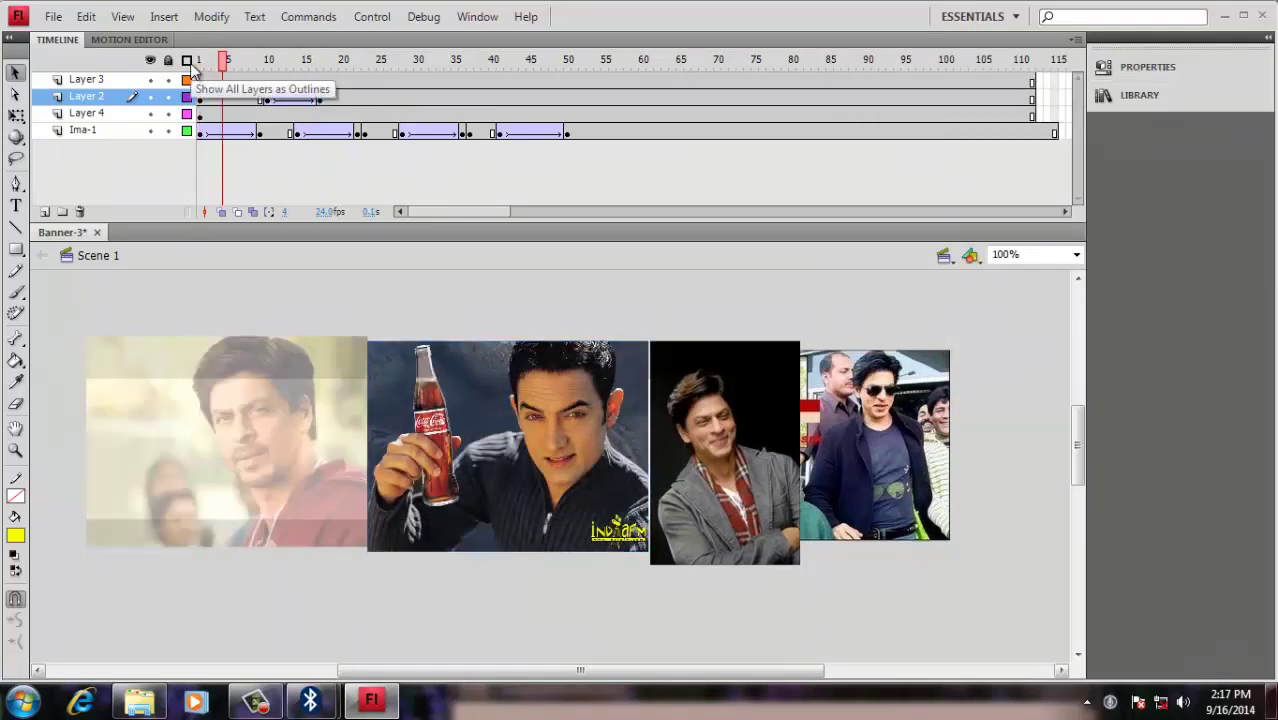
pyautogui.click(268, 63)
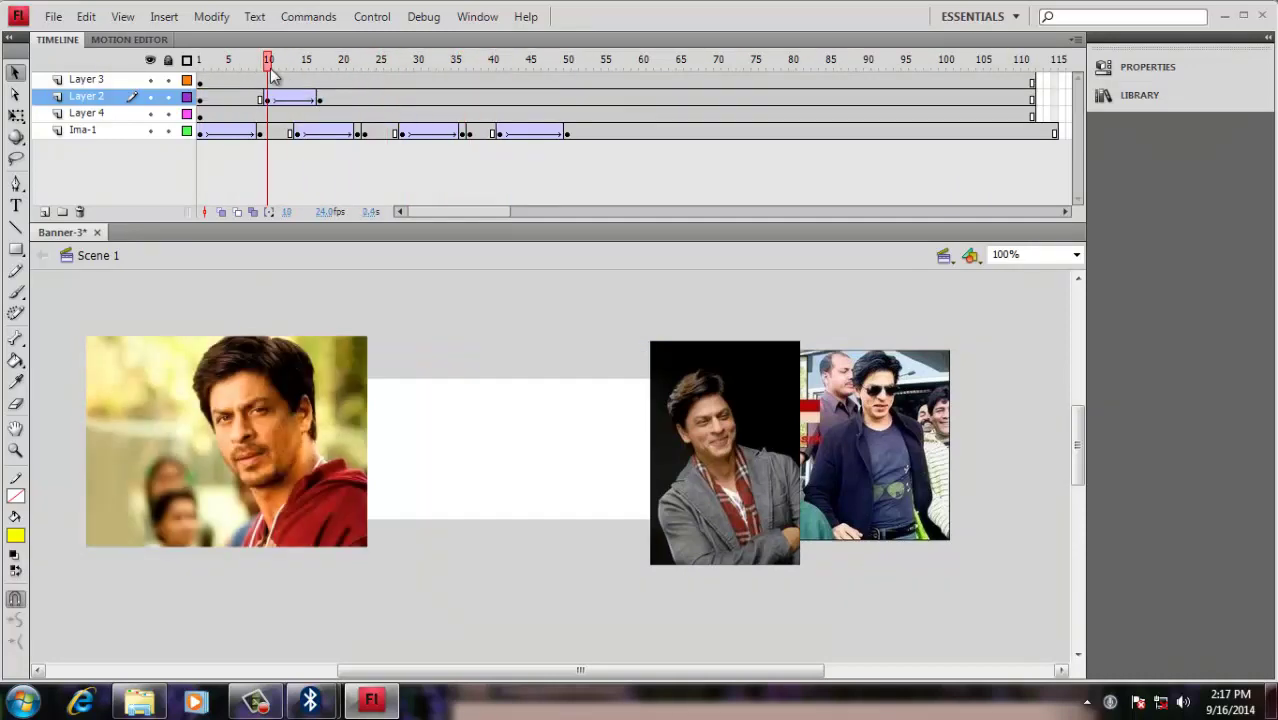
pyautogui.click(310, 64)
pyautogui.moveTo(310, 64)
pyautogui.mouseDown()
pyautogui.moveTo(286, 62)
pyautogui.moveTo(305, 62)
pyautogui.mouseUp()
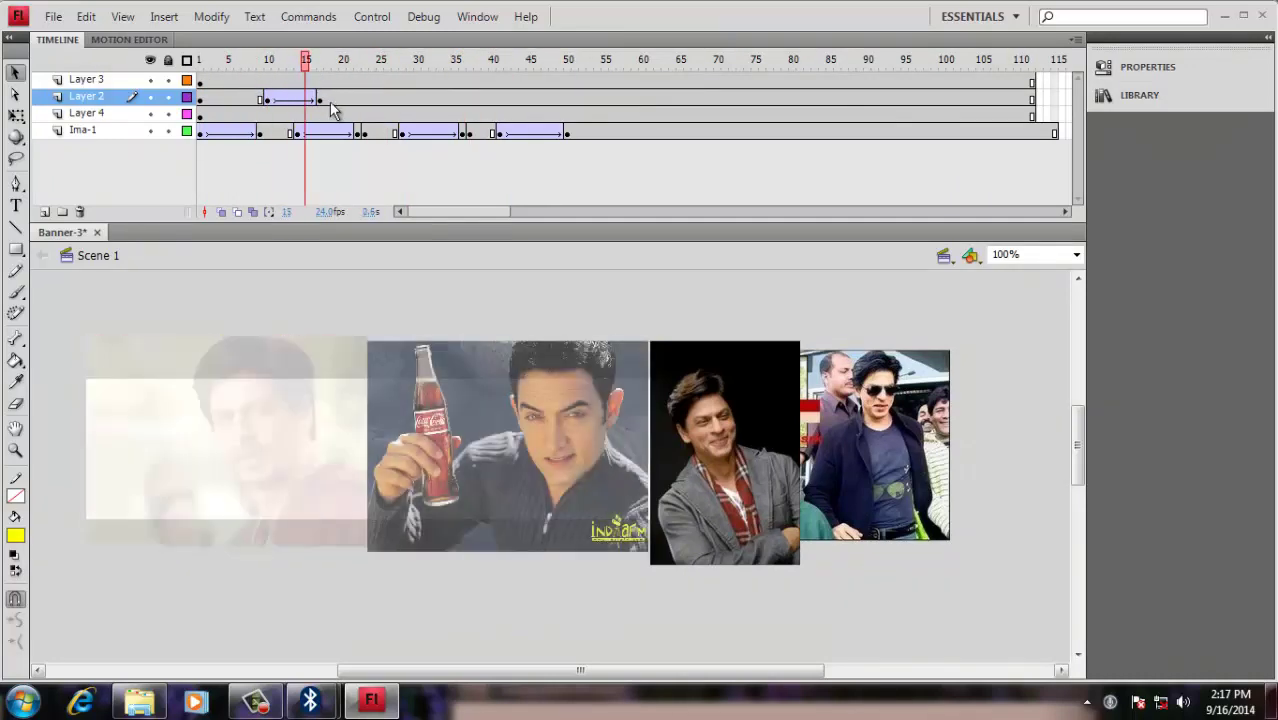
# Copy the tweened frames 10 to 17 of Layer 2
pyautogui.click(266, 100)
pyautogui.rightClick(319, 100)
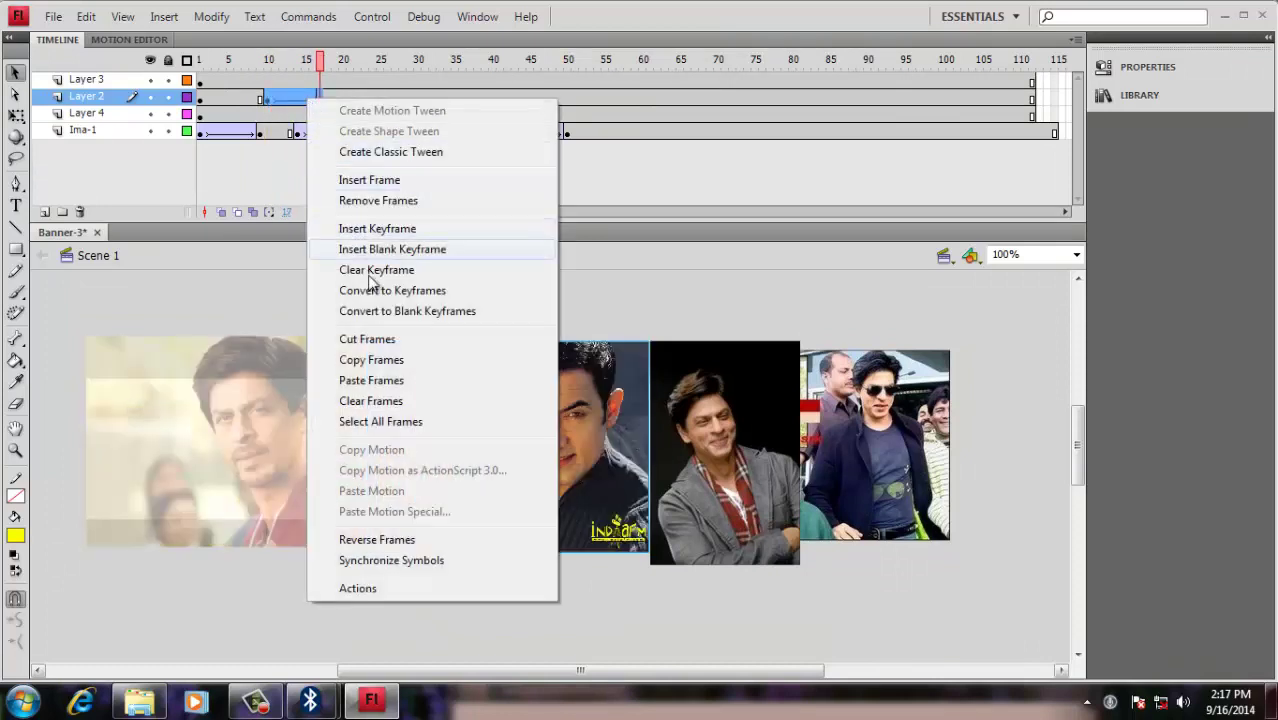
pyautogui.click(388, 358)
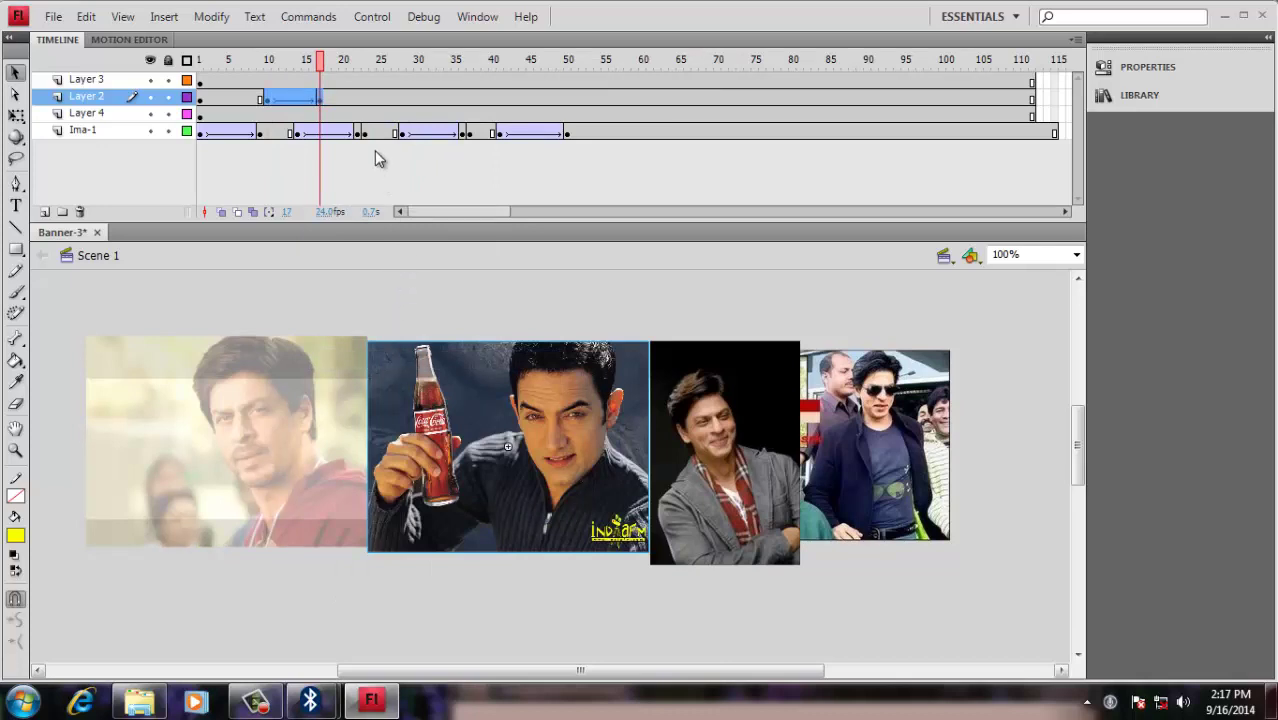
# Add keyframes at frames 24 and 31 of Layer 2 and paste the copied fade frames over that span
pyautogui.click(372, 98)
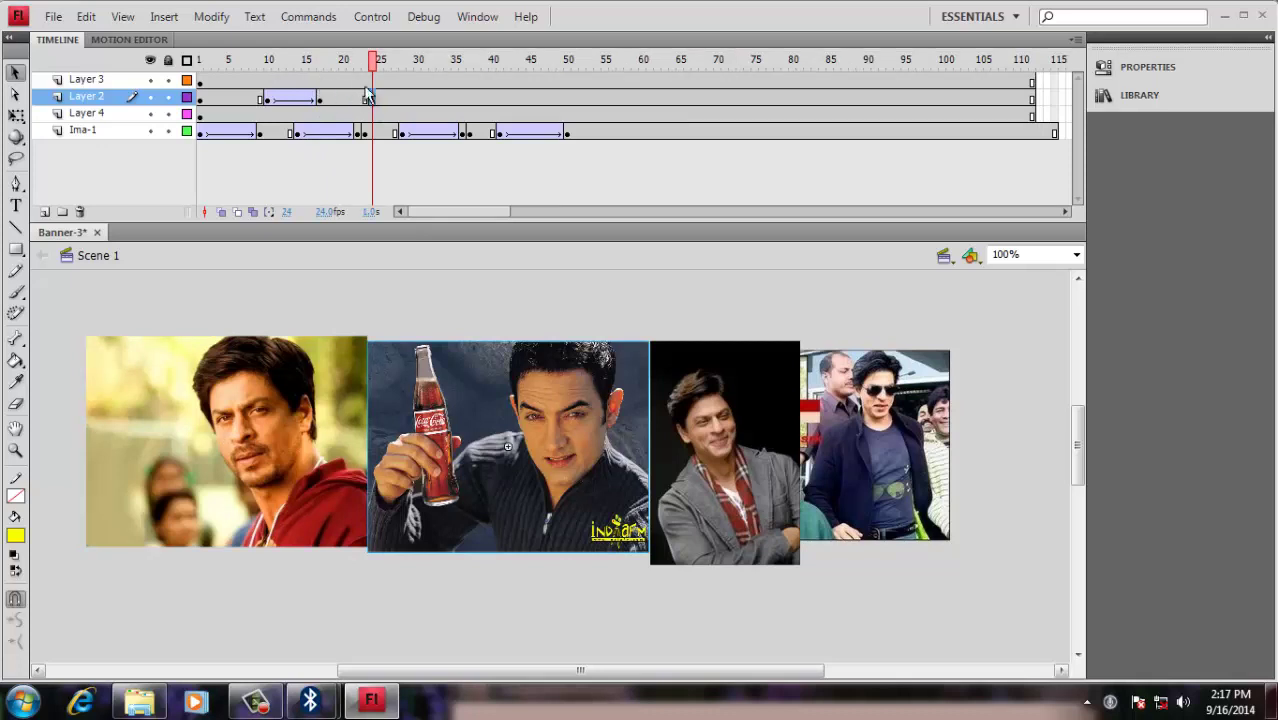
pyautogui.click(421, 94)
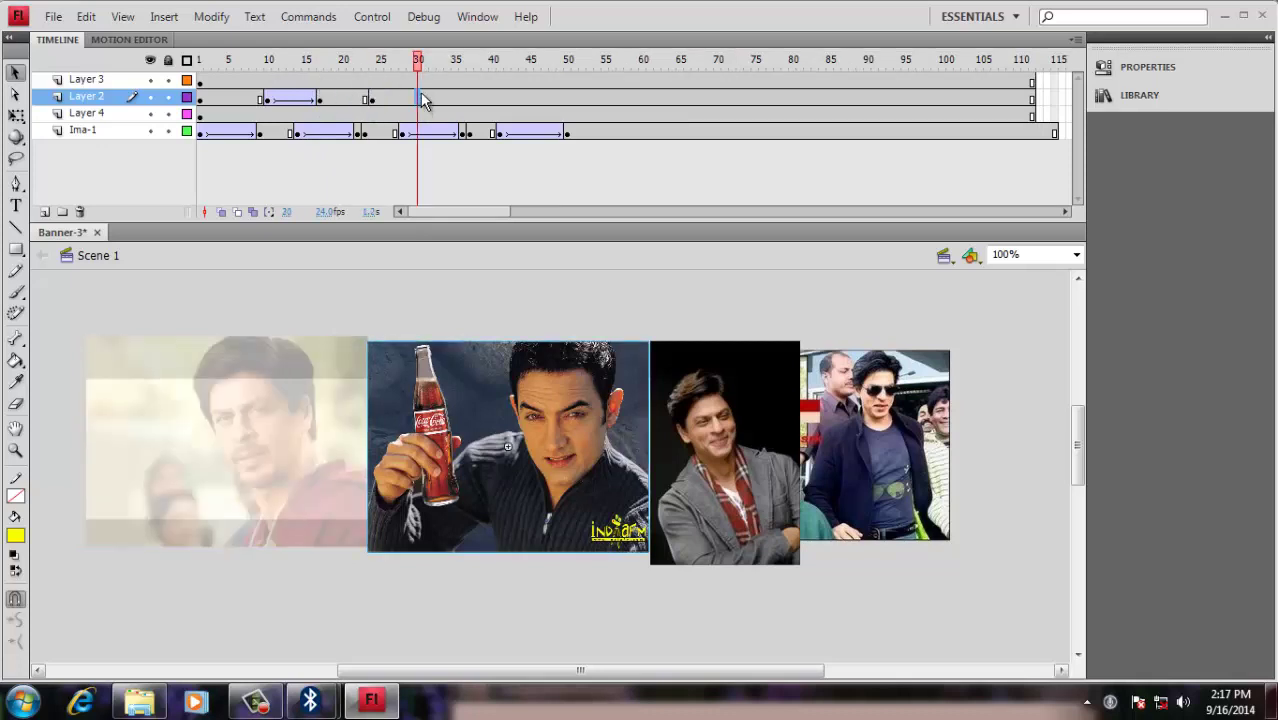
pyautogui.click(426, 95)
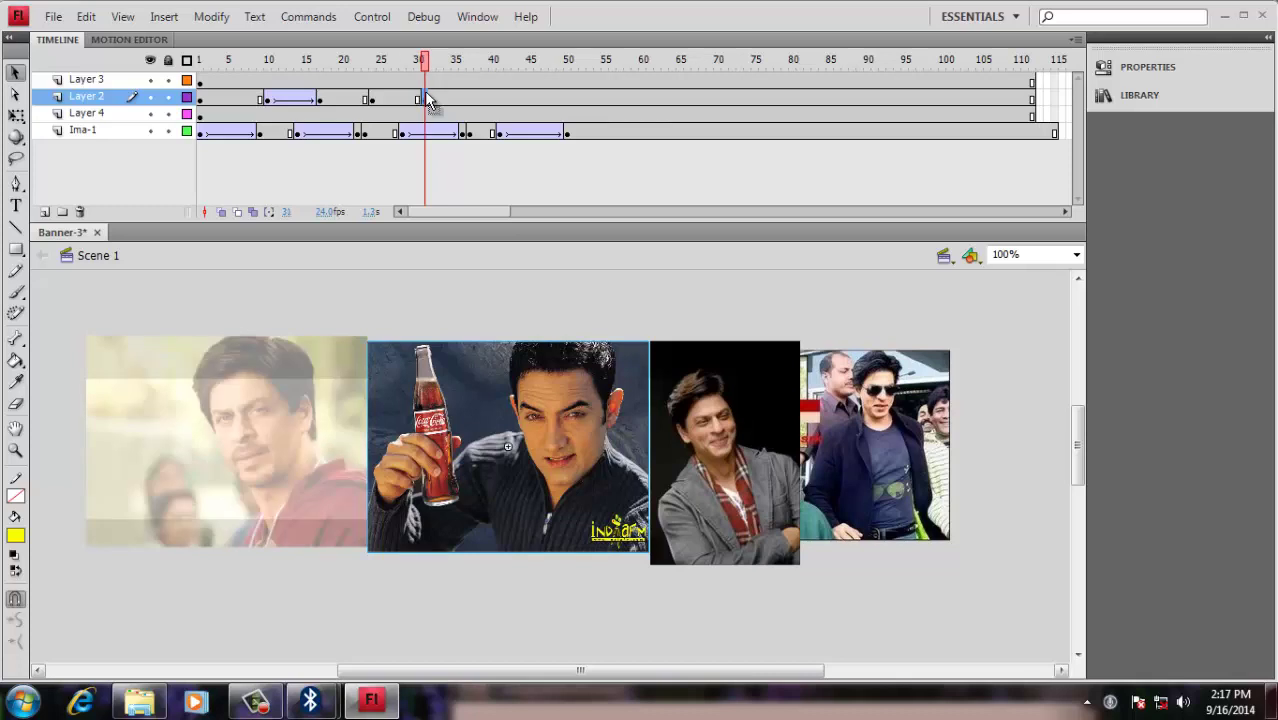
pyautogui.click(380, 98)
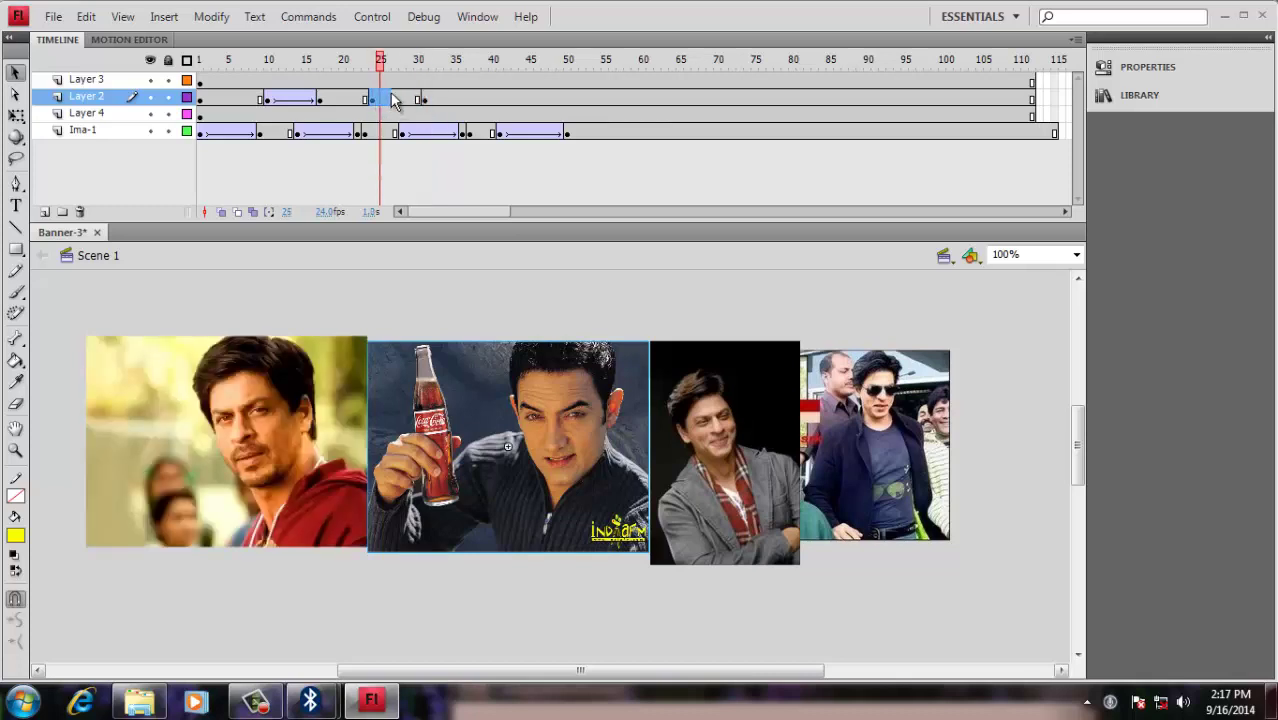
pyautogui.moveTo(393, 100); pyautogui.dragTo(420, 100)
pyautogui.rightClick(420, 100)
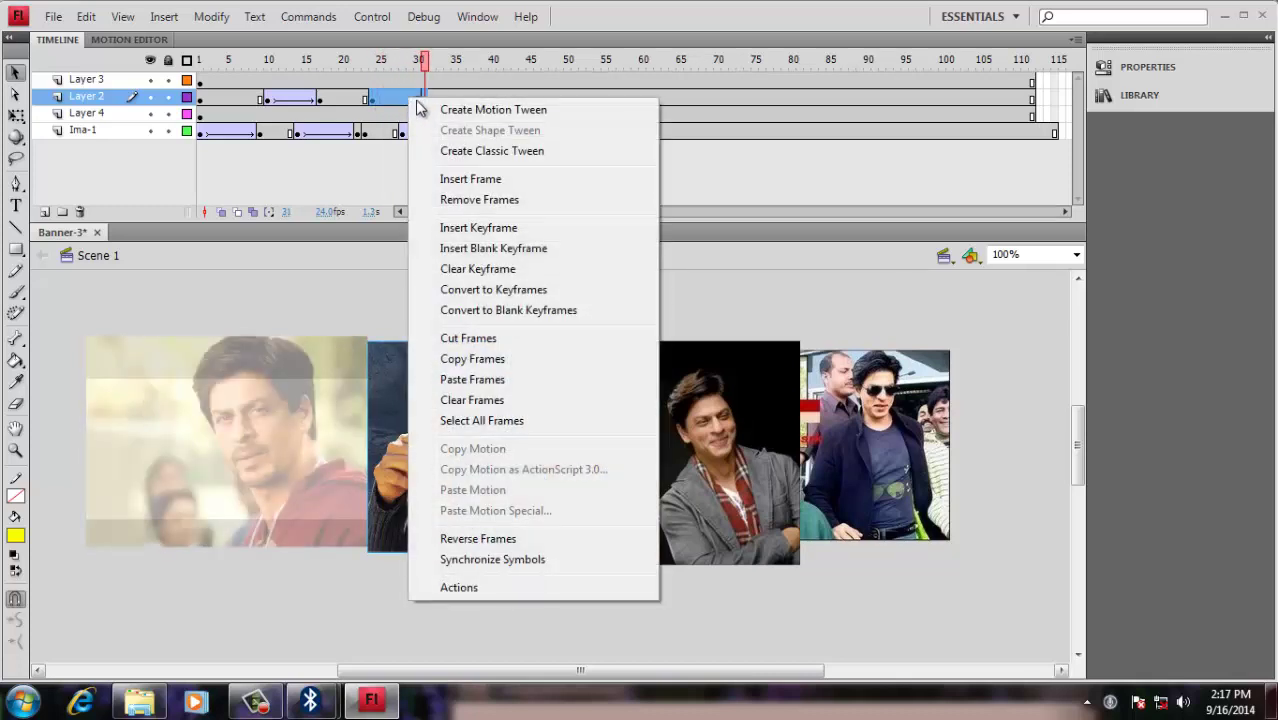
pyautogui.click(470, 379)
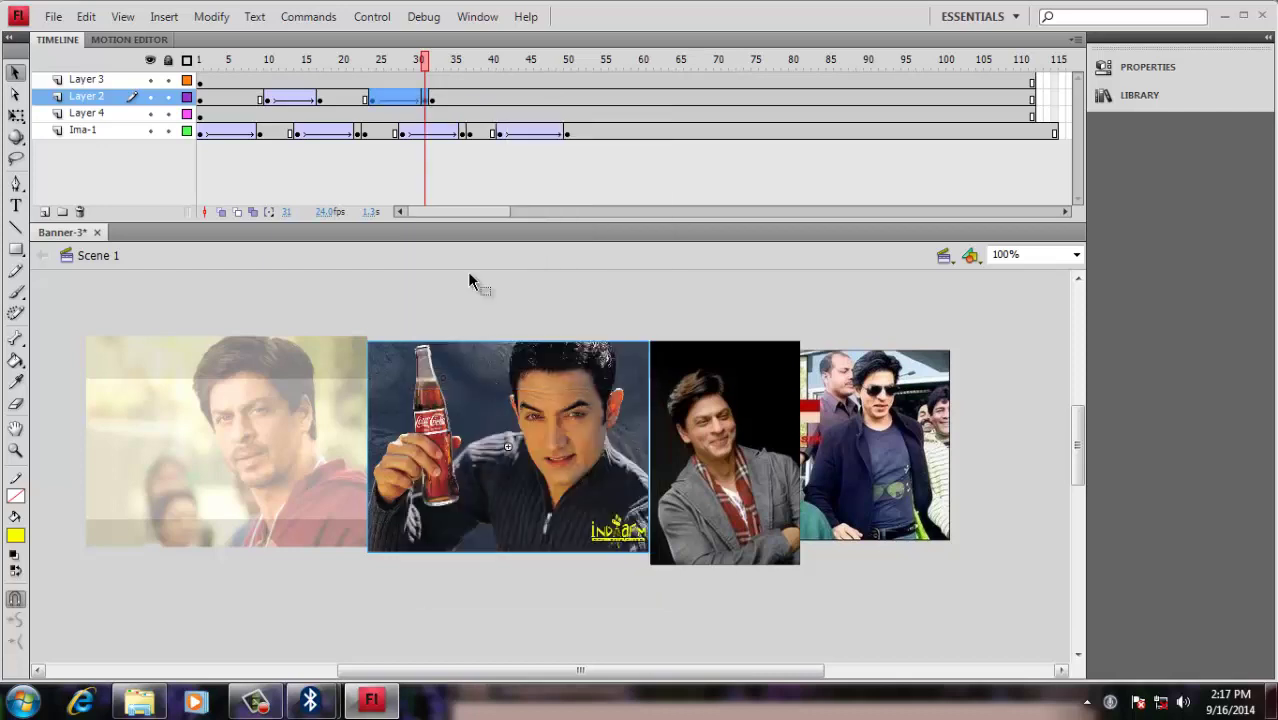
# Insert keyframes at frames 38 and 44 of Layer 2 and paste the copied fade frames over that span
pyautogui.moveTo(420, 62); pyautogui.dragTo(477, 65)
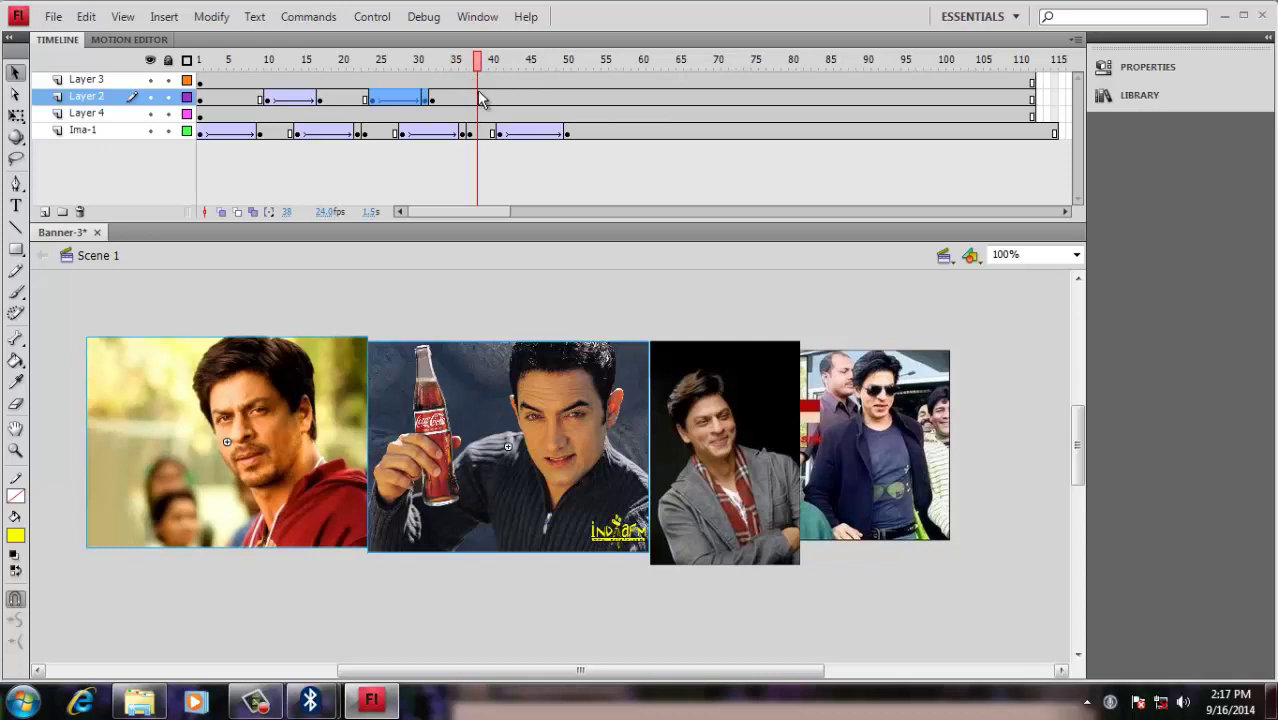
pyautogui.click(475, 99)
pyautogui.click(477, 98)
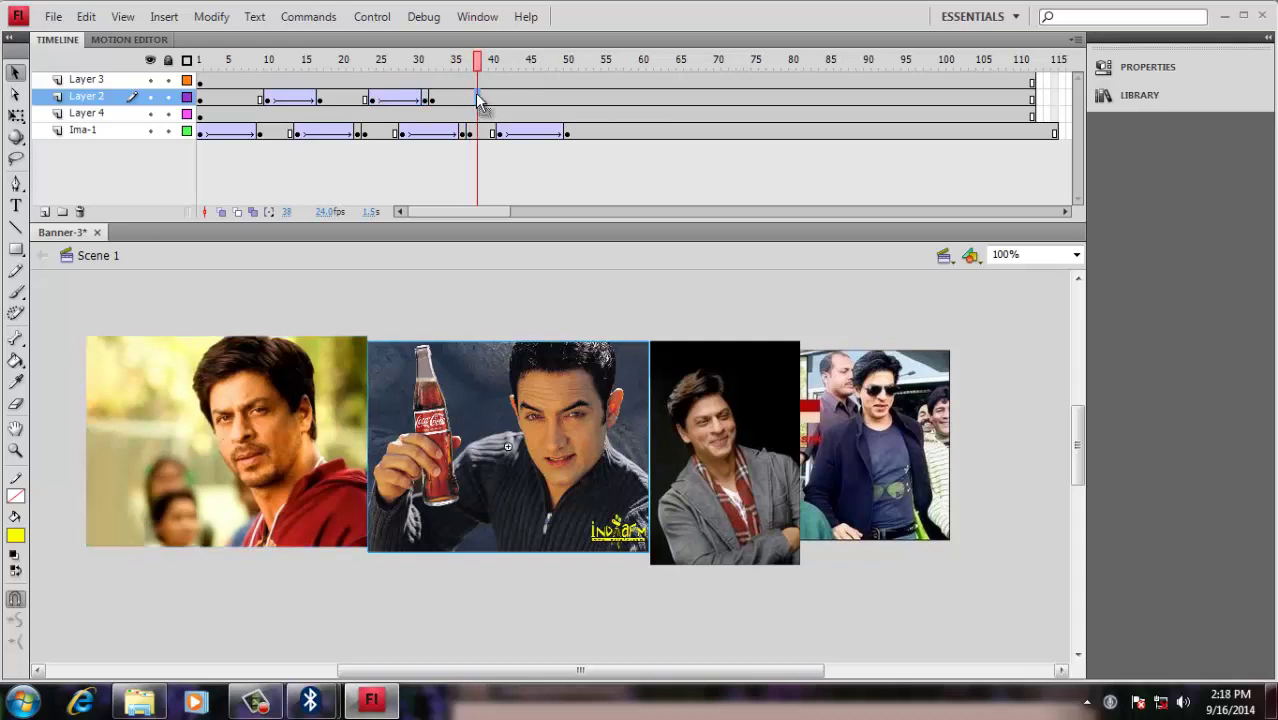
pyautogui.press('F6')
pyautogui.click(524, 98)
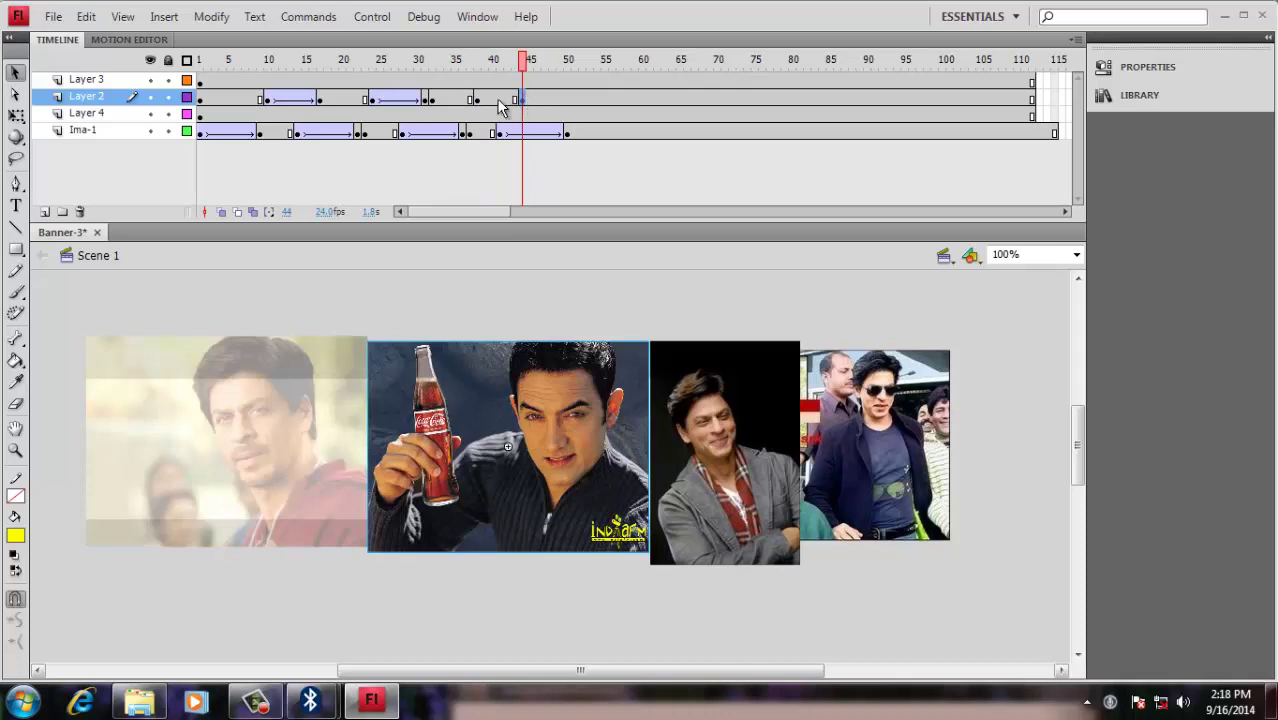
pyautogui.moveTo(478, 98); pyautogui.dragTo(507, 100)
pyautogui.rightClick(507, 100)
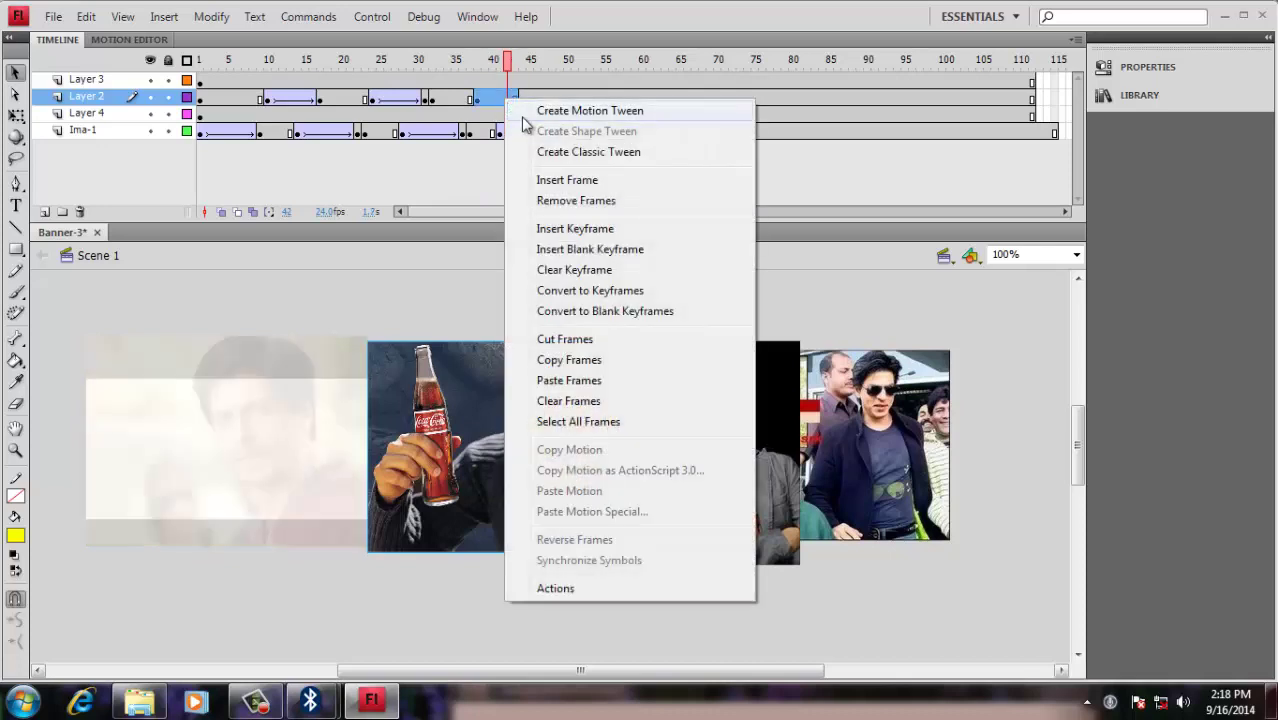
pyautogui.click(563, 380)
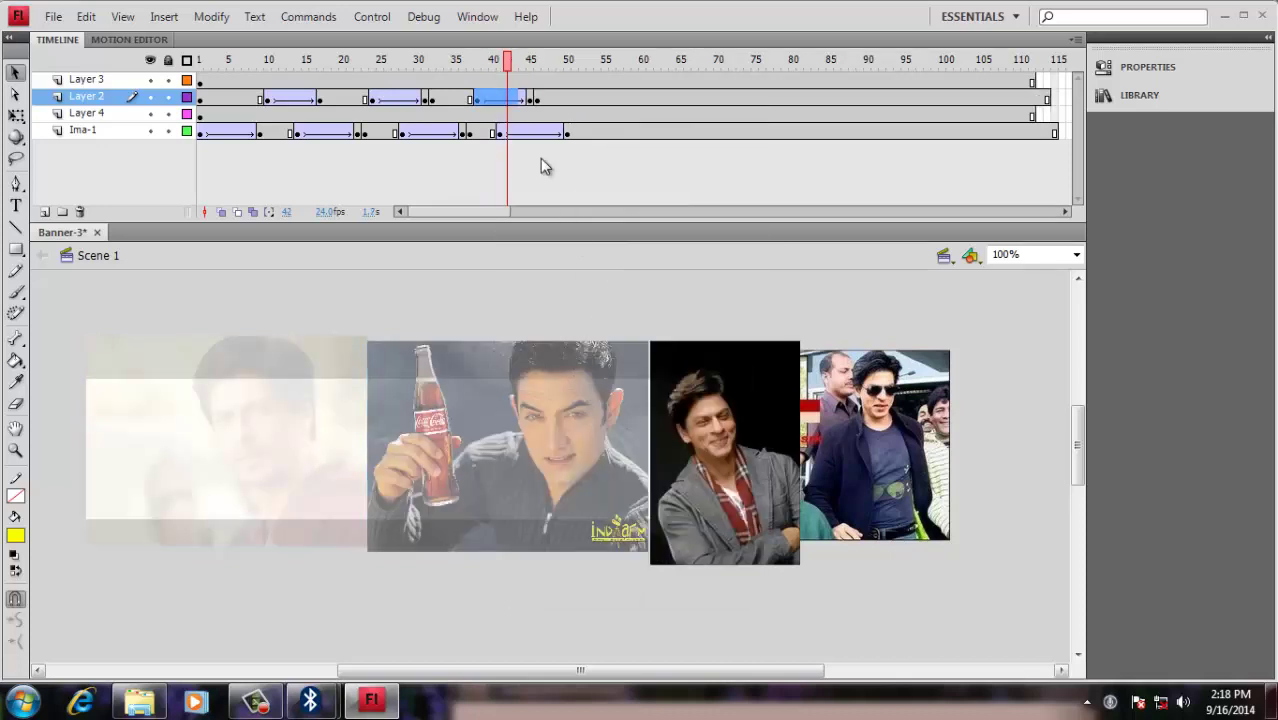
# Insert keyframes at frames 51 and 58 of Layer 2 and paste the copied fade frames between them
pyautogui.click(577, 97)
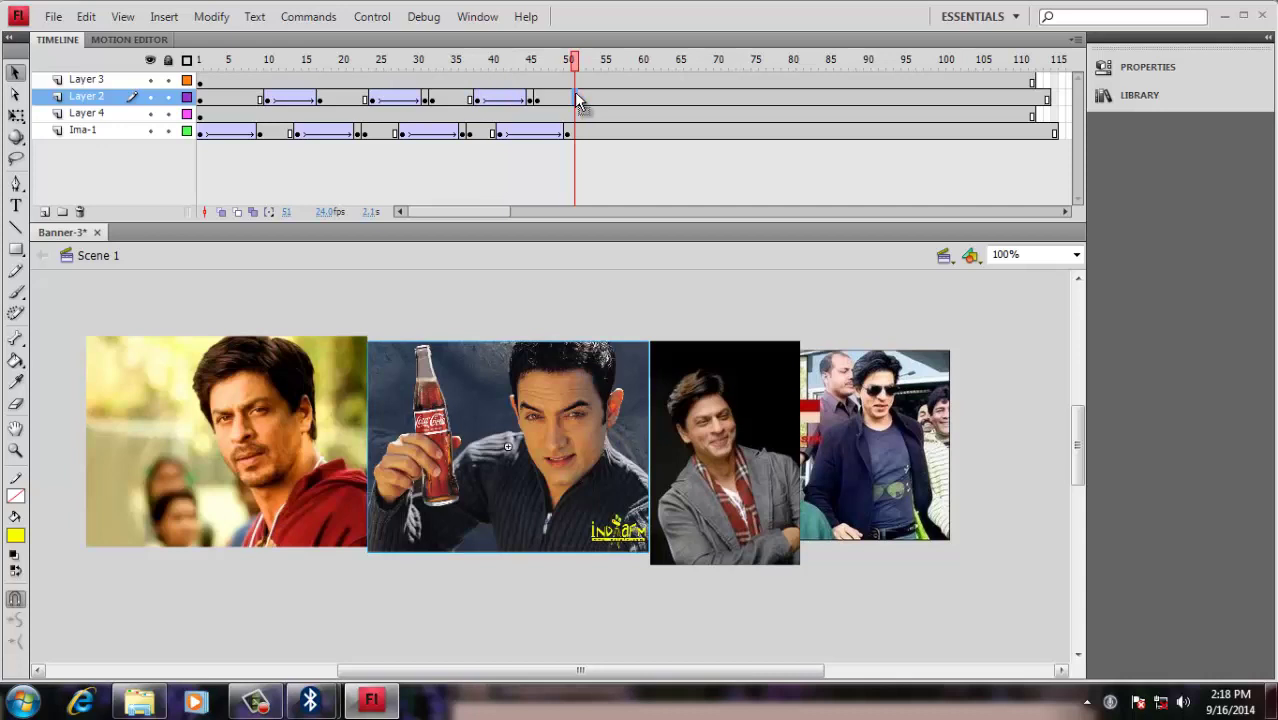
pyautogui.press('F6')
pyautogui.click(627, 92)
pyautogui.press('F5')
pyautogui.rightClick(589, 97)
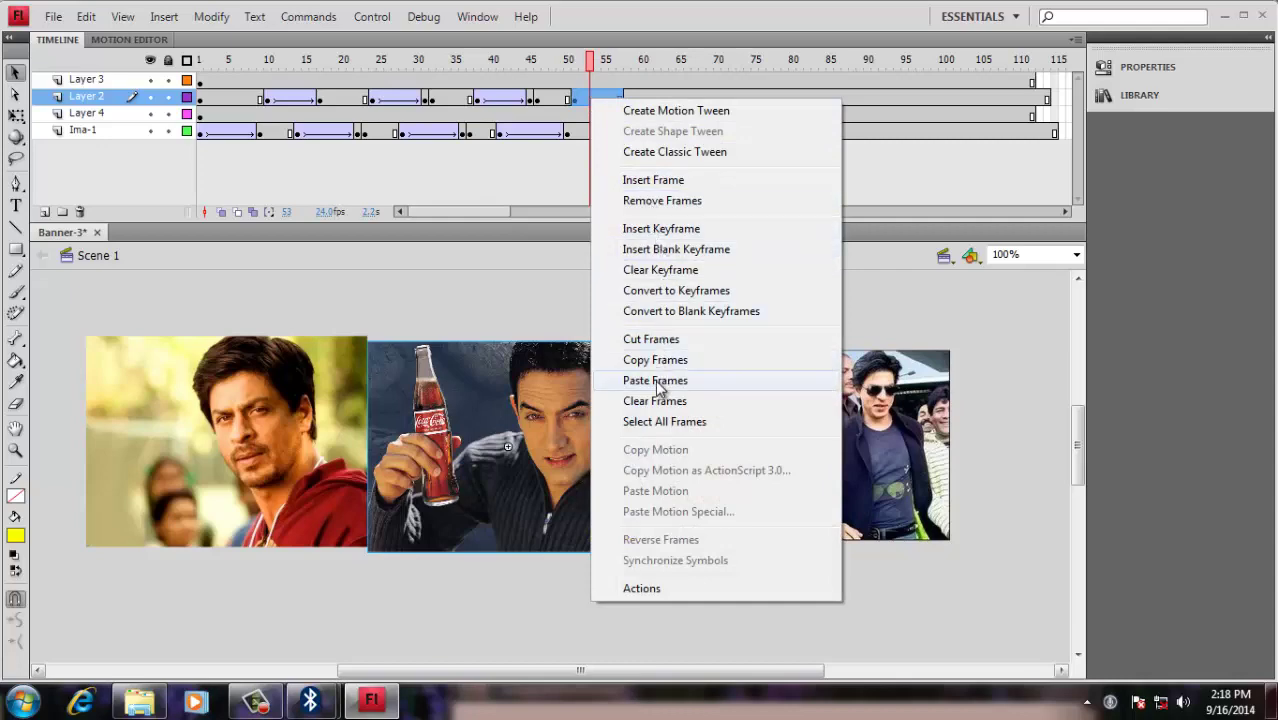
pyautogui.click(657, 381)
# Return to frame 1, save the banner, and preview it as a test movie
pyautogui.moveTo(494, 59); pyautogui.dragTo(190, 72)
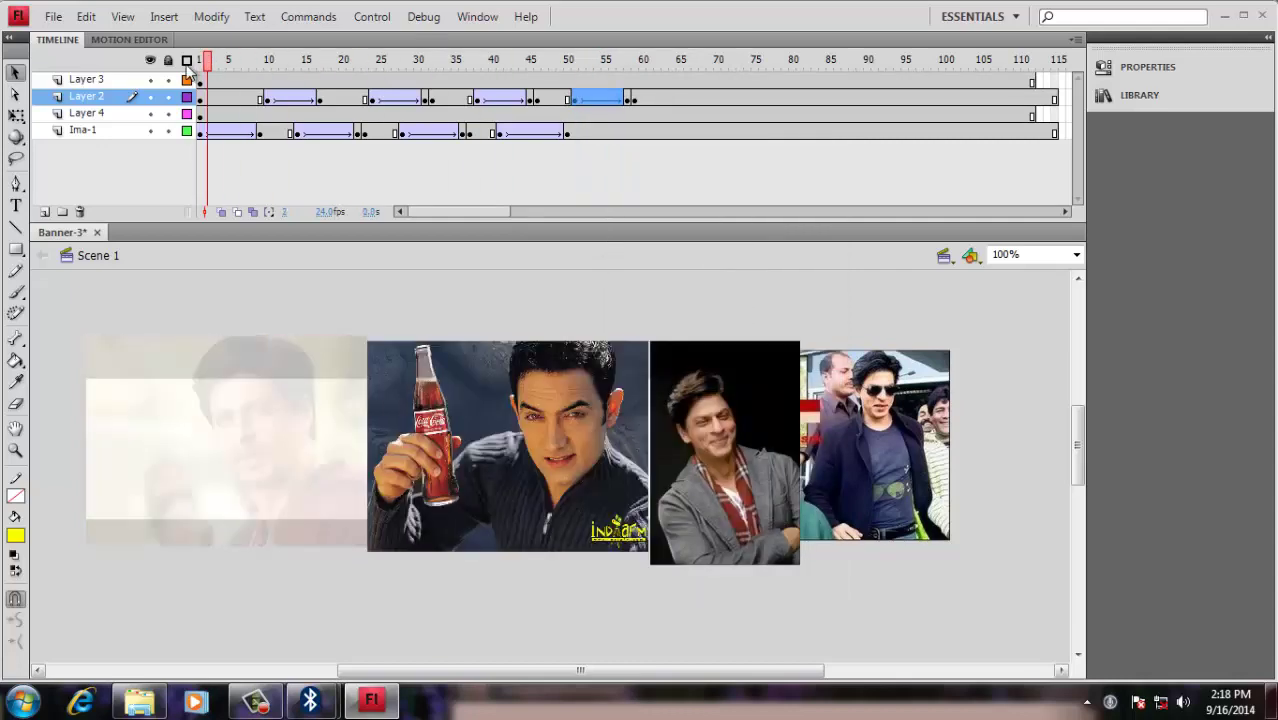
pyautogui.hotkey('ctrl', 's')
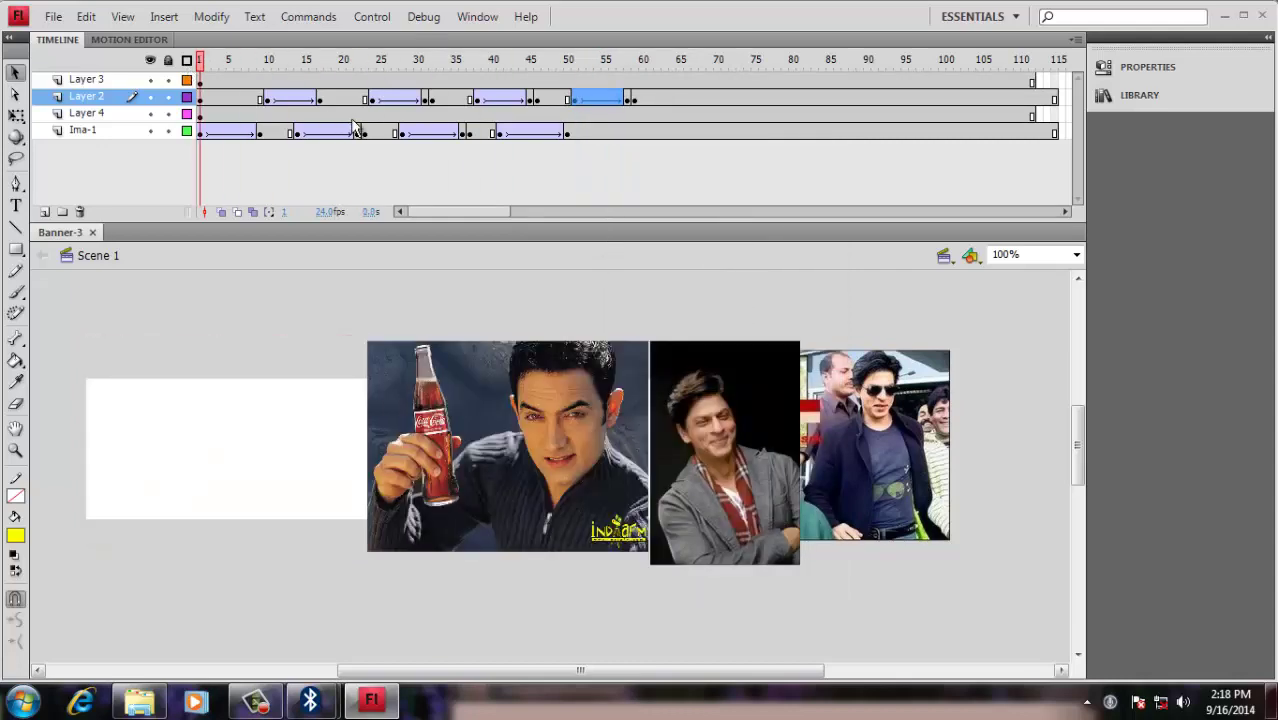
pyautogui.hotkey('ctrl', 'Return')
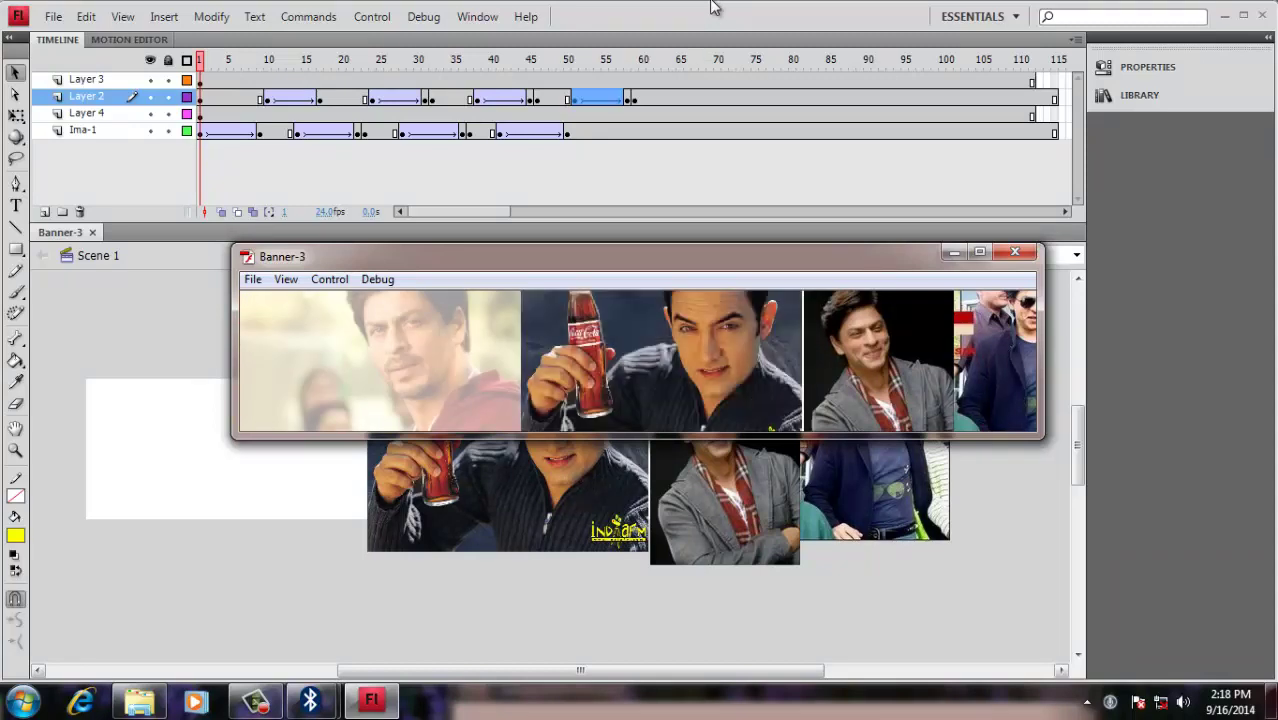
pyautogui.click(1016, 254)
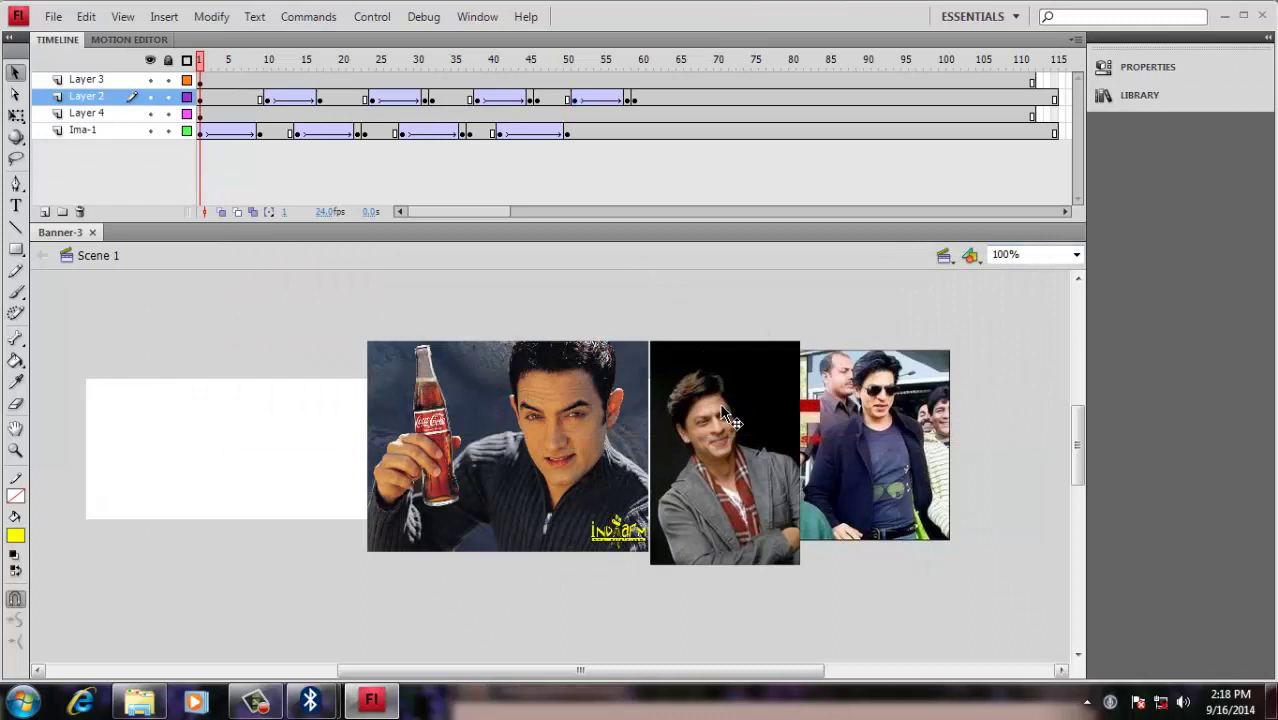
# Insert keyframes at frames 7 and 14 of Layer 3 and create a classic tween between them
pyautogui.click(722, 408)
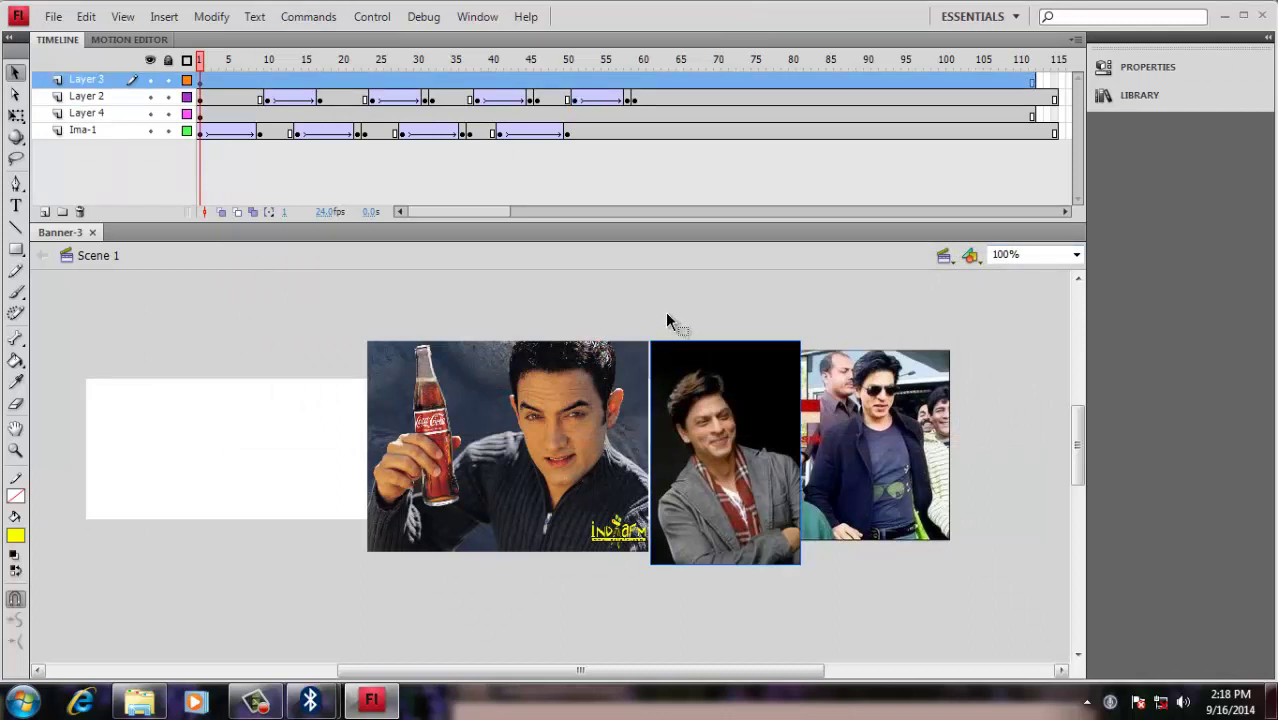
pyautogui.click(223, 79)
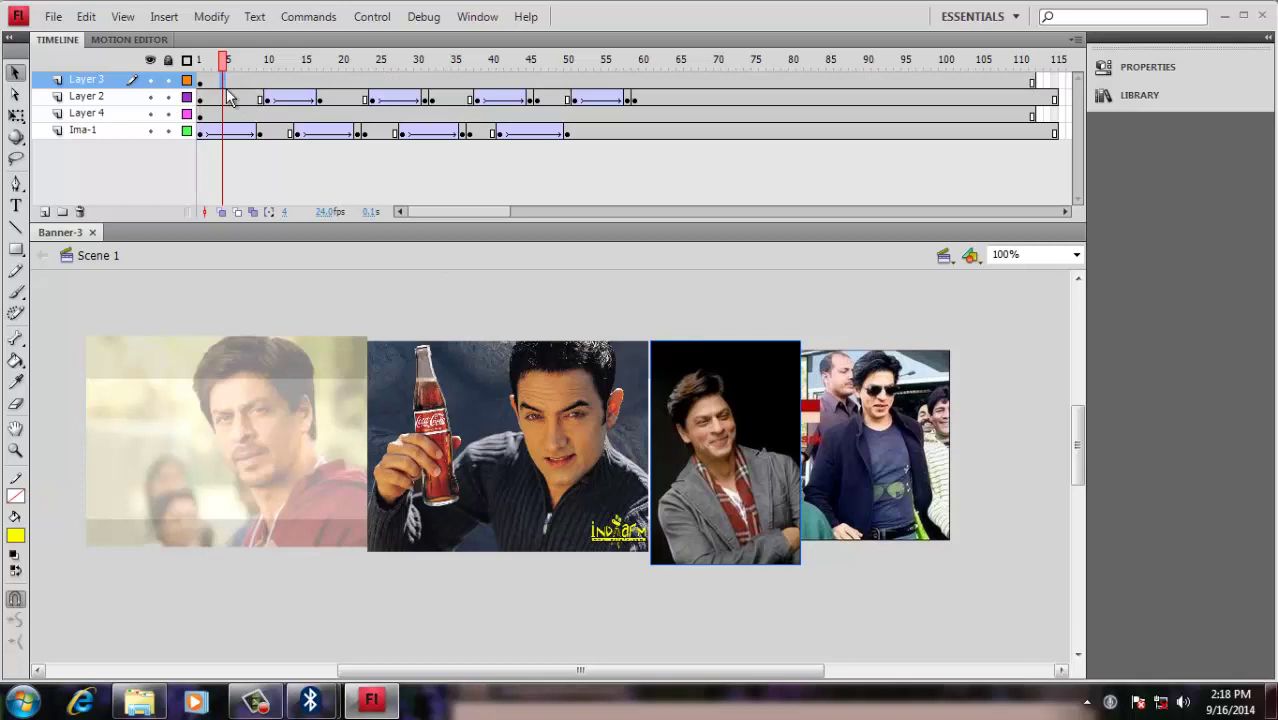
pyautogui.click(335, 79)
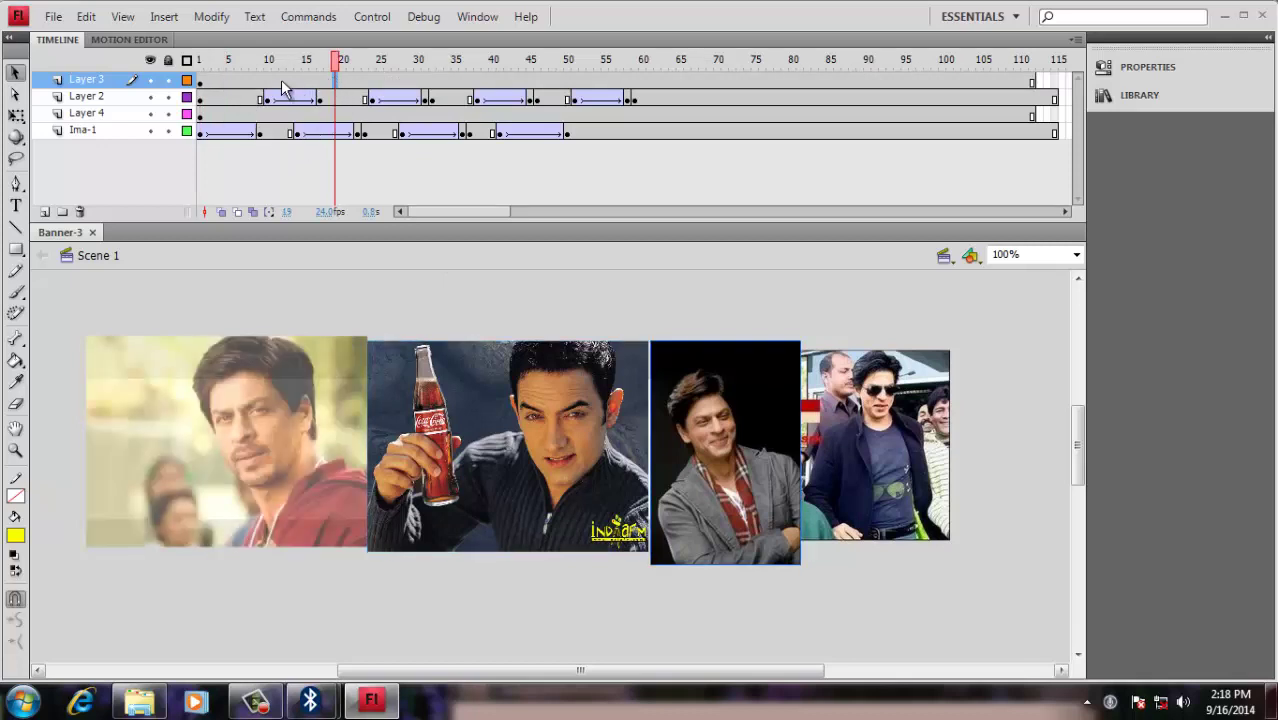
pyautogui.click(244, 79)
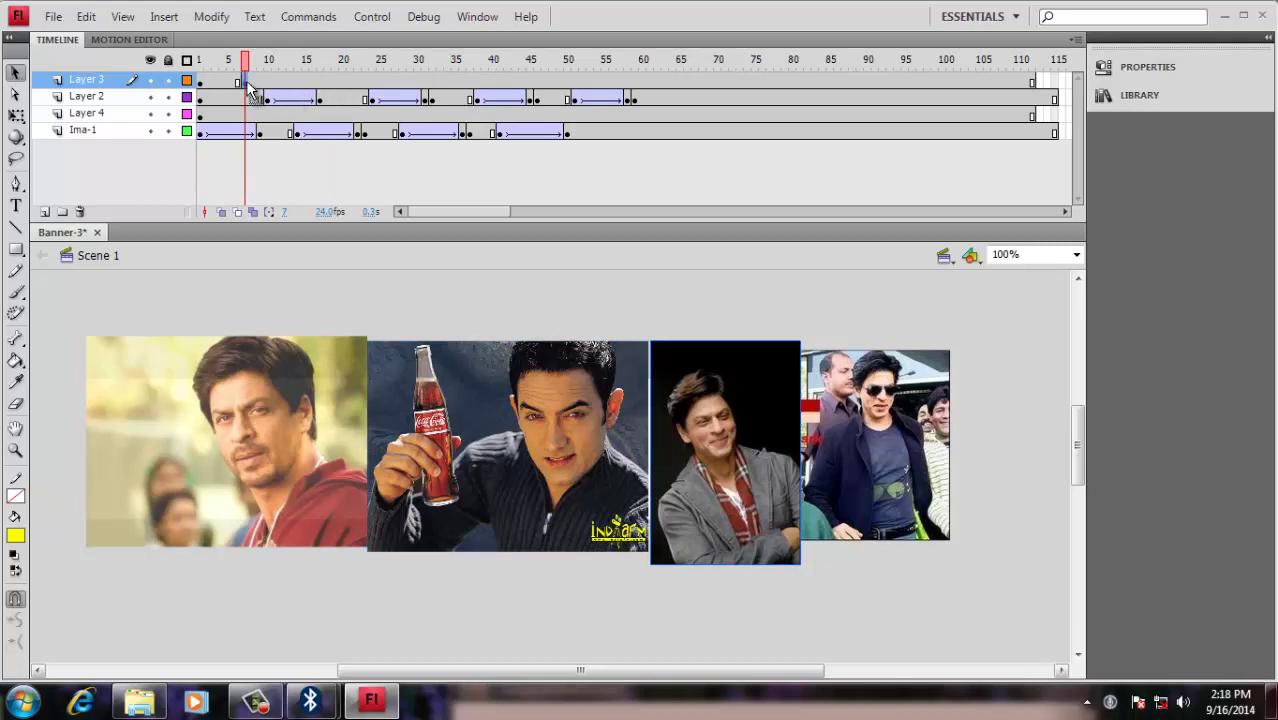
pyautogui.click(300, 82)
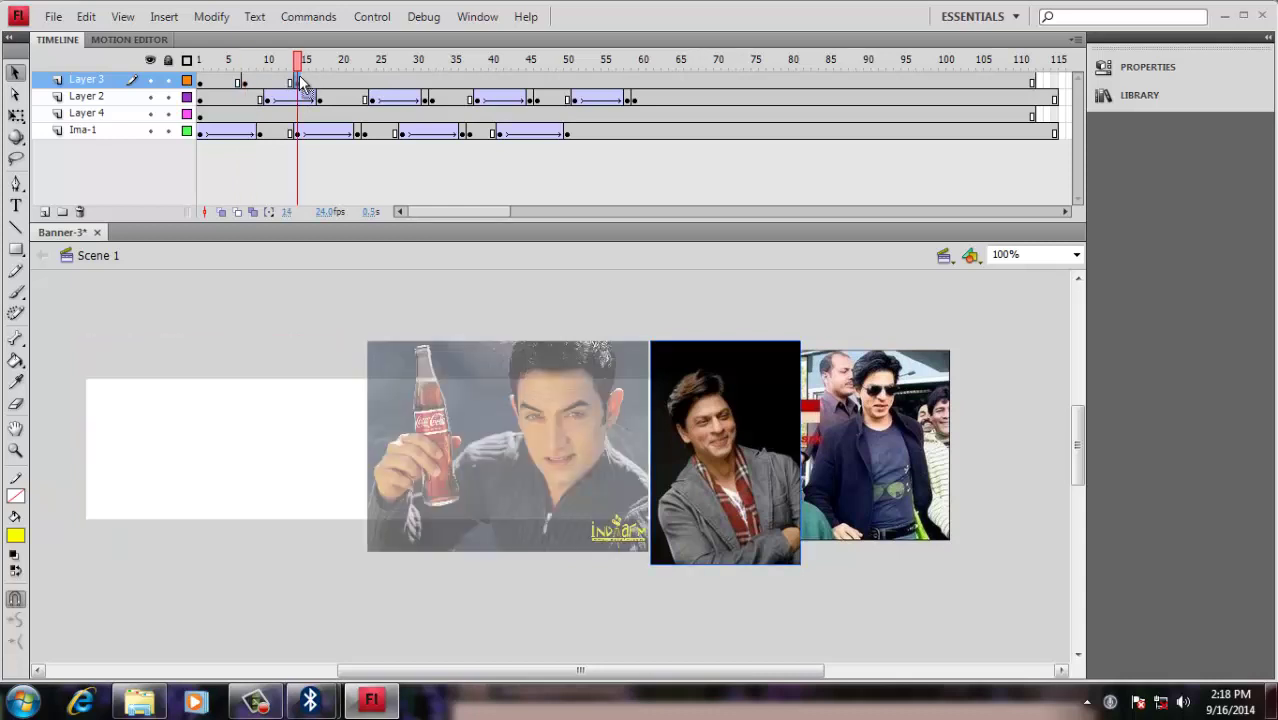
pyautogui.click(260, 82)
pyautogui.rightClick(260, 84)
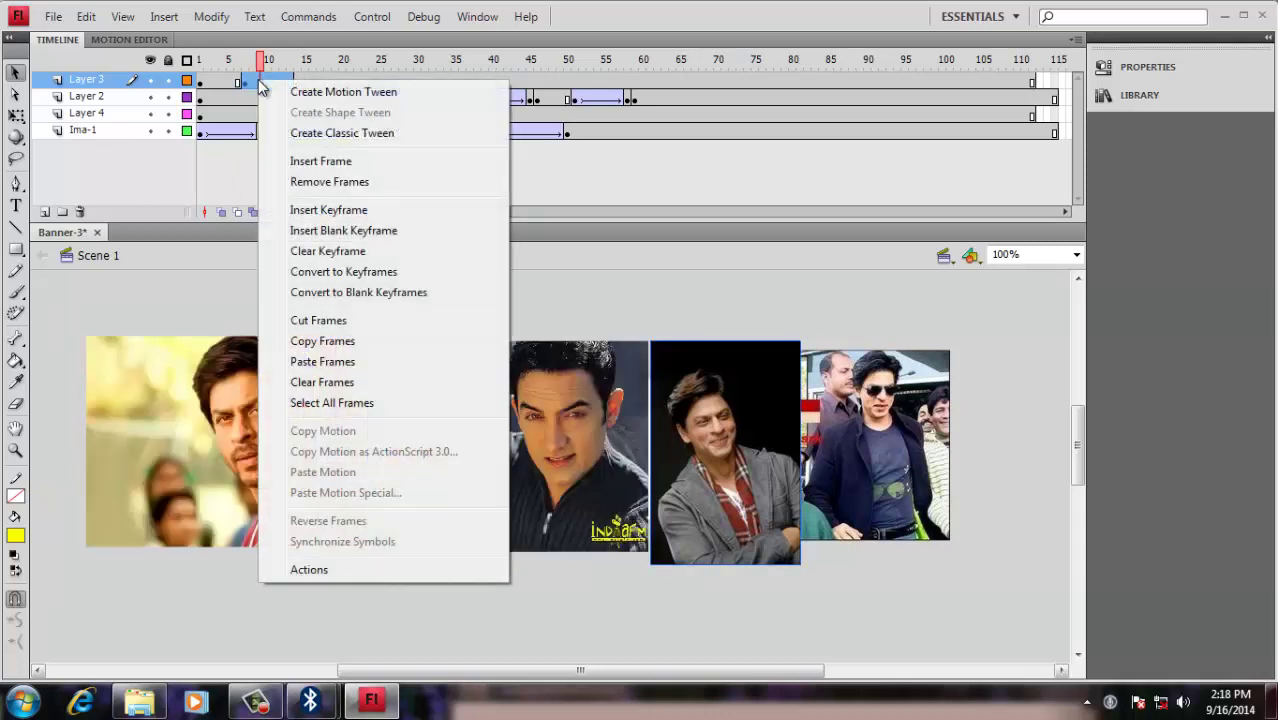
pyautogui.click(340, 133)
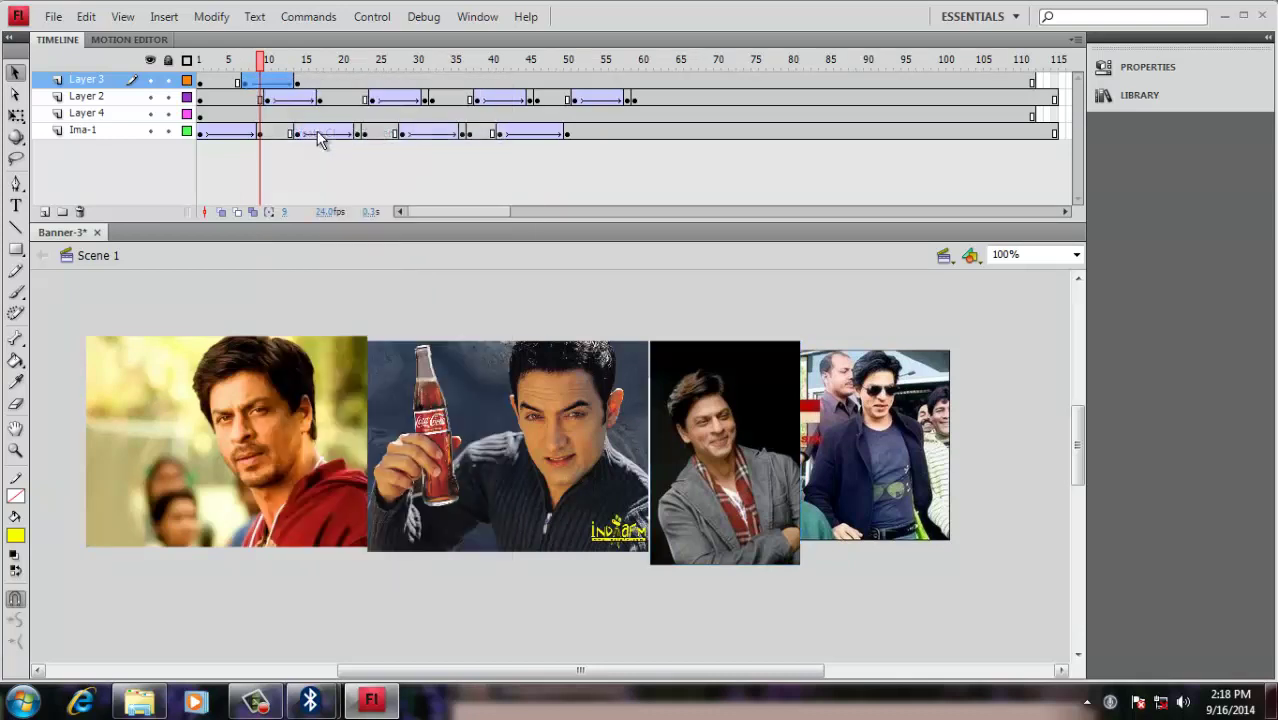
# Apply an Alpha color effect of 0% to the Layer 3 picture at frame 7
pyautogui.click(244, 81)
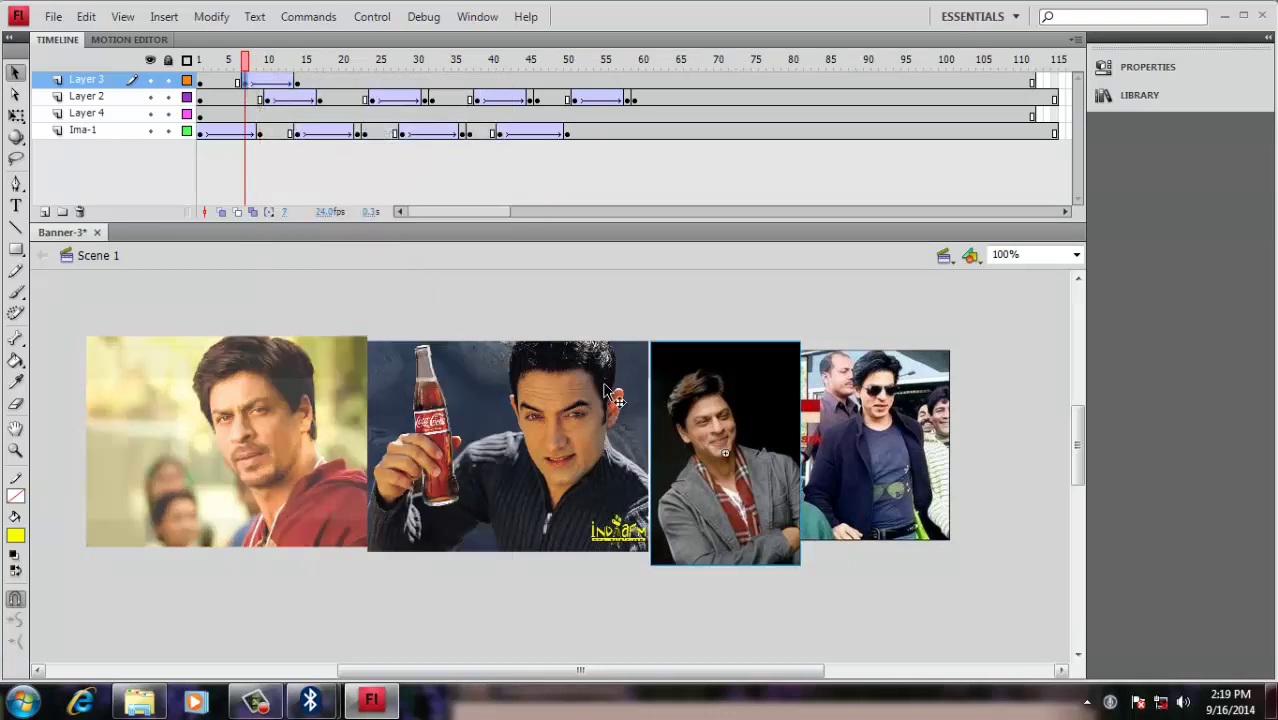
pyautogui.click(1147, 67)
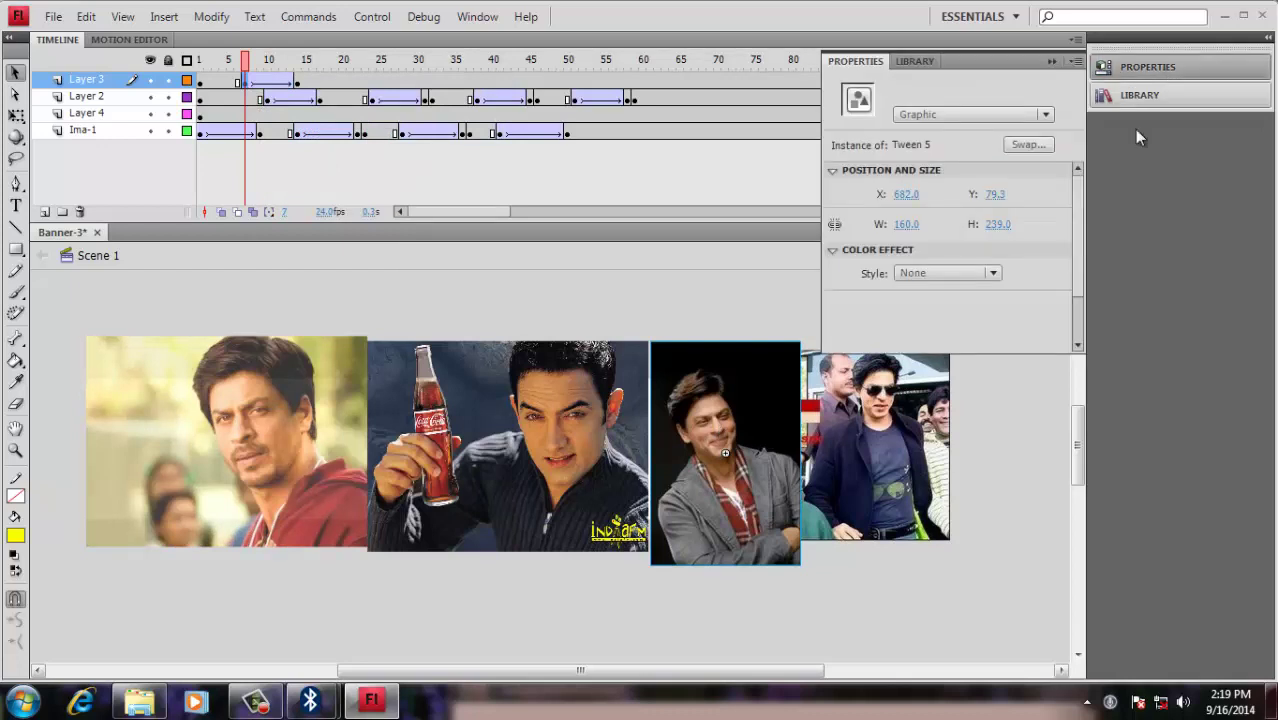
pyautogui.click(994, 273)
pyautogui.click(961, 376)
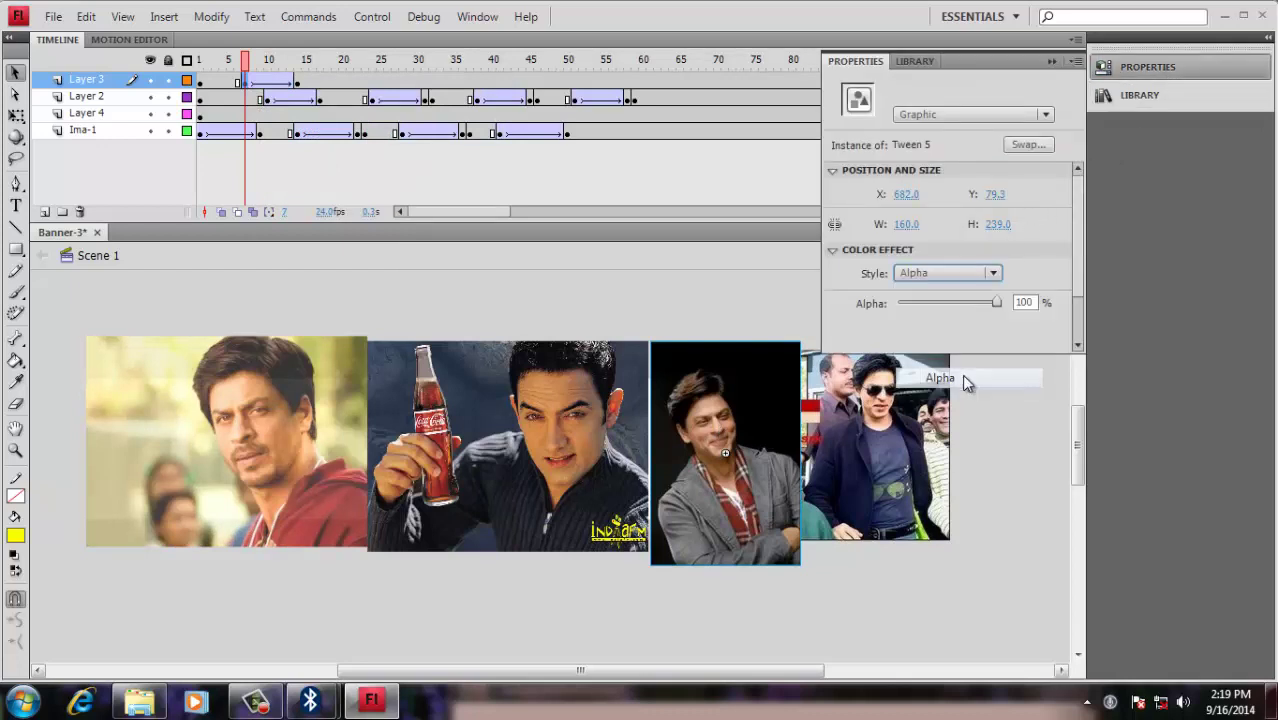
pyautogui.moveTo(990, 303); pyautogui.dragTo(893, 303)
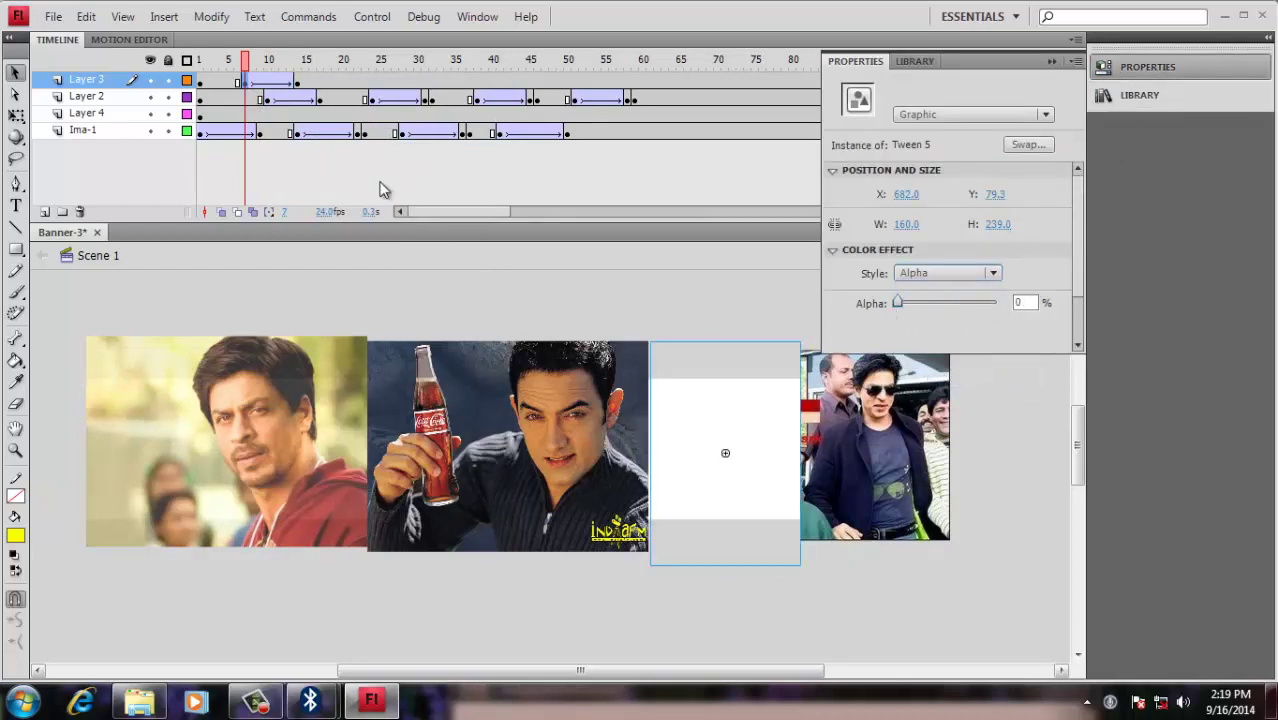
# Apply an Alpha color effect of 100% to the Layer 3 picture at frame 14
pyautogui.click(303, 83)
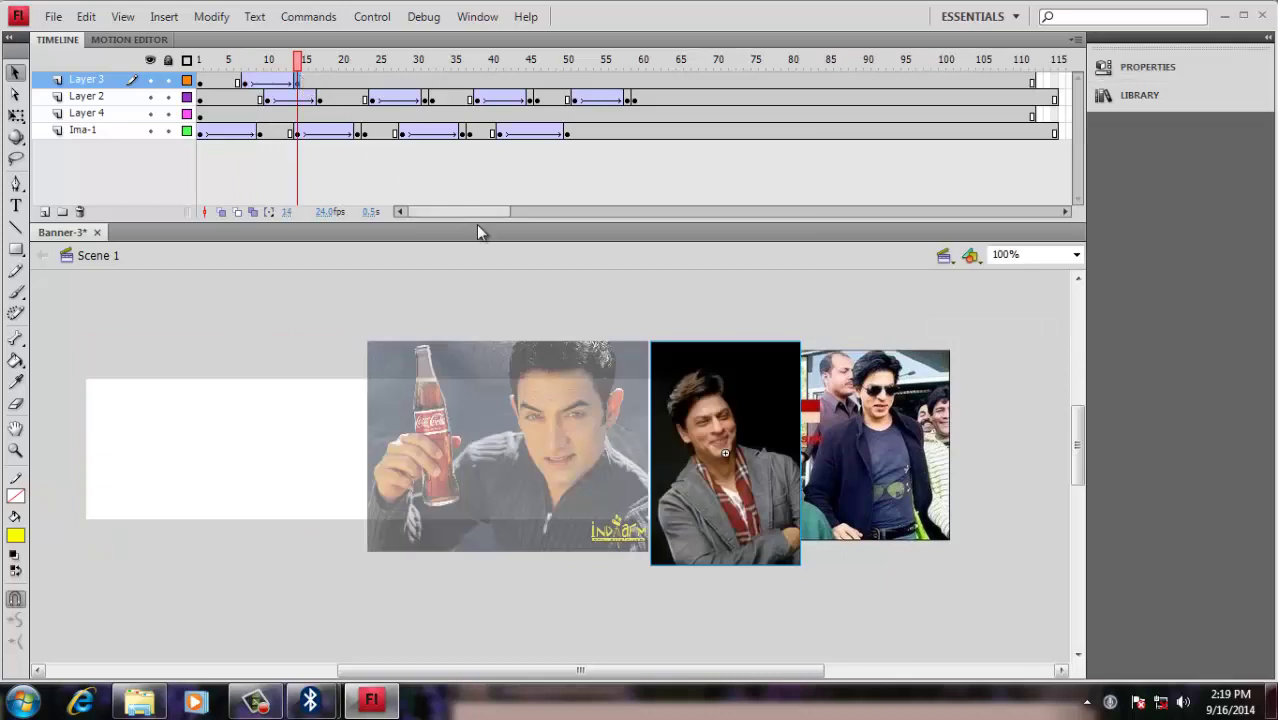
pyautogui.click(1150, 72)
pyautogui.click(995, 272)
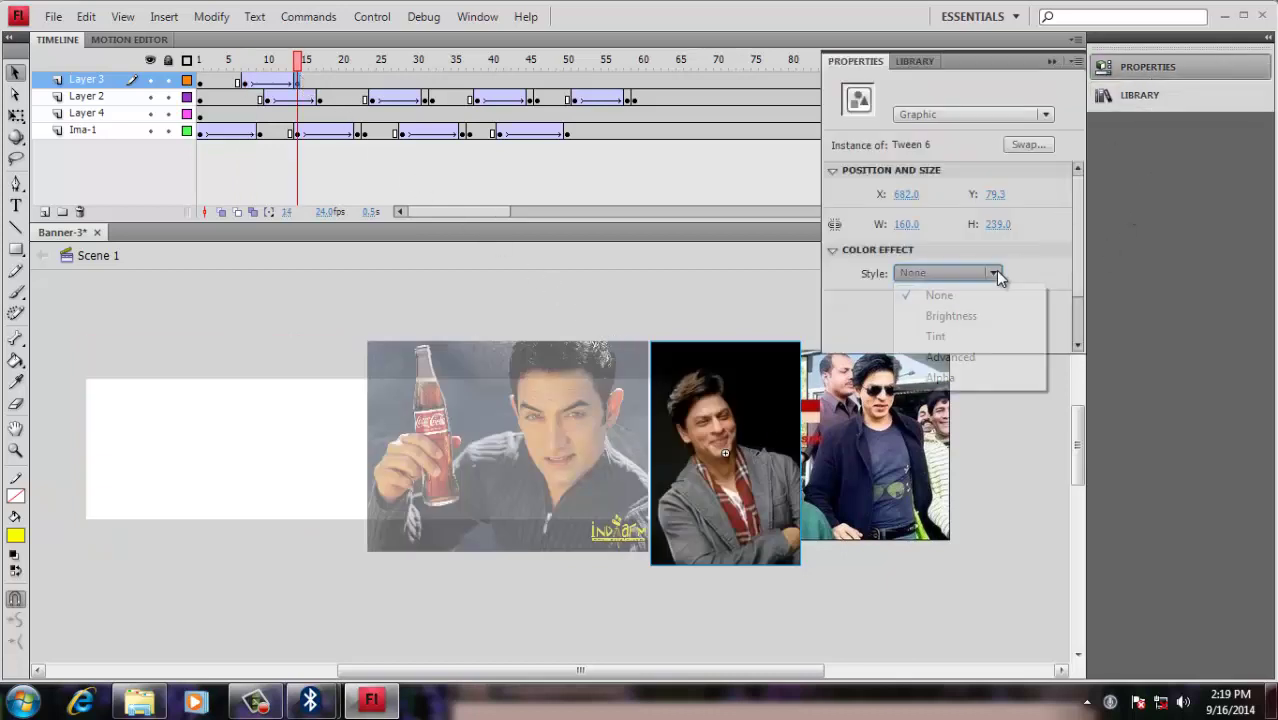
pyautogui.click(941, 377)
pyautogui.moveTo(897, 302); pyautogui.dragTo(1000, 303)
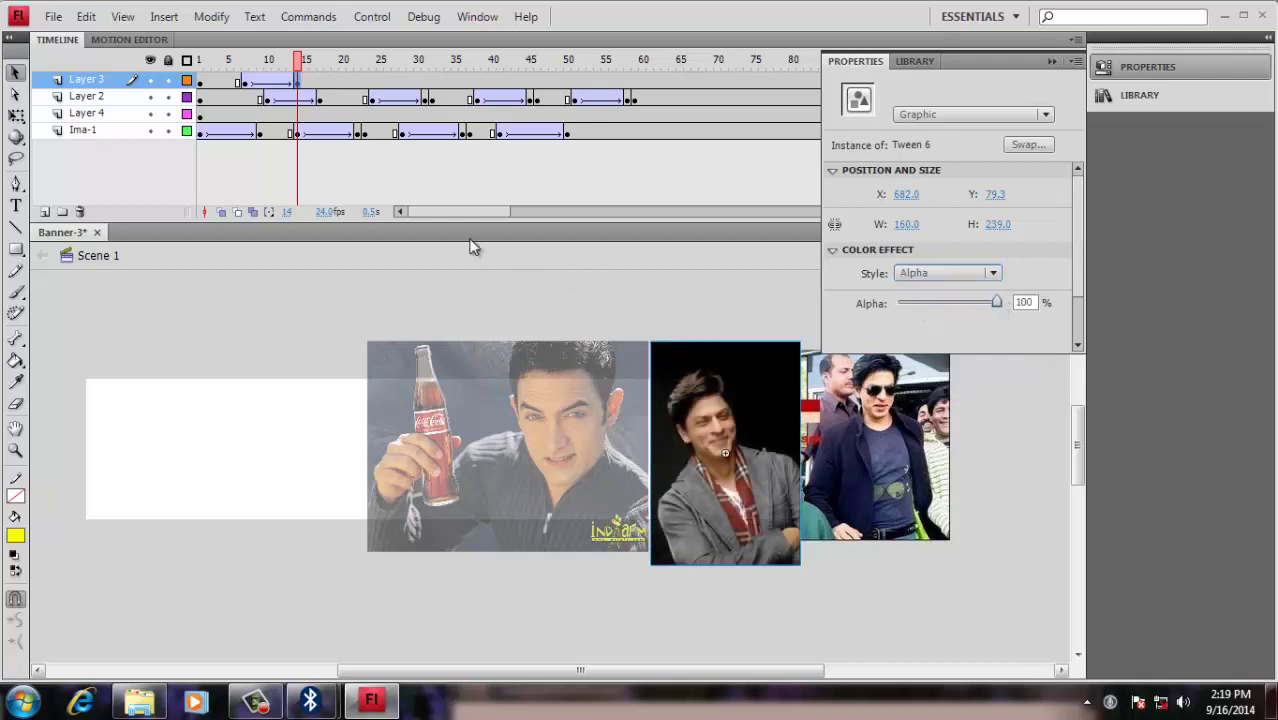
# Insert keyframes at frames 20 and 26 of Layer 3 and create a classic tween between them
pyautogui.moveTo(300, 65)
pyautogui.mouseDown()
pyautogui.moveTo(205, 62)
pyautogui.moveTo(325, 65)
pyautogui.mouseUp()
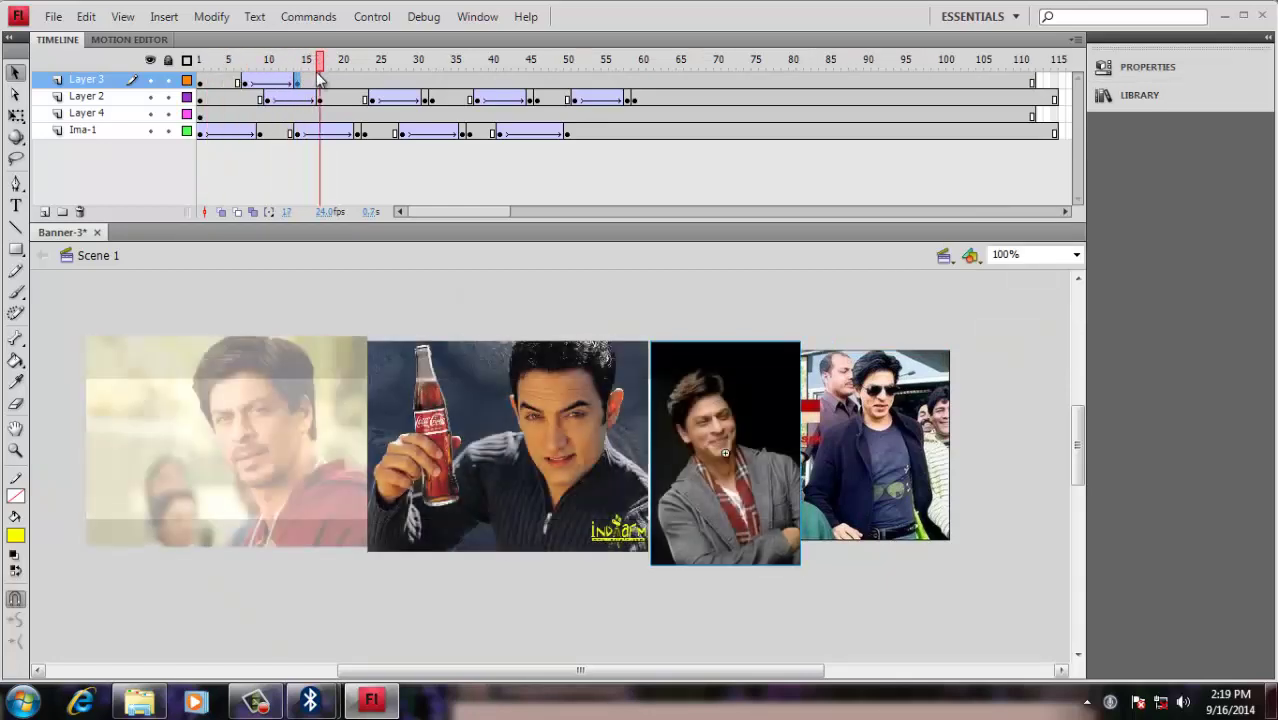
pyautogui.click(327, 82)
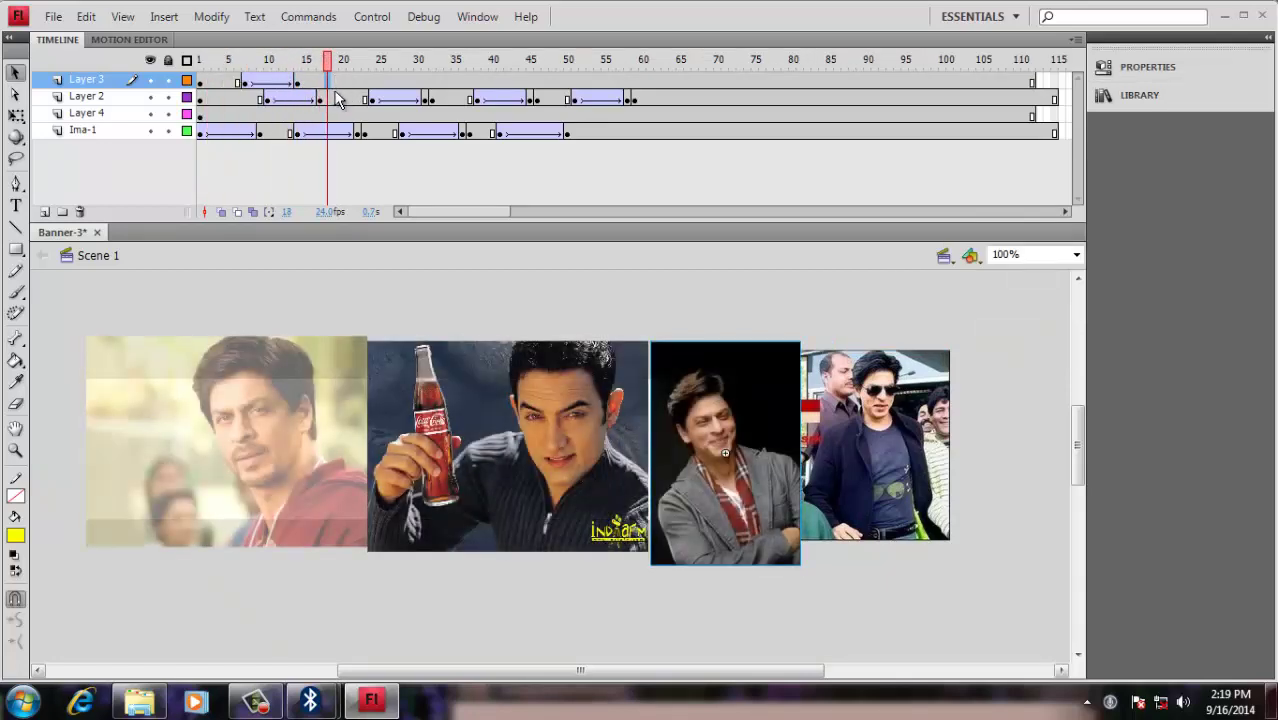
pyautogui.click(348, 82)
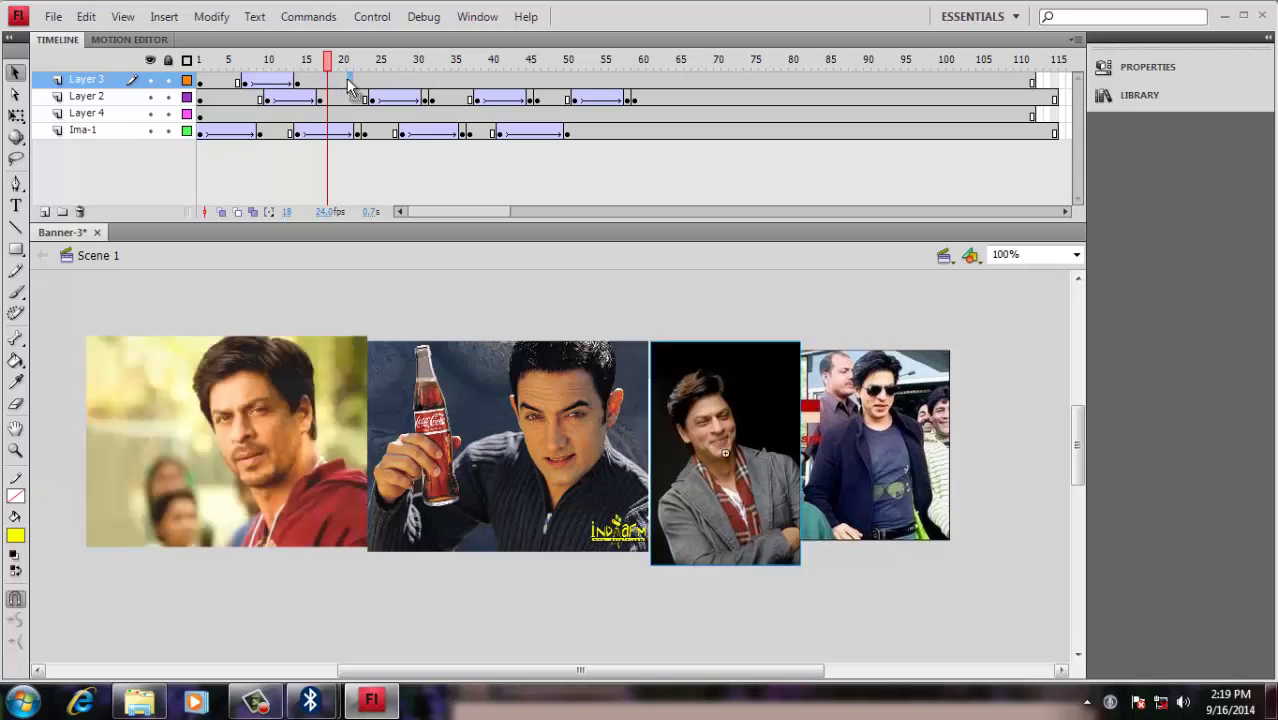
pyautogui.click(344, 84)
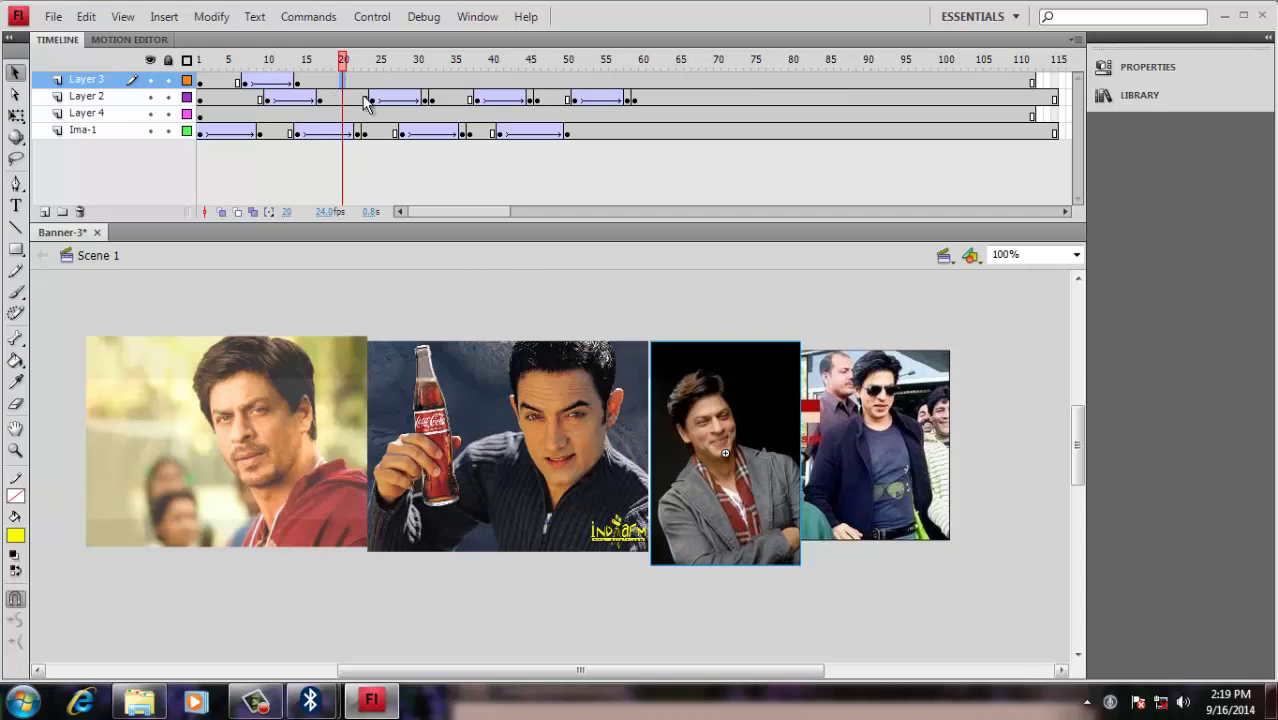
pyautogui.press('F6')
pyautogui.click(384, 75)
pyautogui.press('F6')
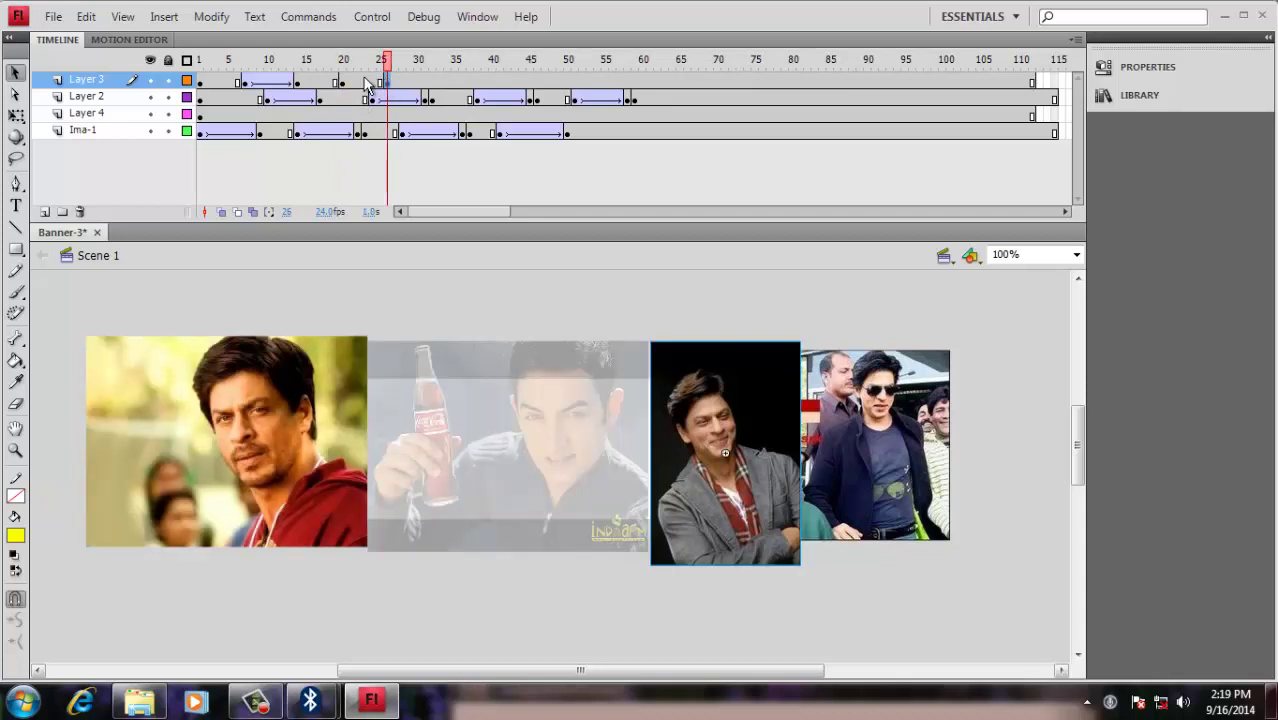
pyautogui.click(350, 78)
pyautogui.rightClick(350, 77)
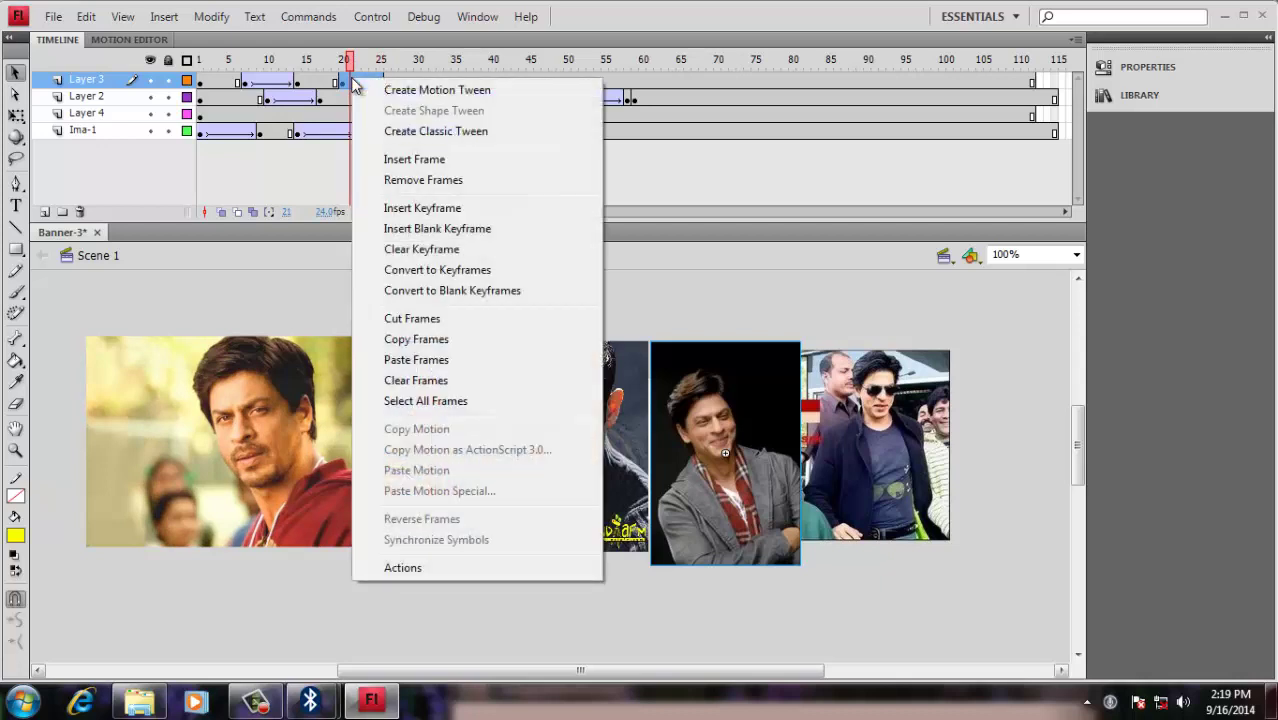
pyautogui.click(427, 133)
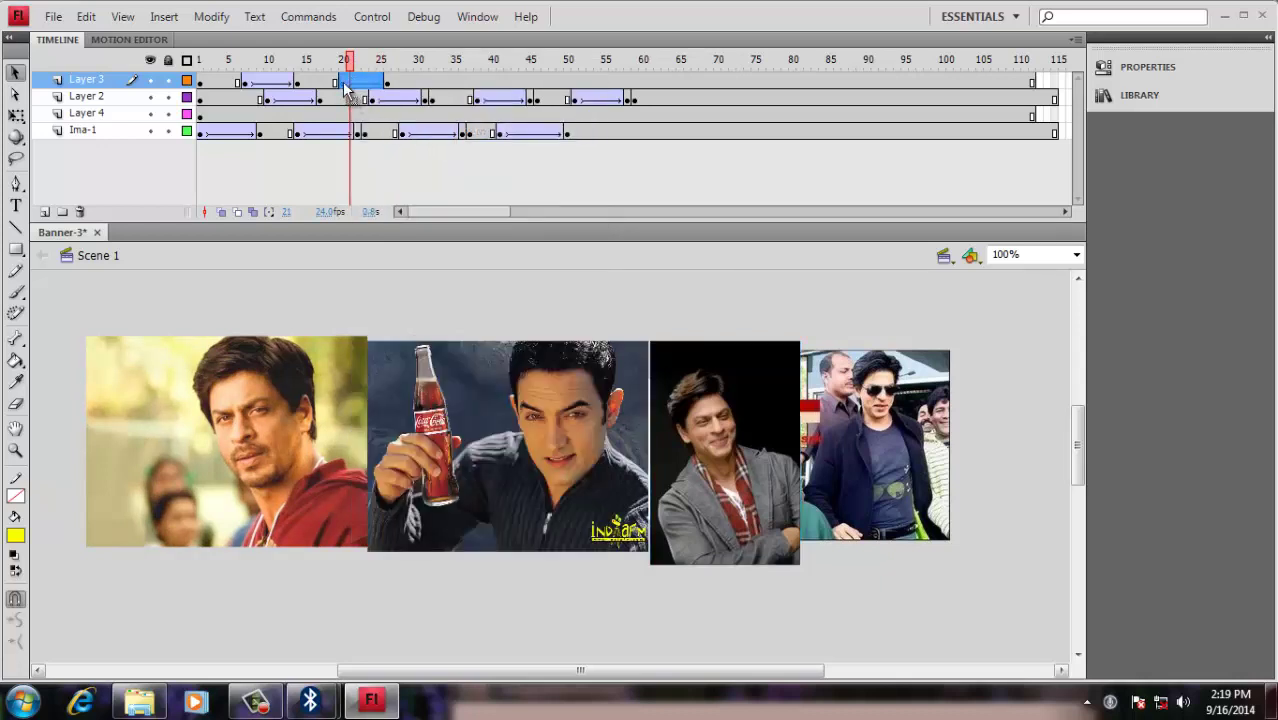
# Set the Layer 3 picture's alpha to 0% at frame 20 and check its alpha at frame 26
pyautogui.click(343, 79)
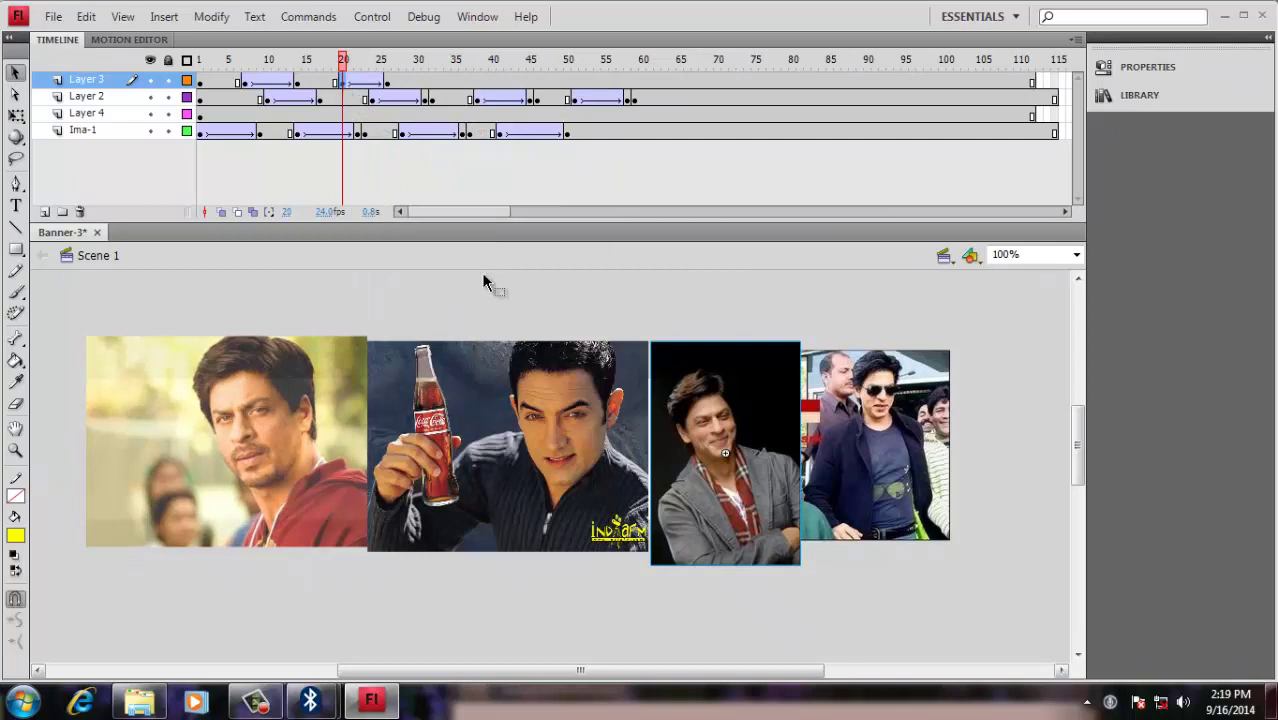
pyautogui.click(1150, 68)
pyautogui.moveTo(996, 303); pyautogui.dragTo(897, 303)
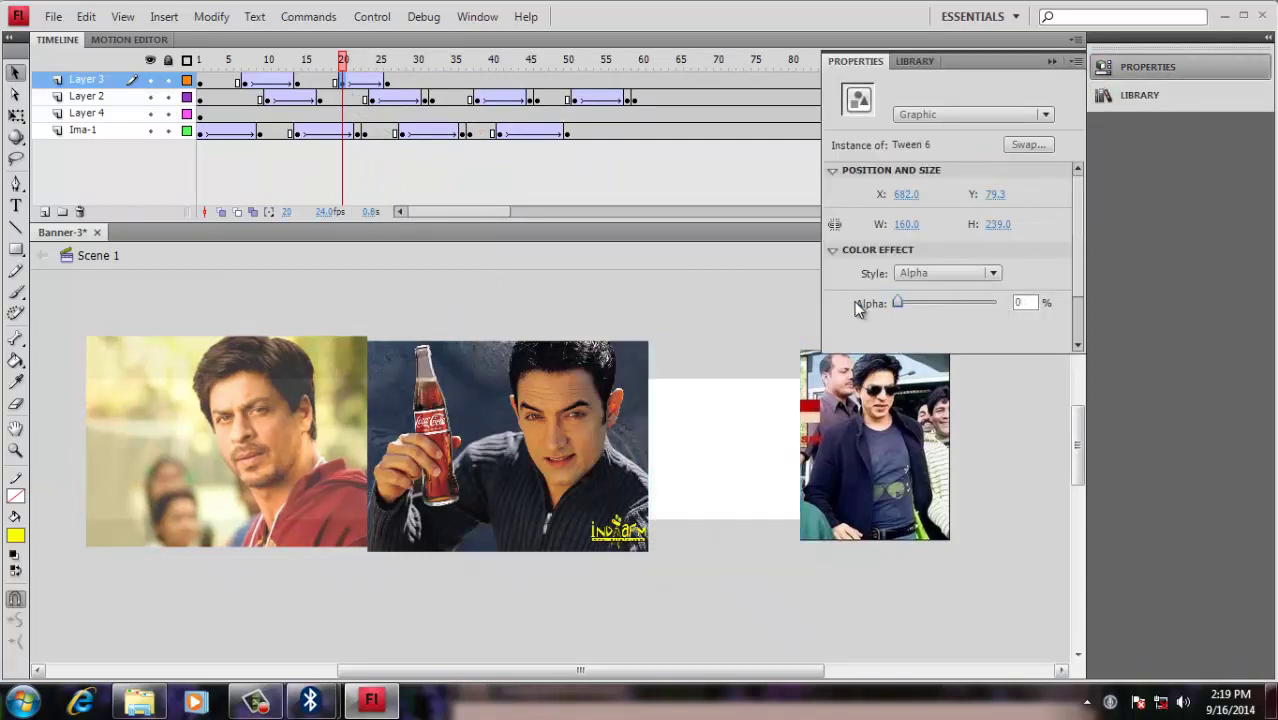
pyautogui.click(387, 80)
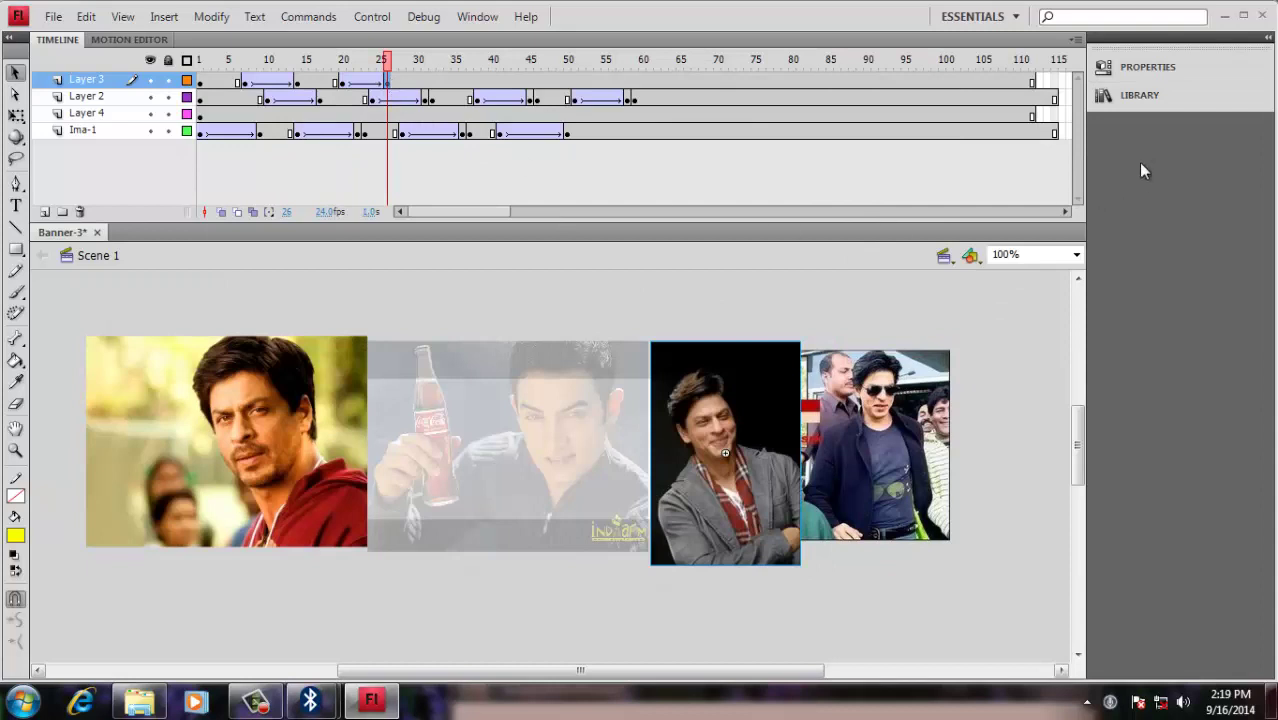
pyautogui.click(1143, 74)
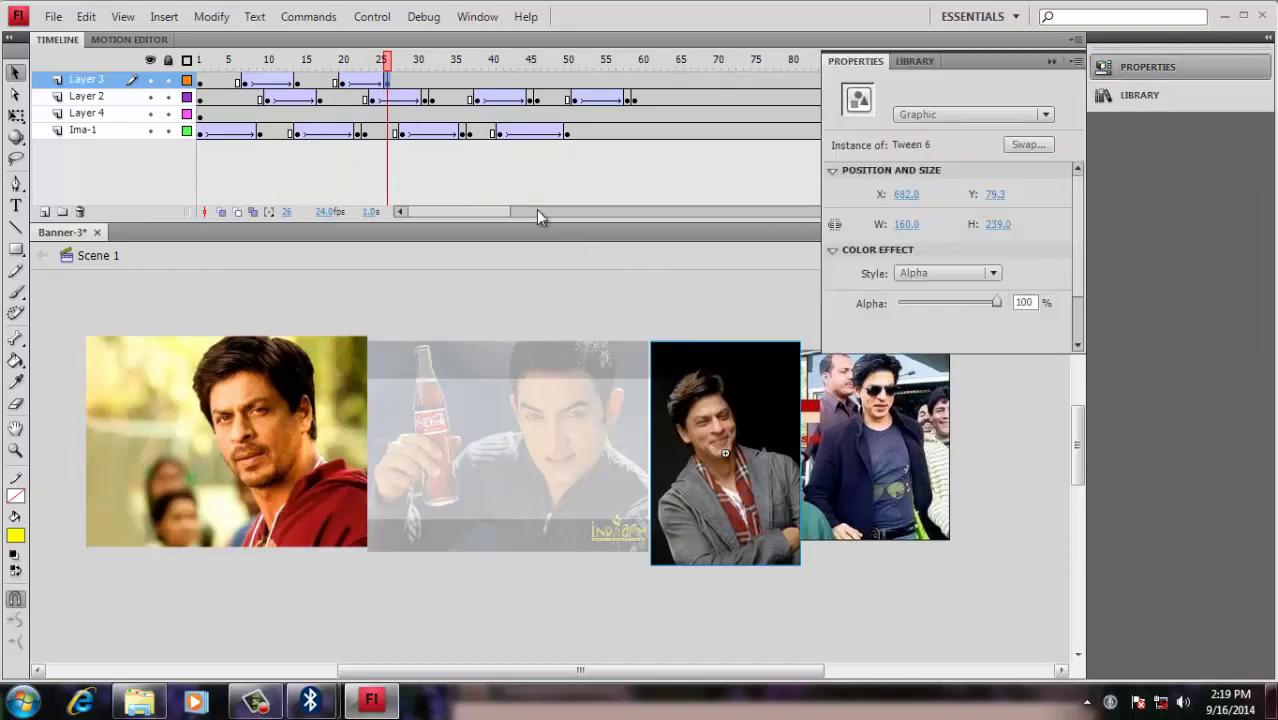
# Insert keyframes at frames 32 and 37 of Layer 3 for another fade-in
pyautogui.click(449, 80)
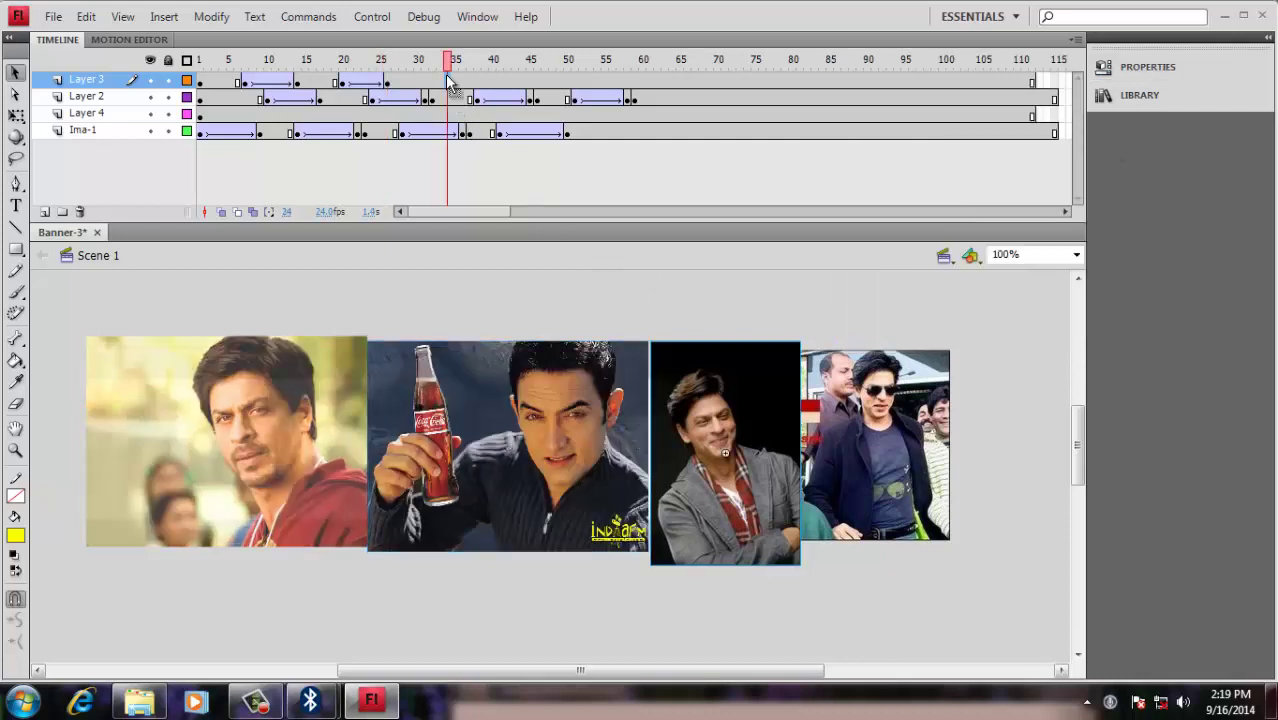
pyautogui.click(436, 80)
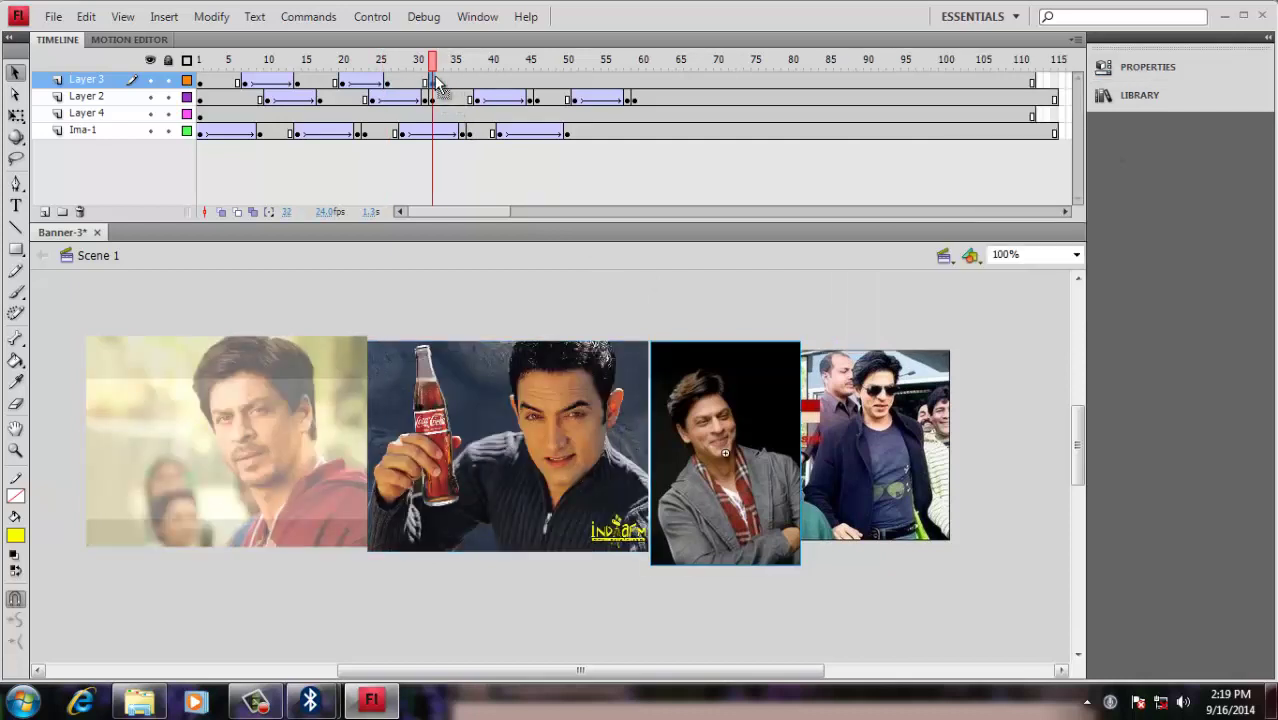
pyautogui.press('F6')
pyautogui.click(468, 80)
# Copy the tweened frames 20 to 25 of Layer 3 and paste them over frames 32 to 37
pyautogui.click(337, 84)
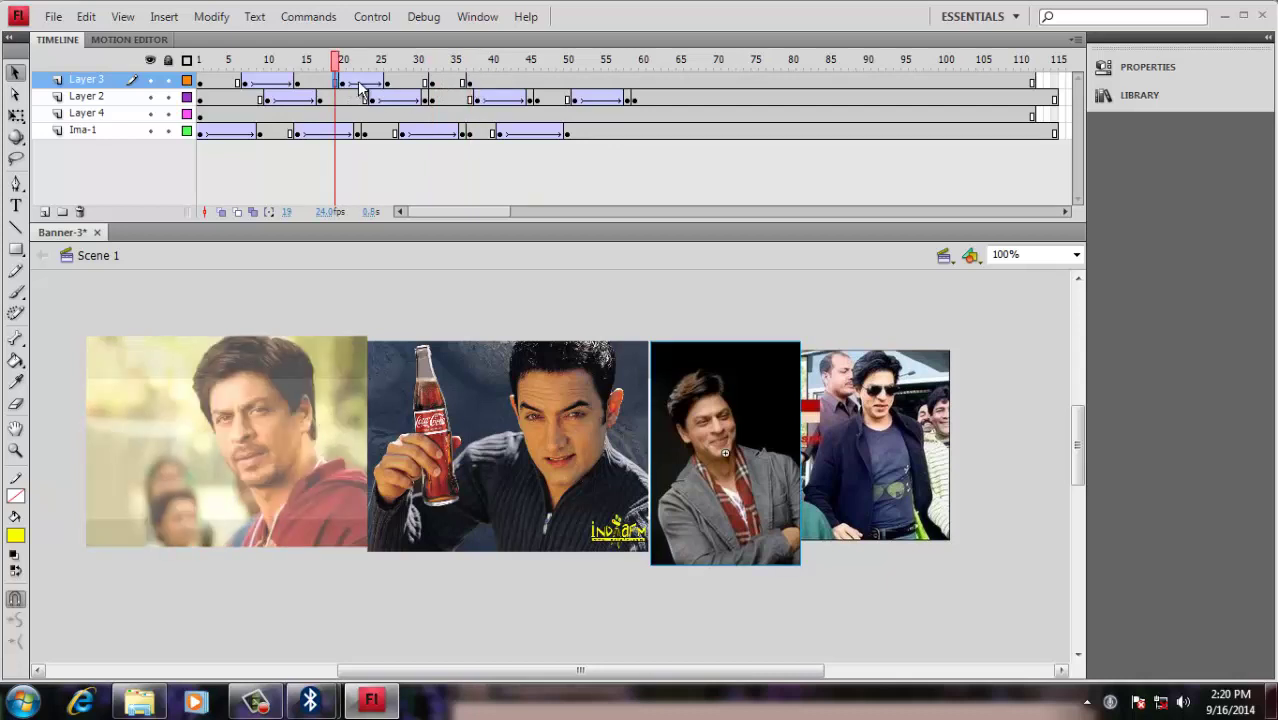
pyautogui.click(344, 82)
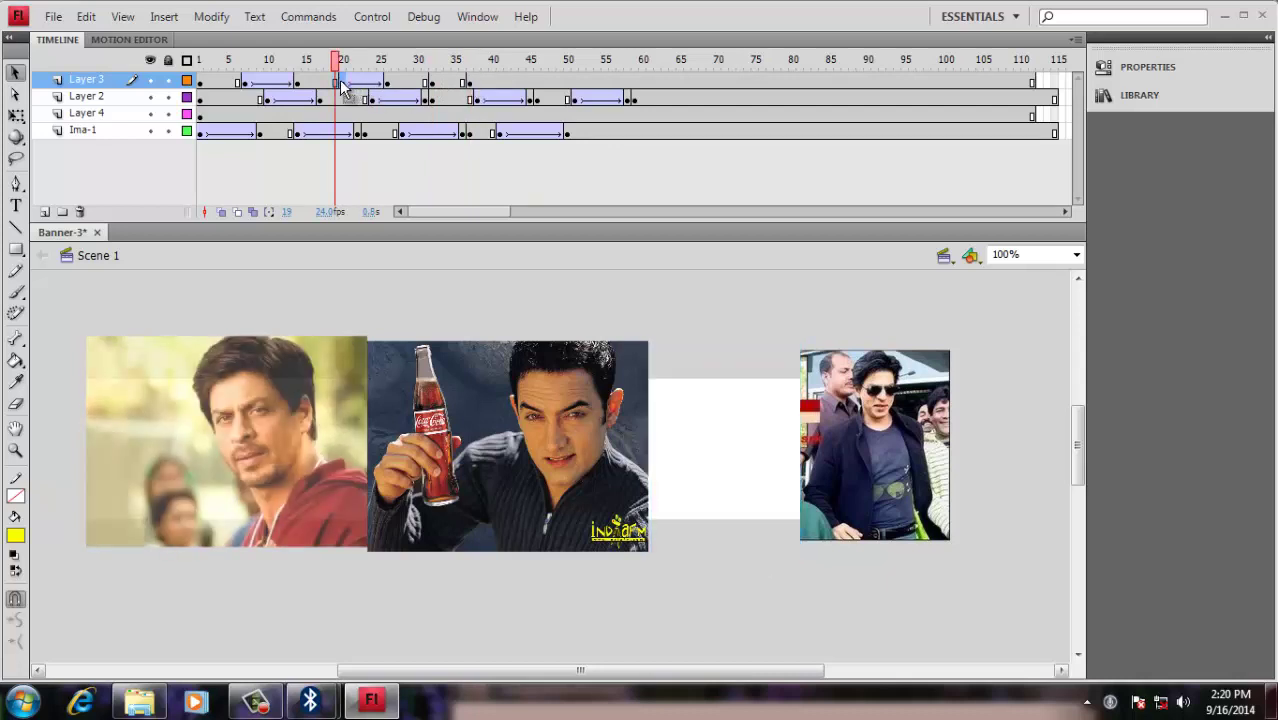
pyautogui.click(385, 84)
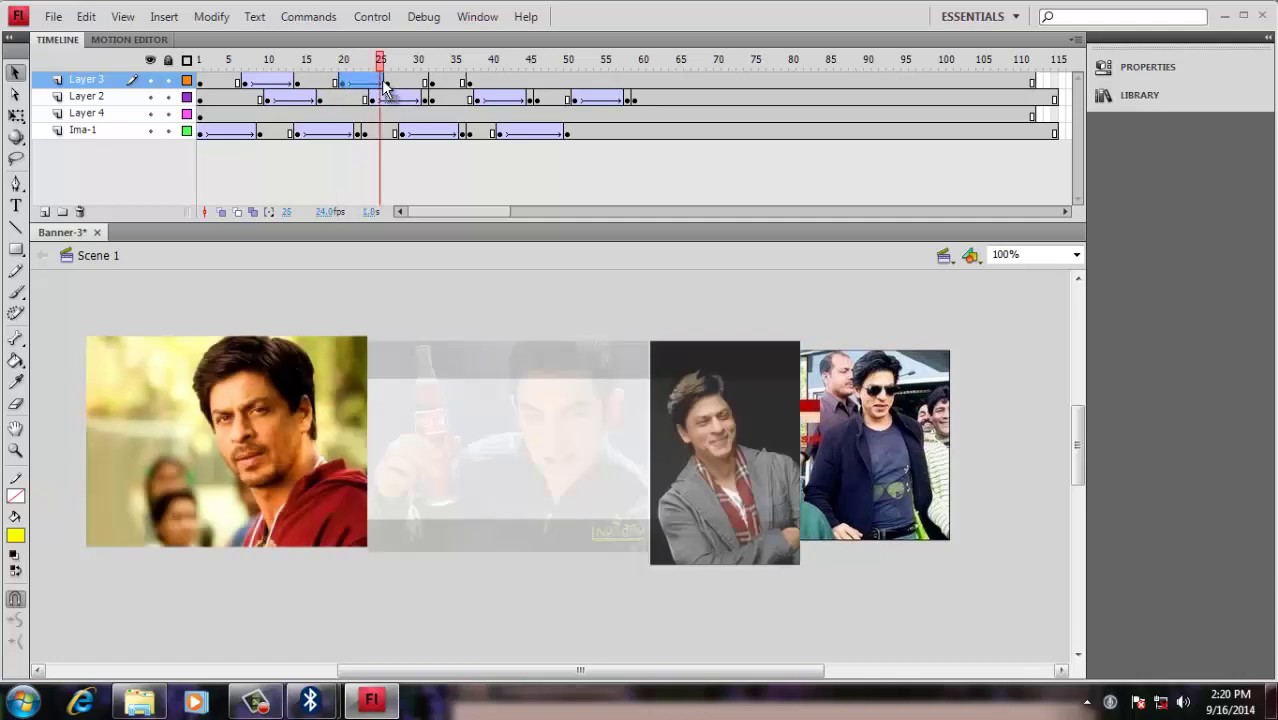
pyautogui.rightClick(385, 84)
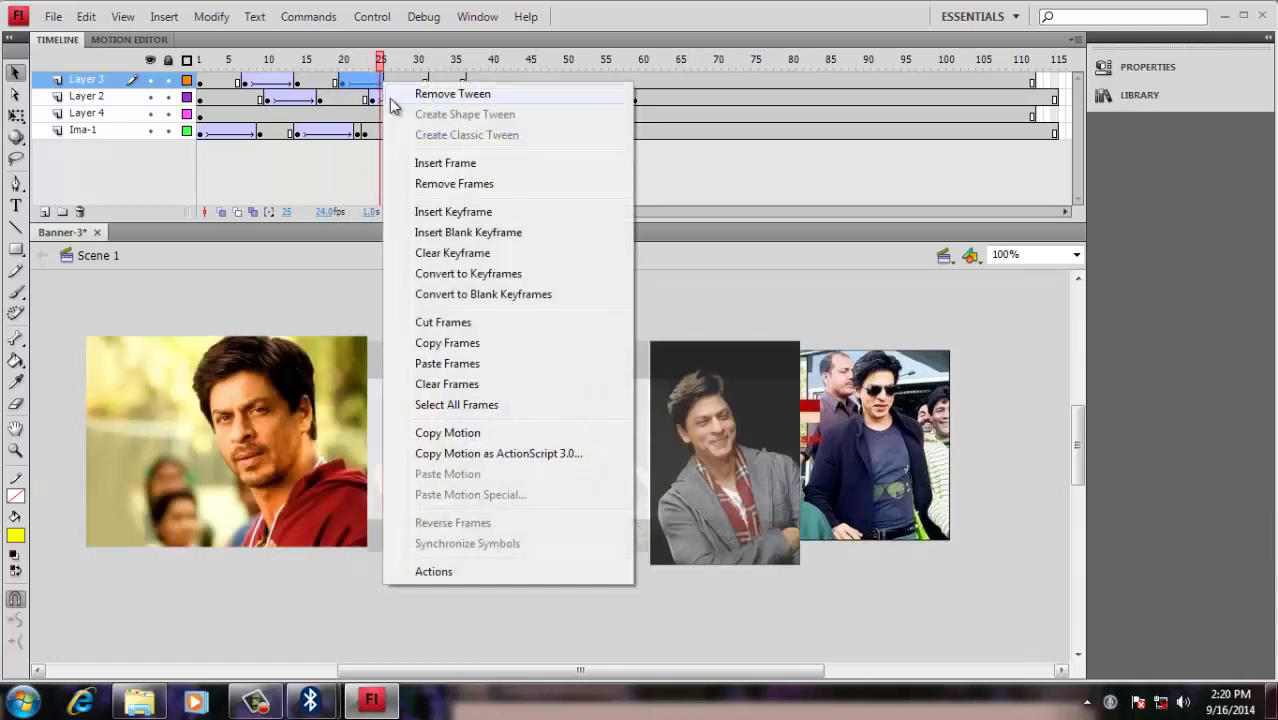
pyautogui.click(451, 343)
pyautogui.click(431, 84)
pyautogui.rightClick(466, 84)
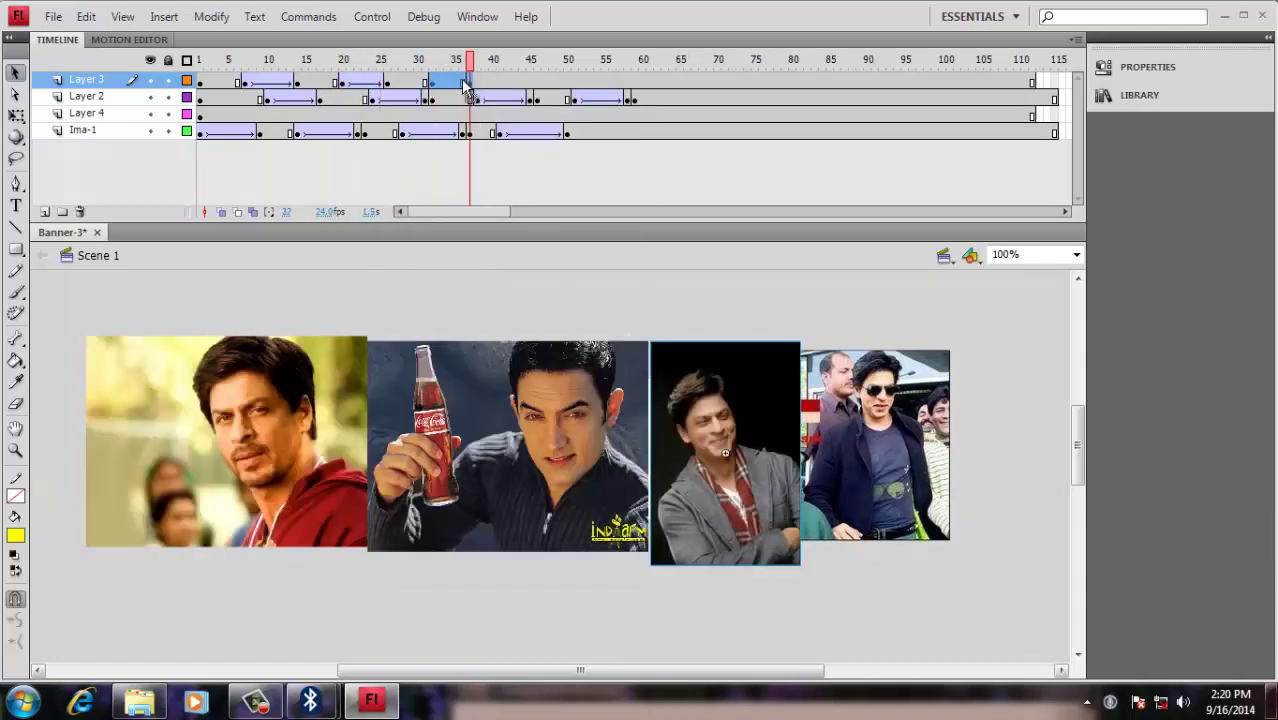
pyautogui.click(540, 364)
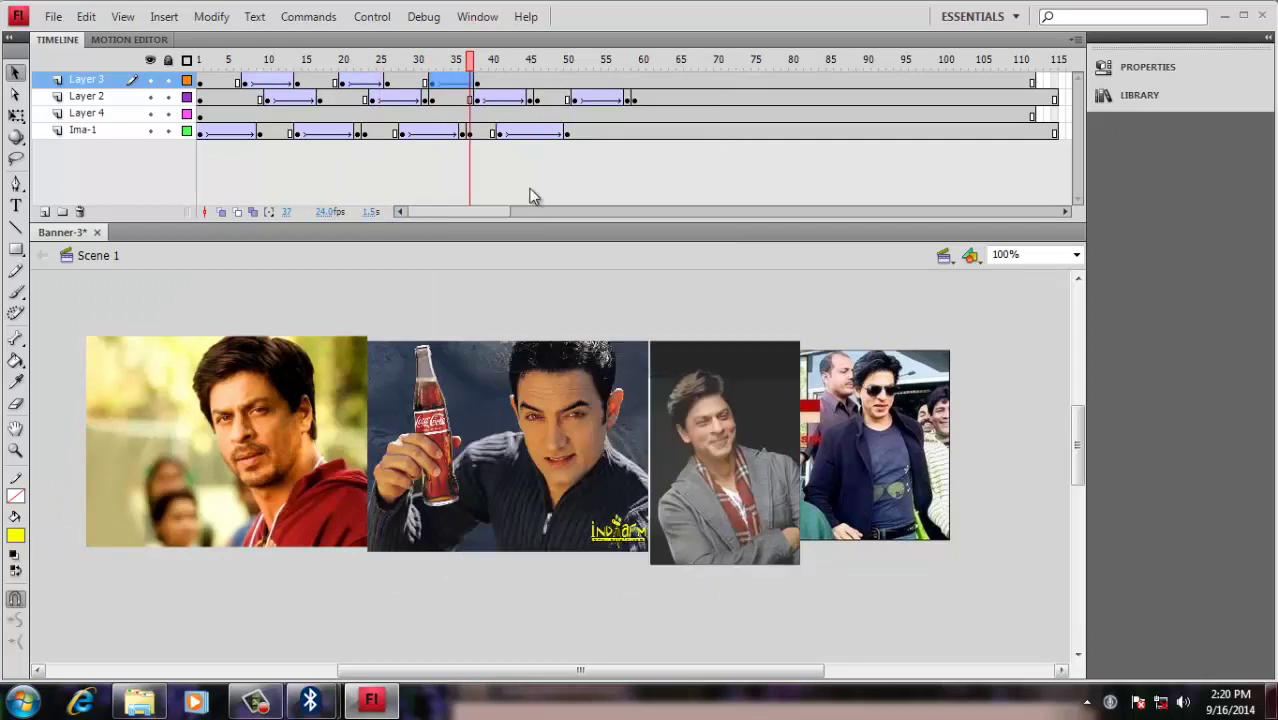
# Insert keyframes at frames 45 and 51 of Layer 3 and paste the copied fade frames between them
pyautogui.click(530, 81)
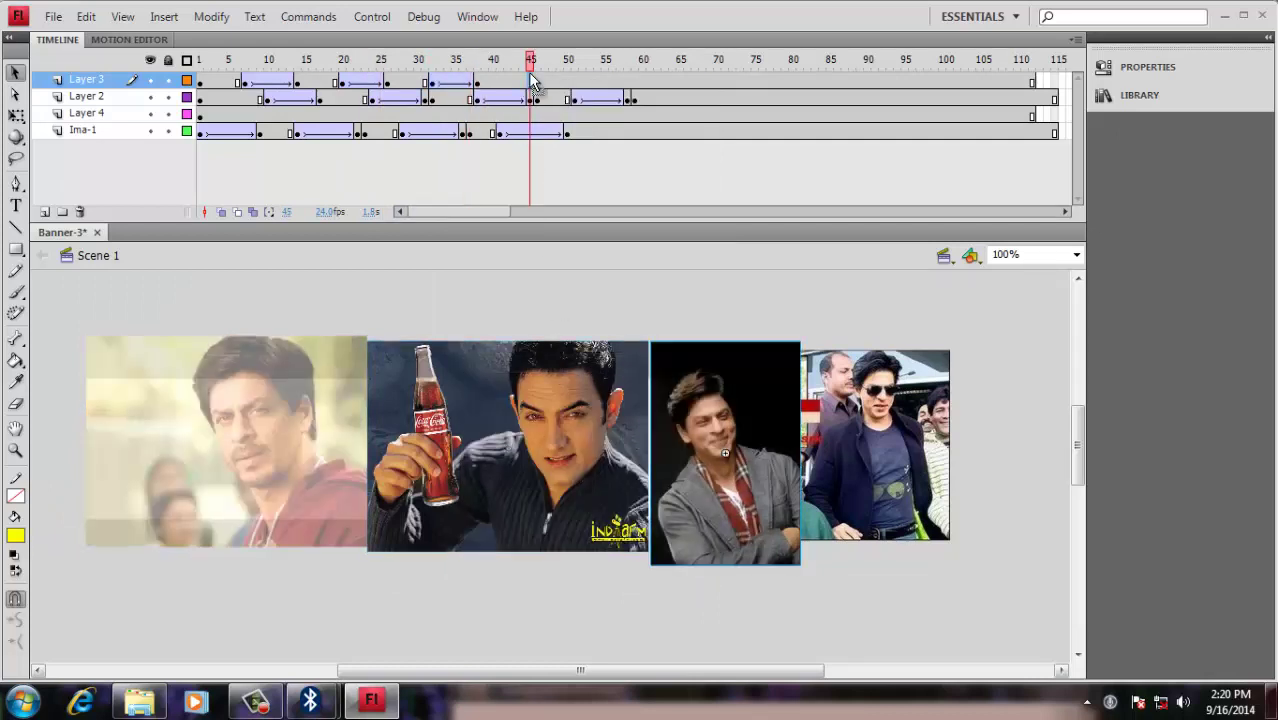
pyautogui.click(575, 80)
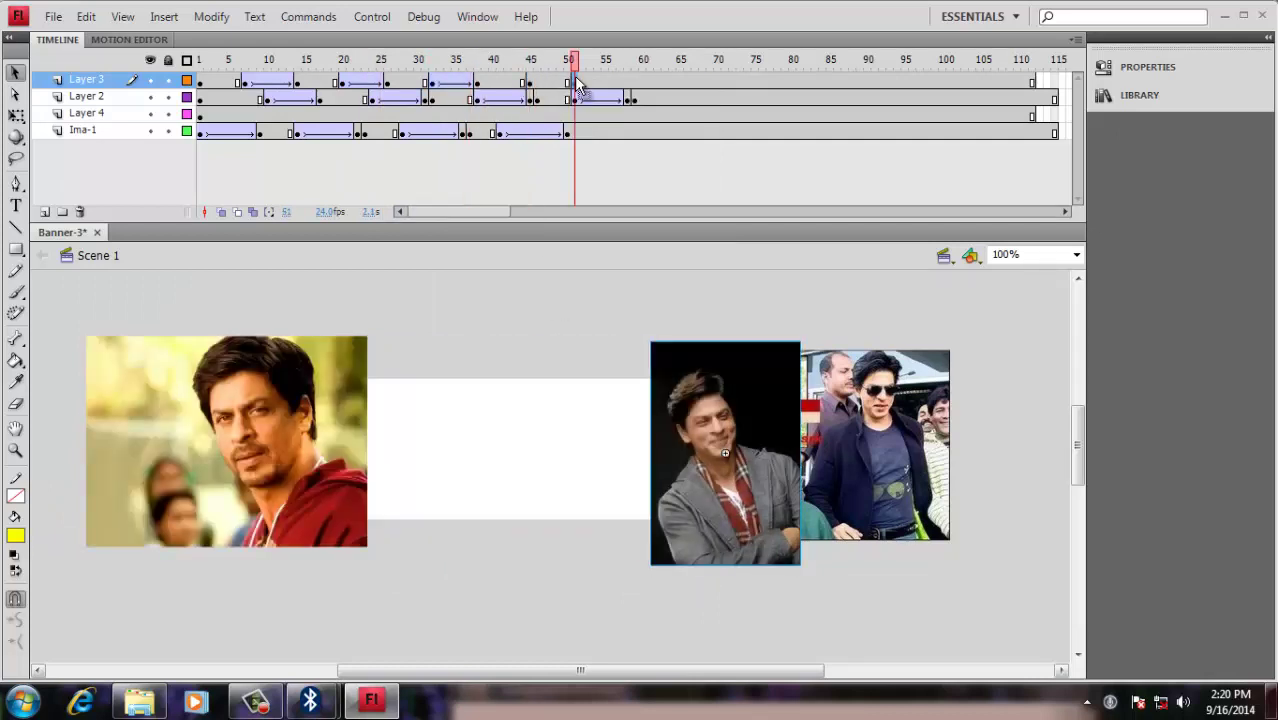
pyautogui.click(530, 81)
pyautogui.rightClick(533, 80)
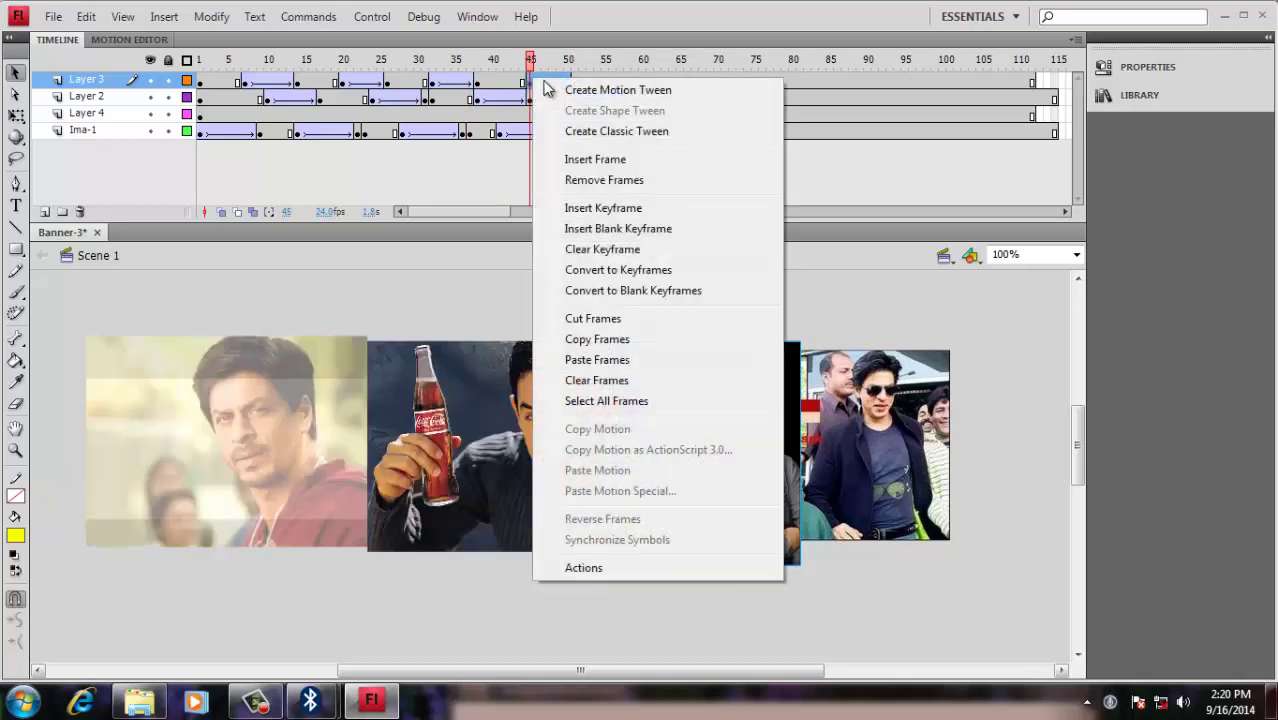
pyautogui.click(597, 359)
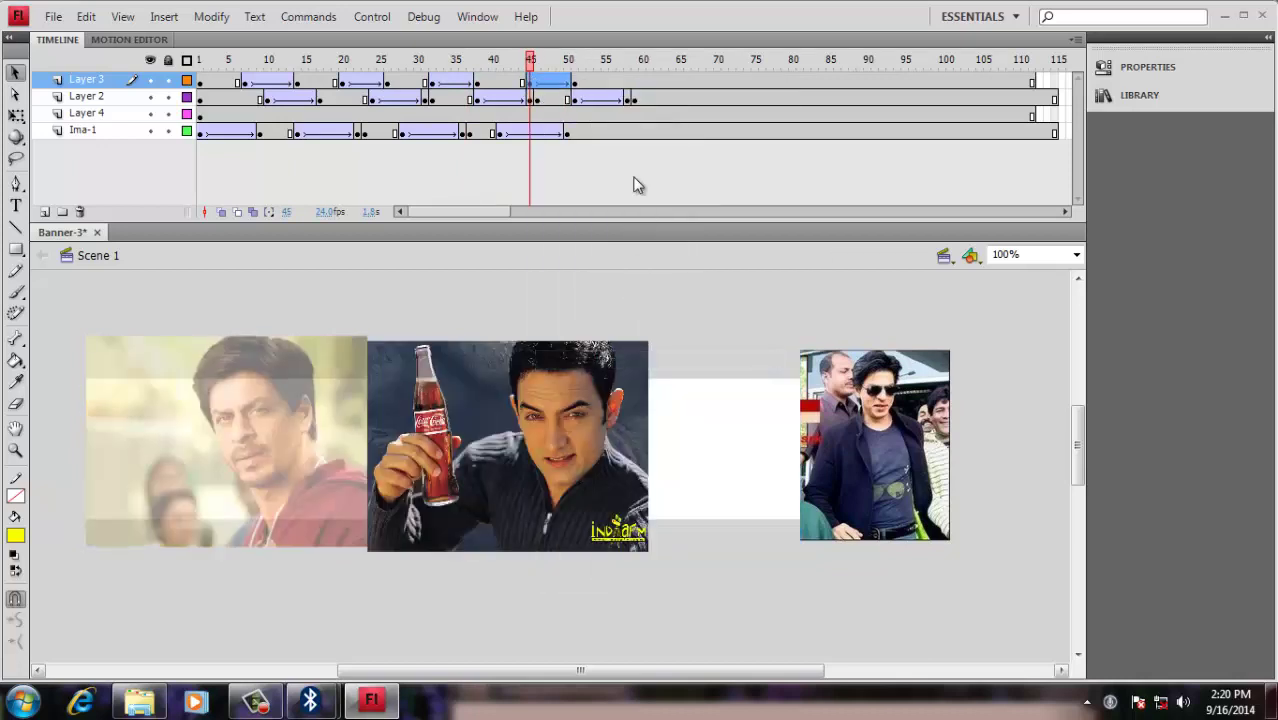
# Insert keyframes at frames 58 and 65 of Layer 3 and paste the copied fade frames between them
pyautogui.click(616, 80)
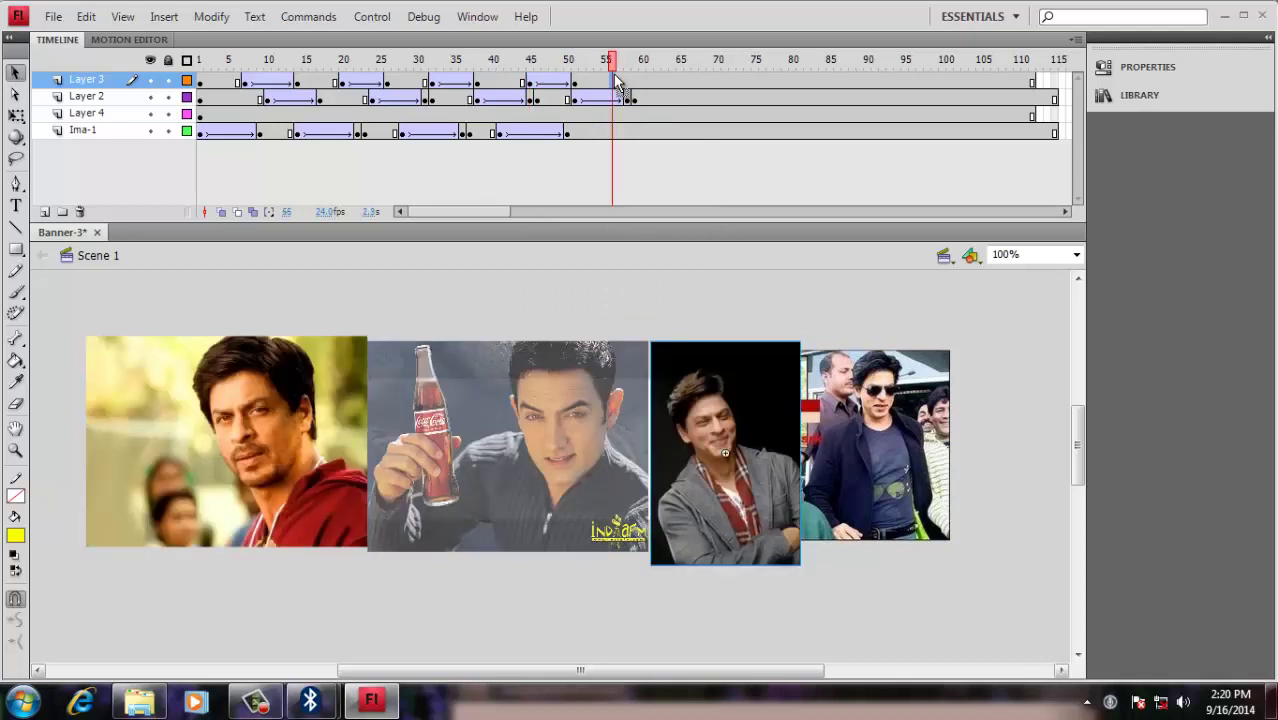
pyautogui.click(626, 76)
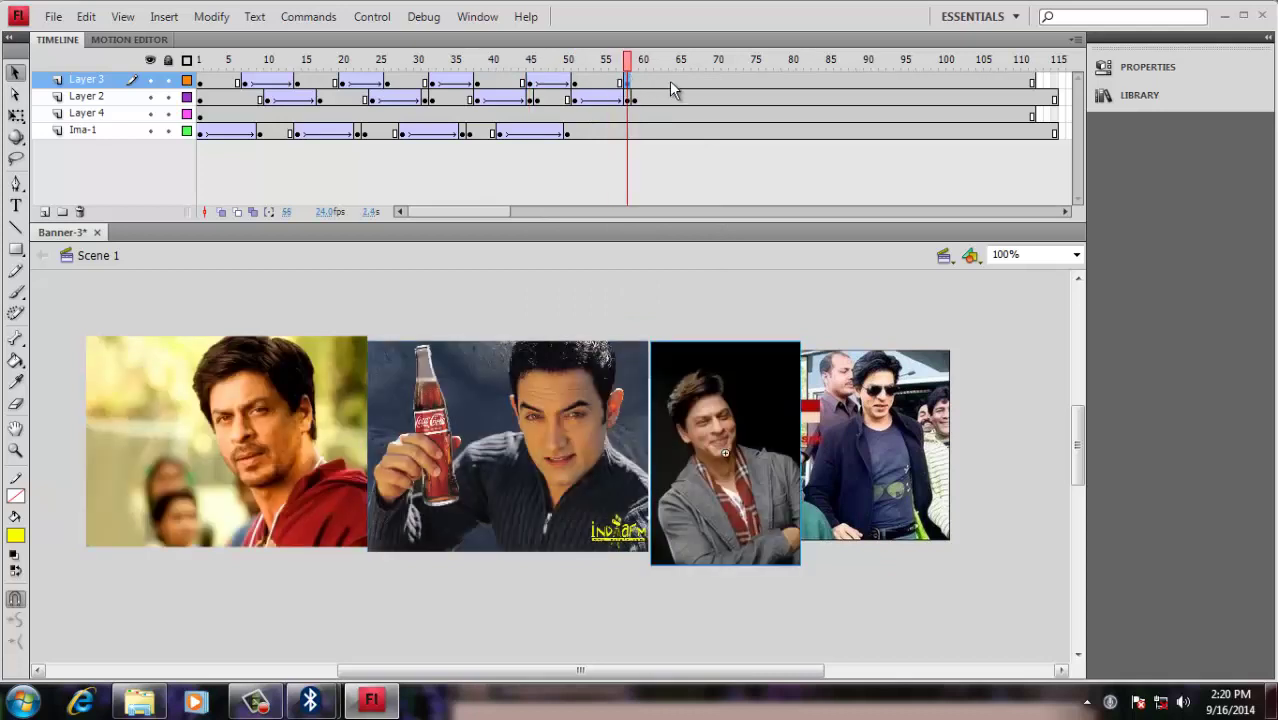
pyautogui.click(678, 86)
pyautogui.rightClick(652, 77)
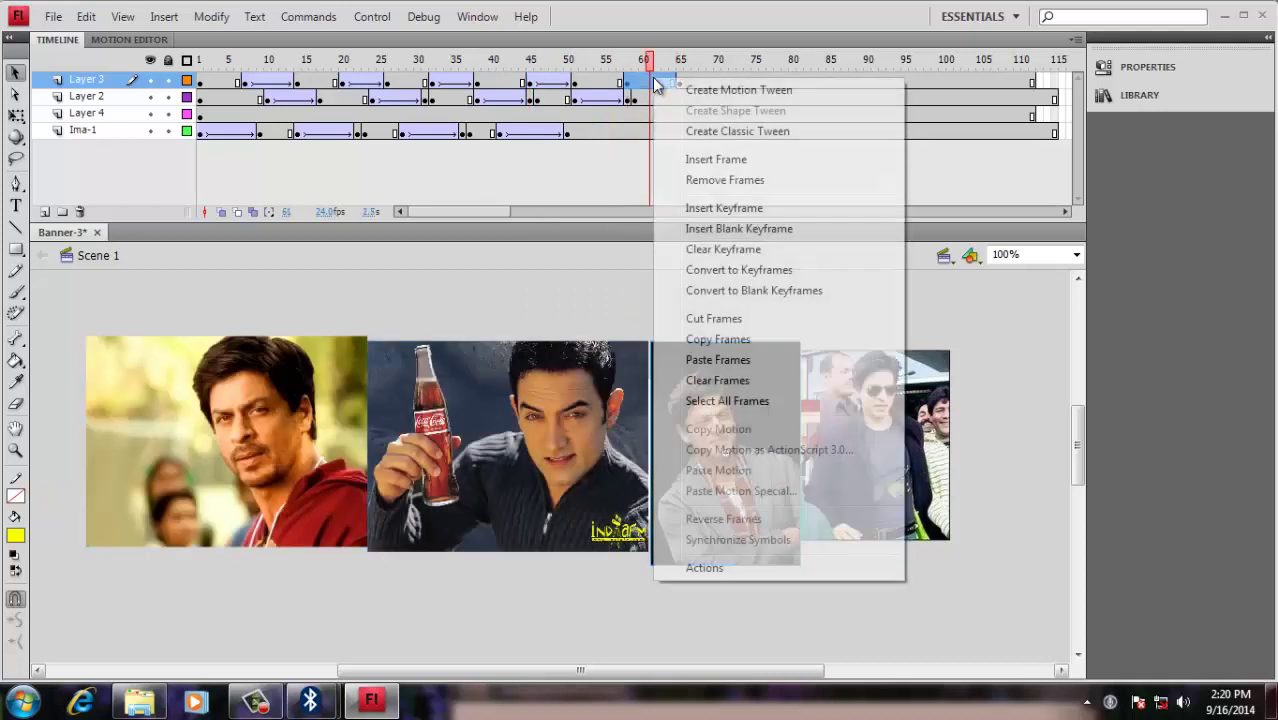
pyautogui.click(718, 359)
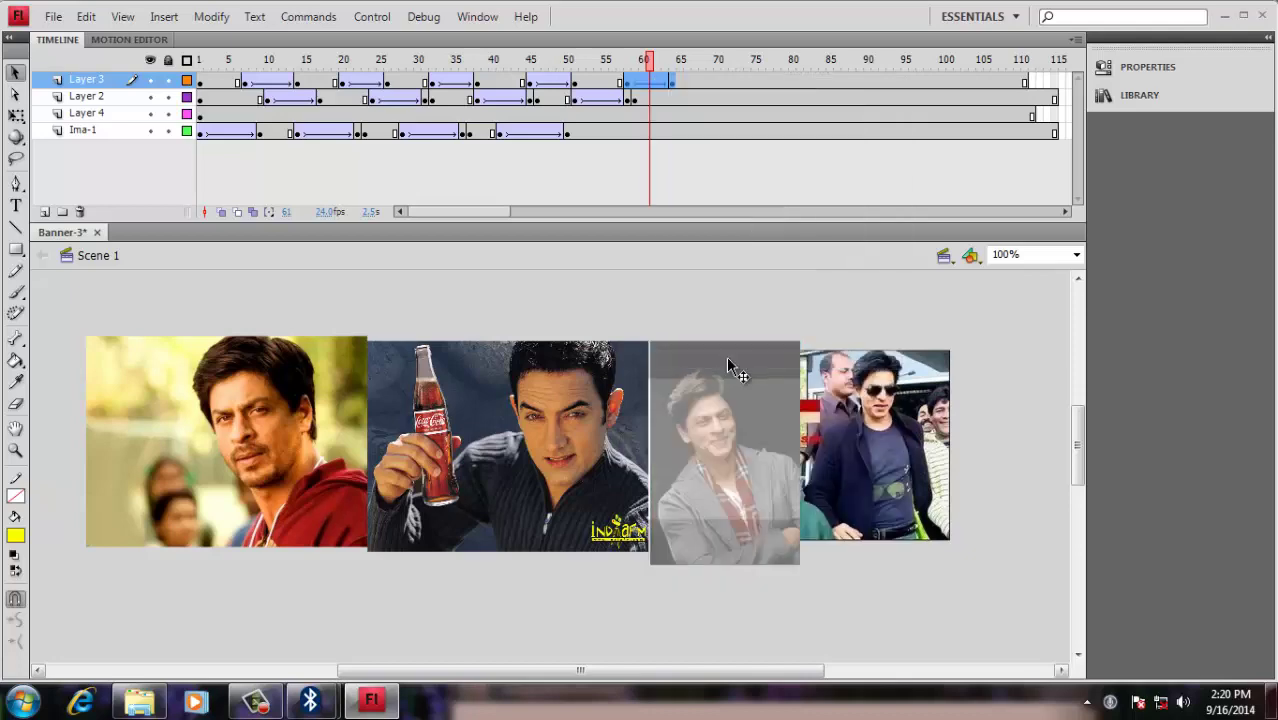
# Save the banner, preview it as a test movie, and return the playhead to frame 1
pyautogui.hotkey('ctrl', 'Return')
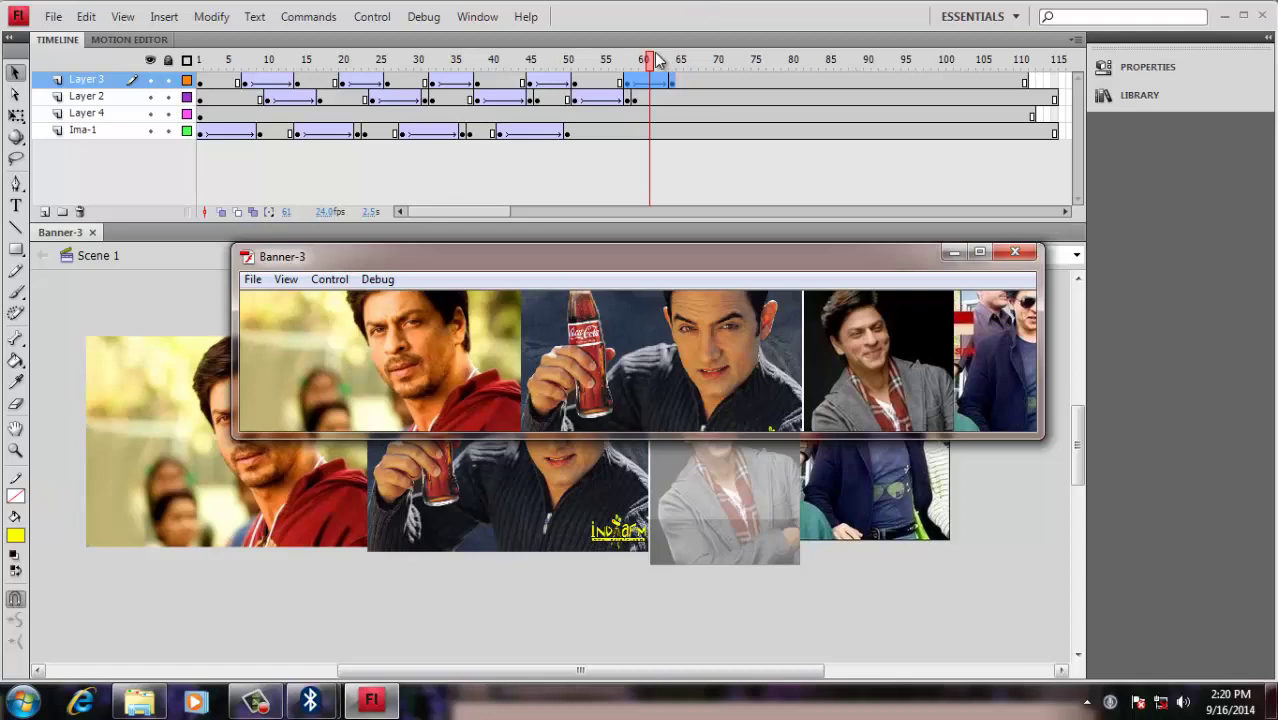
pyautogui.moveTo(648, 60); pyautogui.dragTo(200, 60)
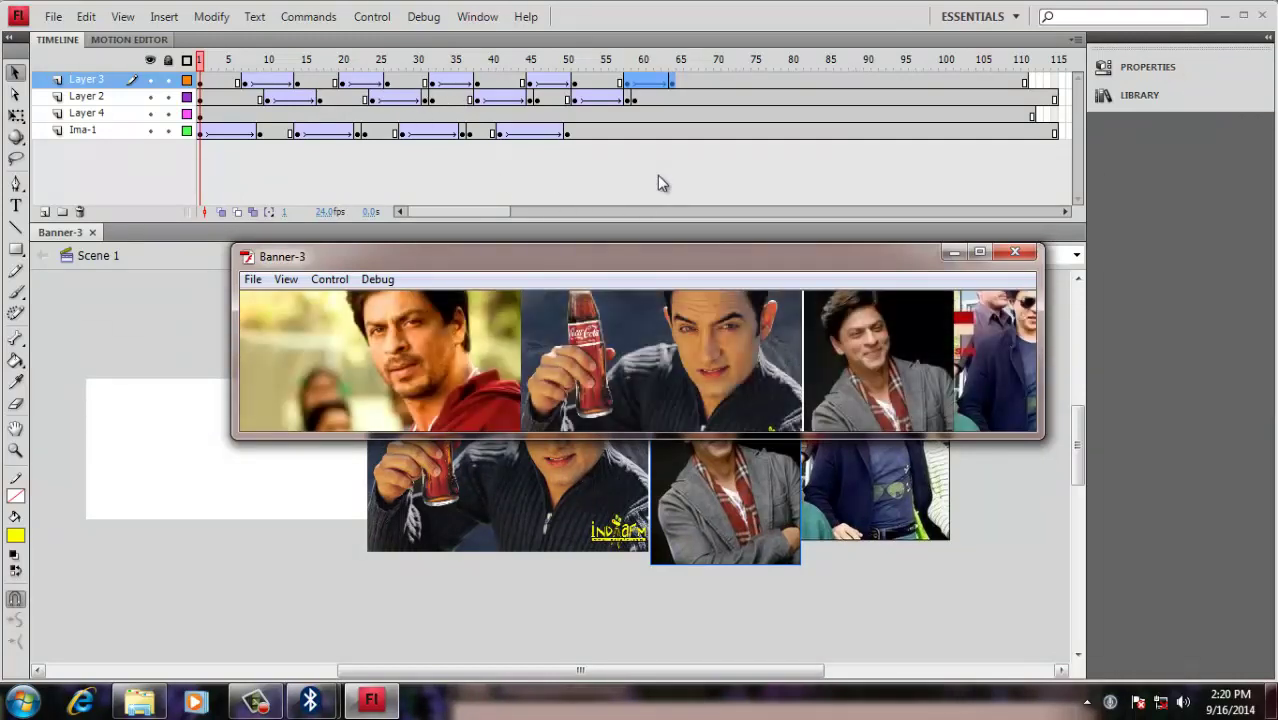
pyautogui.click(1015, 251)
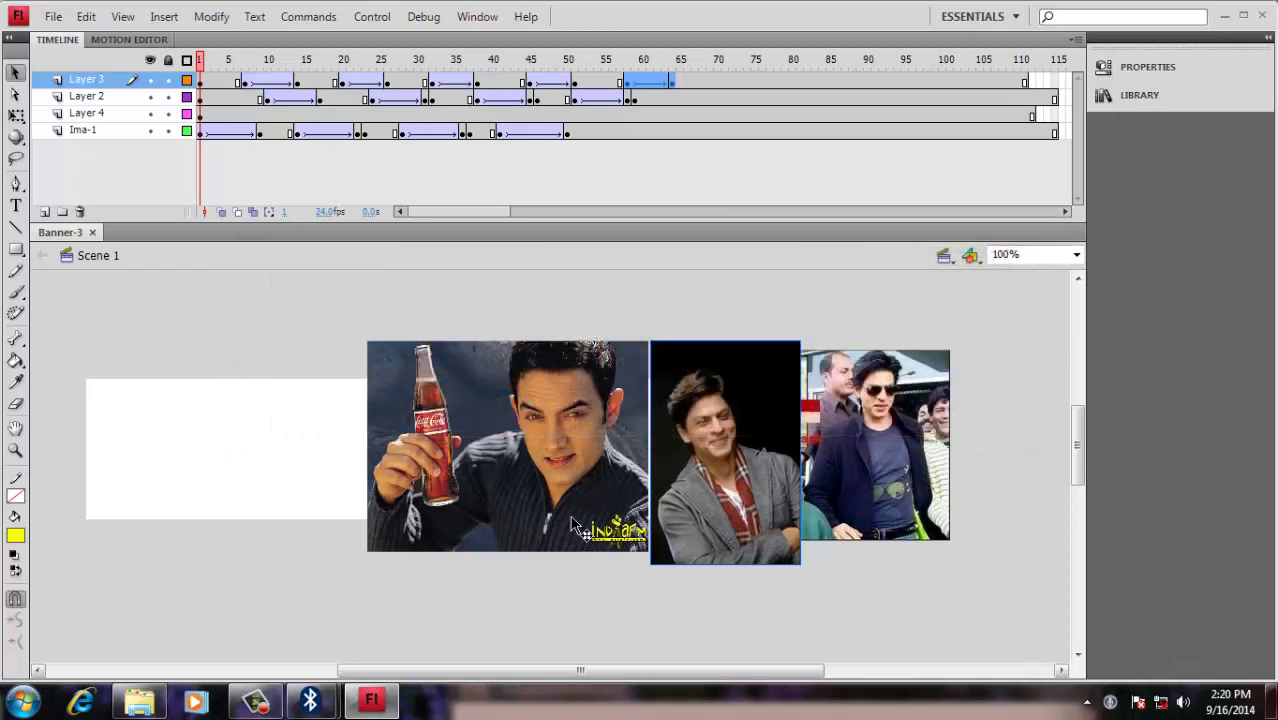
# Insert keyframes at frames 5 and 10 of Layer 4 and create a classic tween between them
pyautogui.click(874, 418)
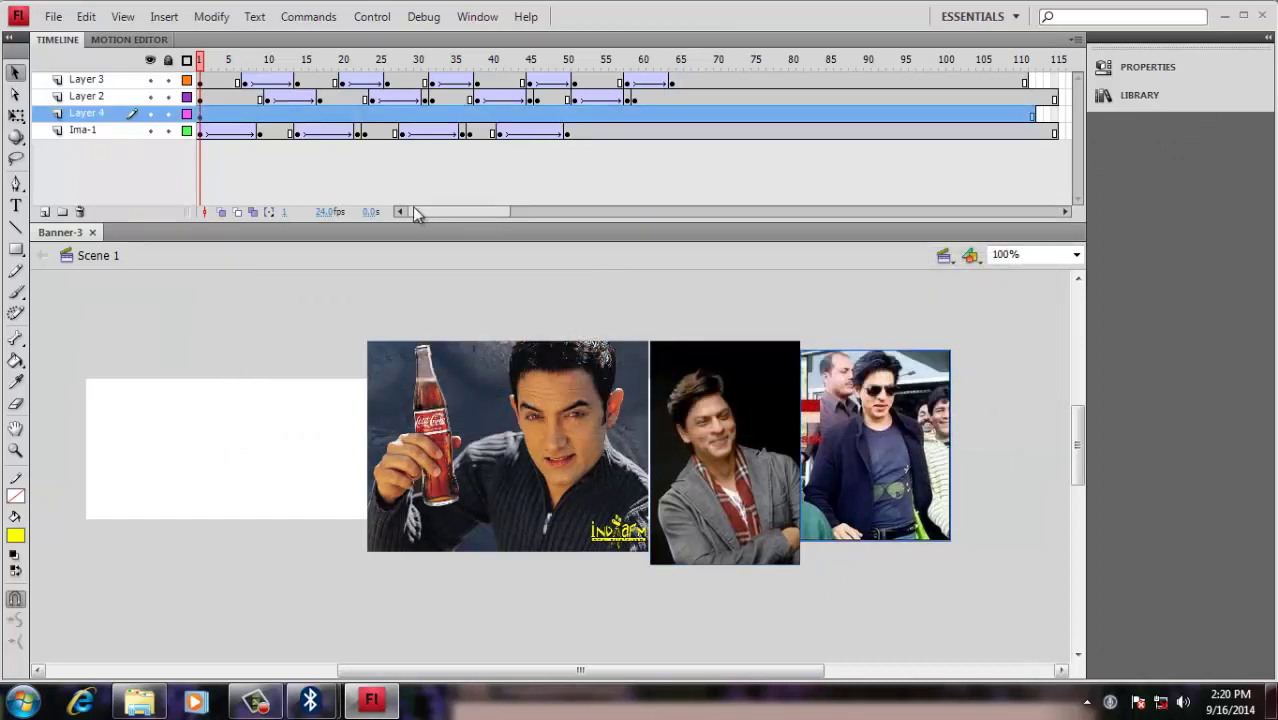
pyautogui.click(230, 115)
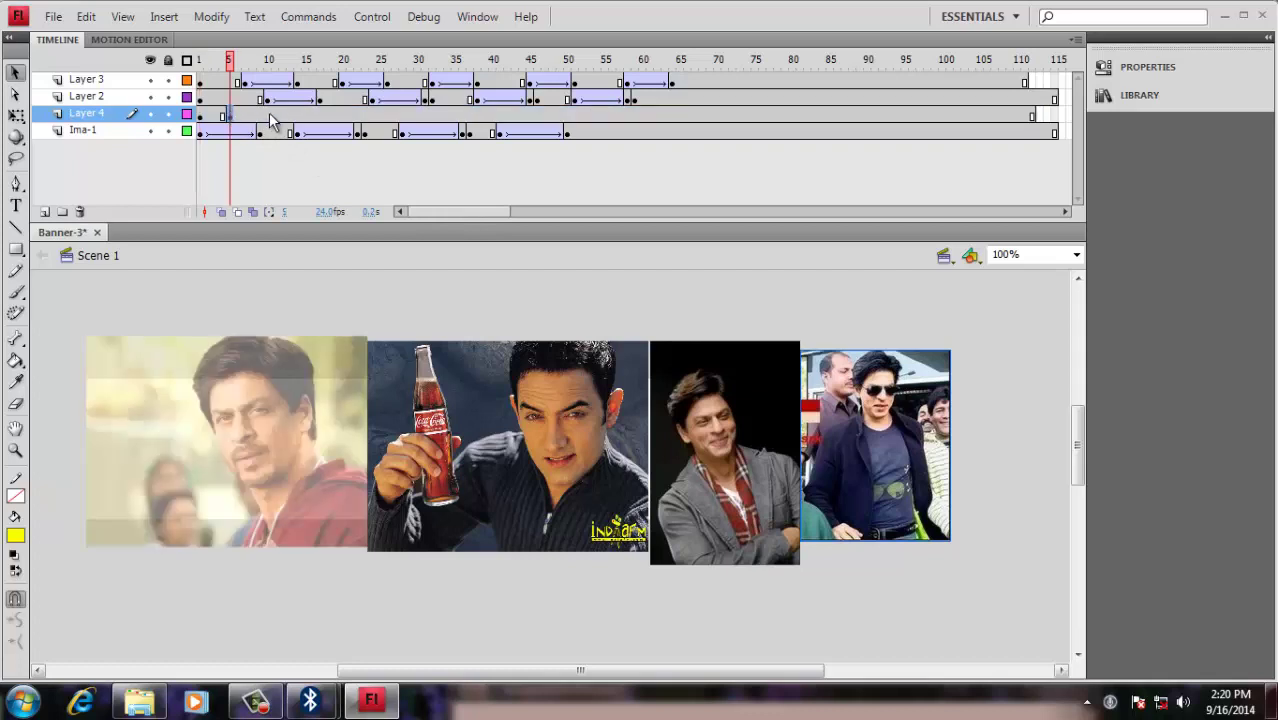
pyautogui.click(271, 112)
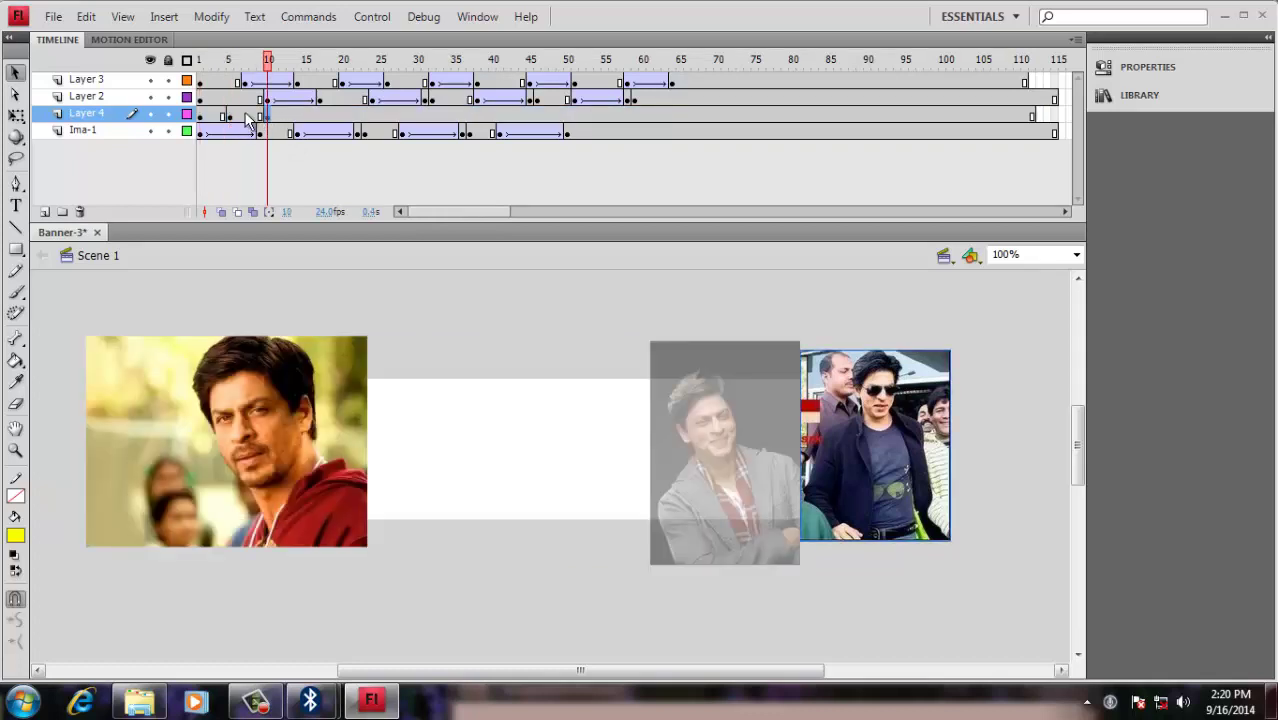
pyautogui.rightClick(246, 115)
pyautogui.click(287, 170)
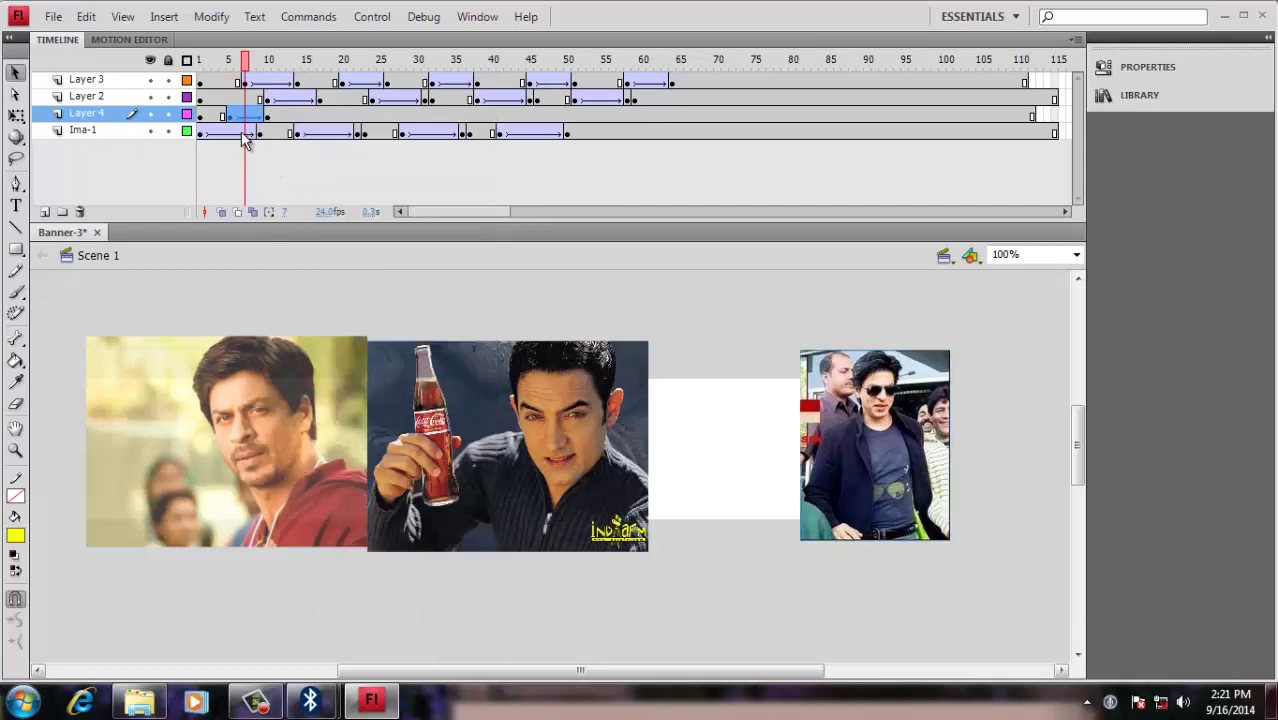
# Apply an Alpha color effect of 0% to the picture at Layer 4's keyframe on frame 5
pyautogui.click(231, 116)
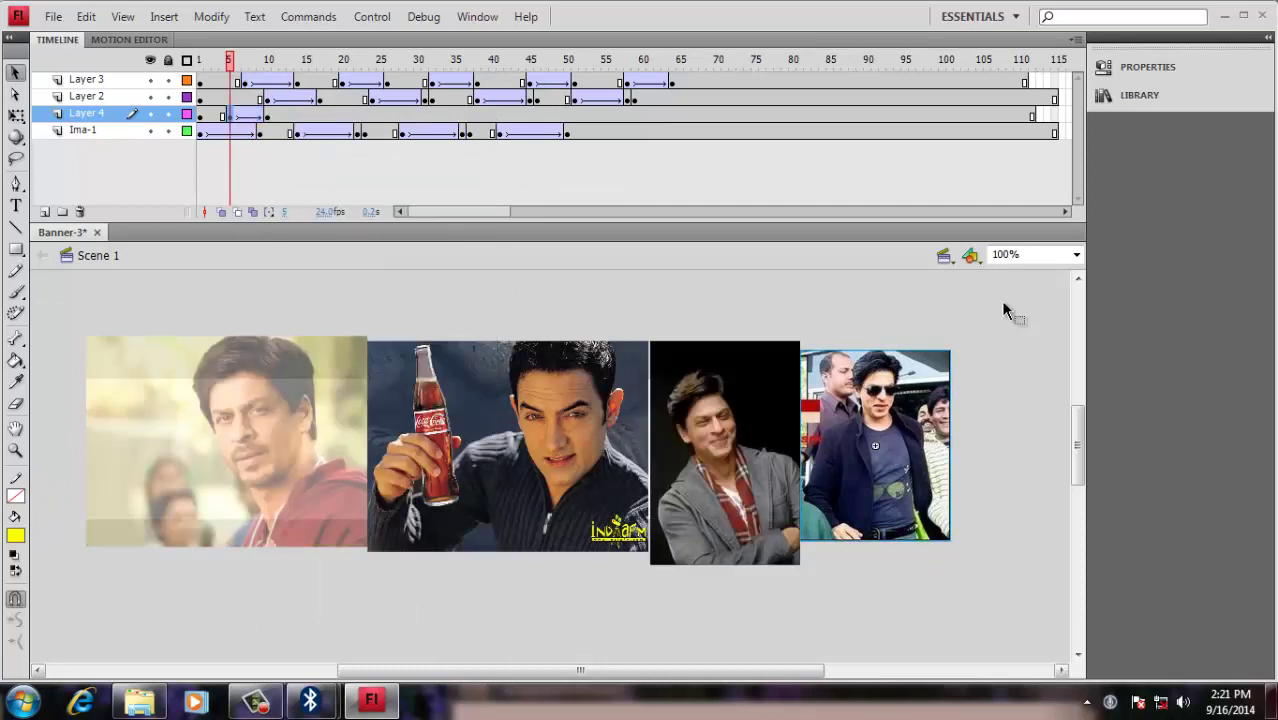
pyautogui.click(1145, 67)
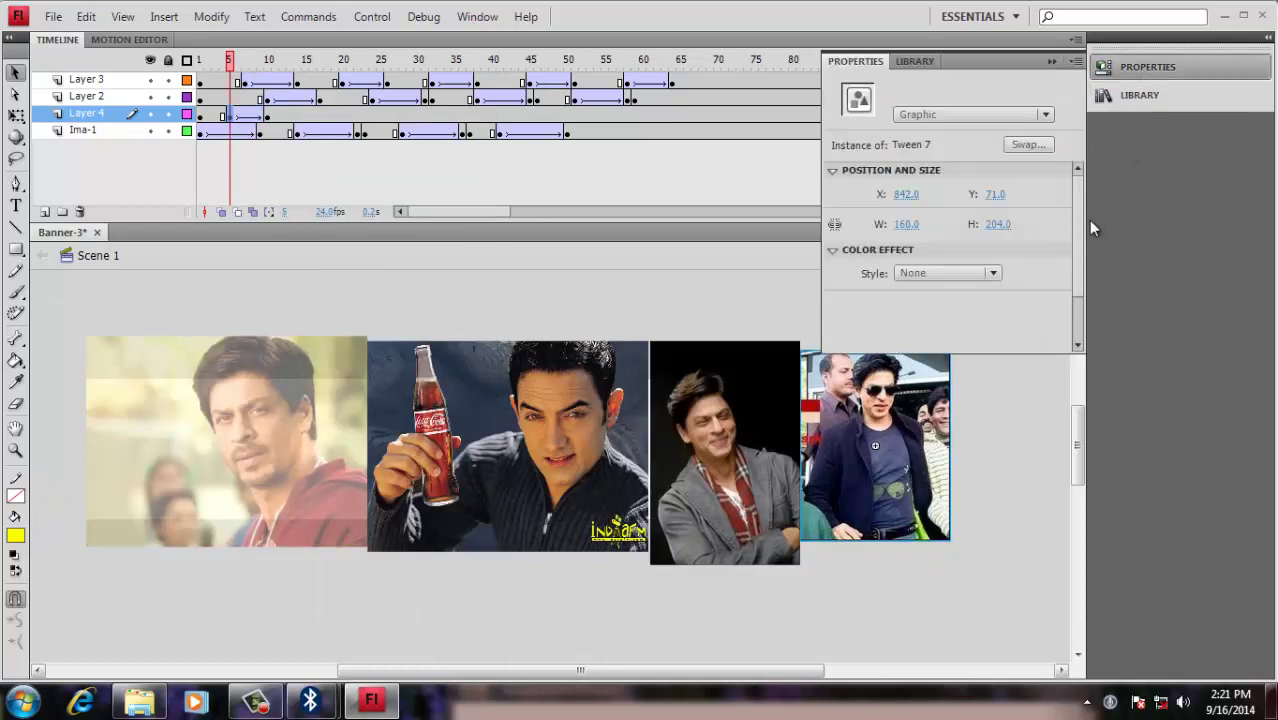
pyautogui.click(993, 273)
pyautogui.click(942, 377)
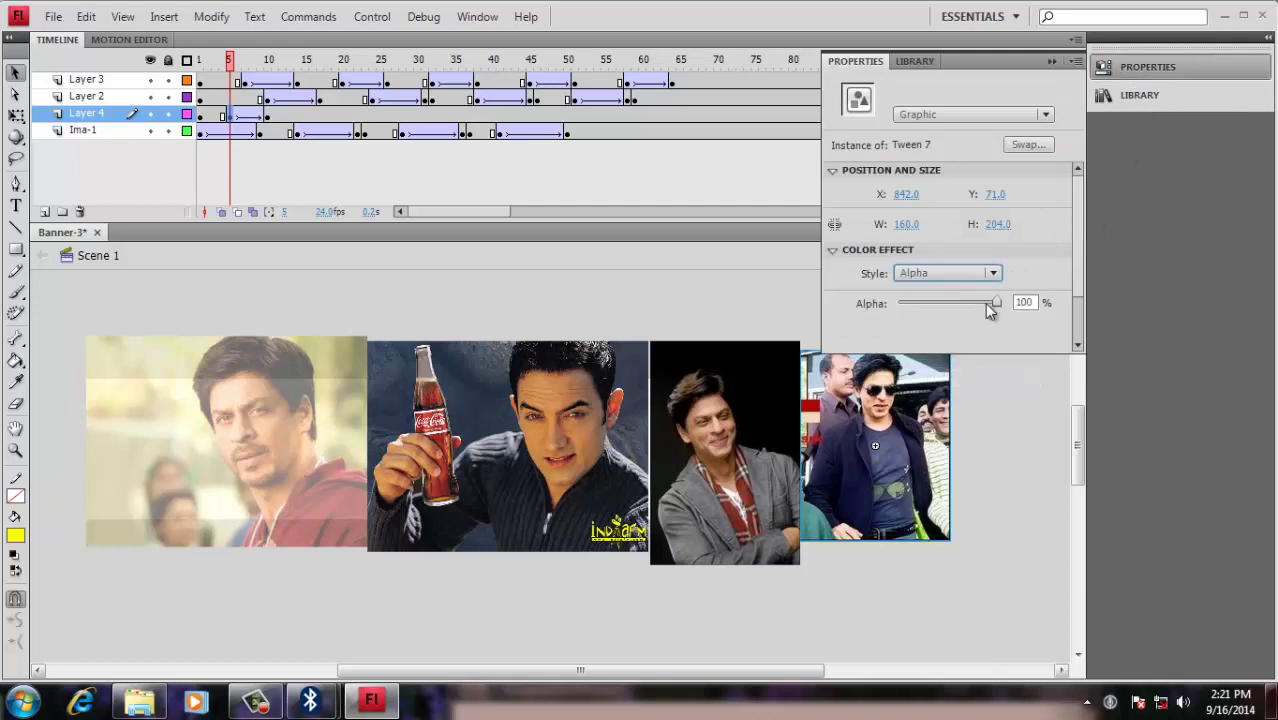
pyautogui.moveTo(988, 302); pyautogui.dragTo(862, 316)
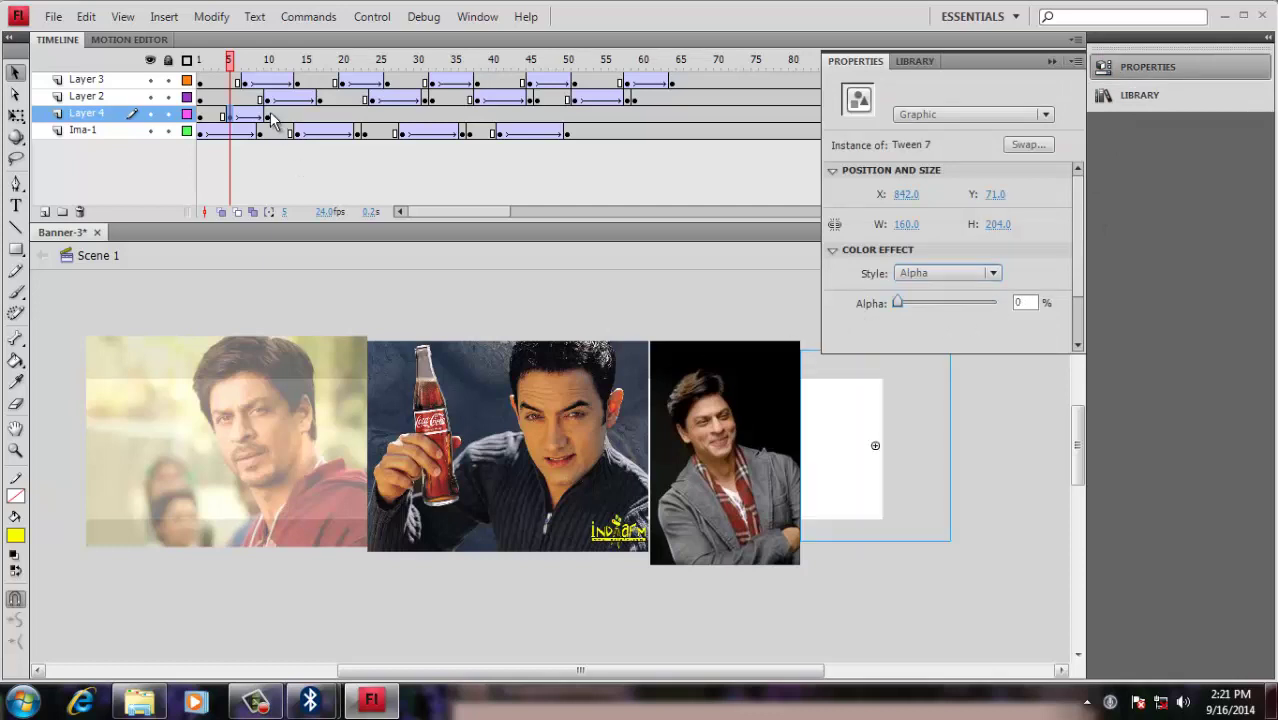
# Apply an Alpha color effect of 100% to the picture at Layer 4's keyframe on frame 10
pyautogui.click(268, 114)
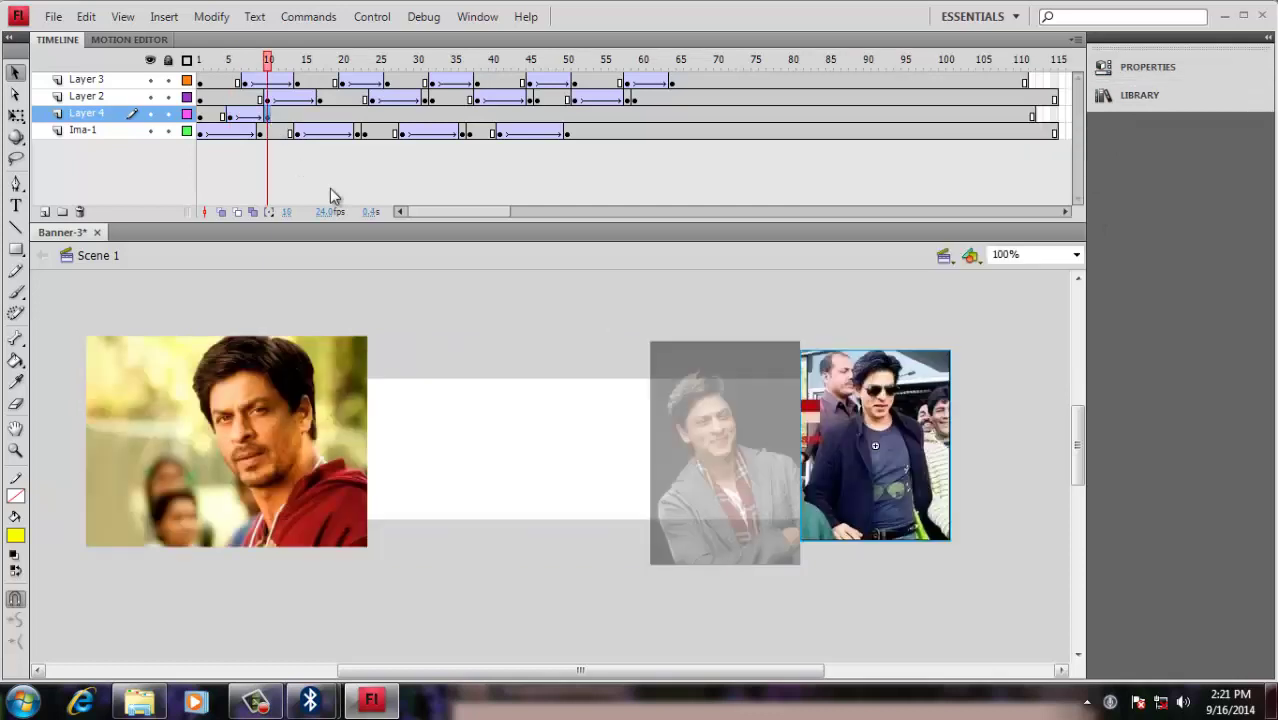
pyautogui.click(1150, 70)
pyautogui.click(993, 275)
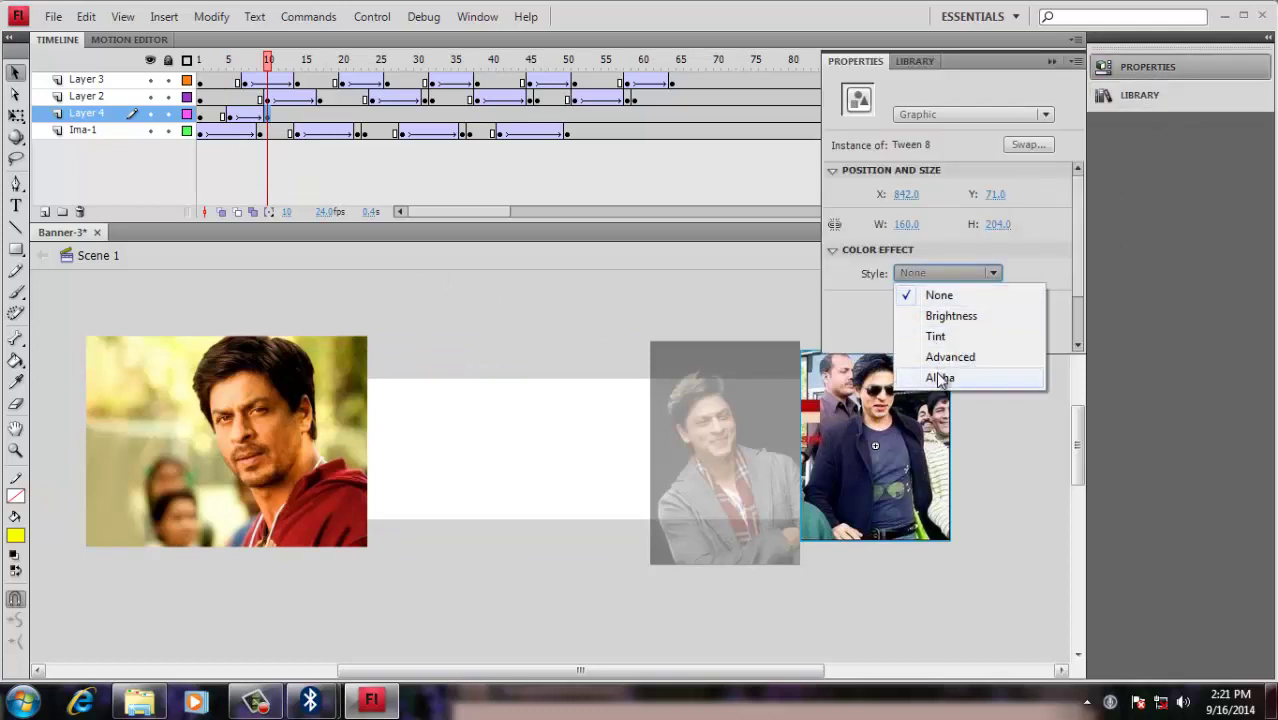
pyautogui.click(940, 377)
pyautogui.moveTo(897, 305); pyautogui.dragTo(1022, 304)
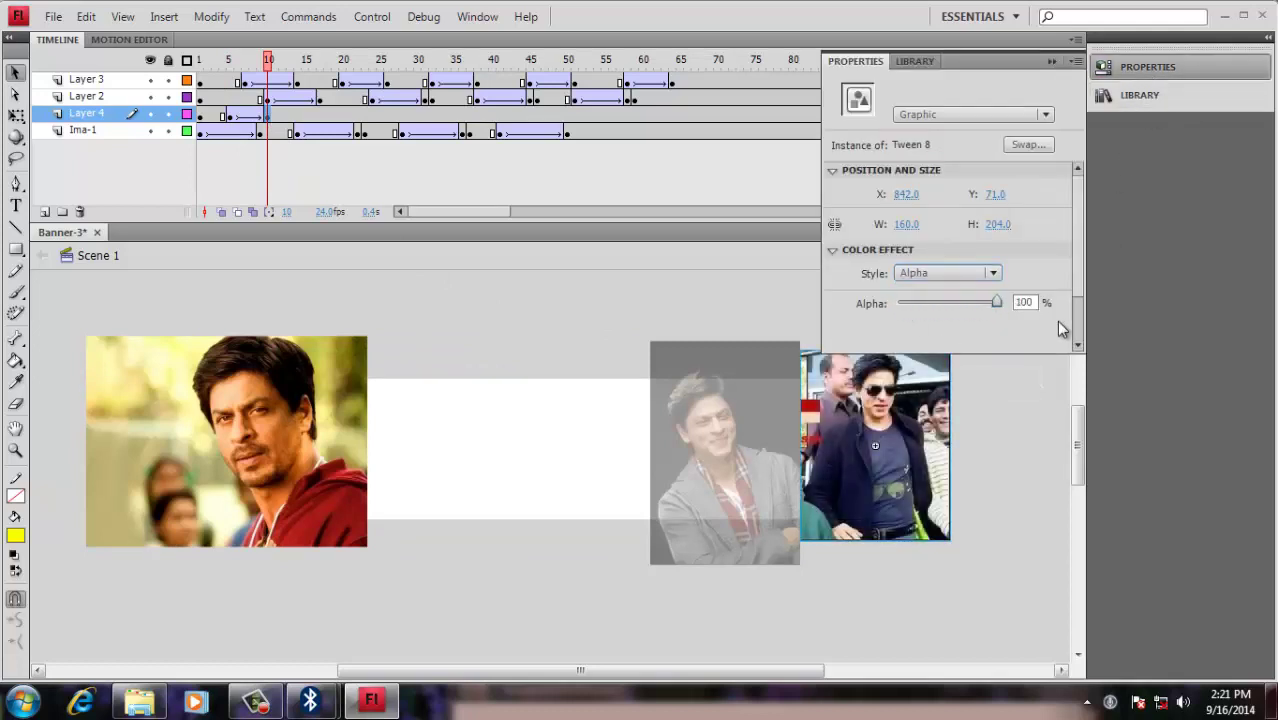
# Copy Layer 4's fade frames starting at frame 5 and paste them between new keyframes at frames 16 and 22
pyautogui.click(230, 118)
pyautogui.rightClick(230, 118)
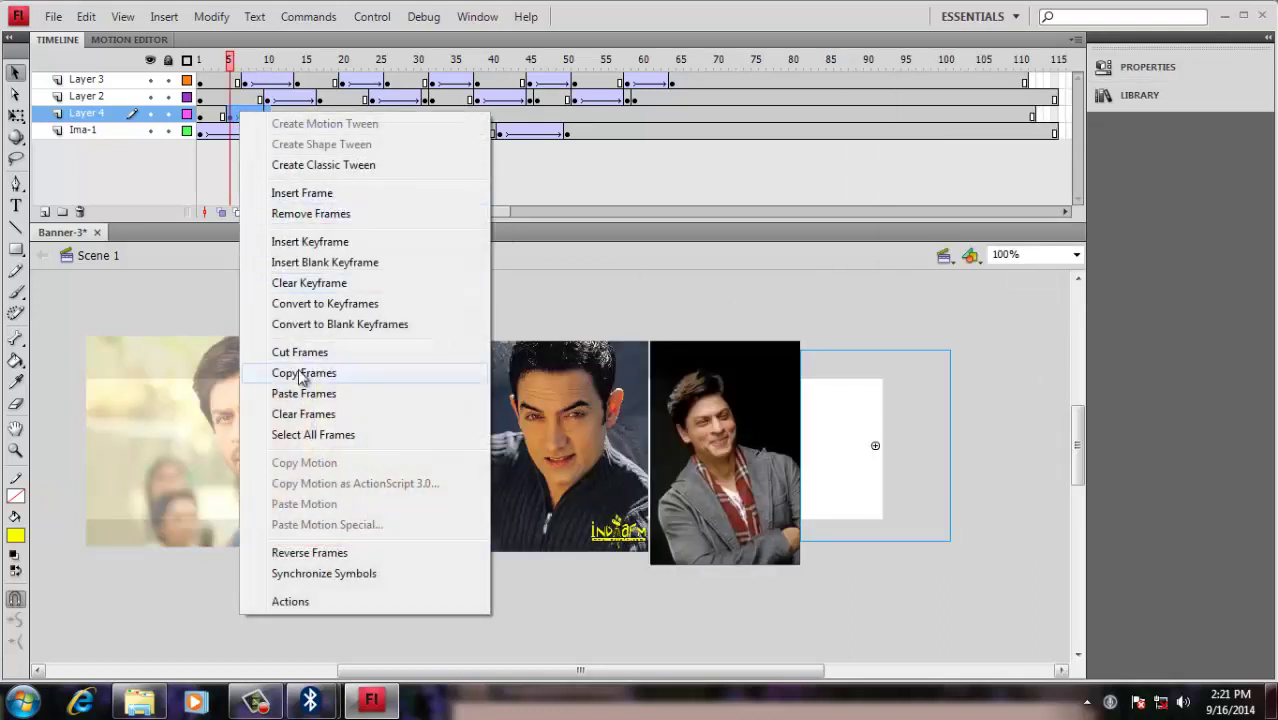
pyautogui.click(300, 373)
pyautogui.click(328, 117)
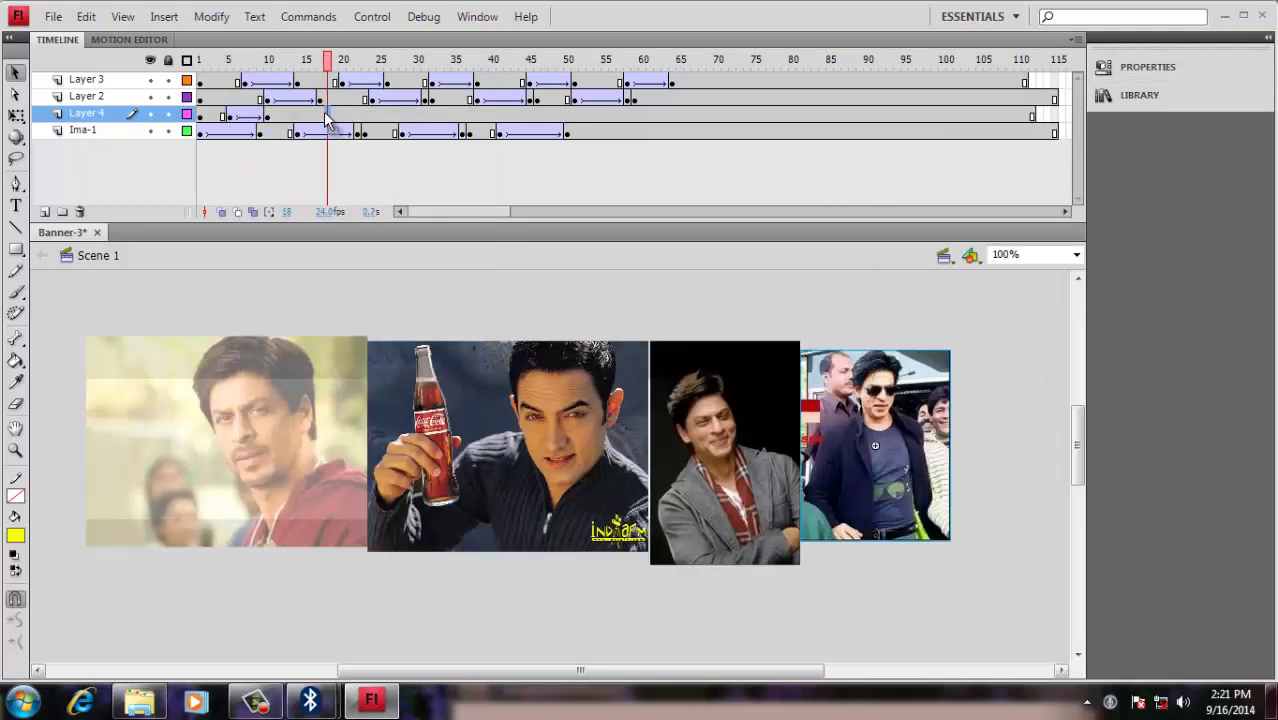
pyautogui.click(312, 117)
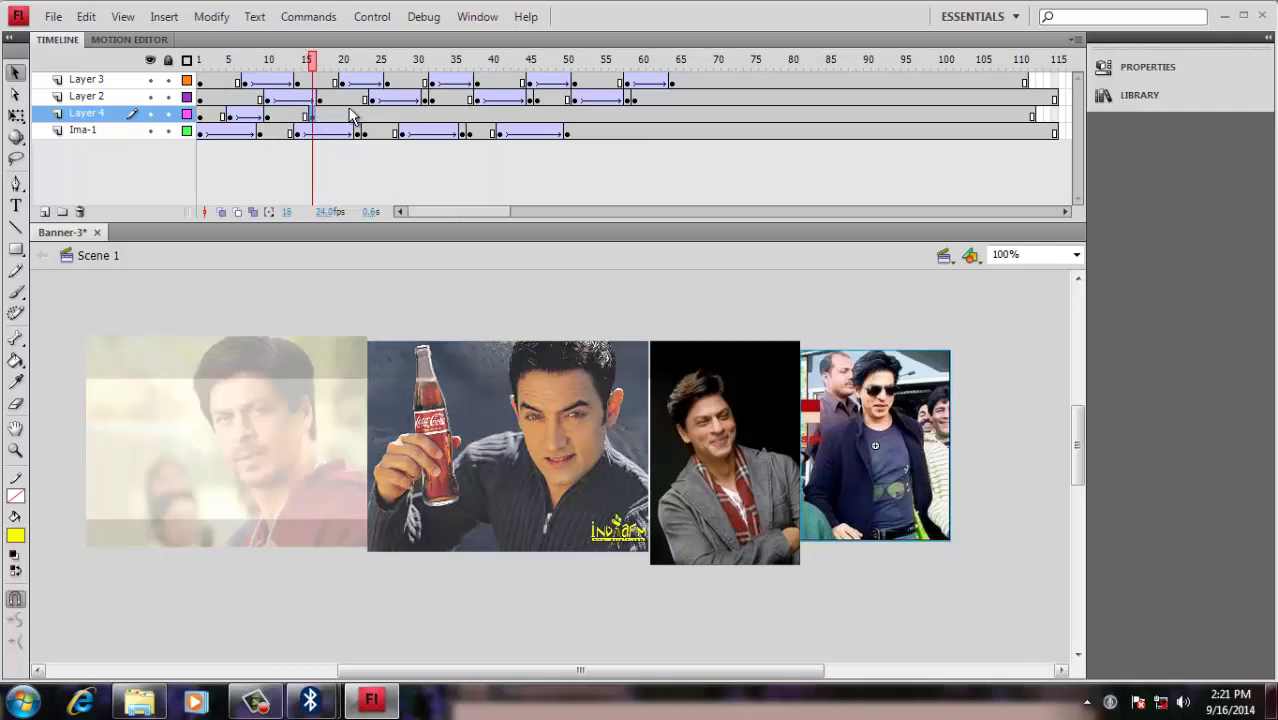
pyautogui.click(354, 117)
pyautogui.click(335, 117)
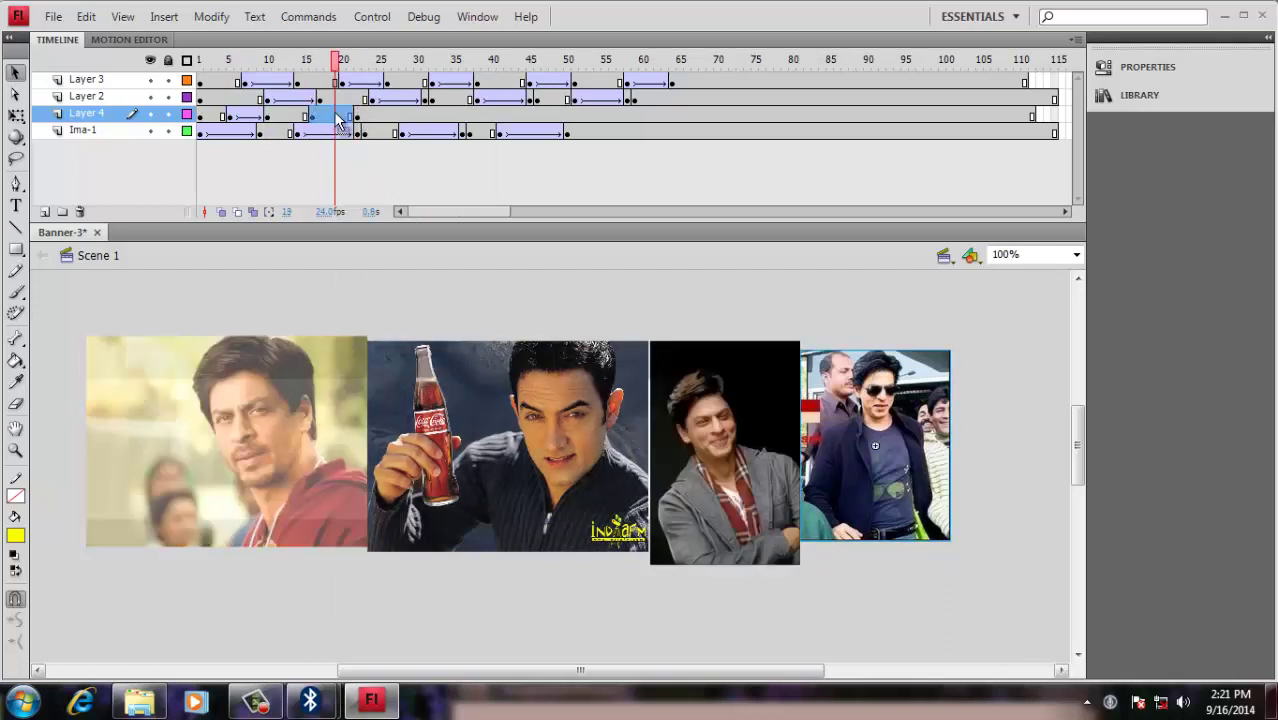
pyautogui.rightClick(336, 116)
pyautogui.click(399, 395)
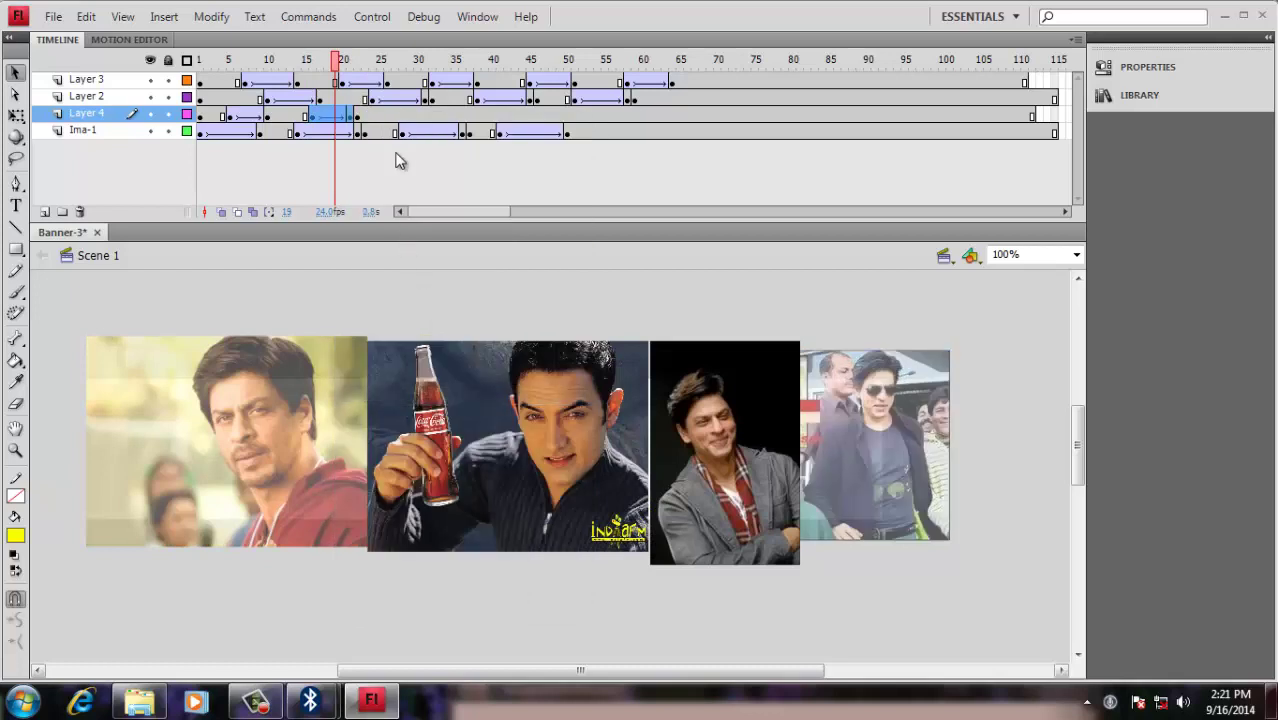
# Insert keyframes at frames 28 and 33 of Layer 4 and paste the copied fade frames between them
pyautogui.click(396, 117)
pyautogui.click(402, 117)
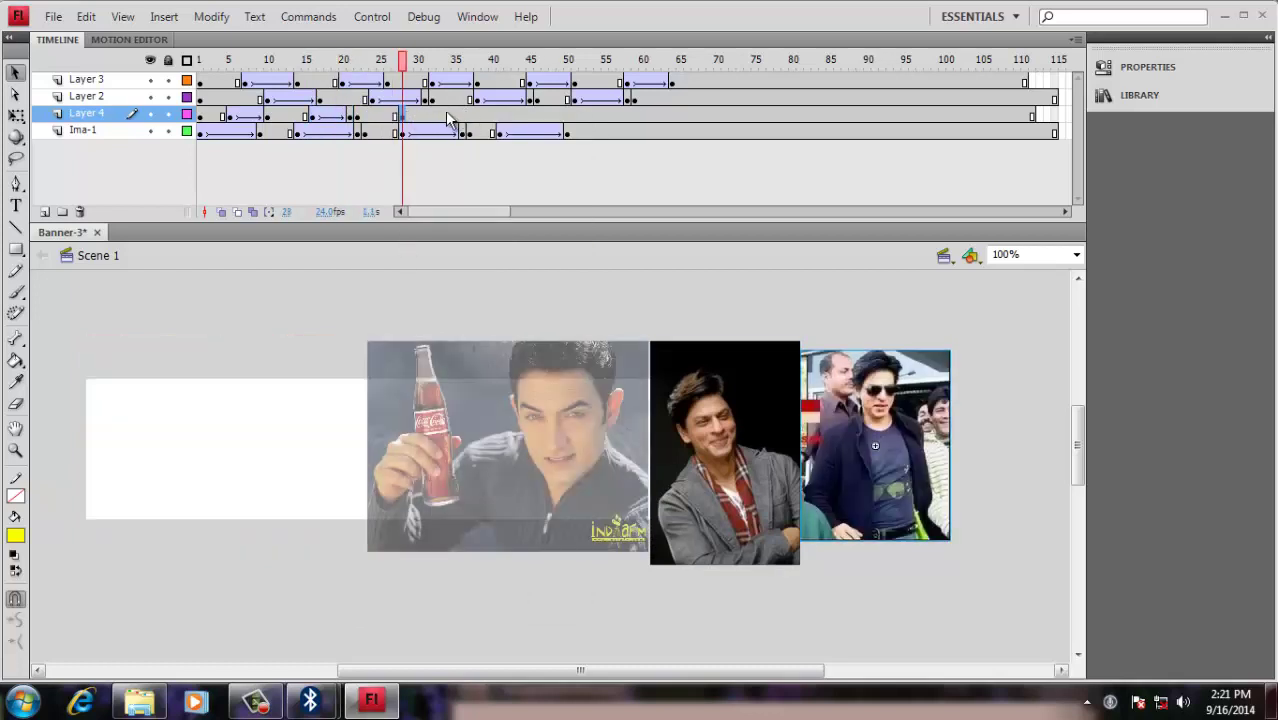
pyautogui.click(439, 117)
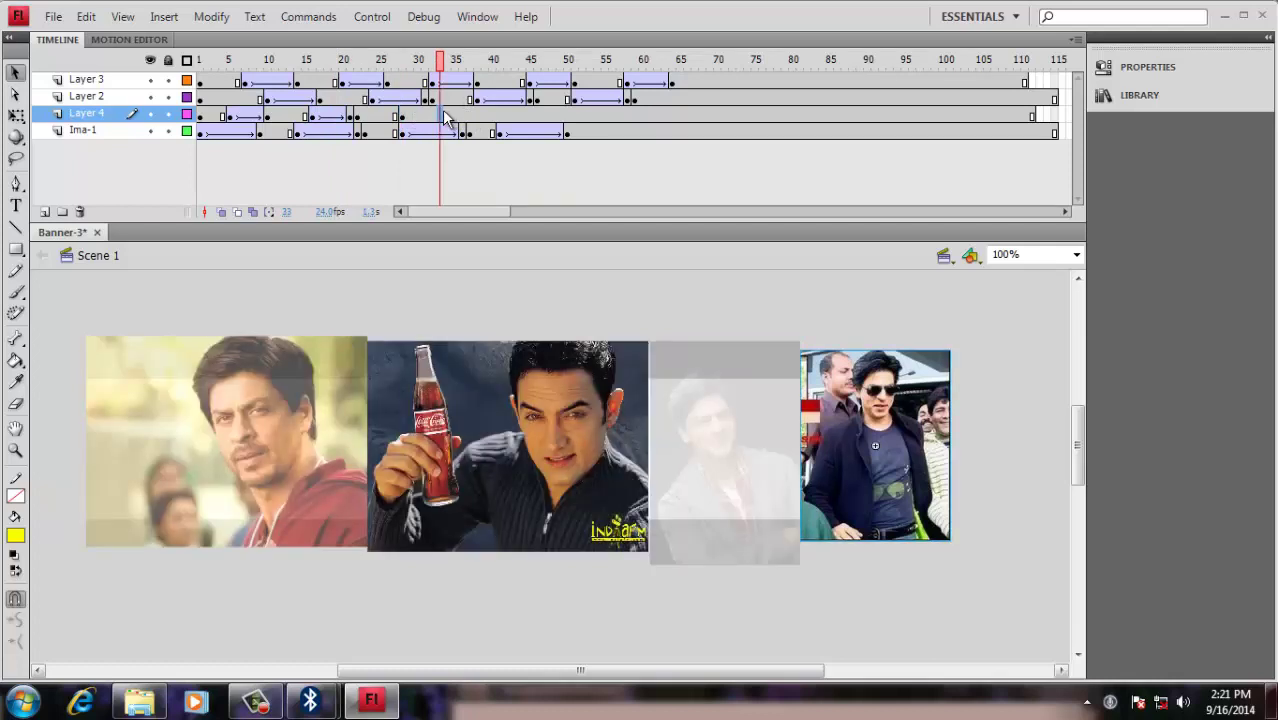
pyautogui.rightClick(412, 116)
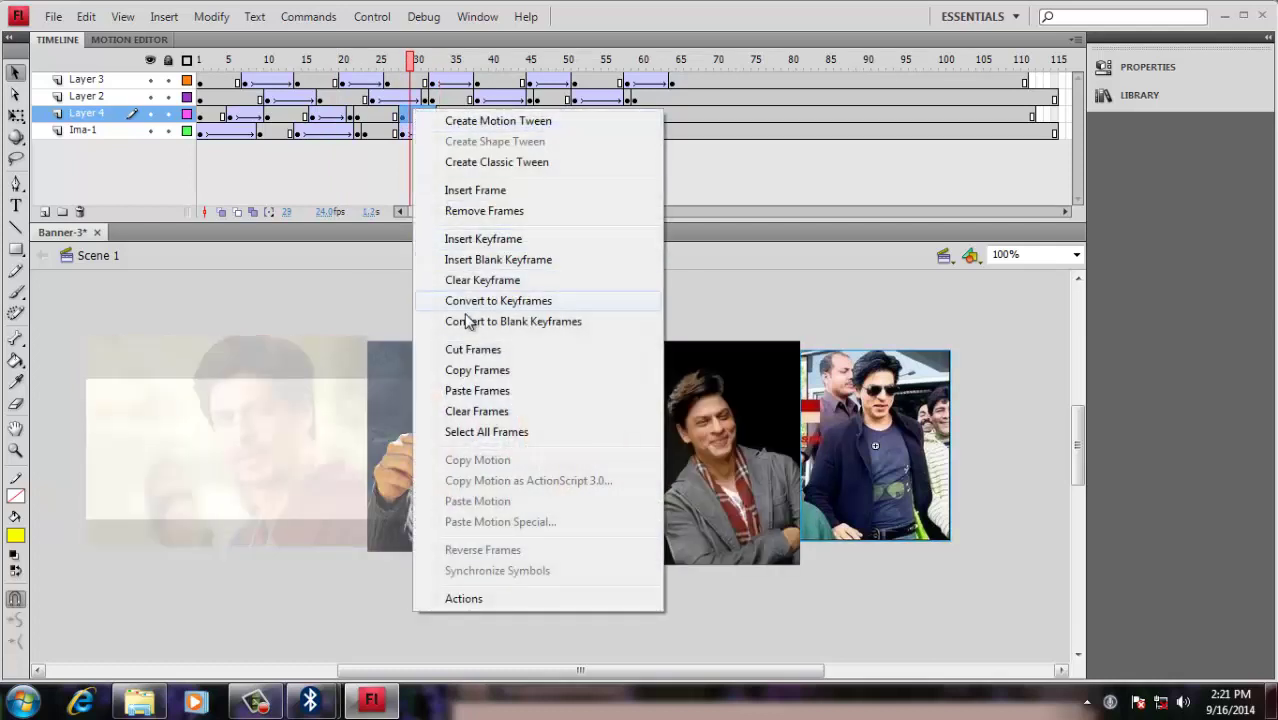
pyautogui.click(466, 392)
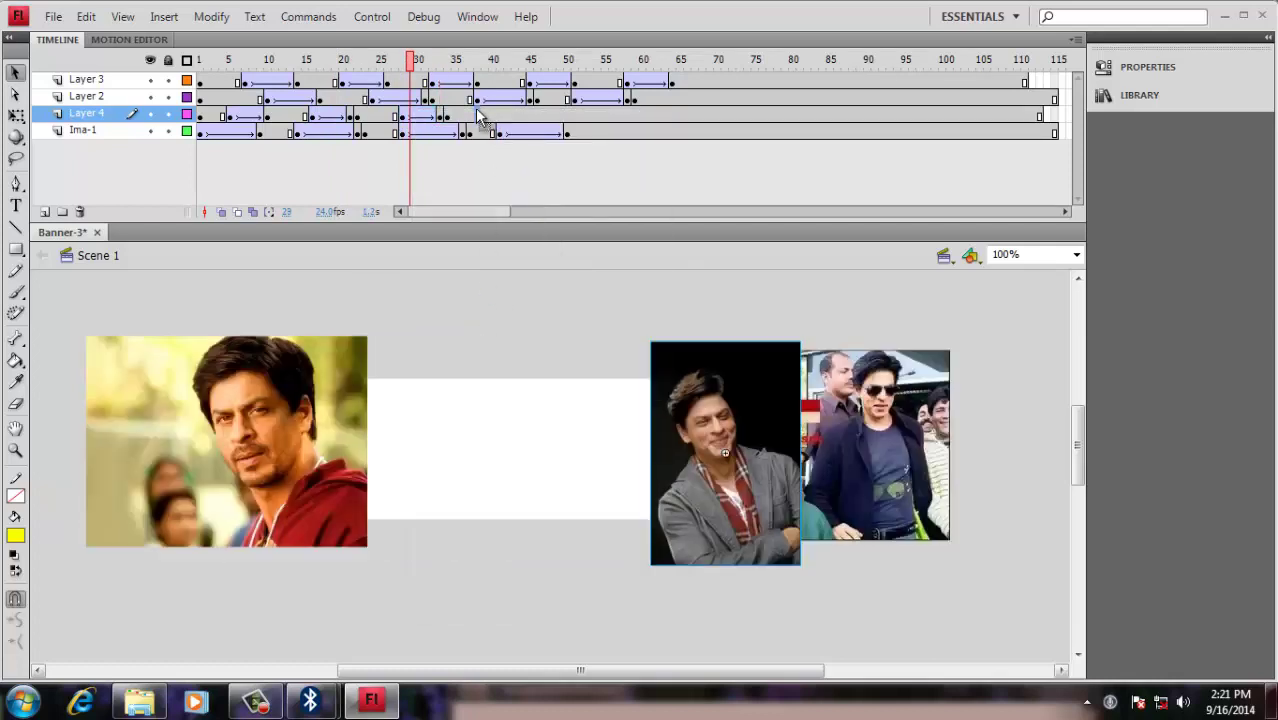
# Insert keyframes at frames 40 and 51 of Layer 4 and paste the copied fade frames between them
pyautogui.click(477, 116)
pyautogui.click(493, 116)
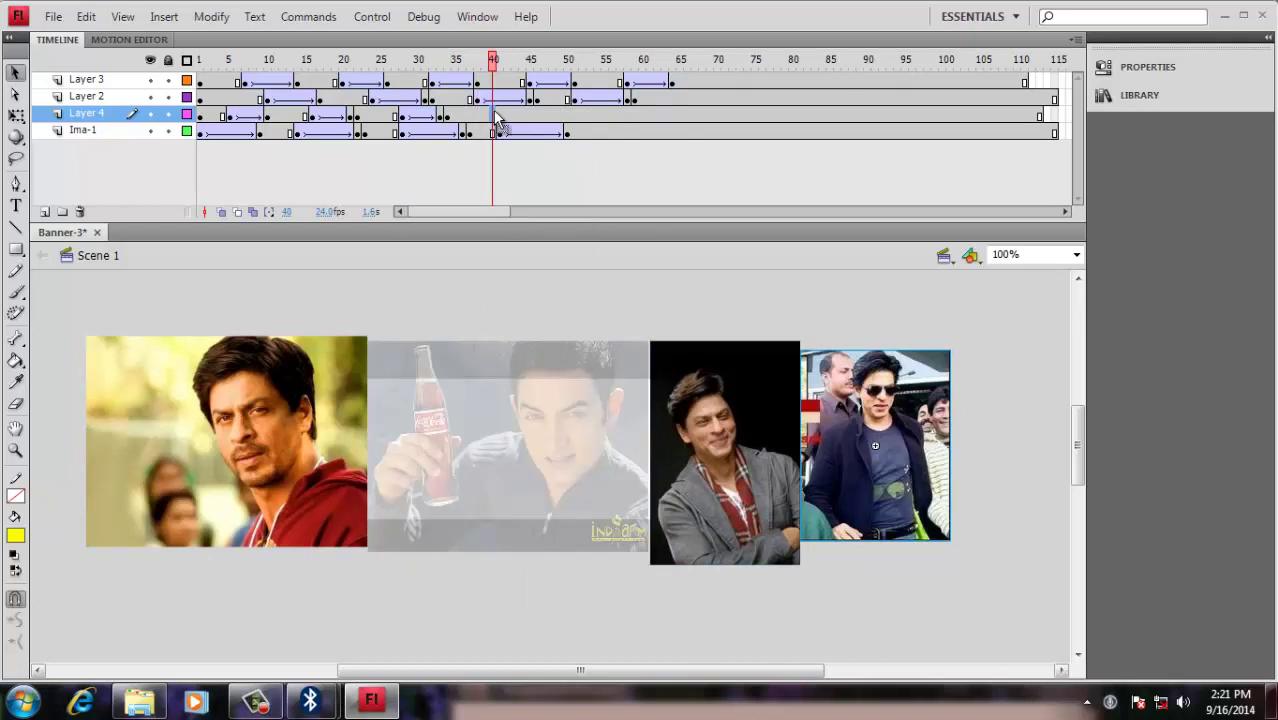
pyautogui.click(576, 117)
pyautogui.click(543, 117)
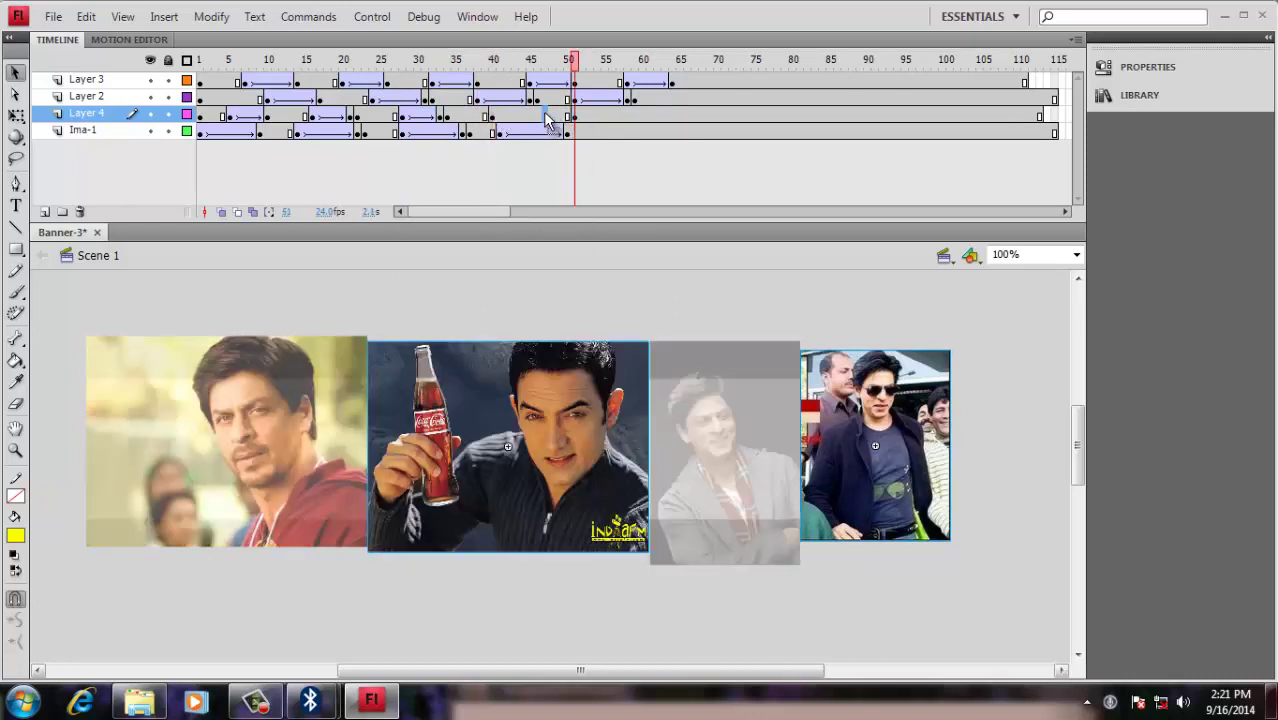
pyautogui.rightClick(544, 116)
pyautogui.click(592, 395)
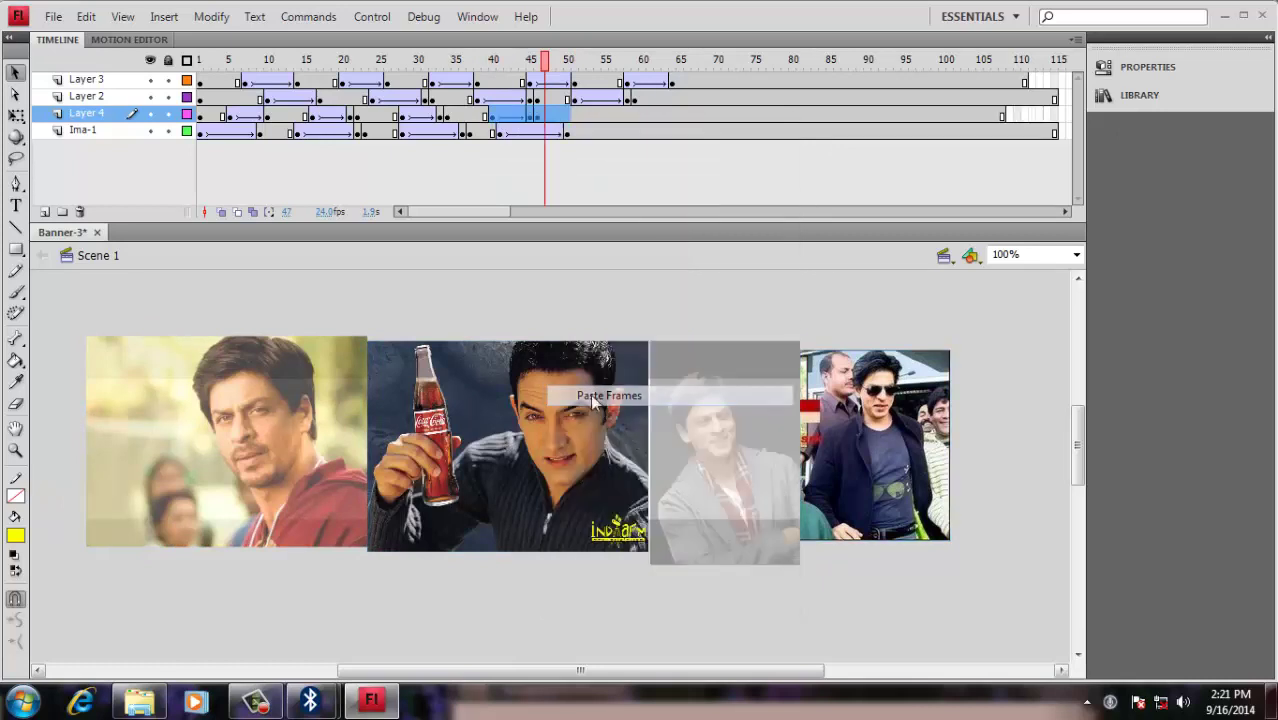
# Insert keyframes at frames 54 and 62 of Layer 4 and paste the copied fade frames between them
pyautogui.click(597, 117)
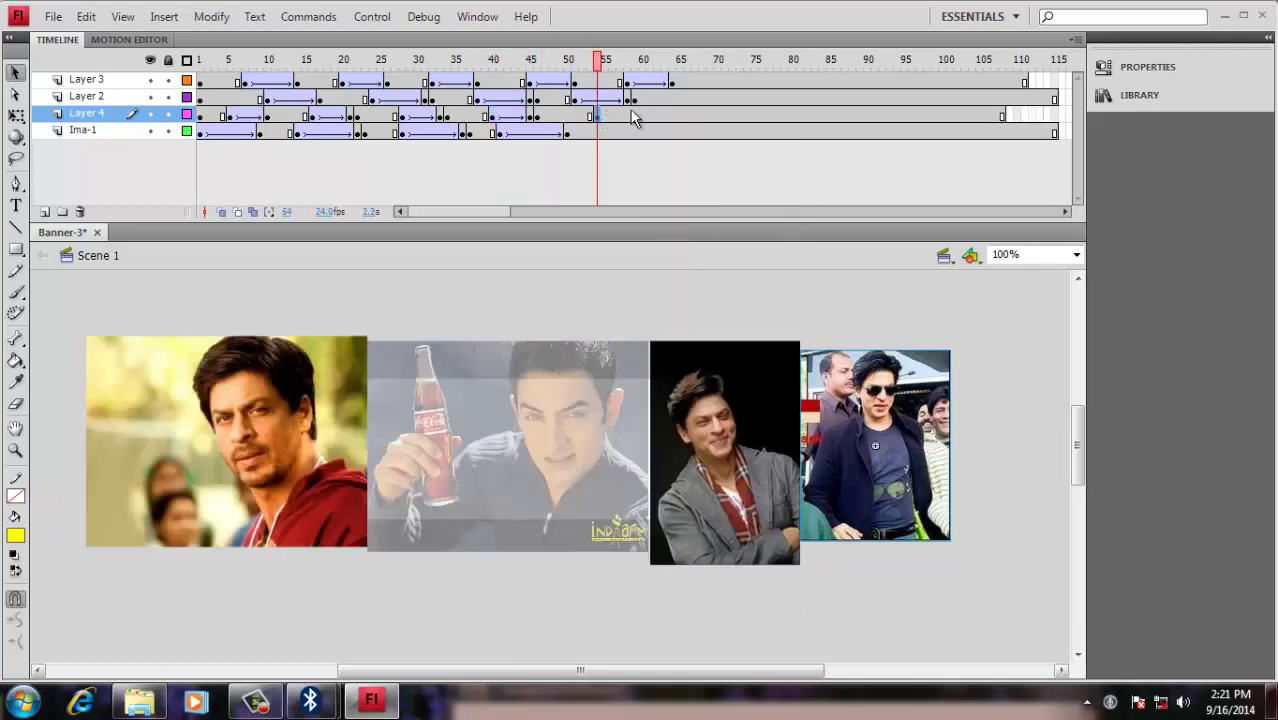
pyautogui.click(664, 117)
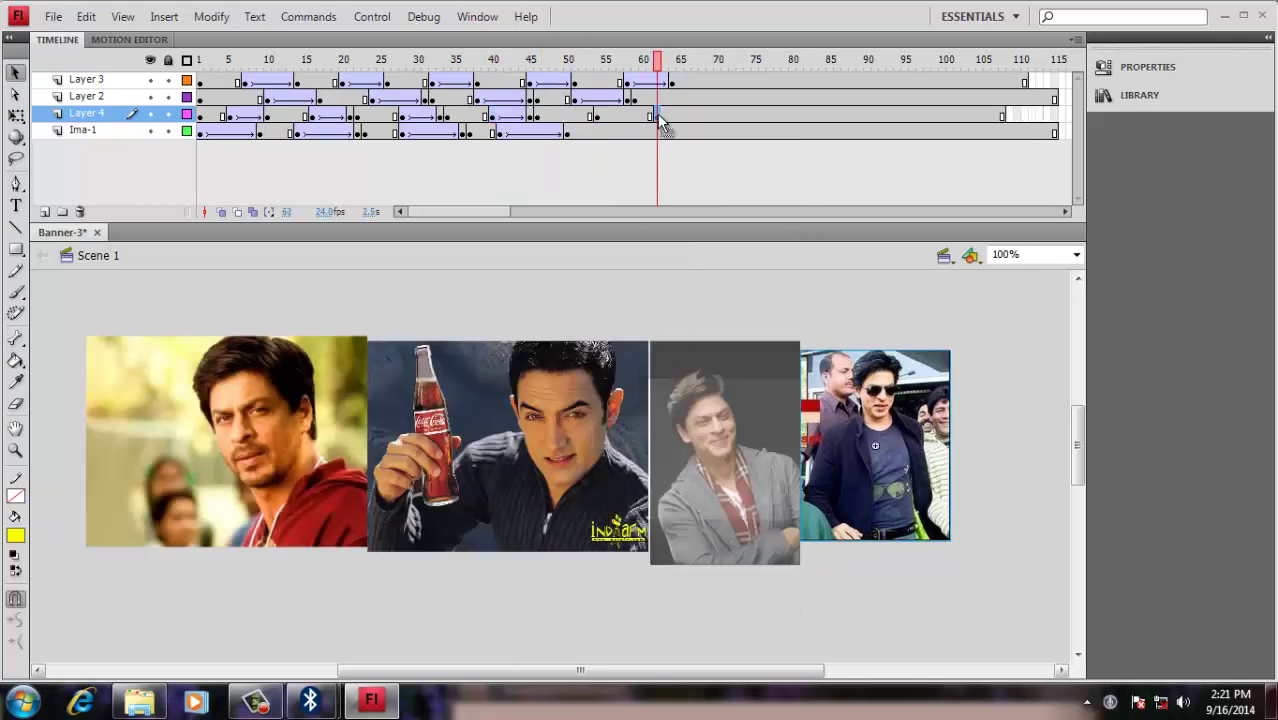
pyautogui.moveTo(597, 117); pyautogui.dragTo(641, 117)
pyautogui.rightClick(641, 117)
pyautogui.click(705, 395)
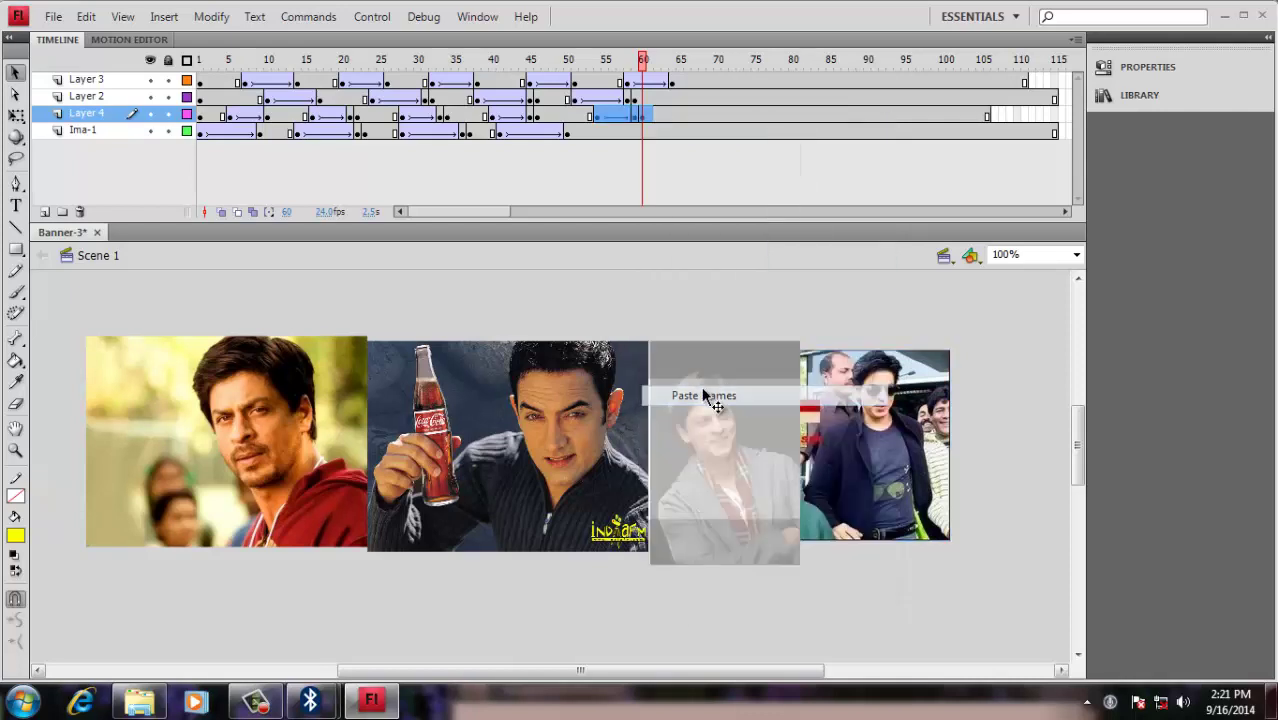
# Extend Layer 4 and Layer 3 to frame 115 and preview the saved banner as a test movie
pyautogui.click(960, 116)
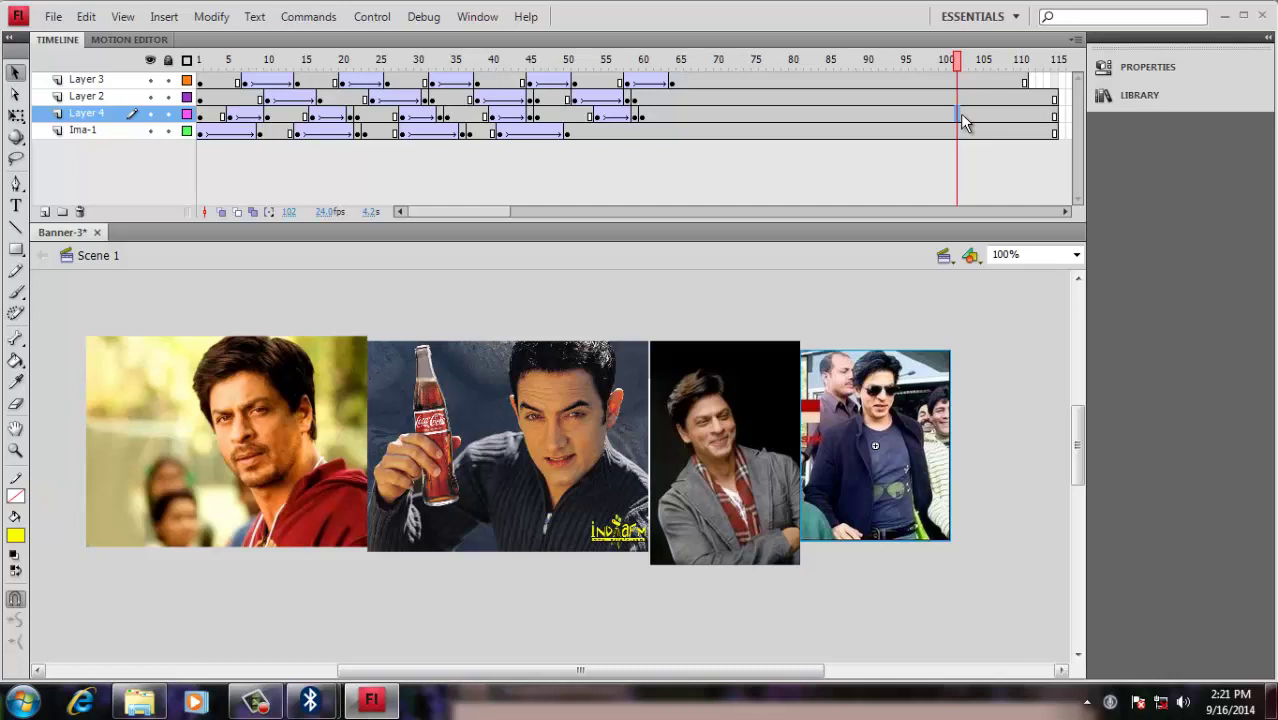
pyautogui.click(957, 80)
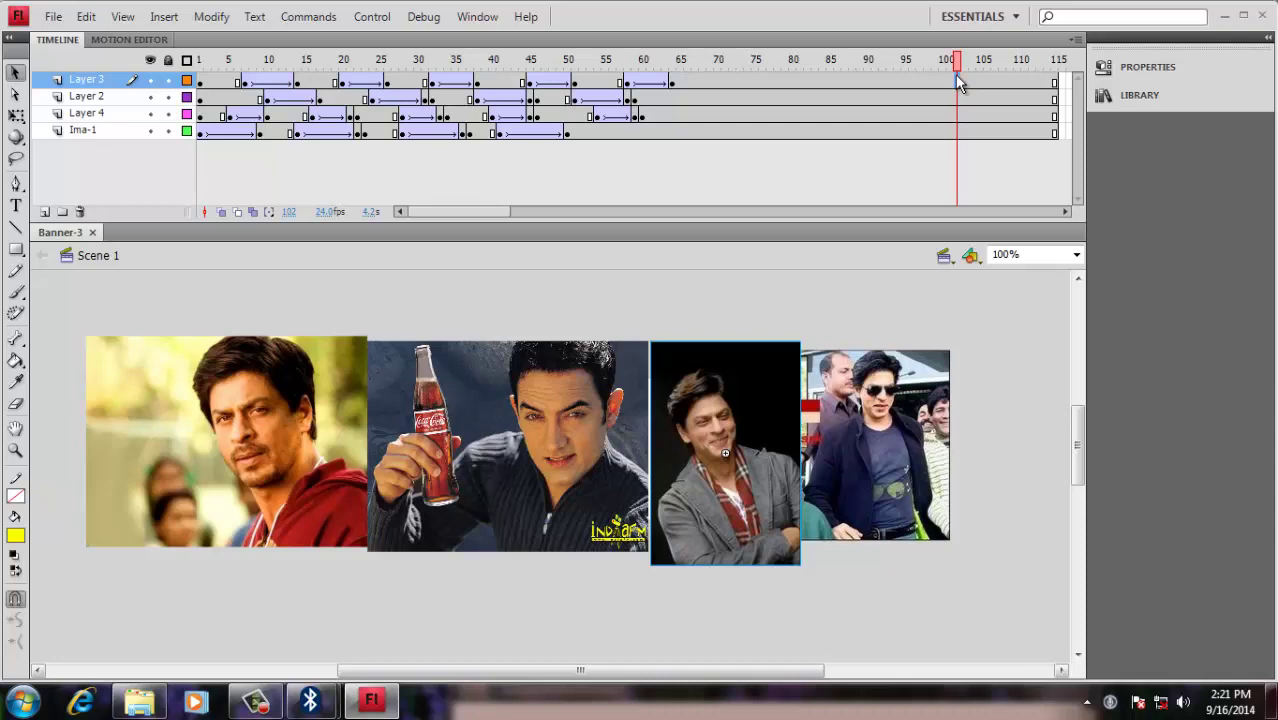
pyautogui.hotkey('ctrl', 'Return')
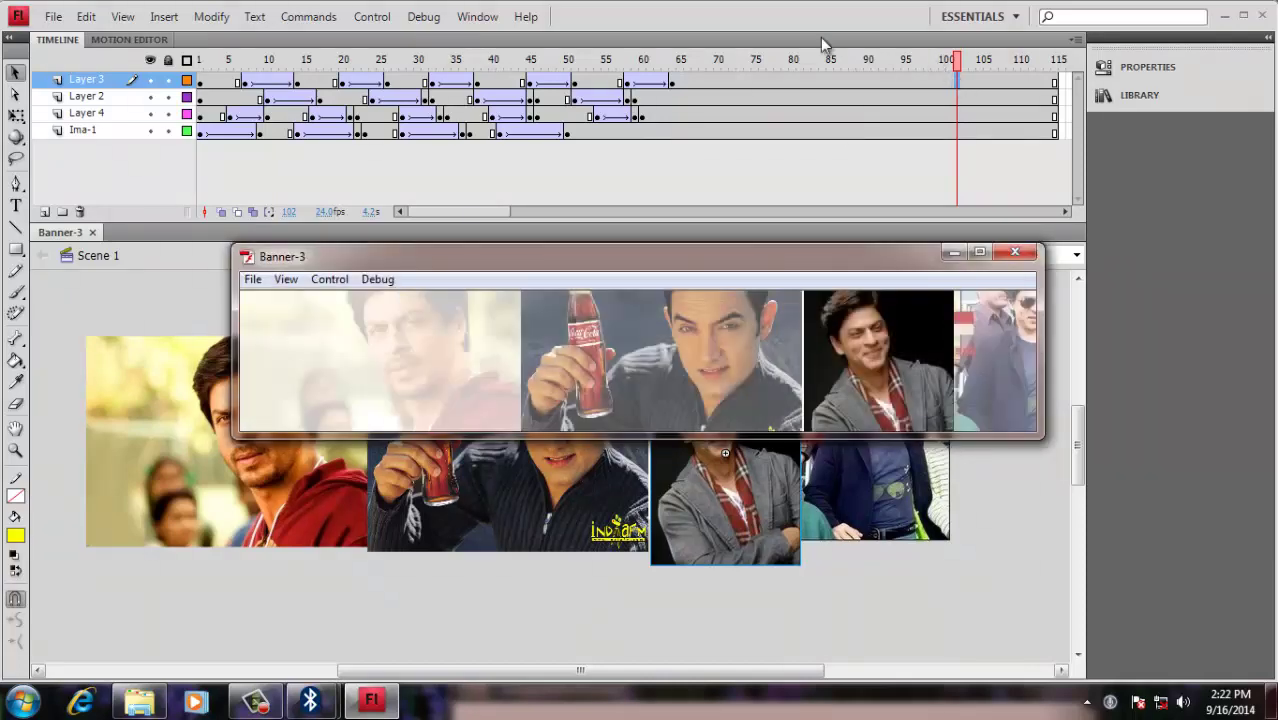
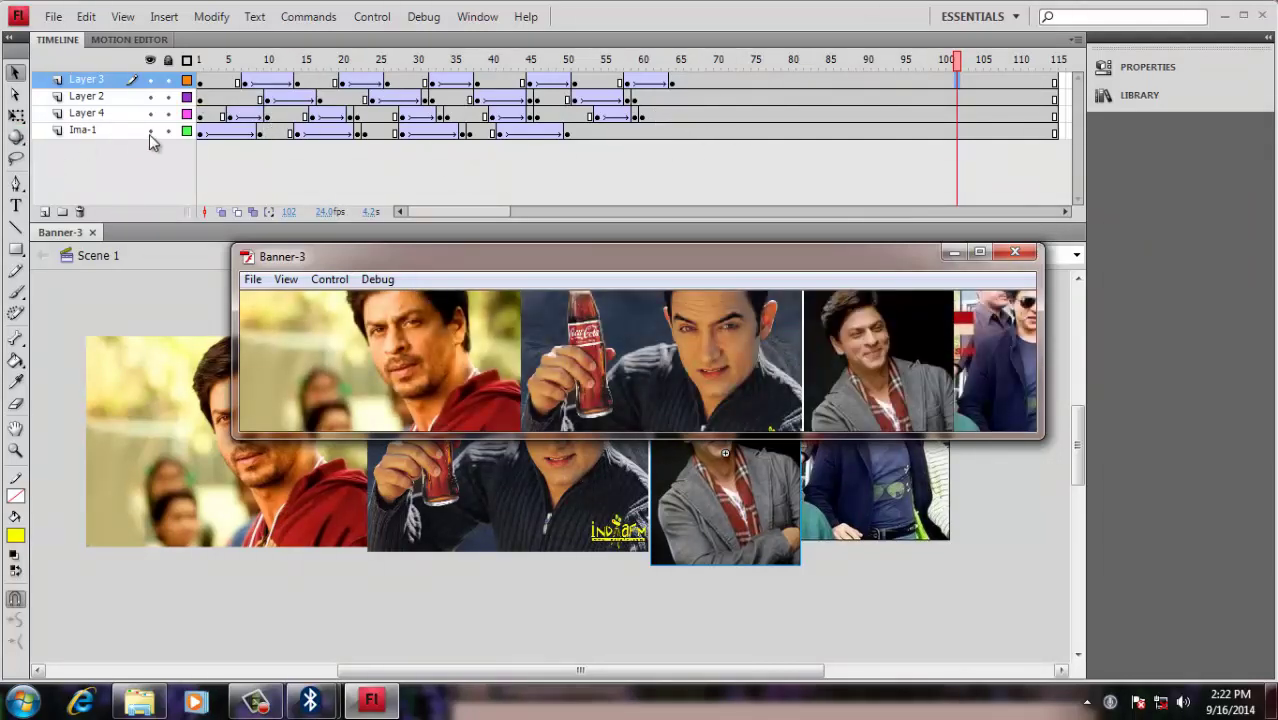
# Insert frames before the first fades to delay them, starting Layer 4's at about frame 52 and Layer 2's at about frame 109
pyautogui.click(215, 116)
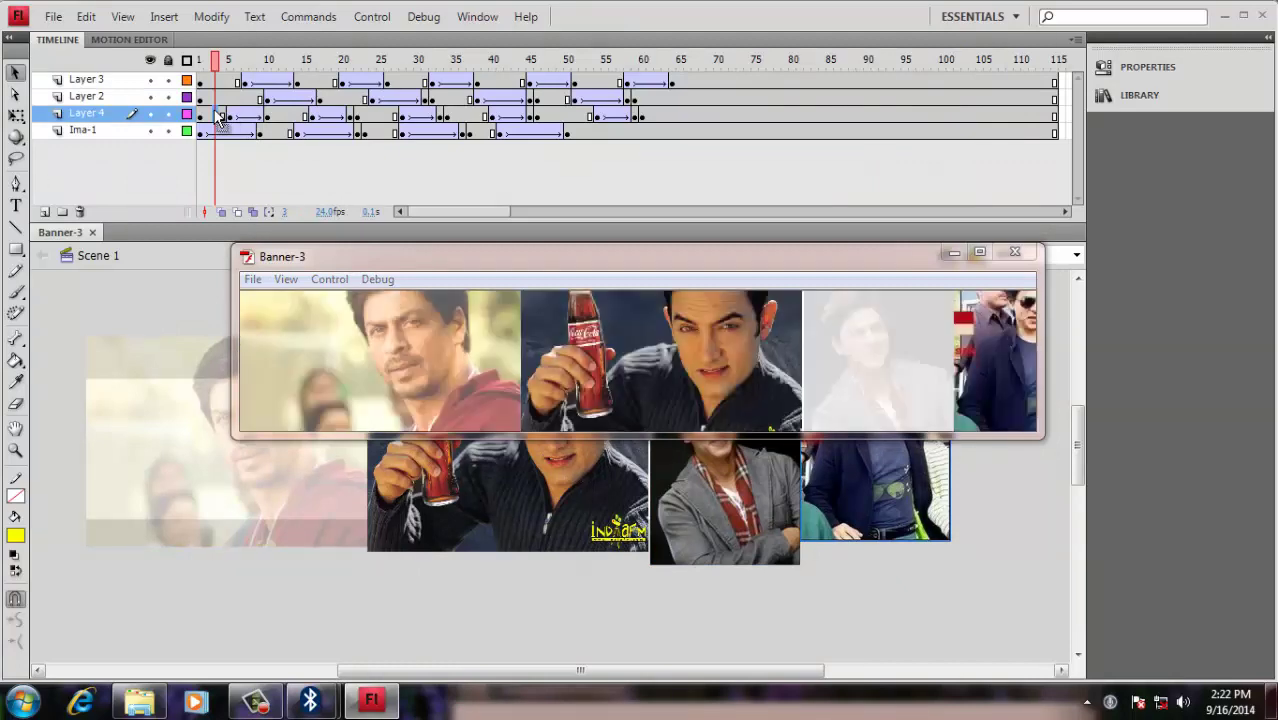
pyautogui.moveTo(219, 116); pyautogui.dragTo(573, 163)
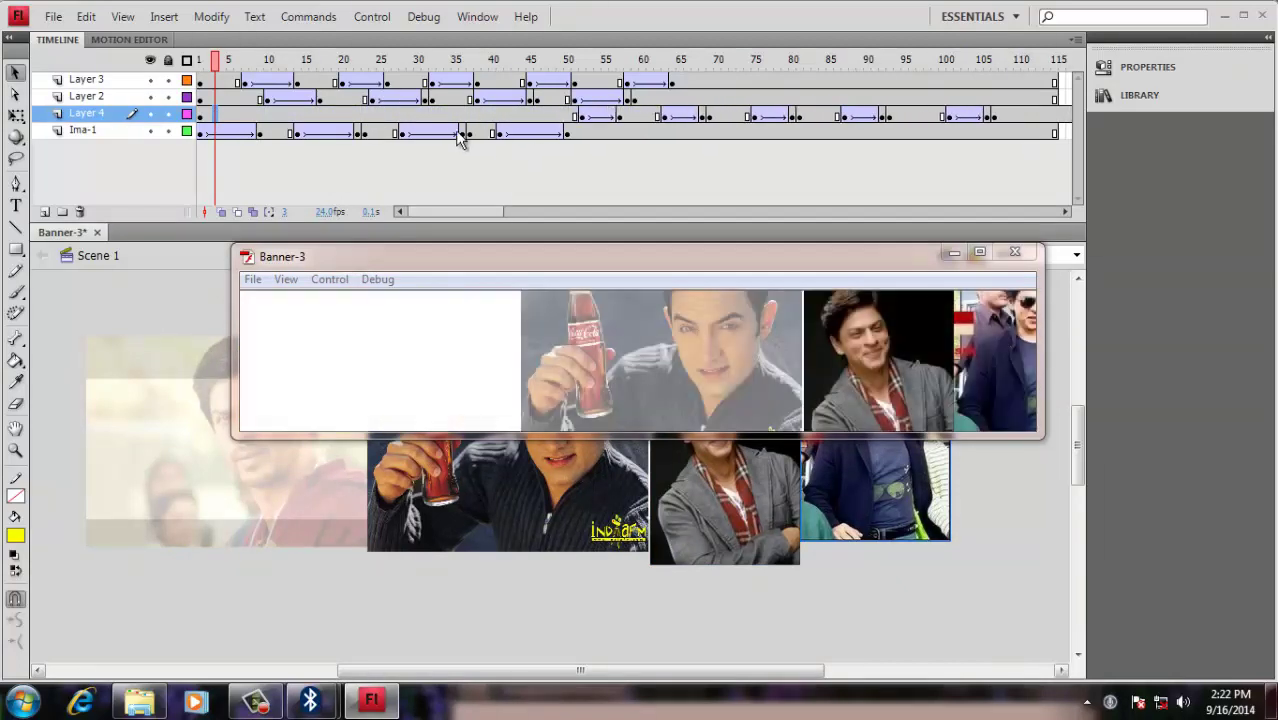
pyautogui.click(239, 100)
pyautogui.moveTo(239, 100); pyautogui.dragTo(1027, 172)
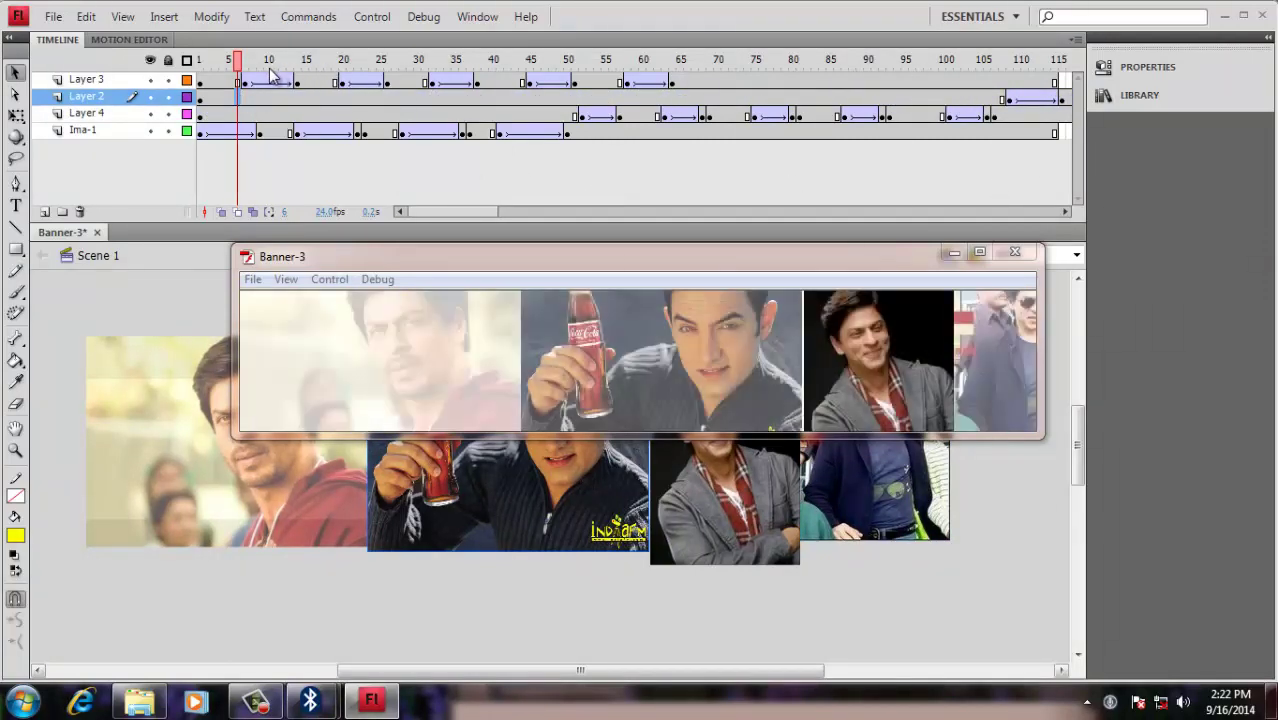
# Insert frames before Layer 3's first fade so that its fades start at about frame 166, after Layer 2's last fade
pyautogui.moveTo(224, 84); pyautogui.dragTo(813, 194)
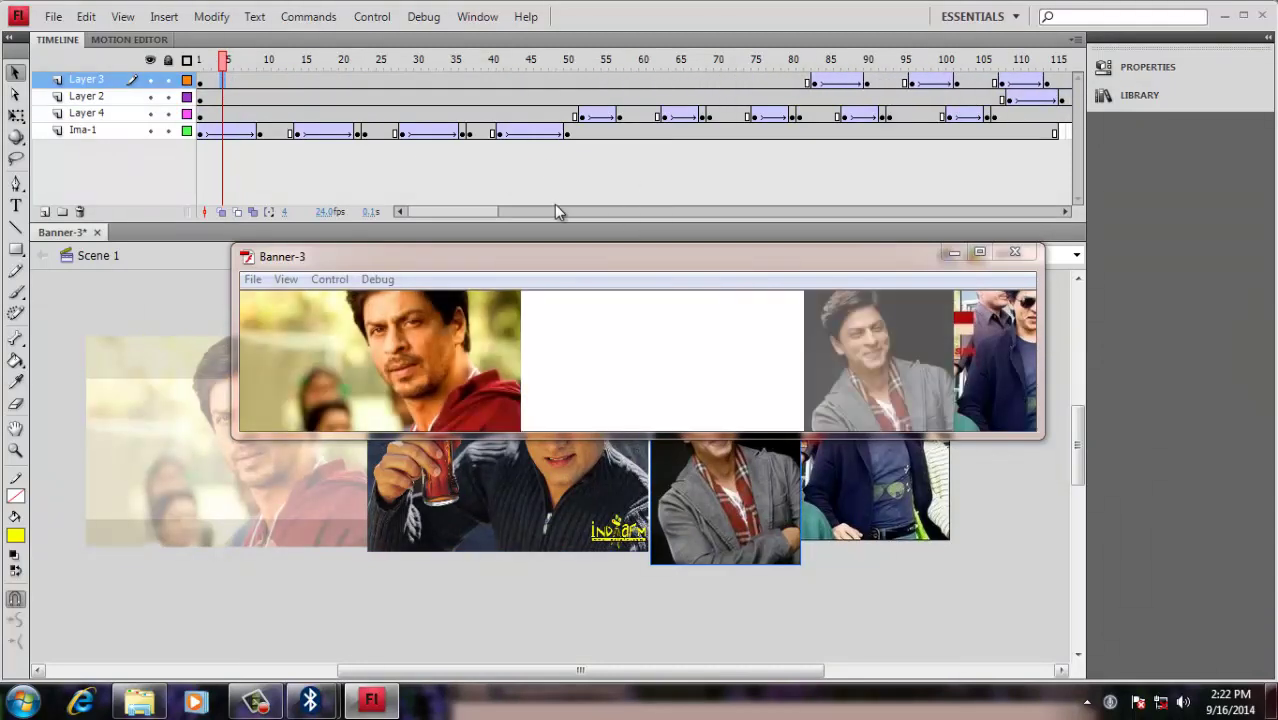
pyautogui.moveTo(472, 211); pyautogui.dragTo(533, 208)
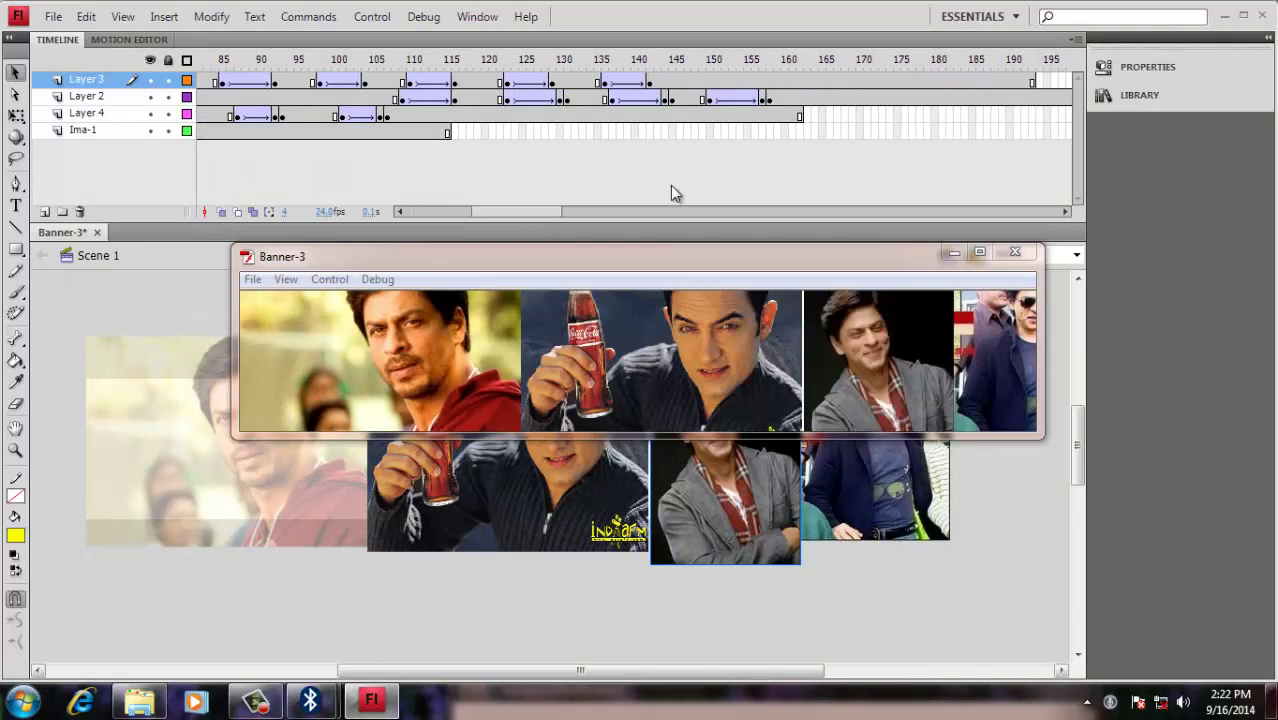
pyautogui.moveTo(728, 183); pyautogui.dragTo(850, 131)
# Save the banner and close its test movie preview
pyautogui.click(53, 16)
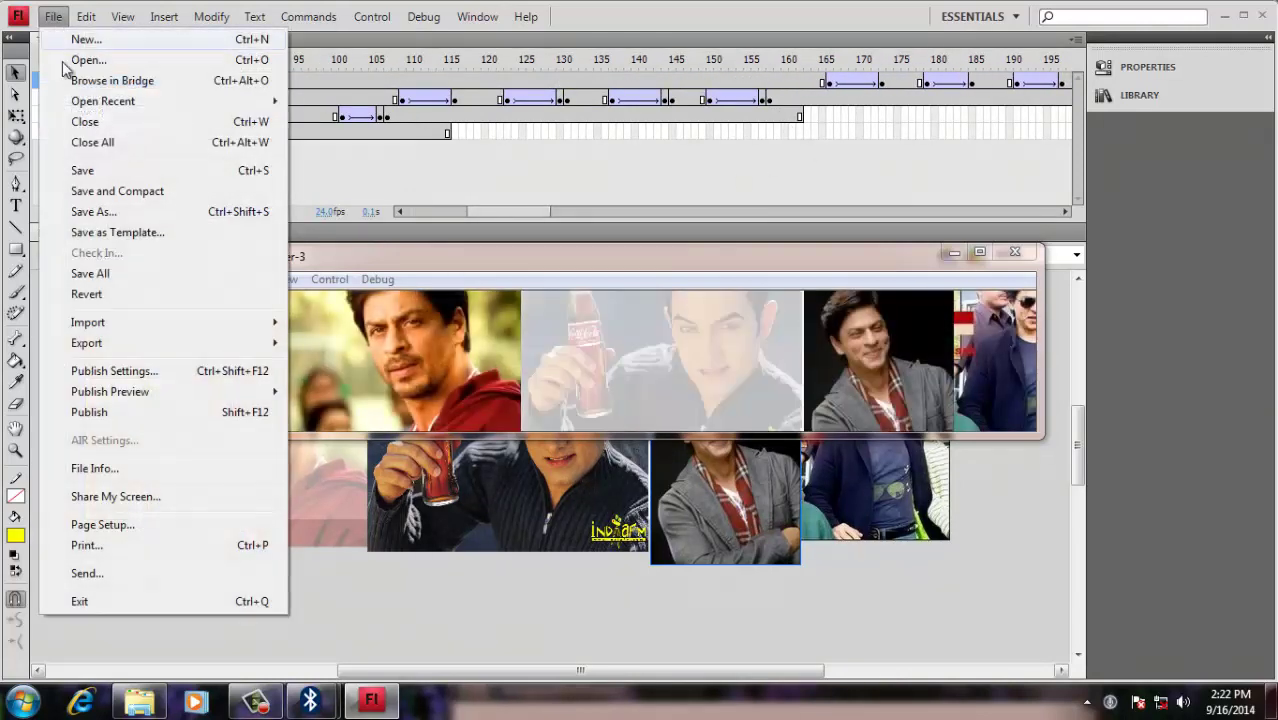
pyautogui.click(95, 170)
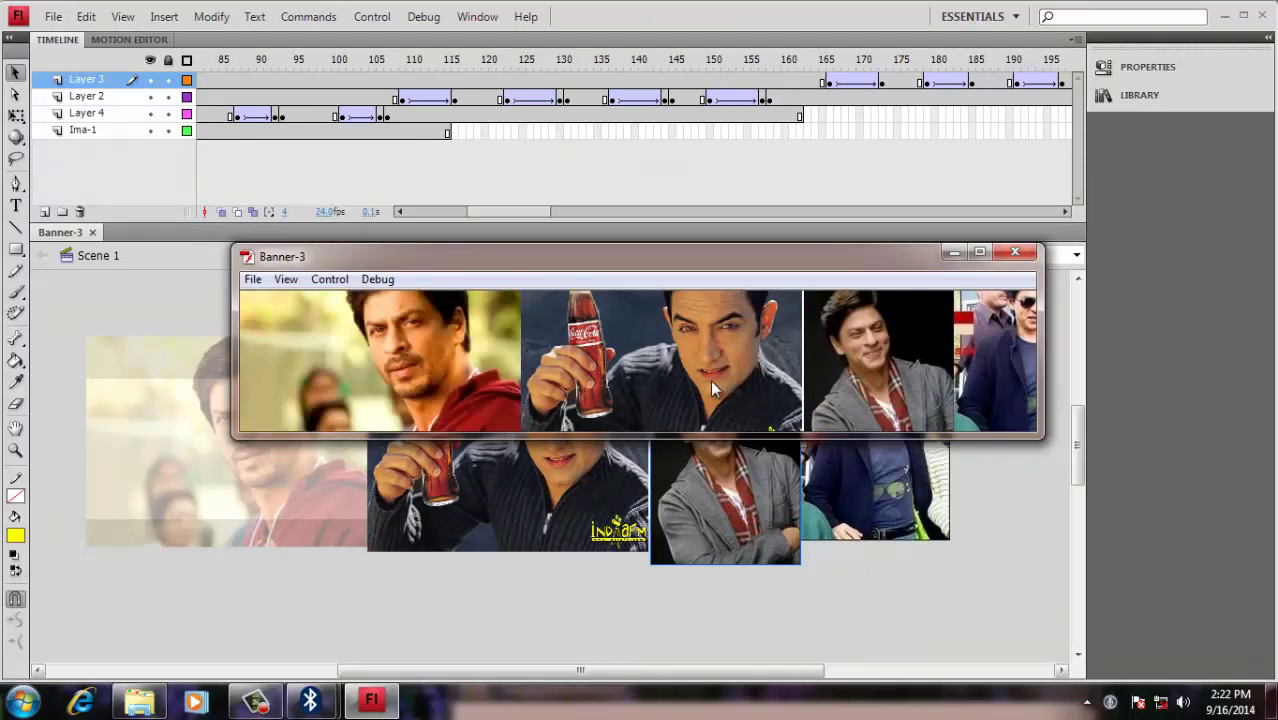
pyautogui.click(1015, 252)
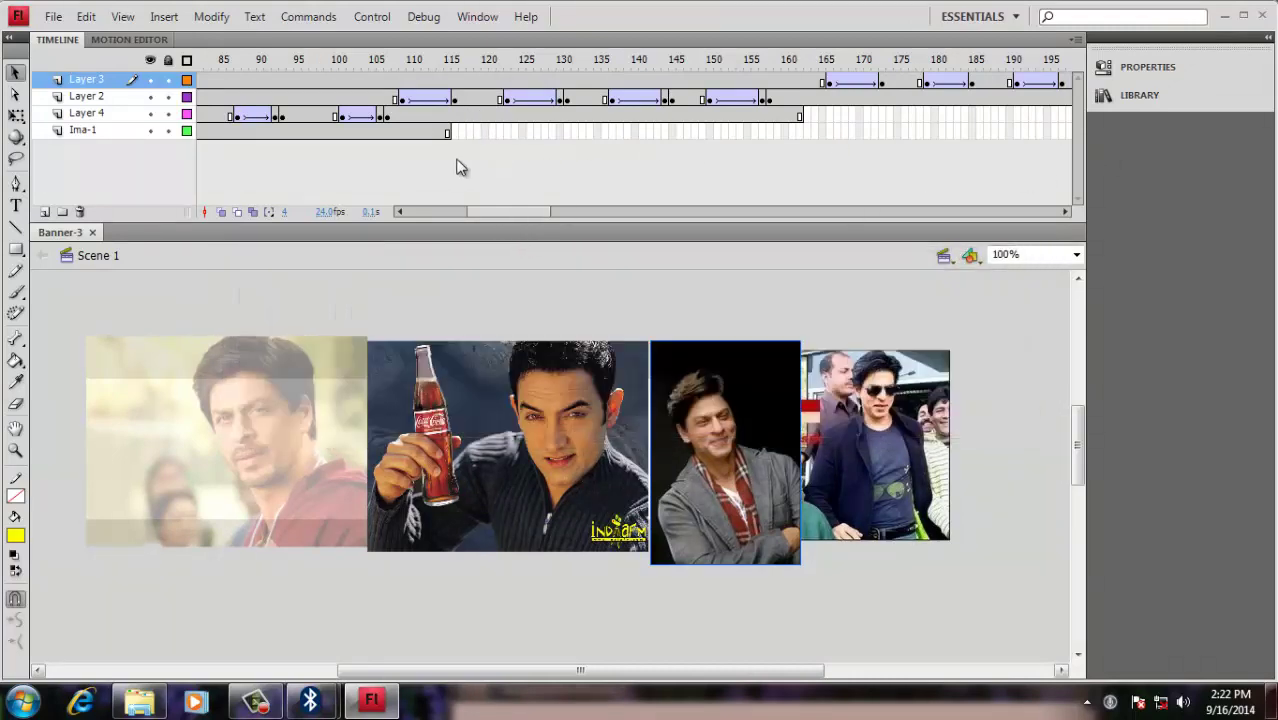
pyautogui.click(379, 133)
pyautogui.moveTo(485, 213); pyautogui.dragTo(413, 214)
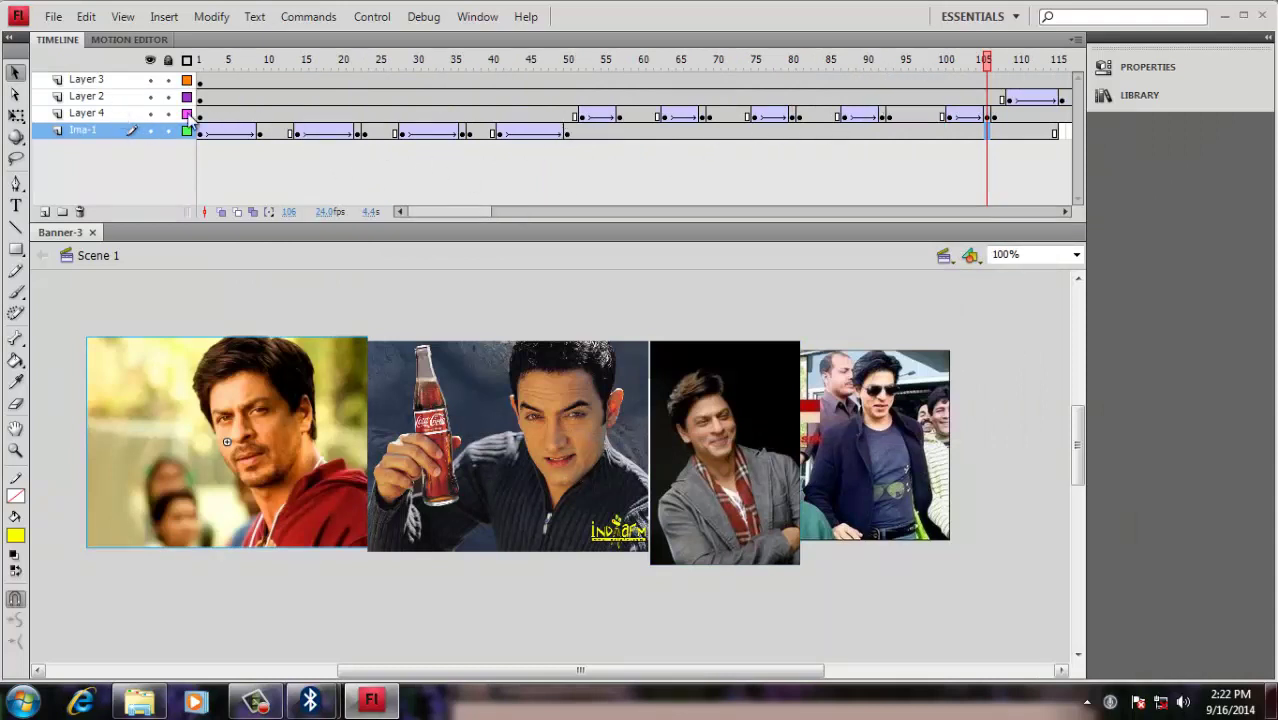
pyautogui.moveTo(465, 211); pyautogui.dragTo(413, 204)
pyautogui.click(197, 60)
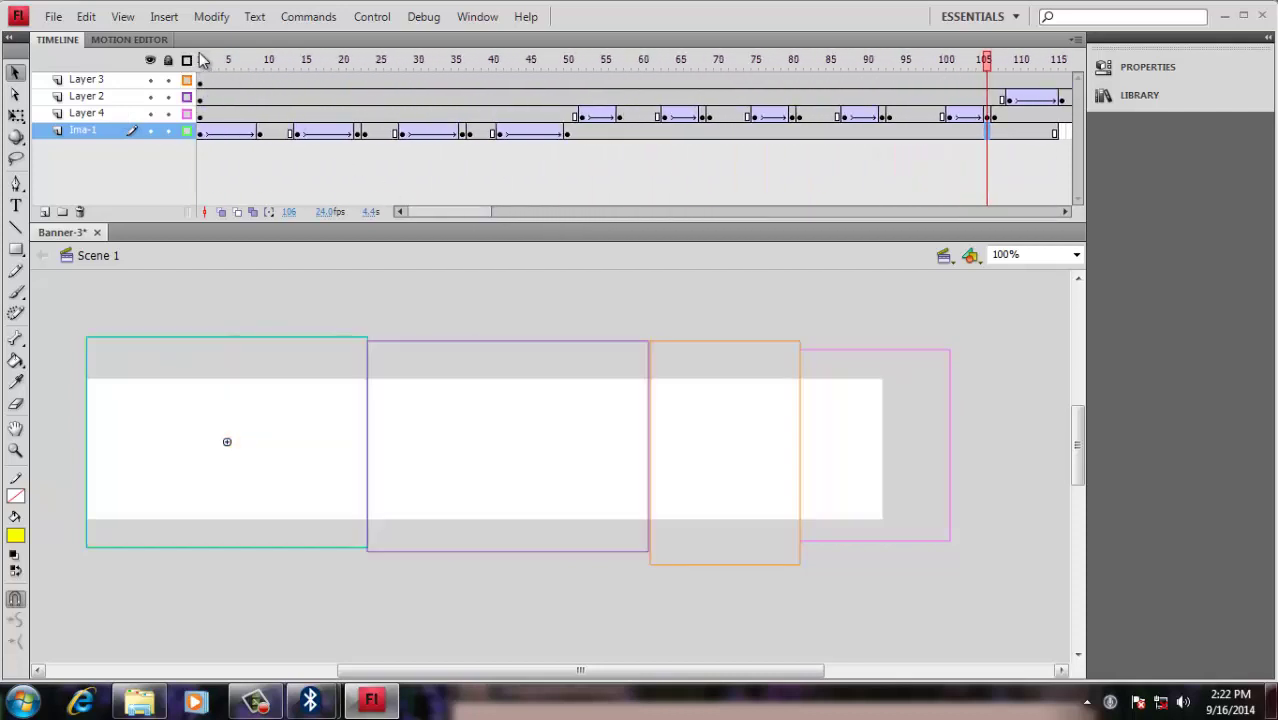
pyautogui.click(186, 79)
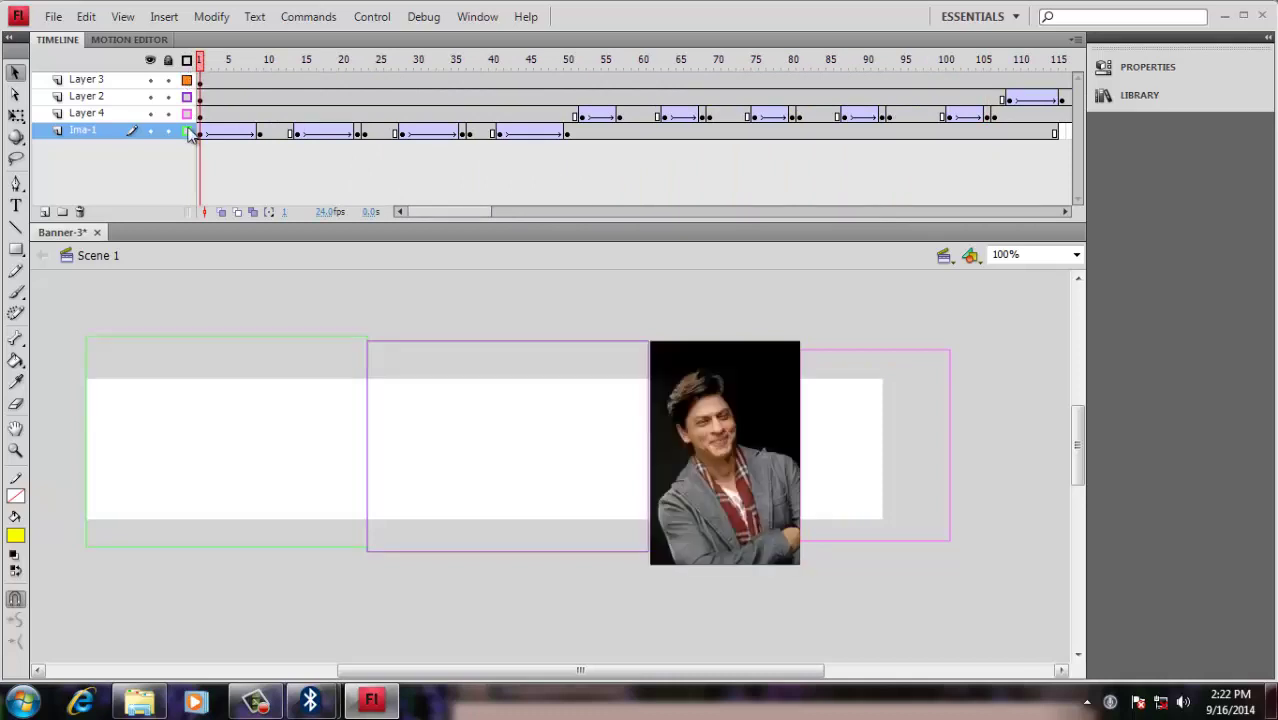
pyautogui.click(186, 113)
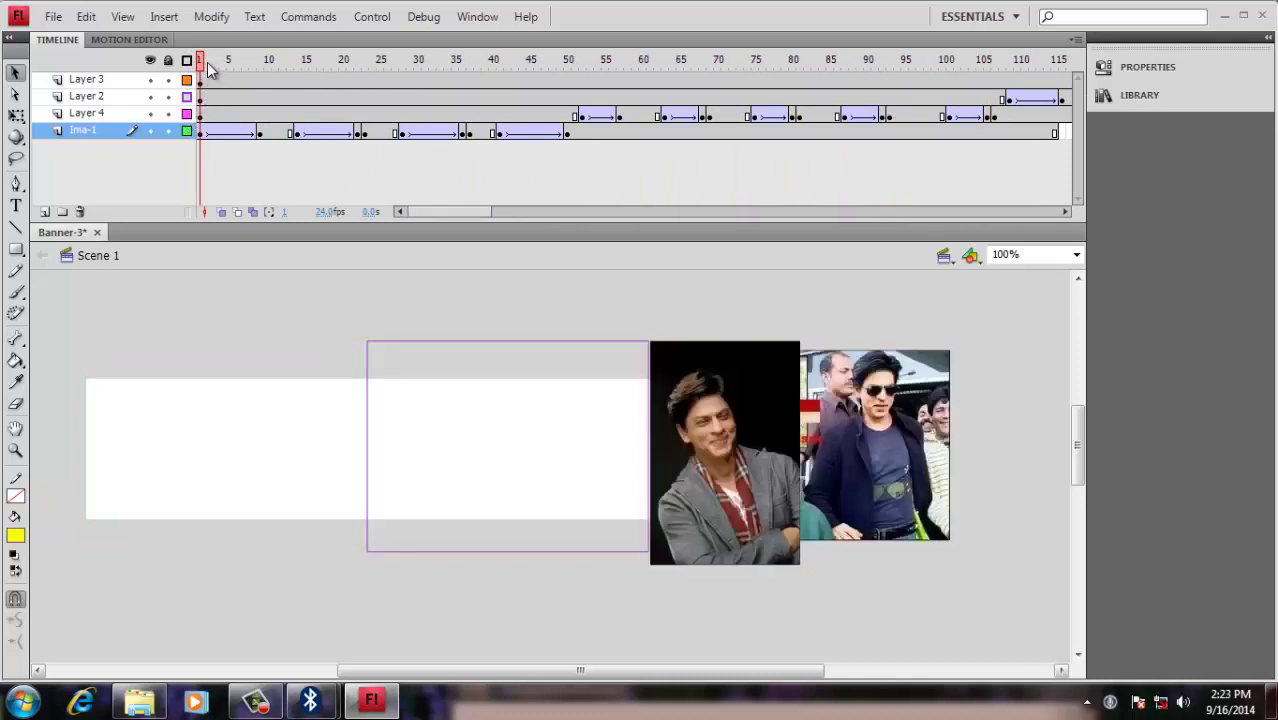
pyautogui.click(209, 61)
pyautogui.click(187, 61)
pyautogui.click(187, 61)
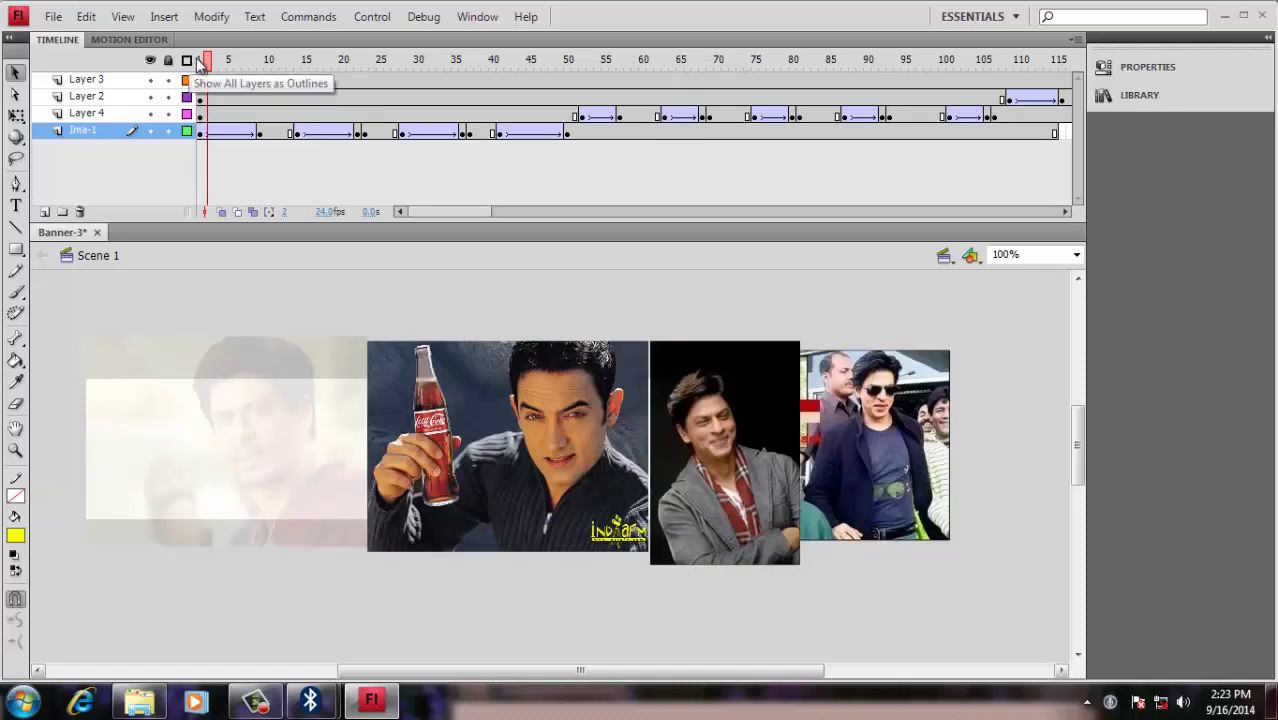
# Preview the banner as a test movie from frame 1 and close the preview
pyautogui.click(200, 61)
pyautogui.hotkey('ctrl', 'Return')
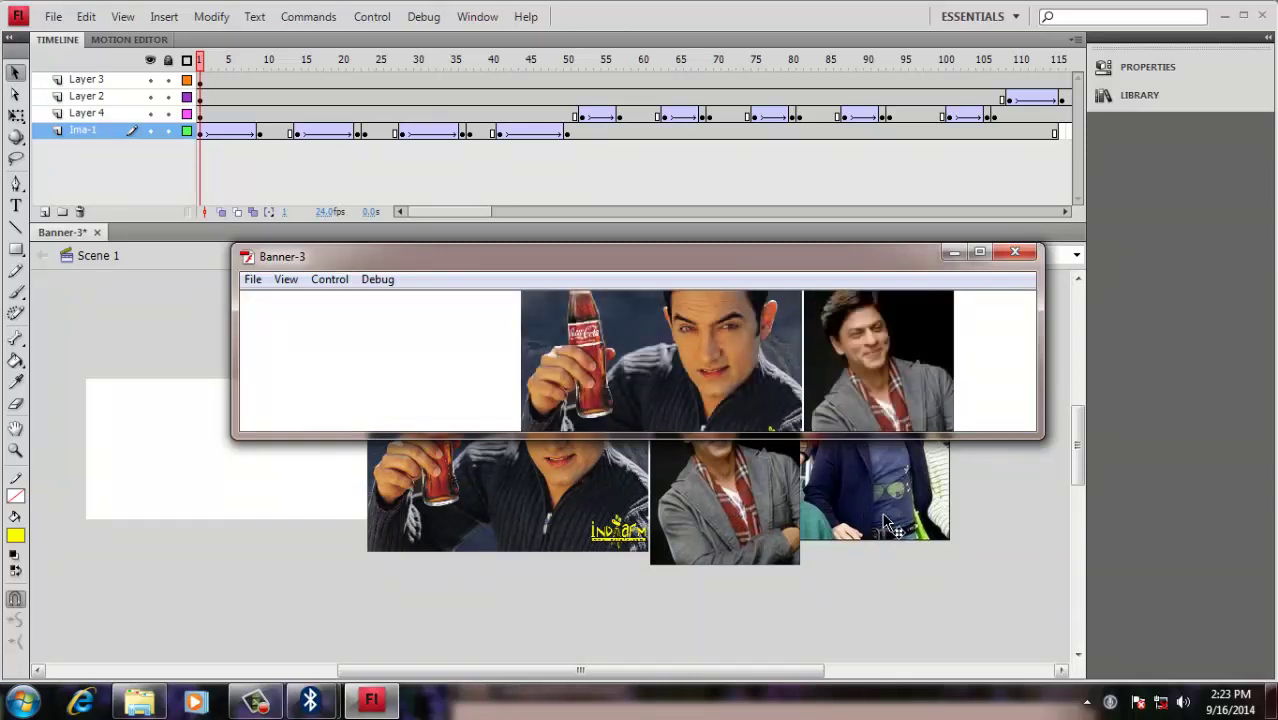
pyautogui.click(1015, 253)
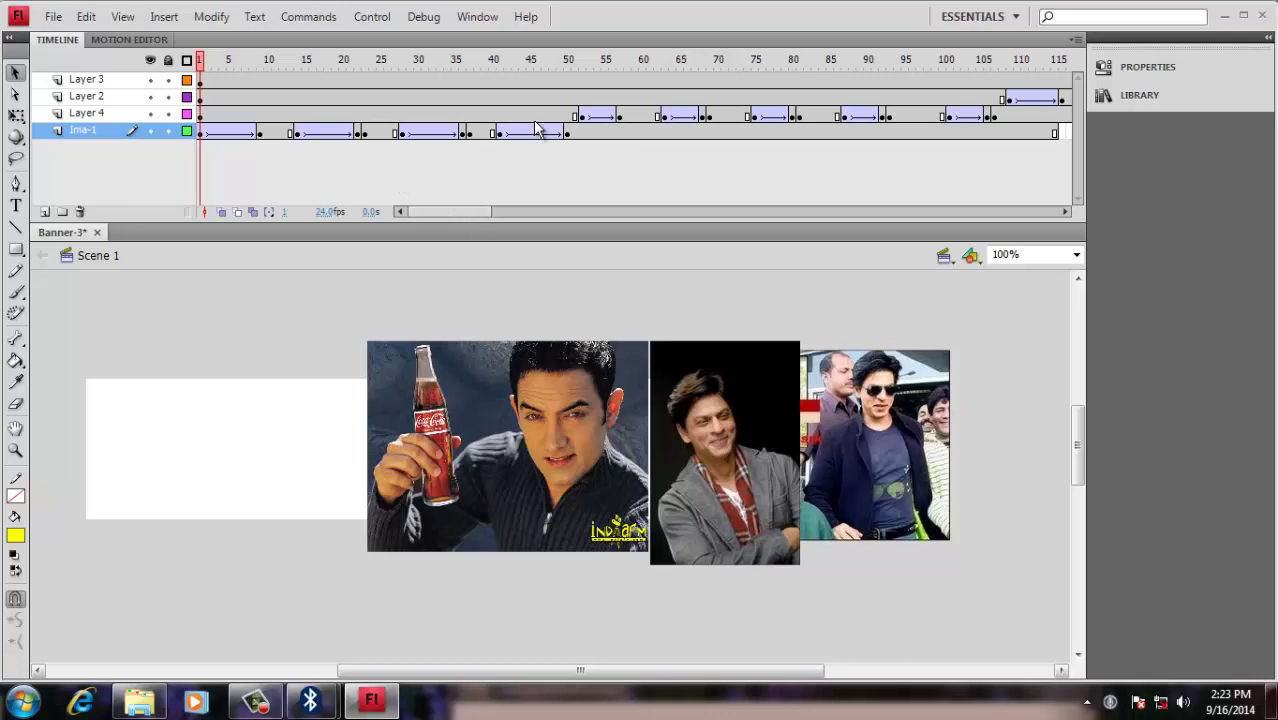
# Remove the frames before Layer 4's first fade so that its fades start at about frame 8
pyautogui.moveTo(543, 120); pyautogui.dragTo(503, 120)
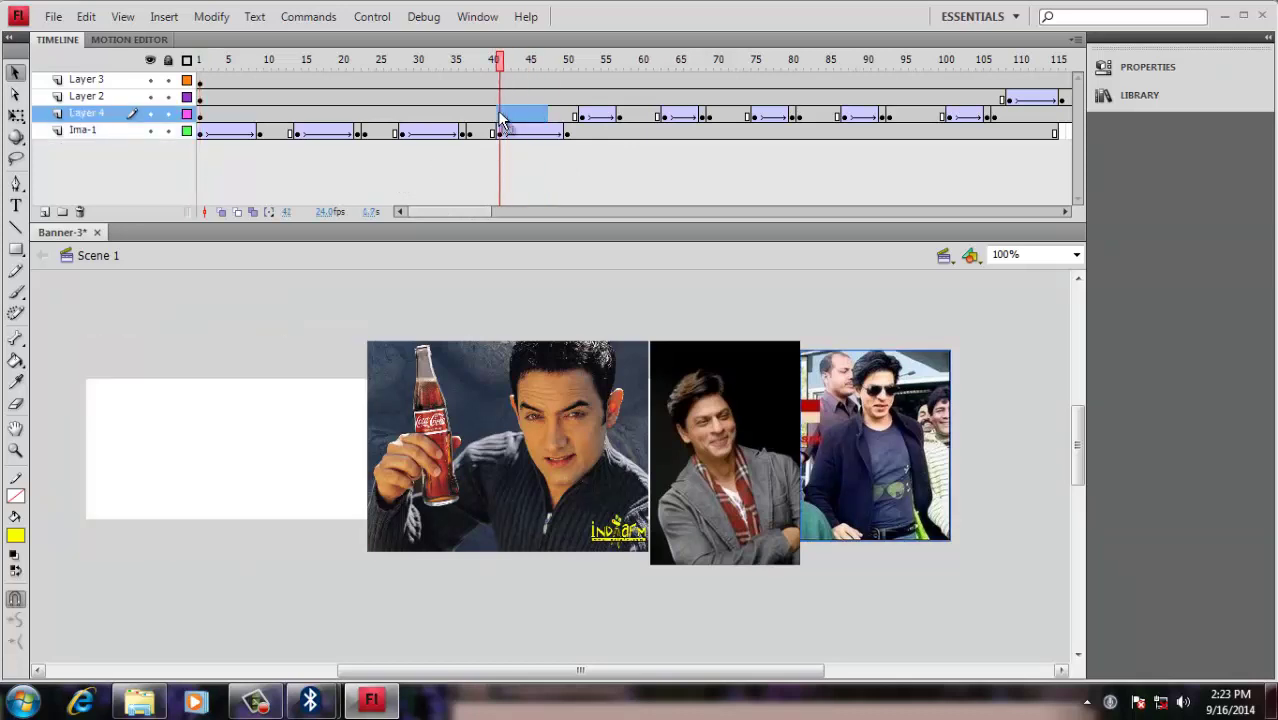
pyautogui.click(200, 131)
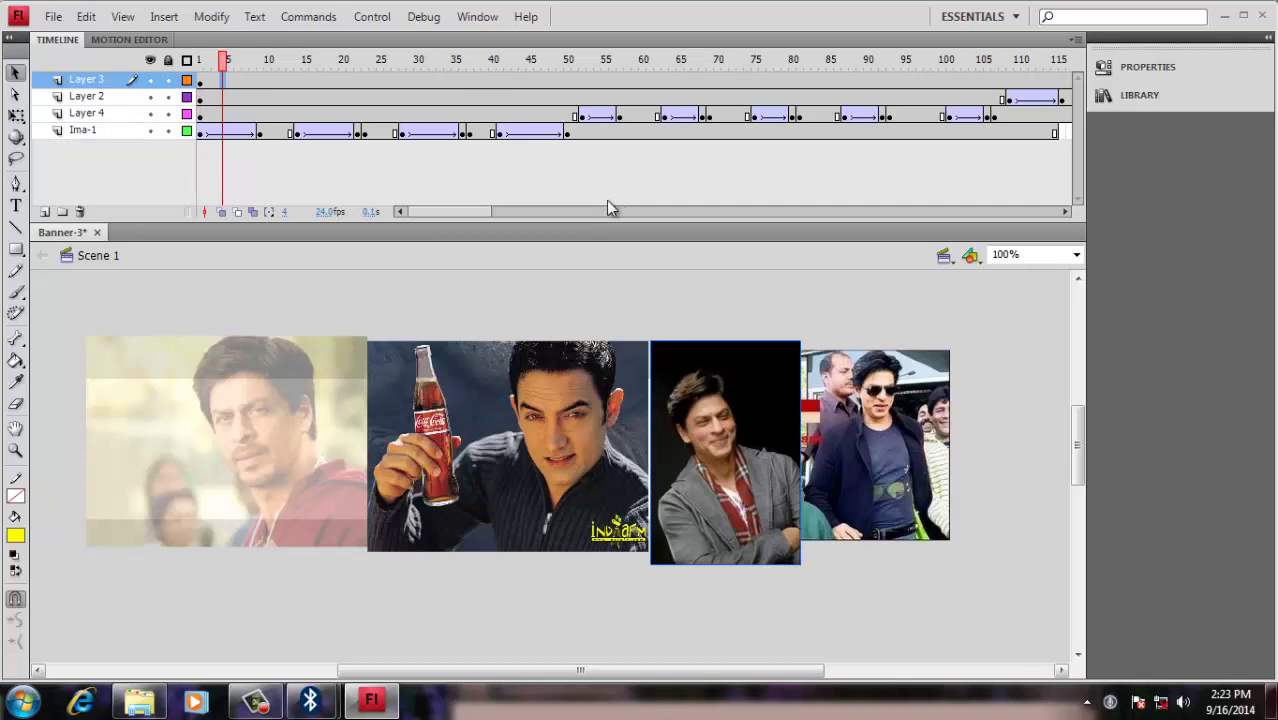
pyautogui.click(590, 203)
pyautogui.moveTo(555, 114); pyautogui.dragTo(233, 117)
pyautogui.rightClick(233, 115)
pyautogui.click(296, 214)
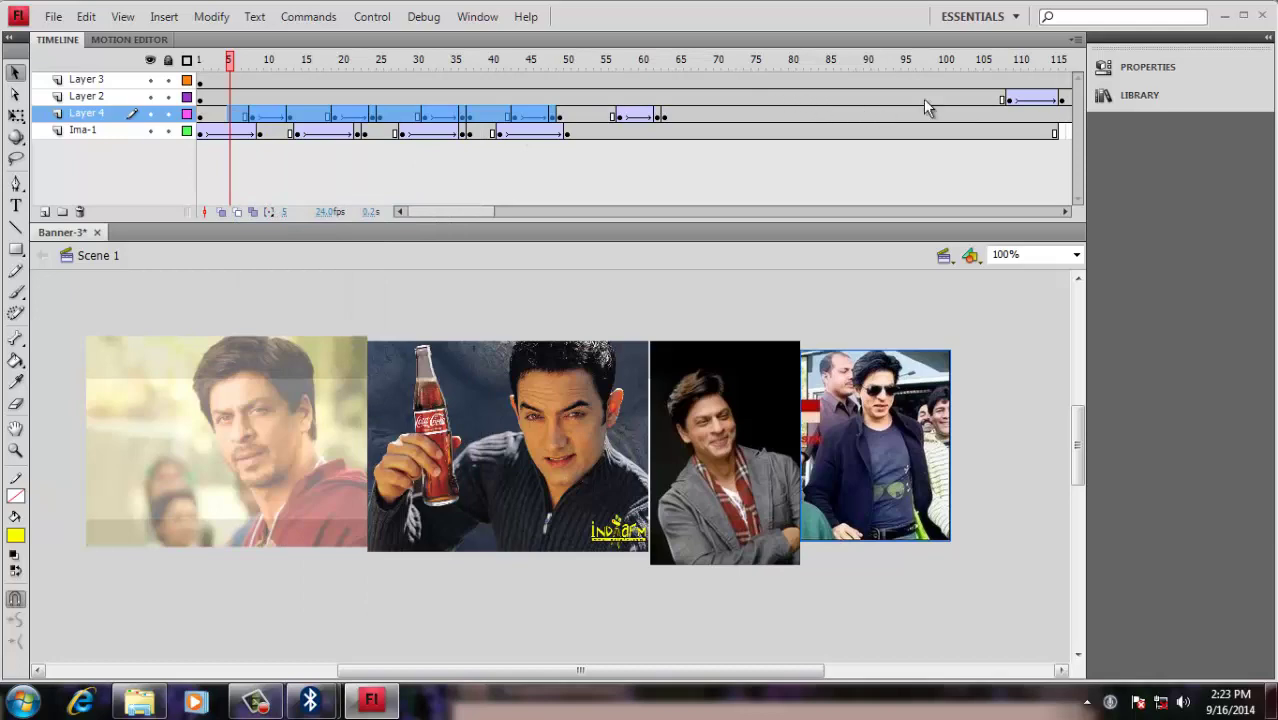
# Remove the frames before Layer 2's first fade so that its fades start at about frame 12
pyautogui.moveTo(924, 98); pyautogui.dragTo(218, 96)
pyautogui.rightClick(222, 92)
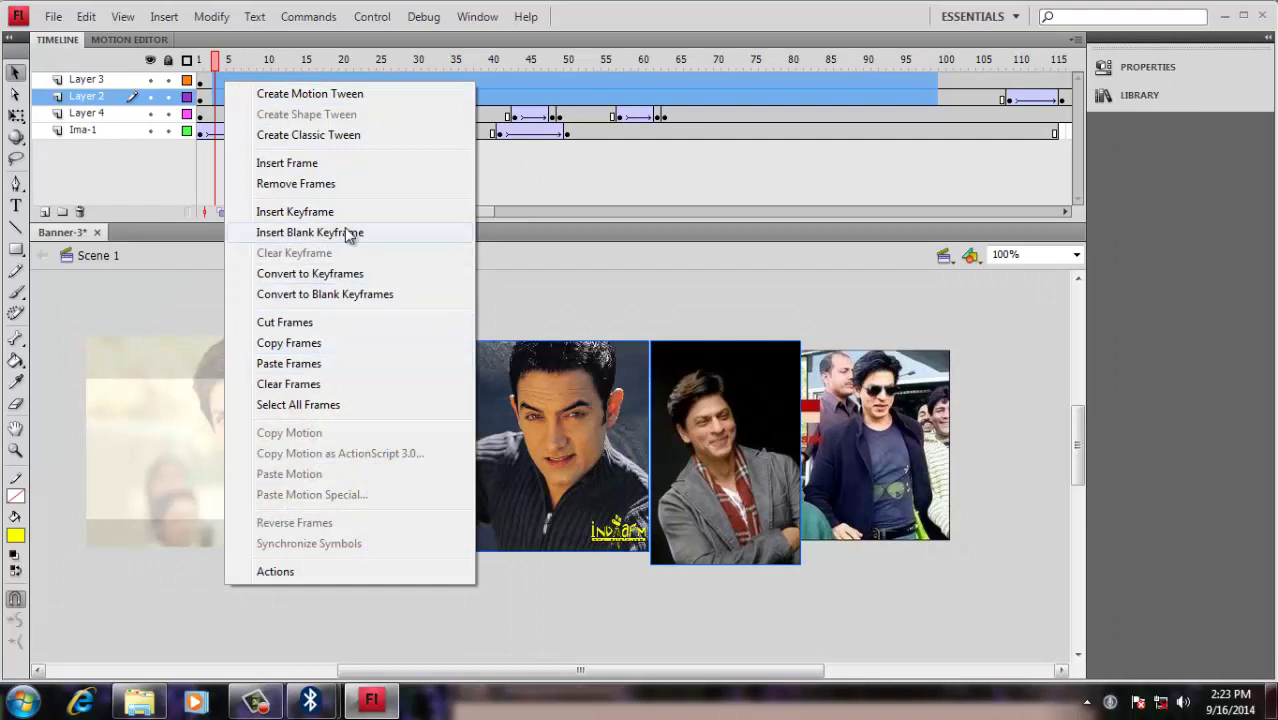
pyautogui.click(342, 186)
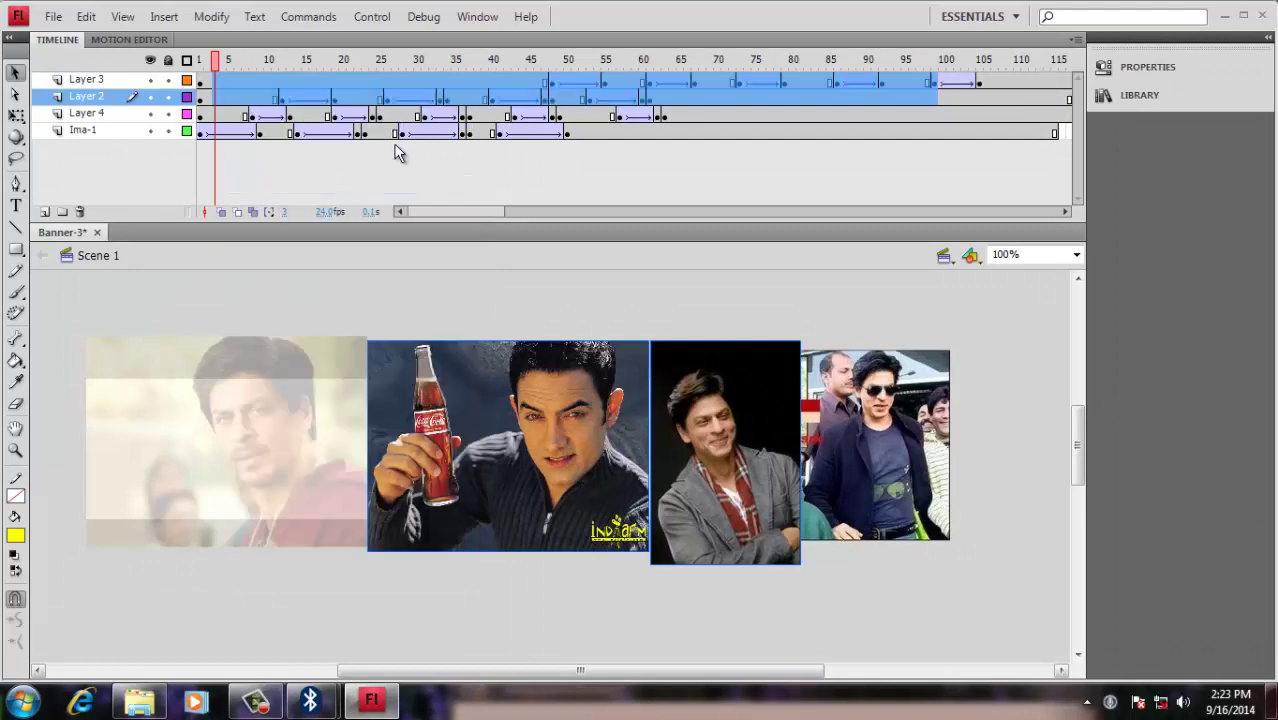
# Remove the remaining frames before Layer 3's first fade so that its fades start at about frame 7
pyautogui.click(632, 175)
pyautogui.moveTo(513, 85); pyautogui.dragTo(225, 77)
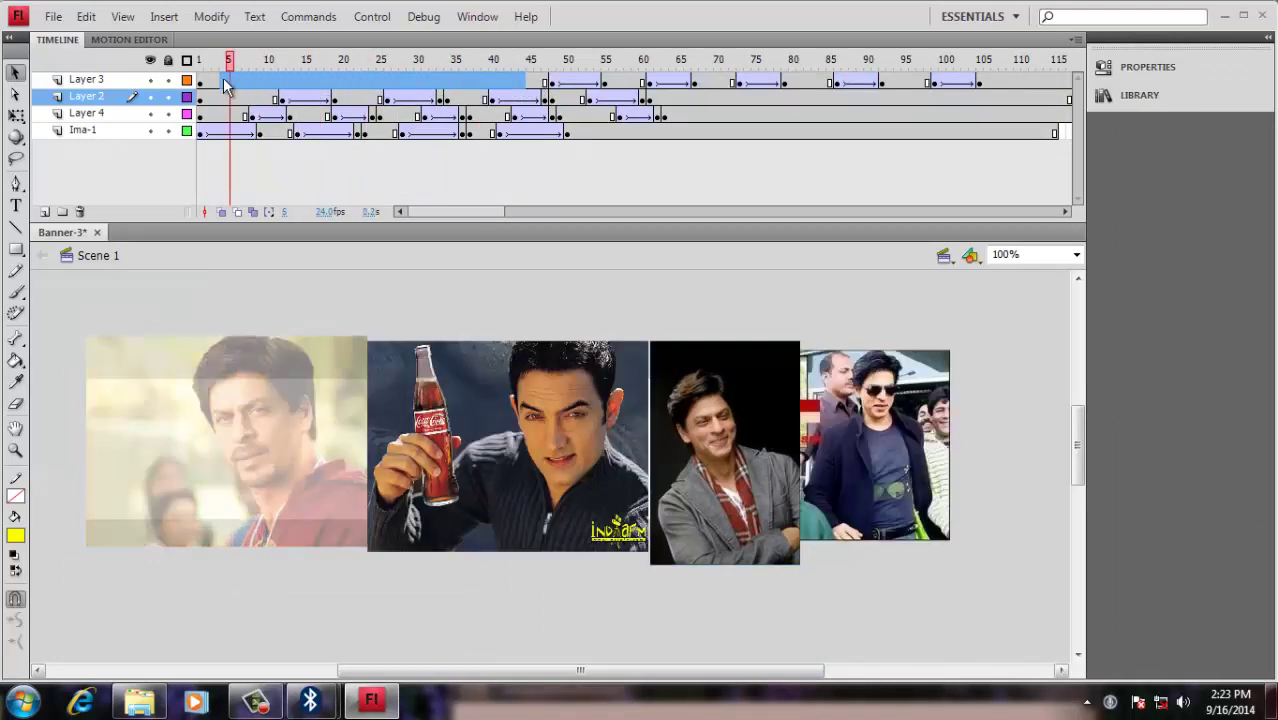
pyautogui.rightClick(231, 77)
pyautogui.click(311, 179)
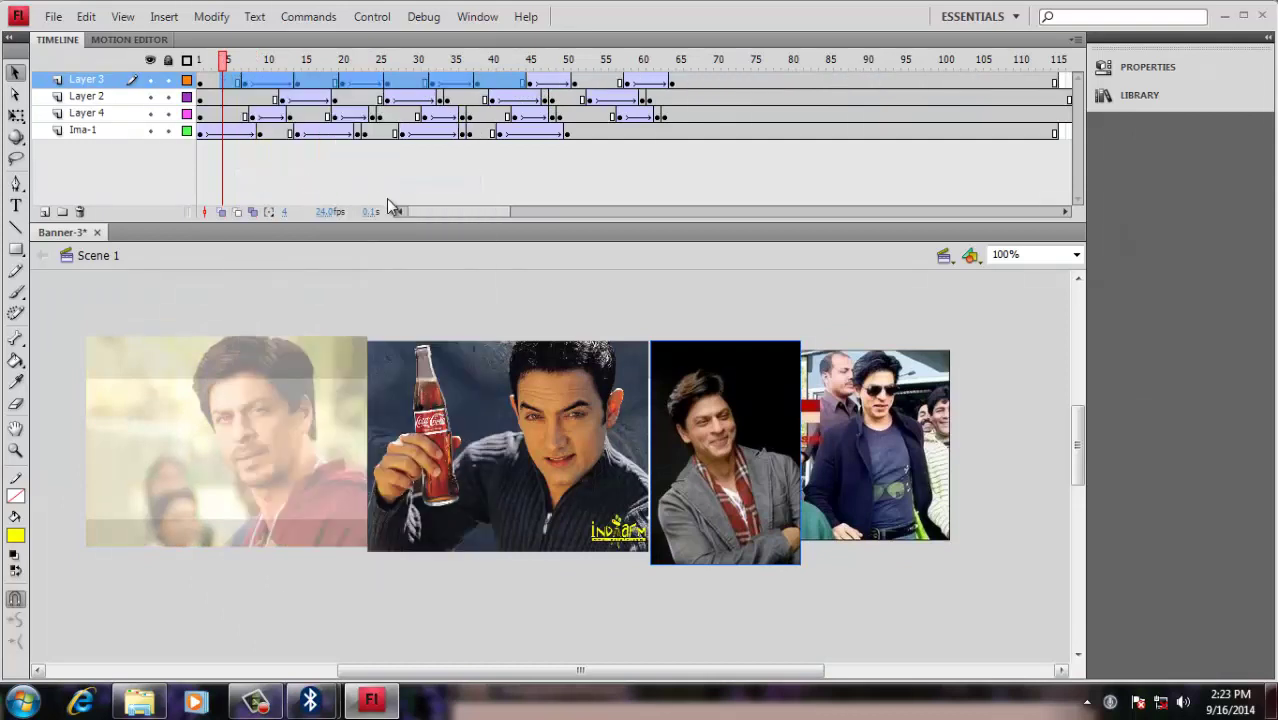
pyautogui.click(521, 177)
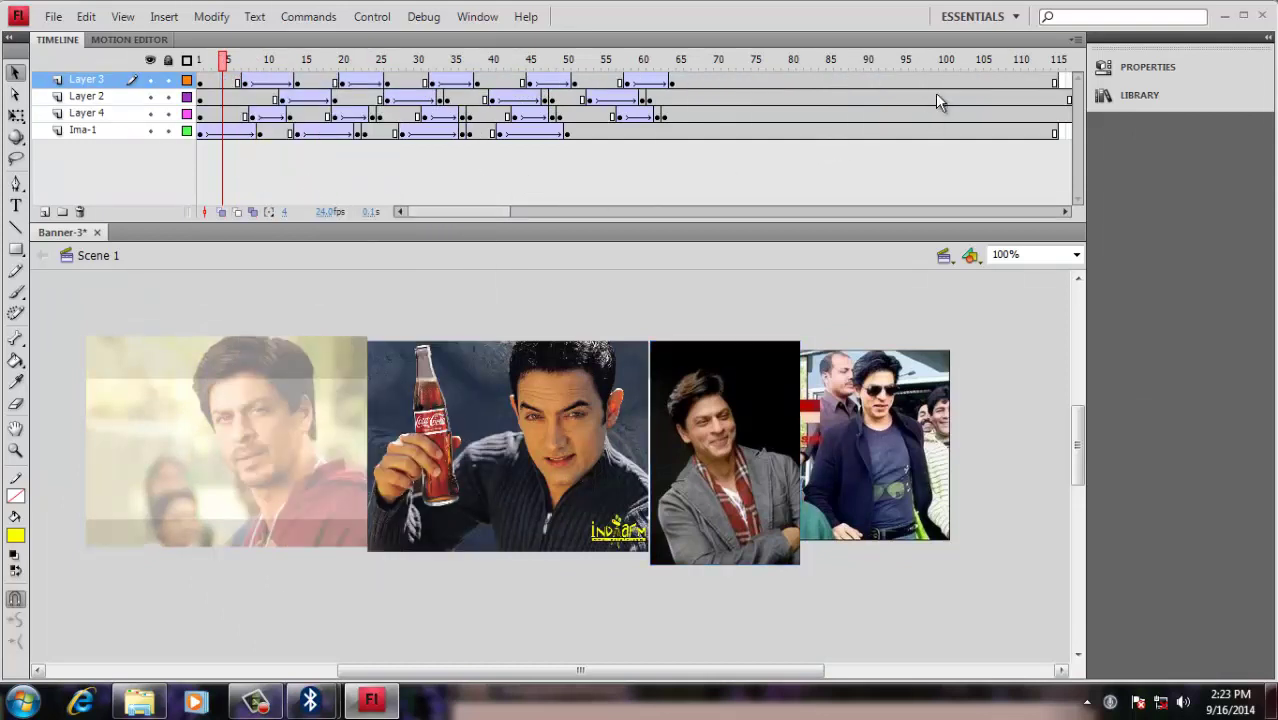
# Extend Layer 3, Layer 2 and Ima-1 with inserted frames so that they end with Layer 4 at frame 118
pyautogui.moveTo(485, 213); pyautogui.dragTo(512, 210)
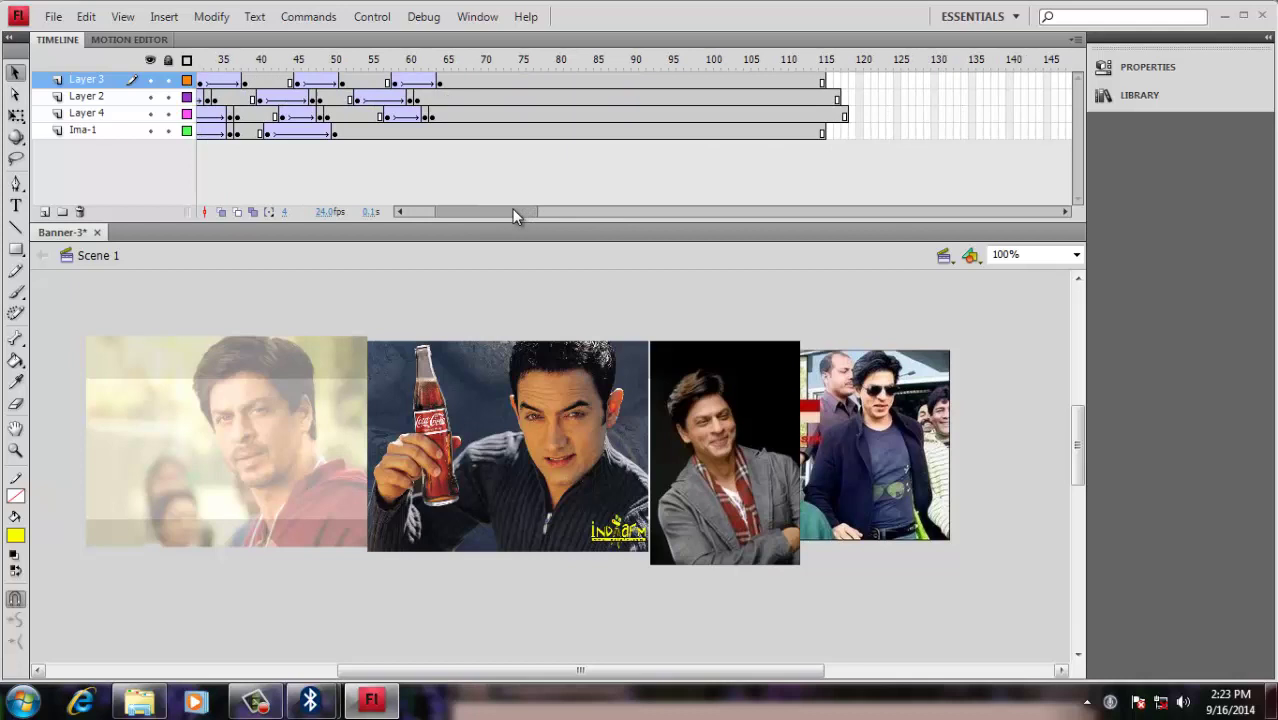
pyautogui.click(743, 80)
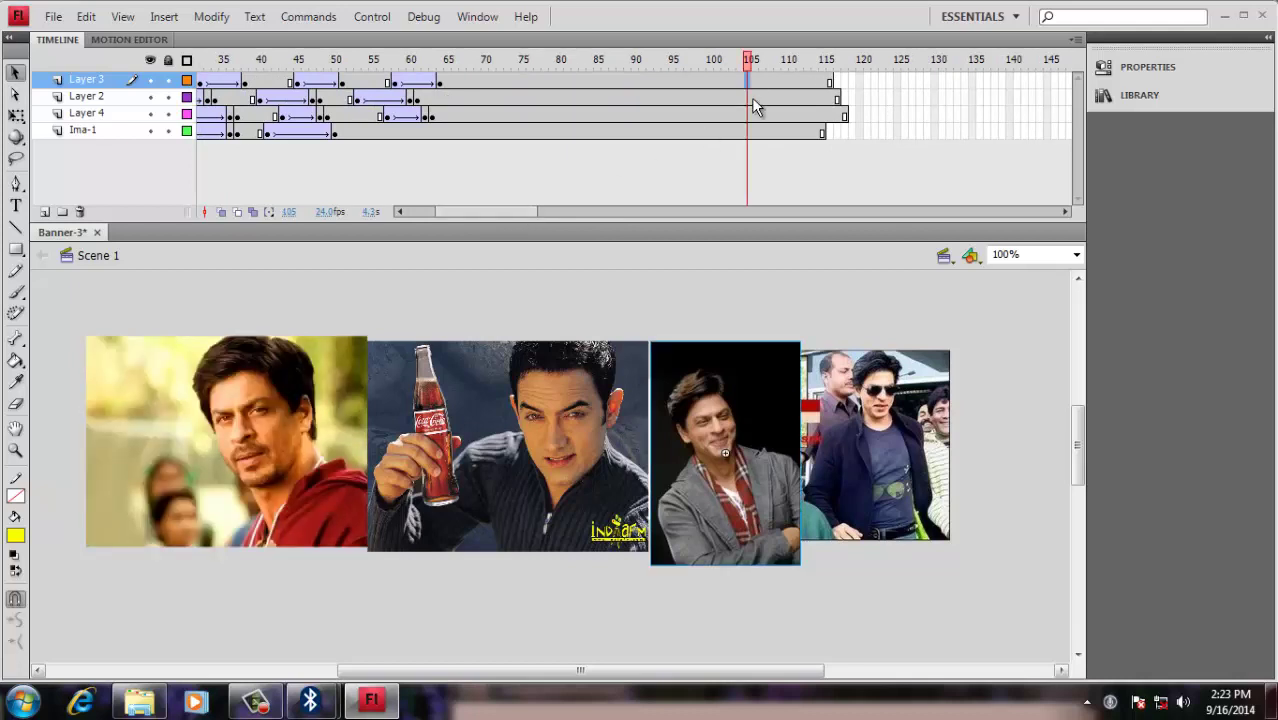
pyautogui.press('F5')
pyautogui.click(757, 133)
pyautogui.press('F5')
pyautogui.press('F5')
pyautogui.press('F5')
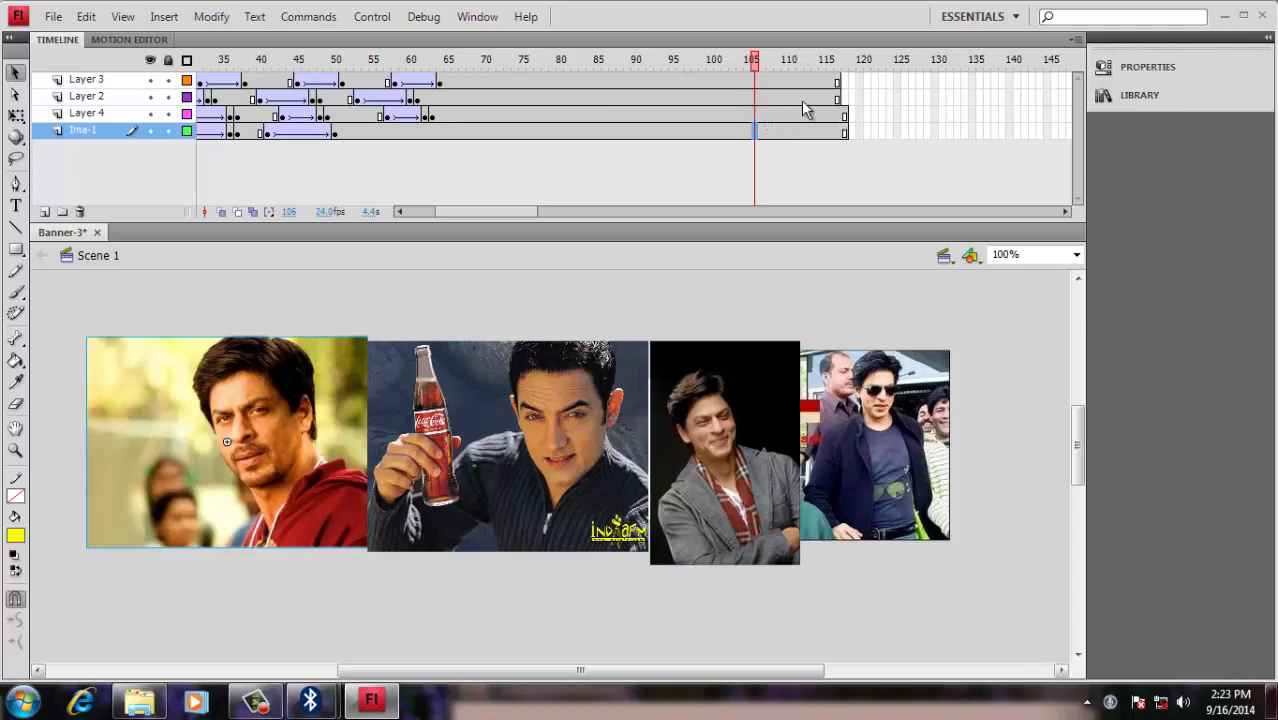
pyautogui.click(803, 100)
pyautogui.click(802, 80)
pyautogui.press('F5')
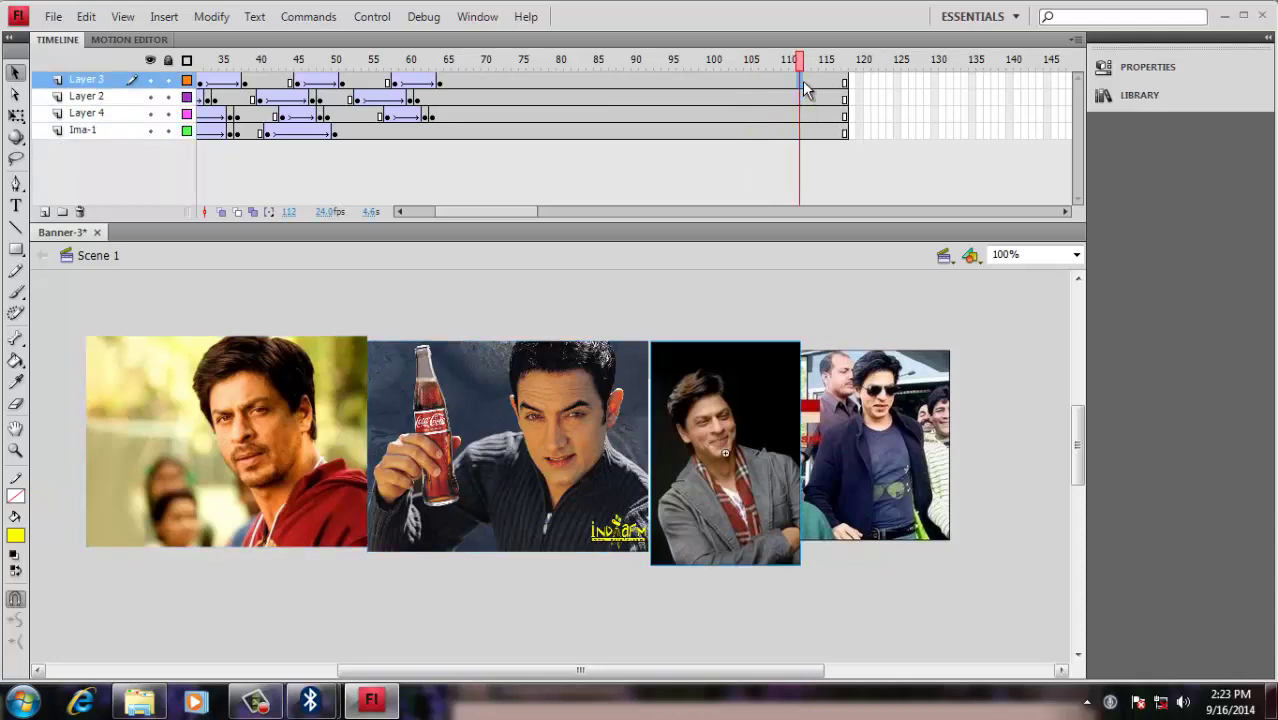
# Save the banner and preview it as a test movie
pyautogui.hotkey('ctrl', 's')
pyautogui.hotkey('ctrl', 'Return')
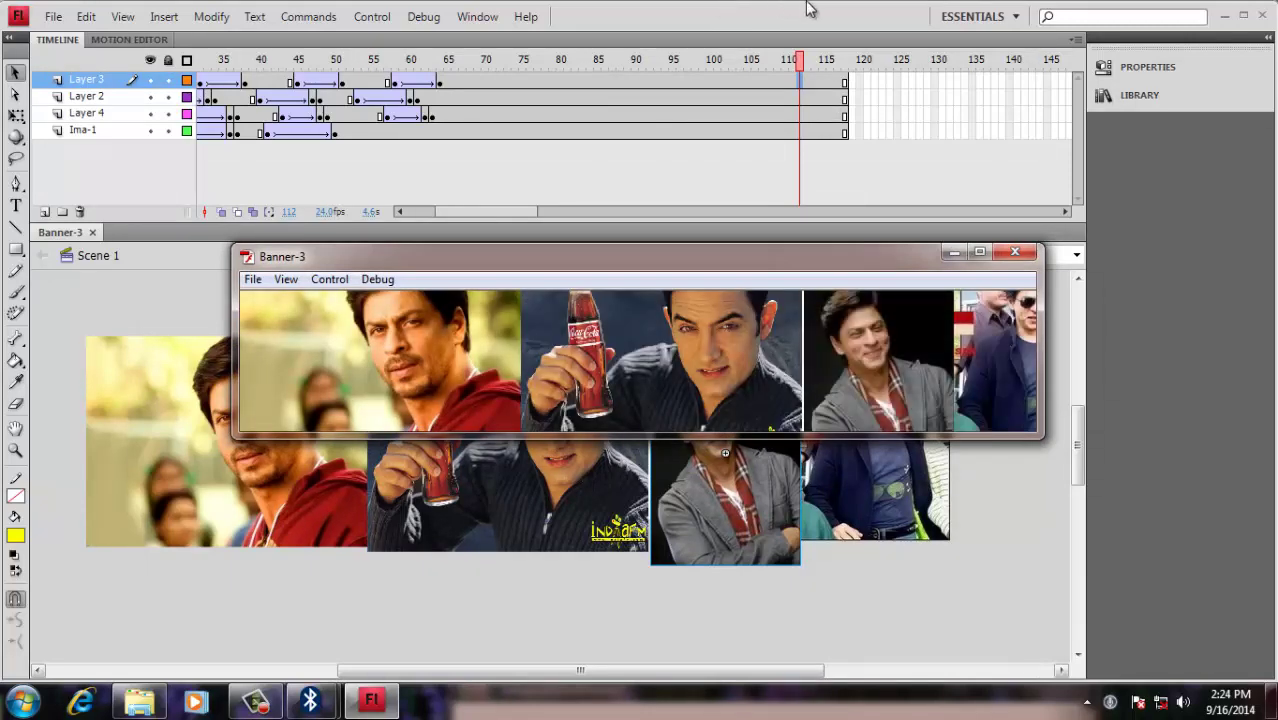
pyautogui.click(274, 710)
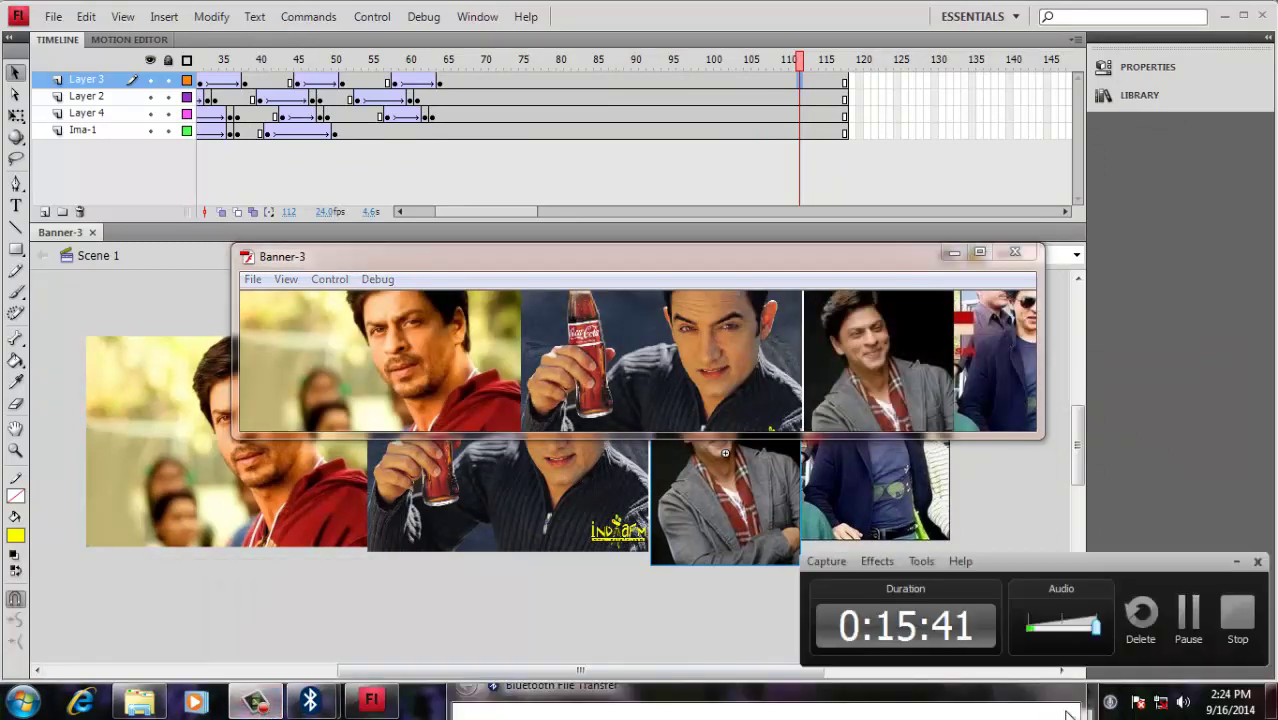